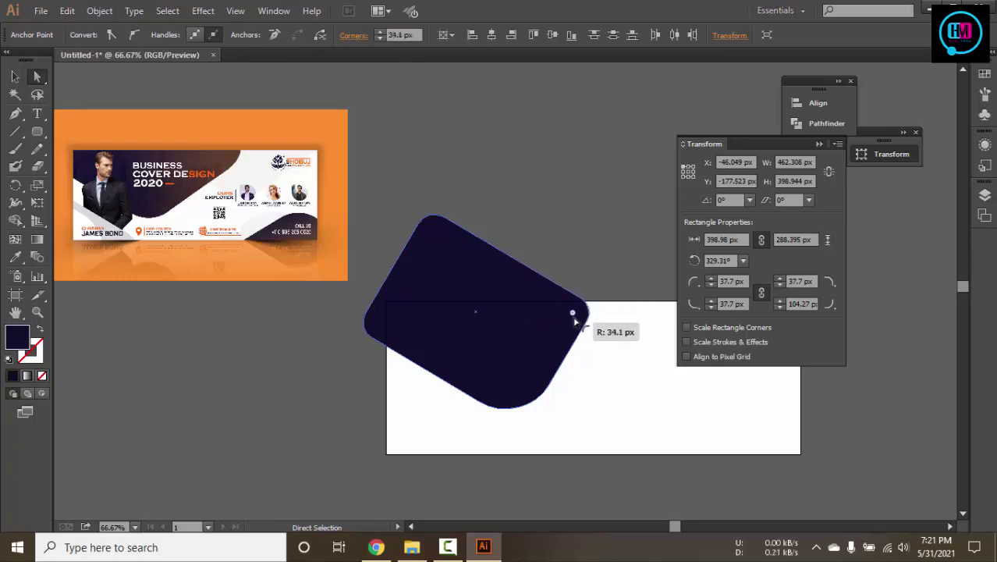
pyautogui.click(399, 393)
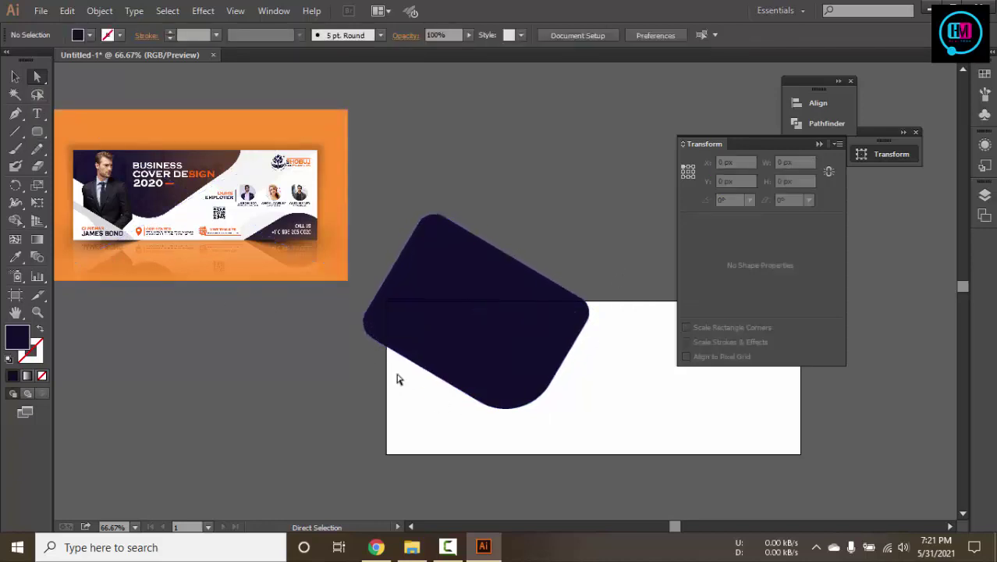
pyautogui.click(432, 377)
pyautogui.moveTo(428, 378)
pyautogui.mouseDown()
pyautogui.moveTo(416, 392)
pyautogui.moveTo(424, 389)
pyautogui.mouseUp()
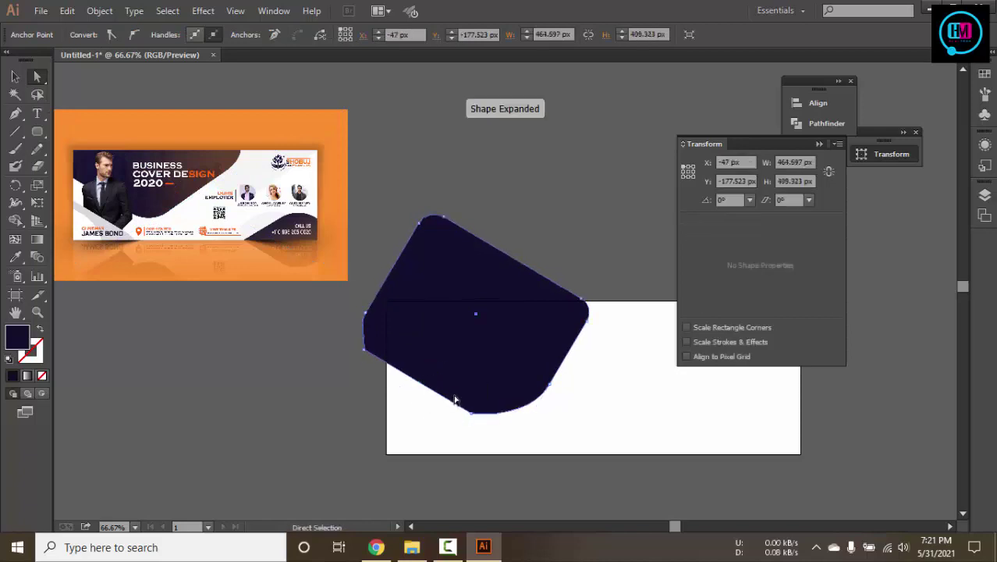
pyautogui.hotkey('ctrl', 'z')
pyautogui.click(356, 314)
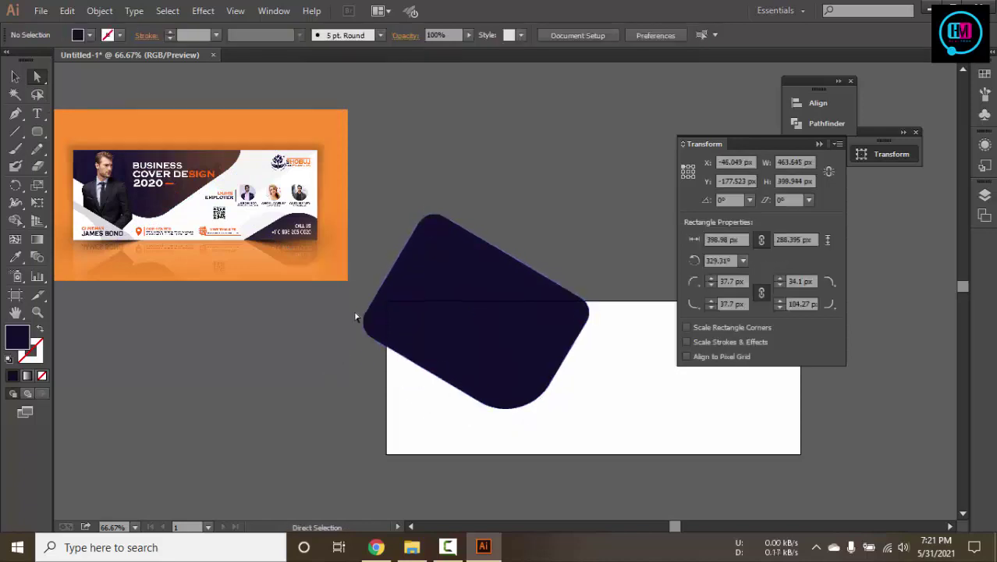
# Increase the rounding of the dark rectangle's left corner to about 60 px and rotate the shape to about 320.7°
pyautogui.click(417, 375)
pyautogui.moveTo(394, 321)
pyautogui.mouseDown()
pyautogui.moveTo(426, 322)
pyautogui.moveTo(401, 339)
pyautogui.mouseUp()
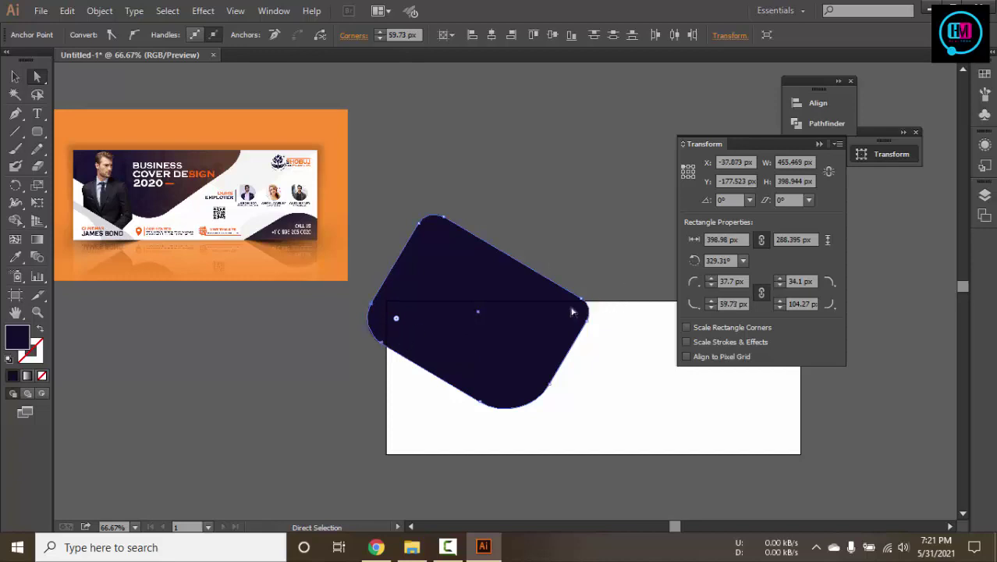
pyautogui.press('v')
pyautogui.moveTo(602, 305); pyautogui.dragTo(609, 332)
pyautogui.moveTo(541, 348); pyautogui.dragTo(498, 370)
pyautogui.click(571, 250)
pyautogui.click(586, 312)
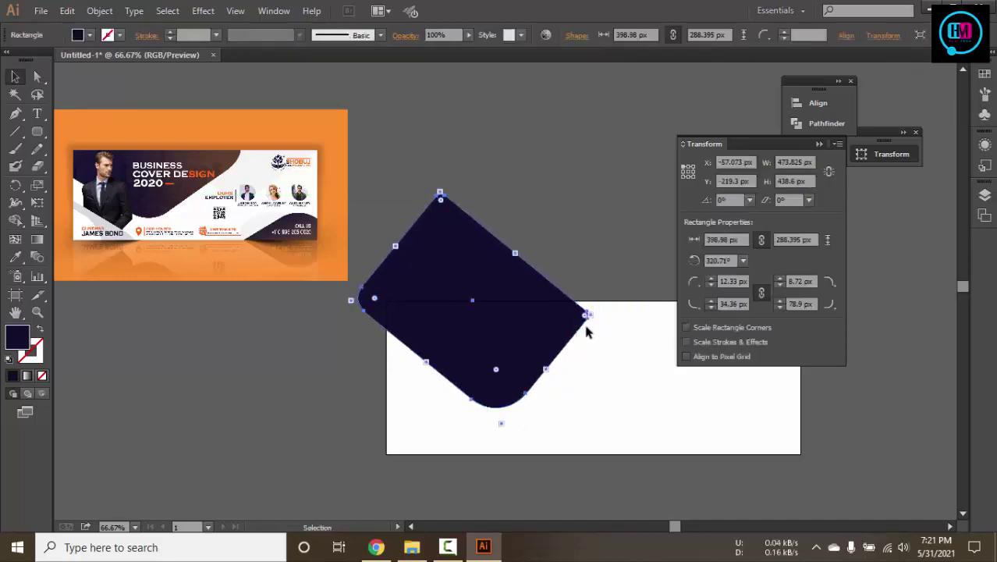
# Re-round the dark rectangle's corners to about 34 px upper, 56 px right, 56 px left and 100 px lower
pyautogui.moveTo(587, 316); pyautogui.dragTo(566, 347)
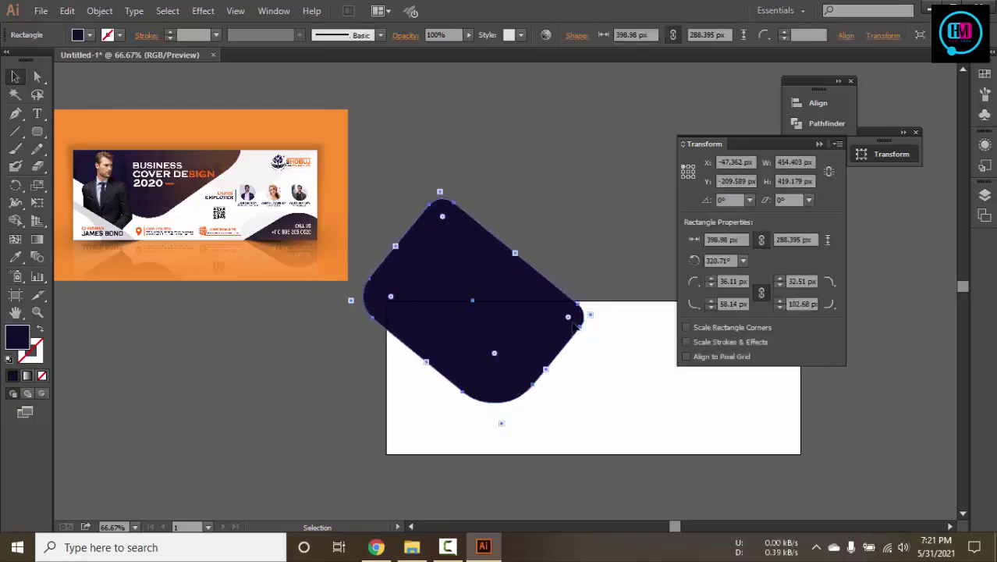
pyautogui.press('a')
pyautogui.moveTo(568, 323)
pyautogui.mouseDown()
pyautogui.moveTo(534, 322)
pyautogui.moveTo(556, 323)
pyautogui.mouseUp()
pyautogui.click(602, 307)
pyautogui.click(567, 334)
pyautogui.click(585, 251)
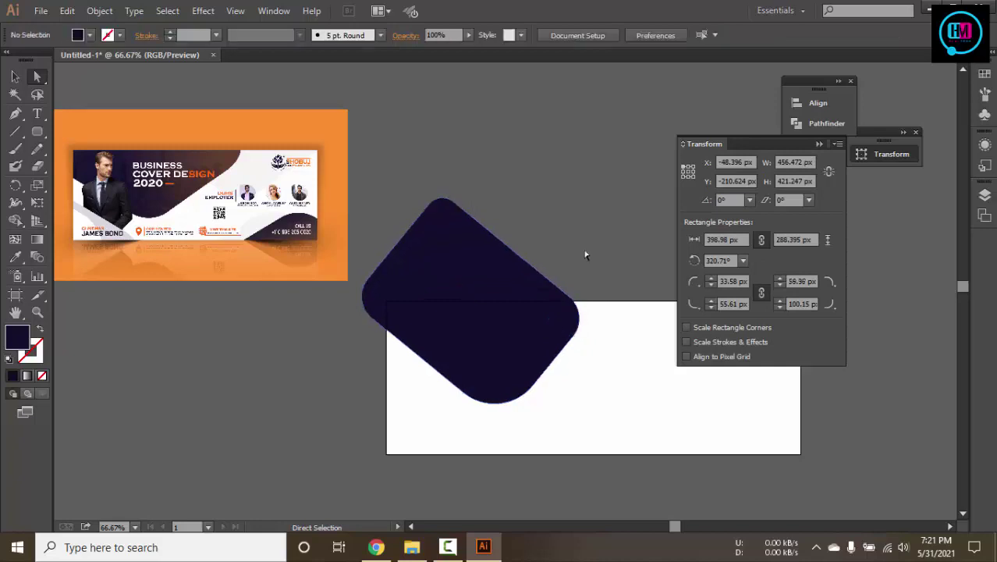
# Enlarge the rounded dark rectangle to about 479 × 392 px so it covers more of the artboard's upper-left area
pyautogui.click(533, 340)
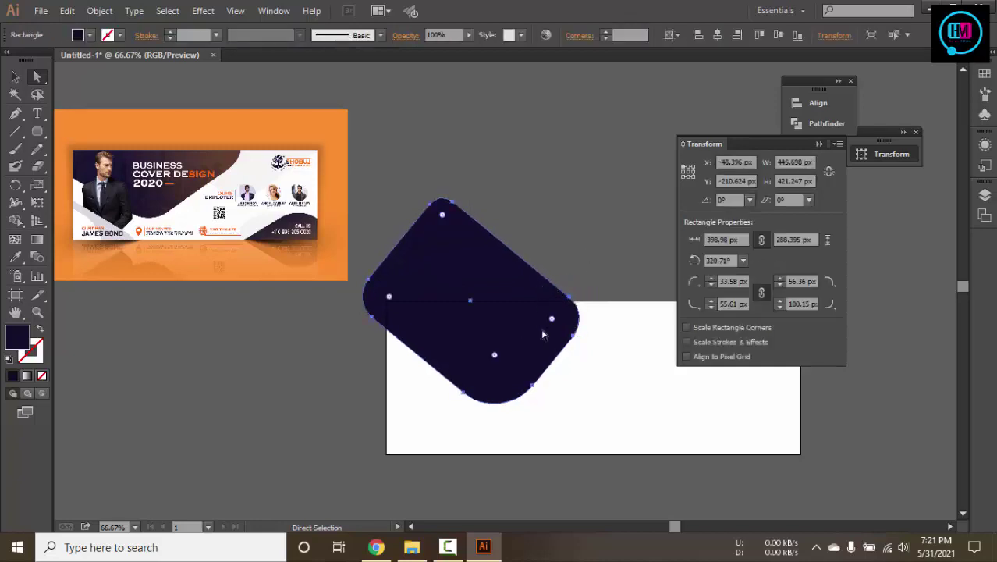
pyautogui.hotkey('ctrl', 't')
pyautogui.click(542, 268)
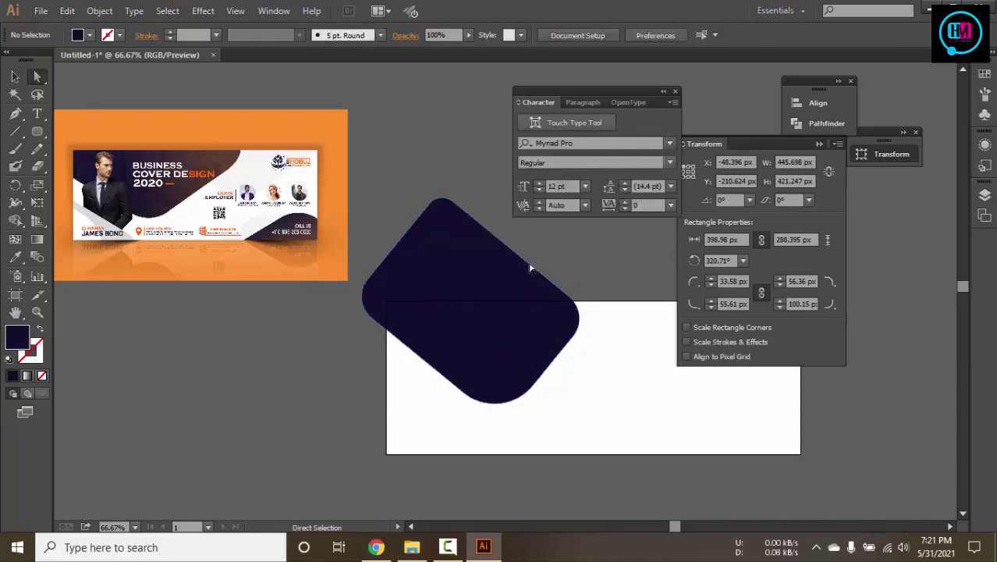
pyautogui.press('v')
pyautogui.click(542, 270)
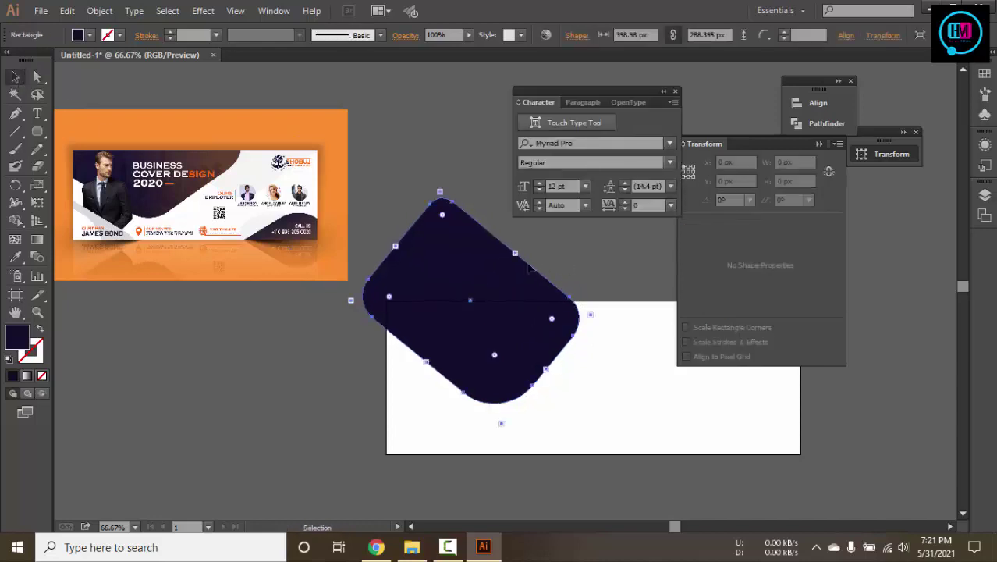
pyautogui.moveTo(516, 251); pyautogui.dragTo(600, 247)
pyautogui.moveTo(559, 347); pyautogui.dragTo(593, 379)
pyautogui.moveTo(542, 385); pyautogui.dragTo(580, 364)
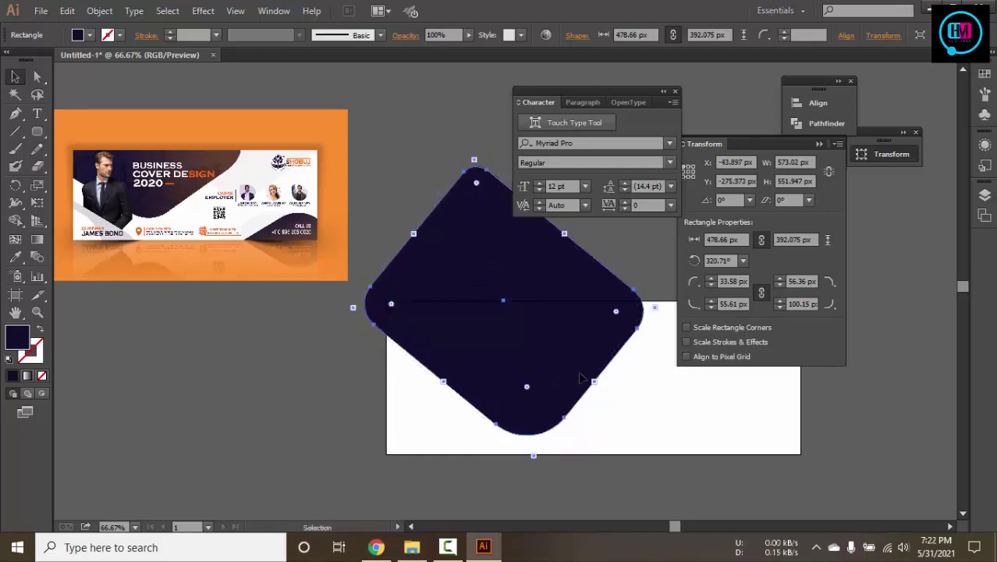
# Rotate the dark rectangle to about 325.6° and scale it down proportionally to about 439 × 360 px
pyautogui.moveTo(577, 351); pyautogui.dragTo(573, 351)
pyautogui.moveTo(656, 309); pyautogui.dragTo(669, 299)
pyautogui.click(699, 489)
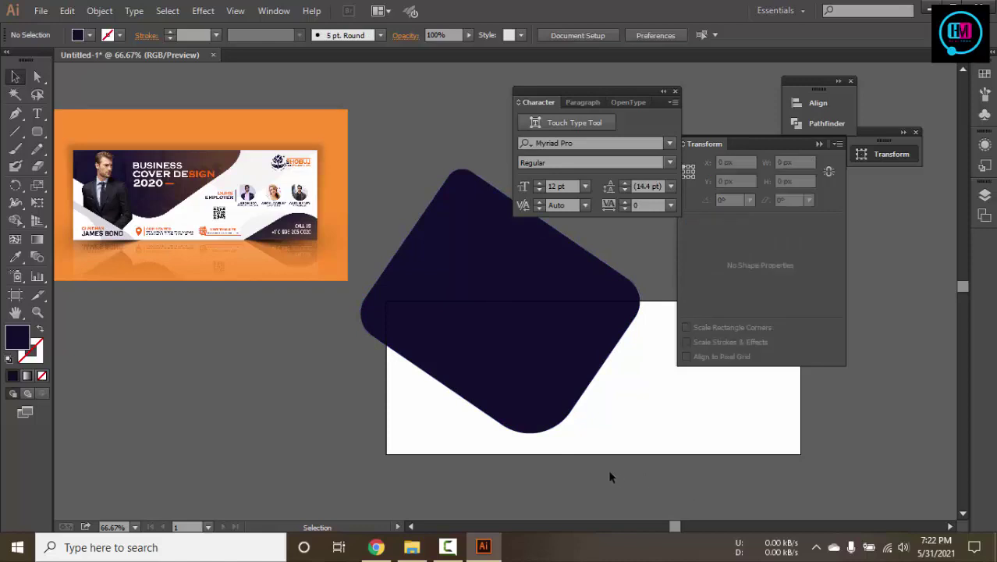
pyautogui.click(579, 387)
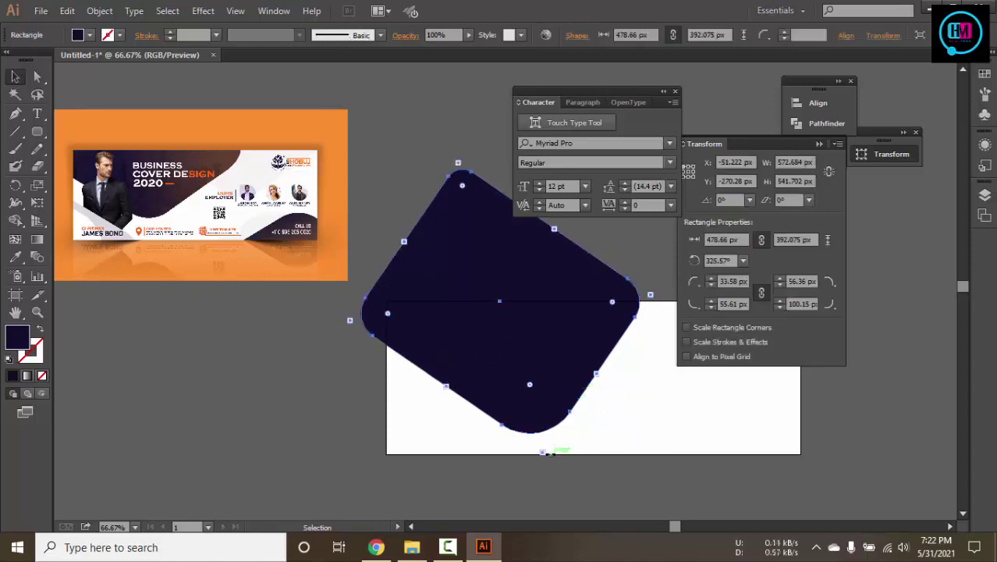
pyautogui.moveTo(546, 453); pyautogui.dragTo(546, 441)
pyautogui.click(592, 439)
pyautogui.click(523, 349)
# Move the Transform panel clear of the artboard and close the Character panel
pyautogui.click(753, 423)
pyautogui.click(745, 372)
pyautogui.moveTo(745, 148); pyautogui.dragTo(872, 170)
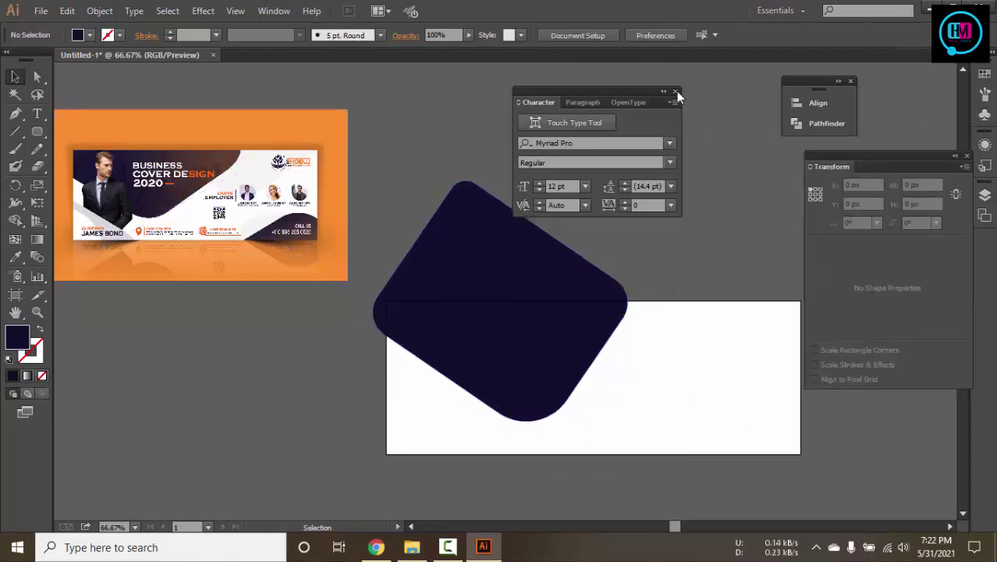
pyautogui.click(676, 91)
# Duplicate the dark rectangle, place the copy over the artboard's lower-right corner and rotate it to about 132.9°
pyautogui.click(575, 320)
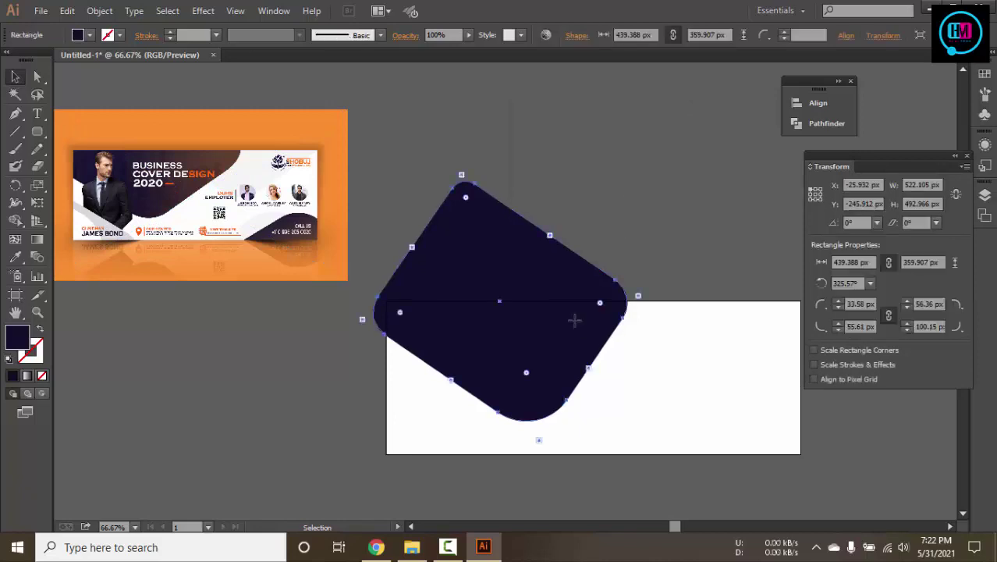
pyautogui.hotkey('ctrl', '-')
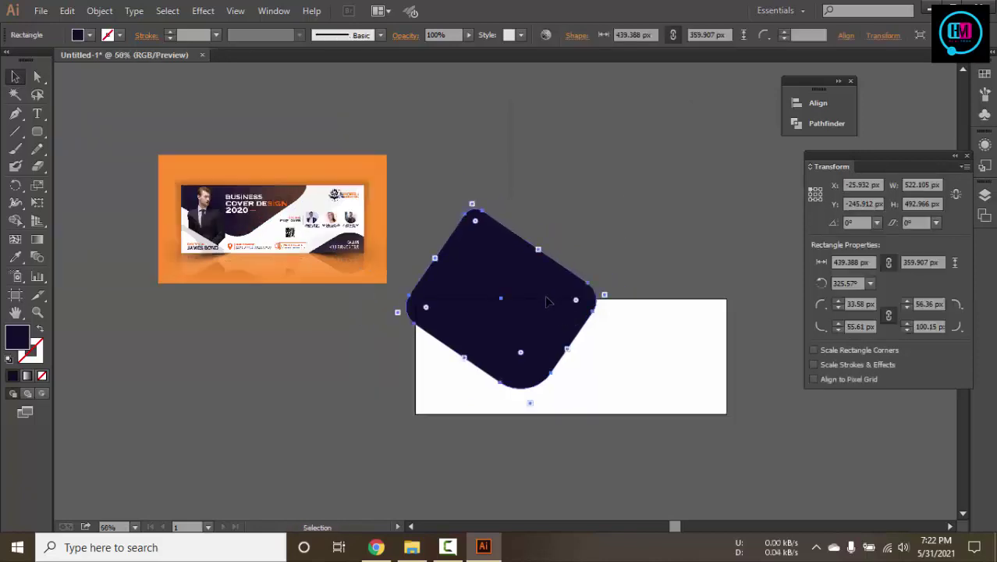
pyautogui.moveTo(551, 309); pyautogui.dragTo(556, 465)
pyautogui.moveTo(702, 418); pyautogui.dragTo(713, 452)
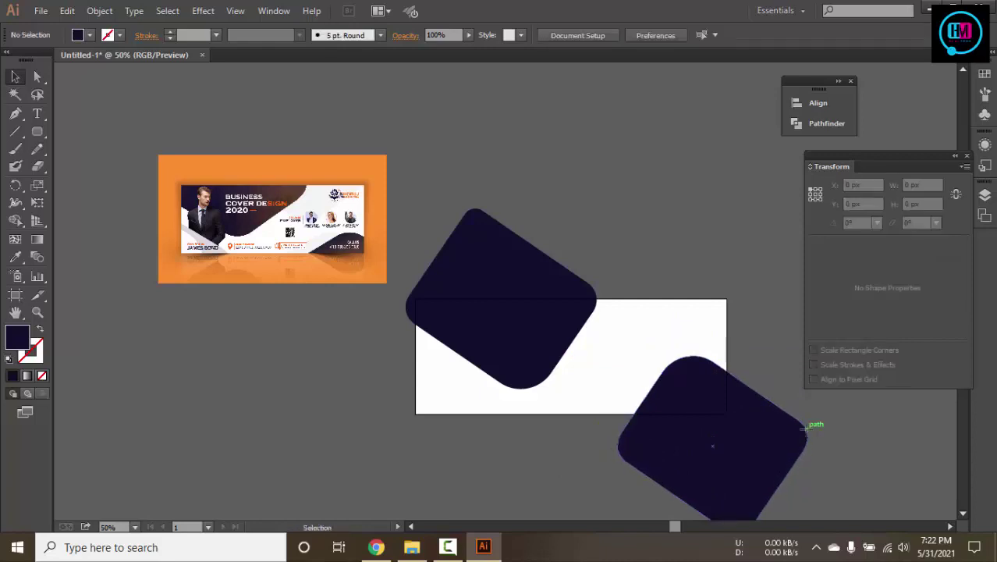
pyautogui.moveTo(827, 435); pyautogui.dragTo(825, 460)
pyautogui.moveTo(702, 457); pyautogui.dragTo(690, 454)
pyautogui.click(696, 243)
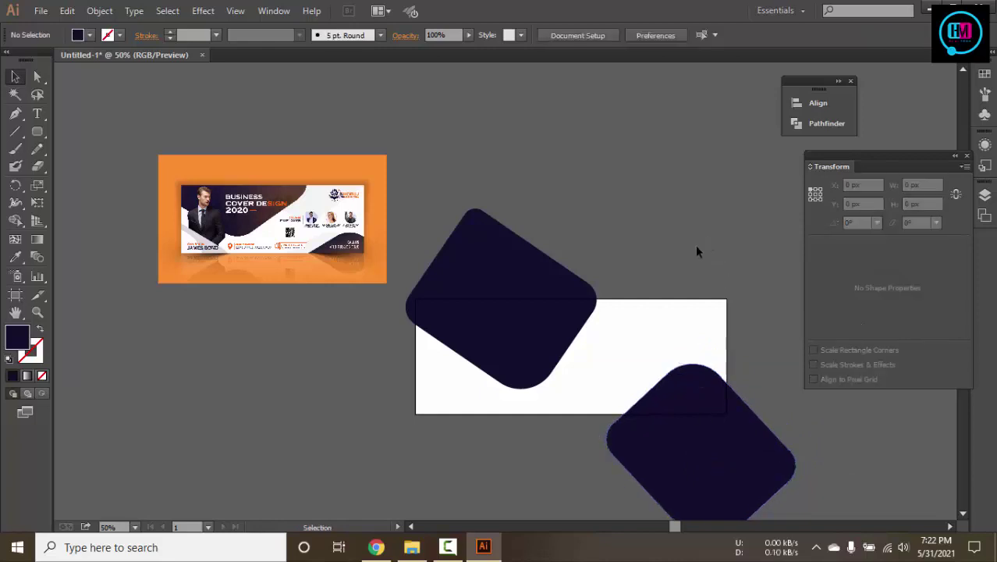
# Examine the shapes around the call-us area in the lower-right corner of the reference banner
pyautogui.click(536, 302)
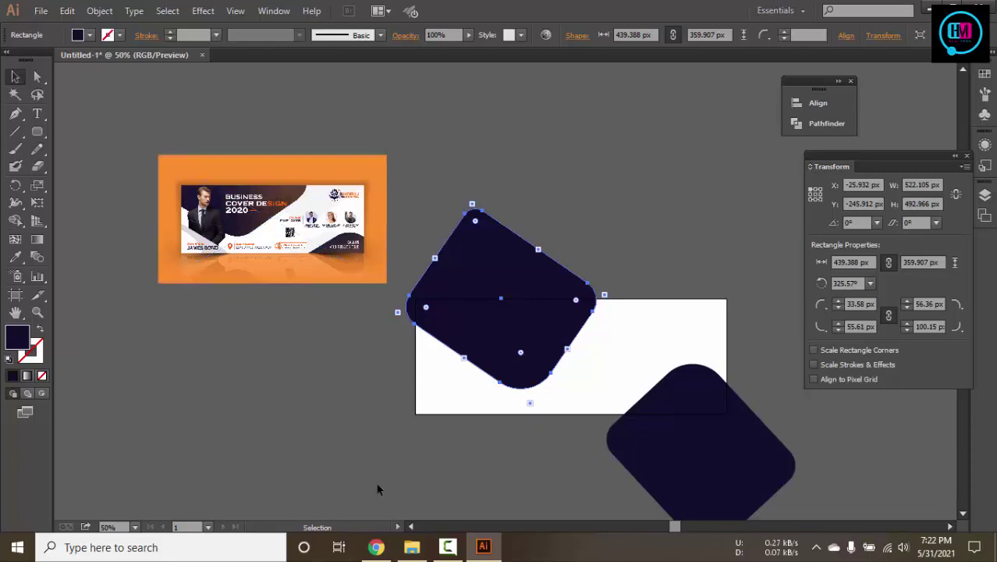
pyautogui.press('a')
pyautogui.scroll(5, 273, 261)
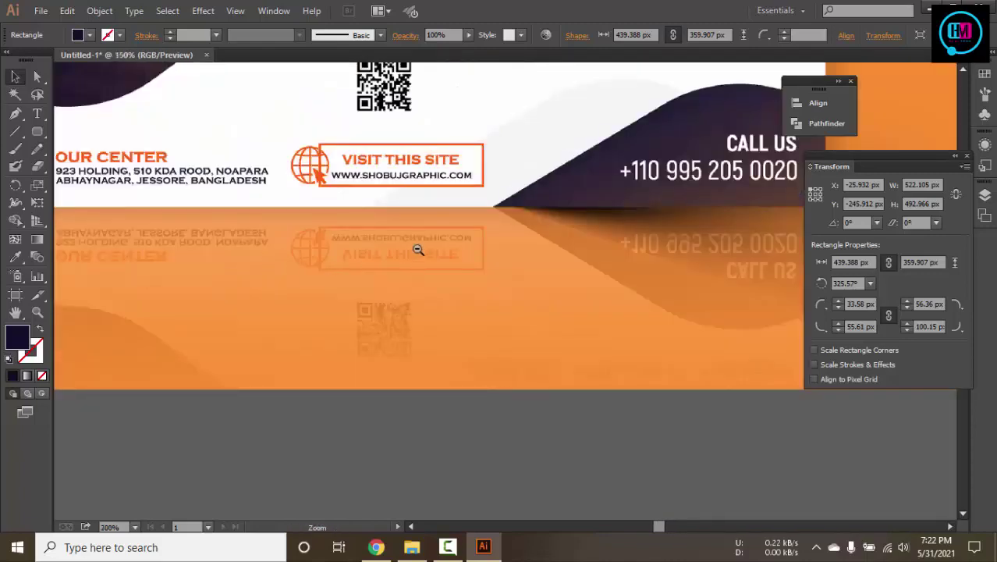
pyautogui.scroll(-4, 418, 250)
pyautogui.click(418, 249)
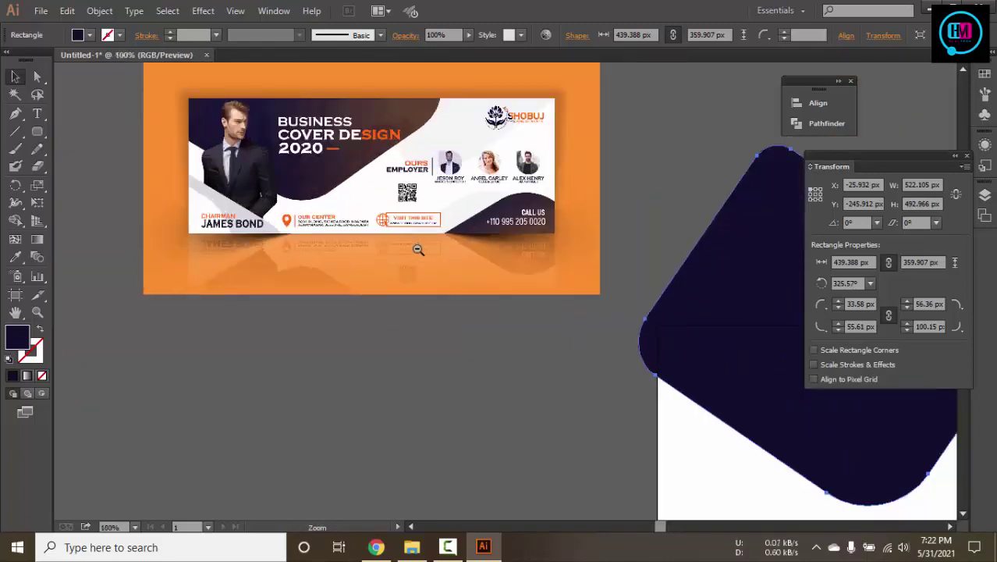
pyautogui.keyDown('alt'); pyautogui.click(418, 249); pyautogui.keyUp('alt')
pyautogui.hotkey('ctrl', '-')
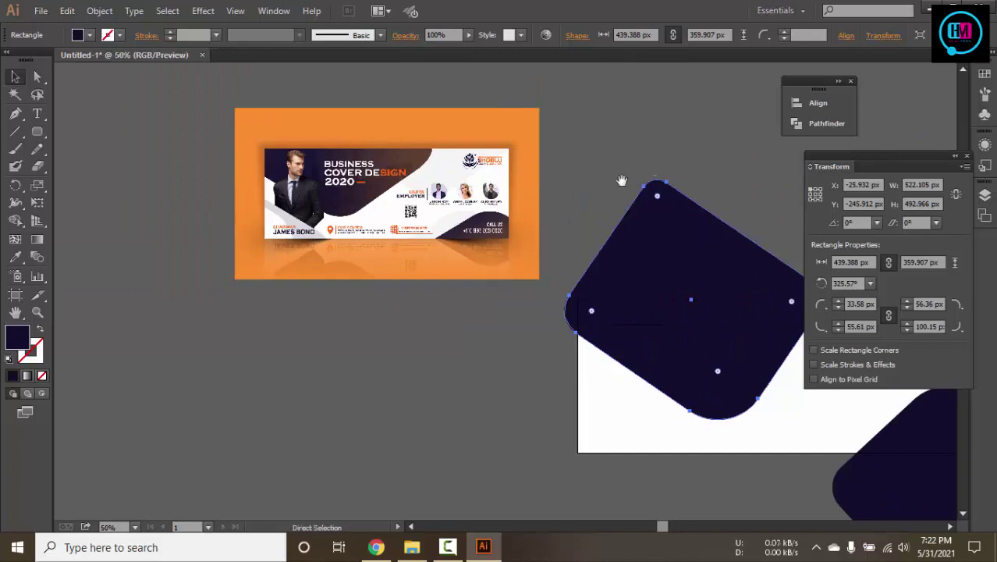
pyautogui.moveTo(646, 180); pyautogui.dragTo(489, 144)
# Duplicate the lower dark rectangle slightly to its left and fill the copy with light grey sampled from the reference banner
pyautogui.click(690, 383)
pyautogui.moveTo(690, 382); pyautogui.dragTo(633, 383)
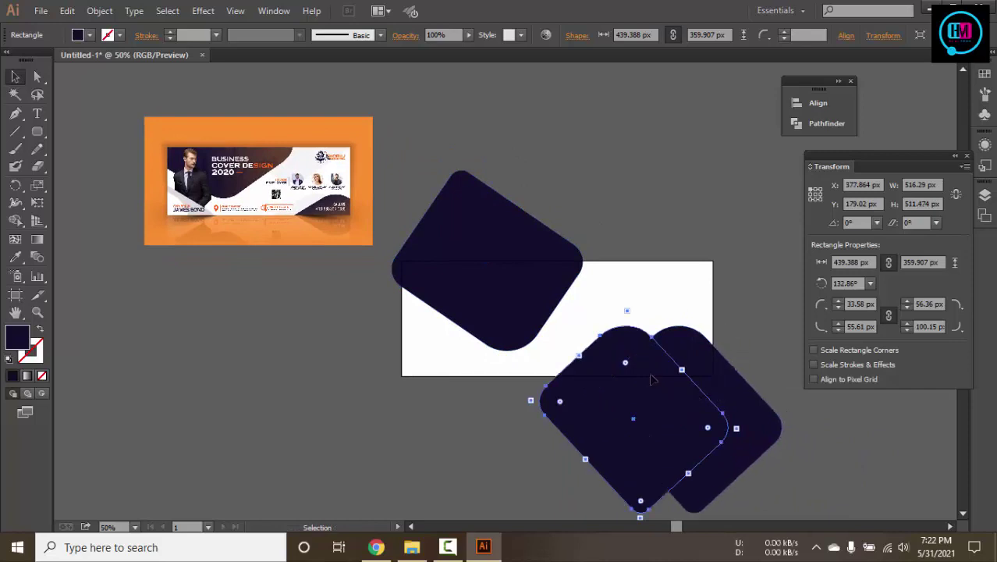
pyautogui.press('i')
pyautogui.click(312, 197)
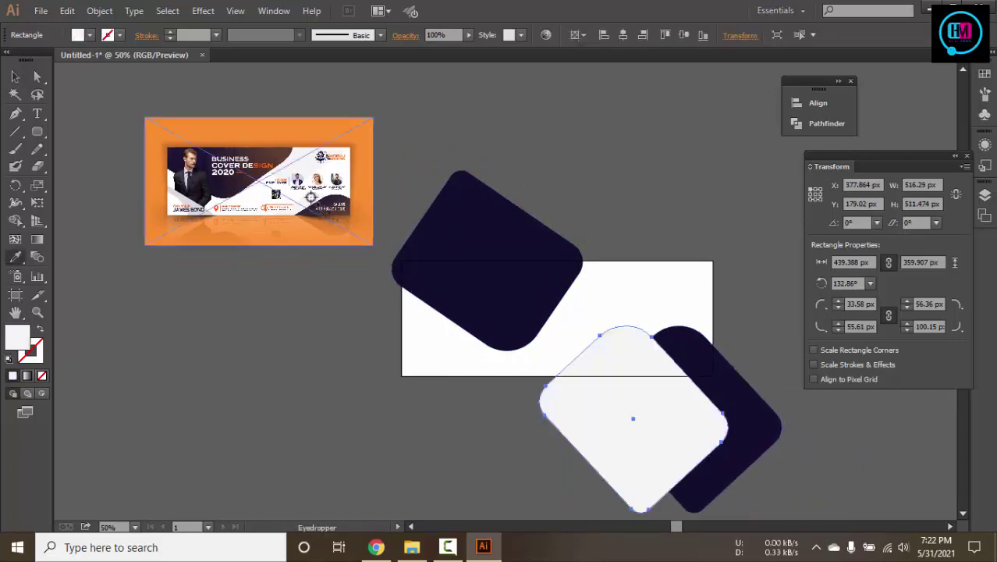
pyautogui.click(11, 76)
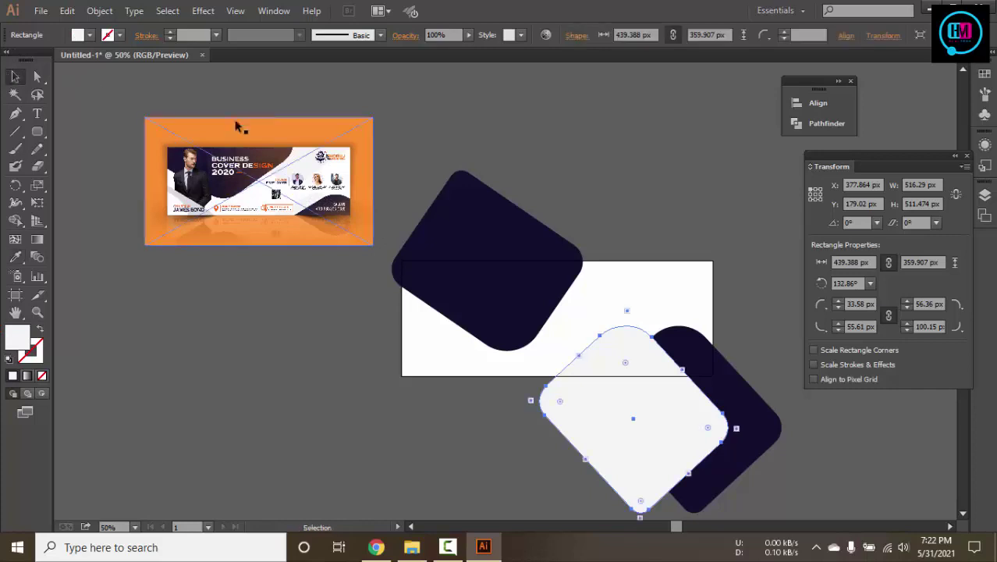
pyautogui.click(552, 154)
# Bring the lower dark rectangle to the front, above its light grey copy
pyautogui.click(702, 379)
pyautogui.rightClick(703, 383)
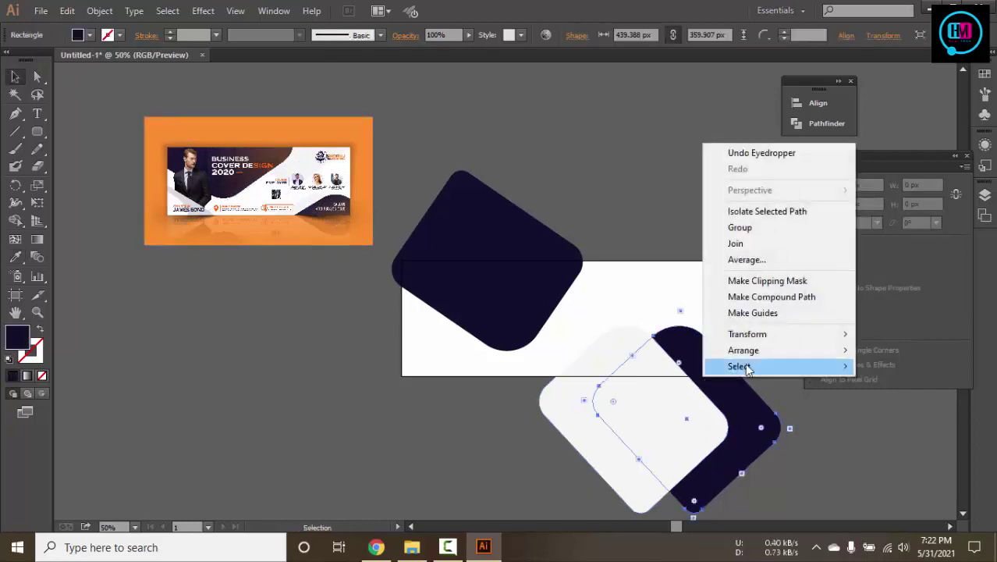
pyautogui.moveTo(780, 366)
pyautogui.moveTo(798, 350)
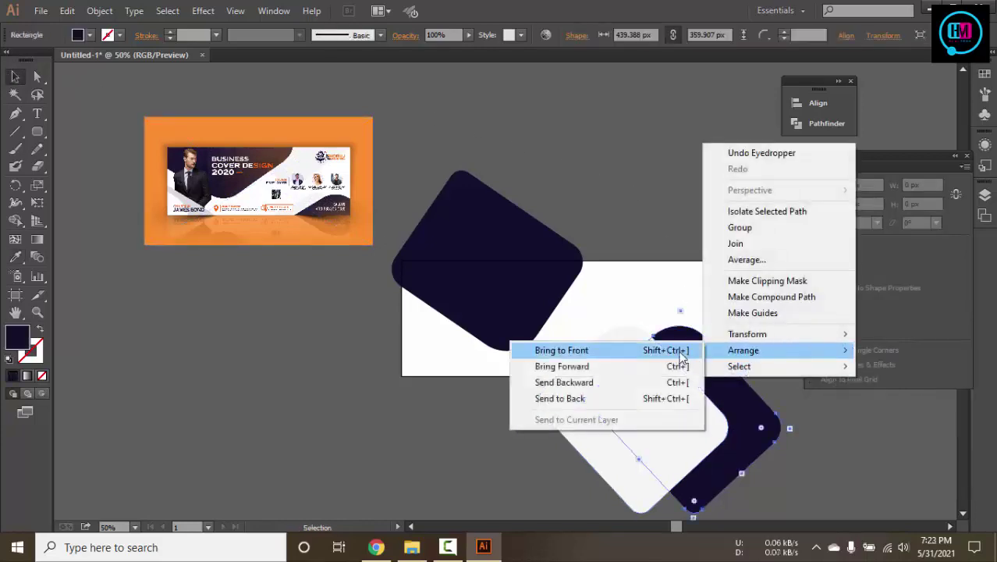
pyautogui.click(679, 351)
pyautogui.click(872, 461)
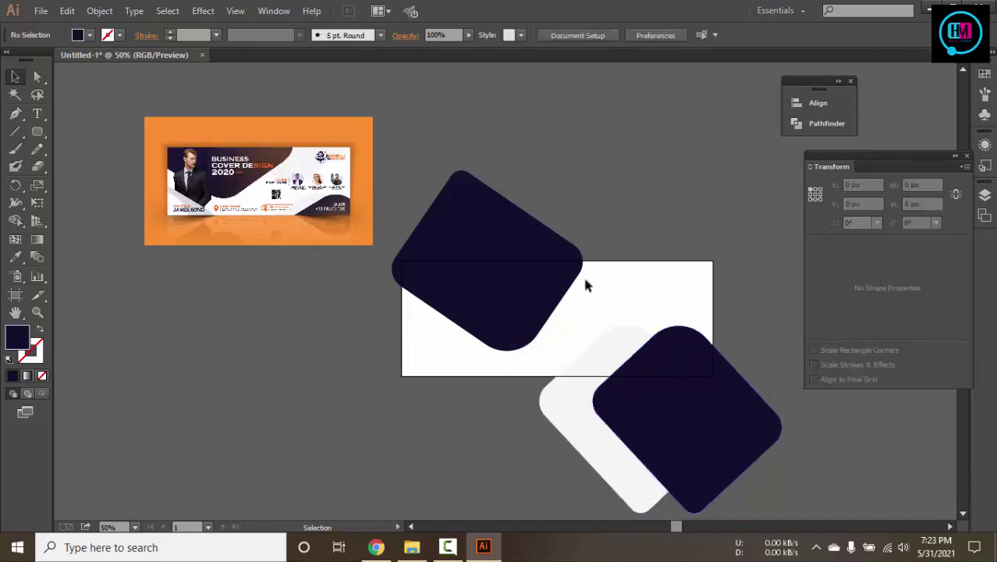
# Duplicate the upper dark rectangle up and to the right, and fill the copy with light grey sampled from the reference banner
pyautogui.click(534, 266)
pyautogui.moveTo(534, 266); pyautogui.dragTo(640, 226)
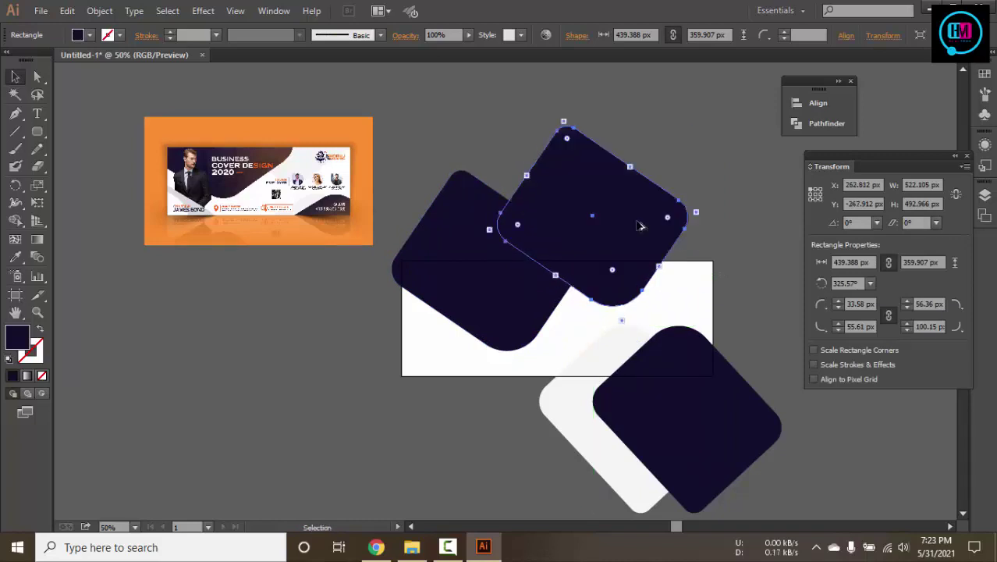
pyautogui.press('i')
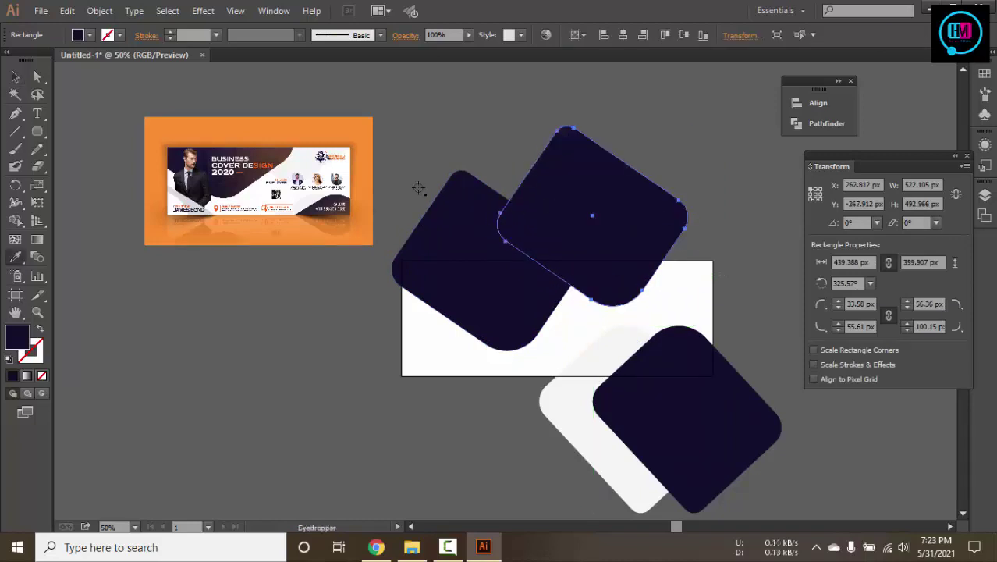
pyautogui.click(310, 166)
pyautogui.press('v')
# Arrange the upper light grey copy behind the dark rectangle and shift it slightly to the right
pyautogui.rightClick(597, 193)
pyautogui.click(579, 187)
pyautogui.rightClick(579, 188)
pyautogui.moveTo(646, 398)
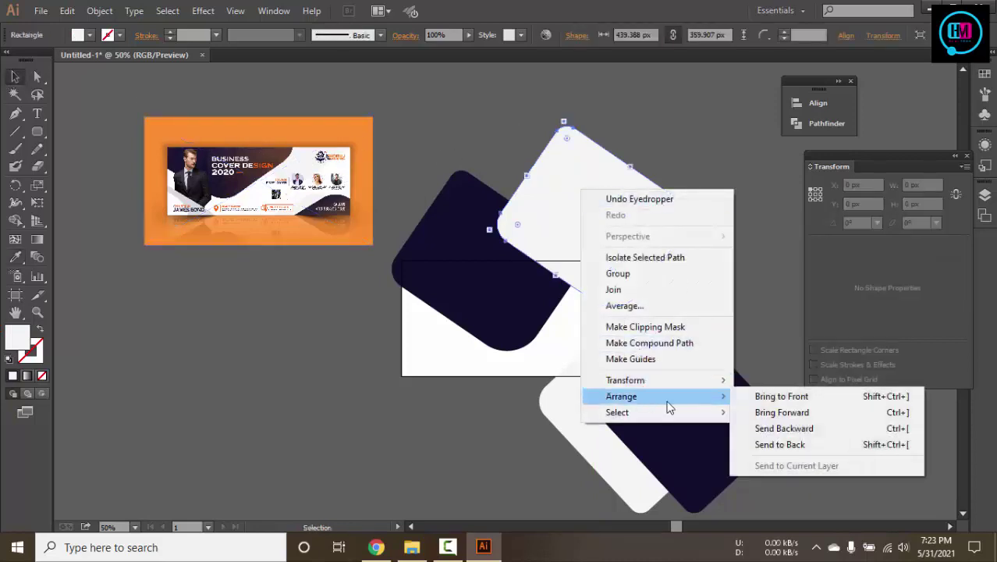
pyautogui.click(809, 410)
pyautogui.click(746, 271)
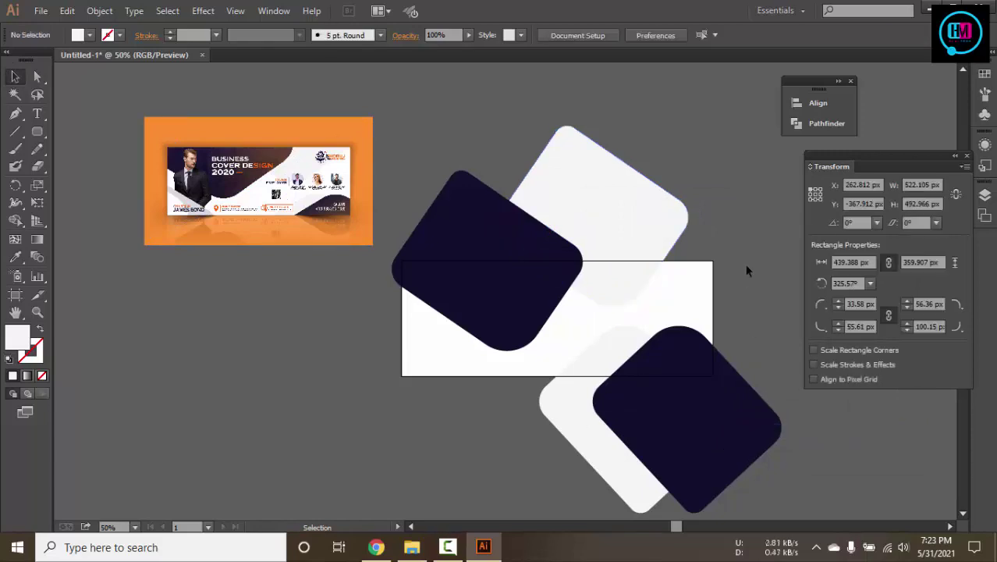
pyautogui.moveTo(666, 218); pyautogui.dragTo(711, 240)
pyautogui.click(743, 288)
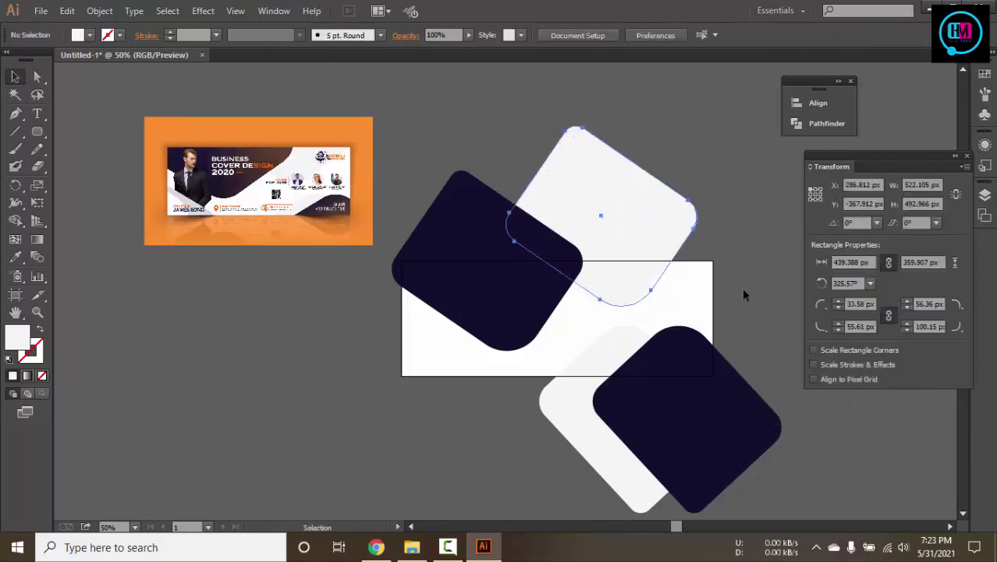
# Move the reference image down beside the artboard and select the upper dark rectangle
pyautogui.moveTo(294, 186); pyautogui.dragTo(258, 273)
pyautogui.click(318, 149)
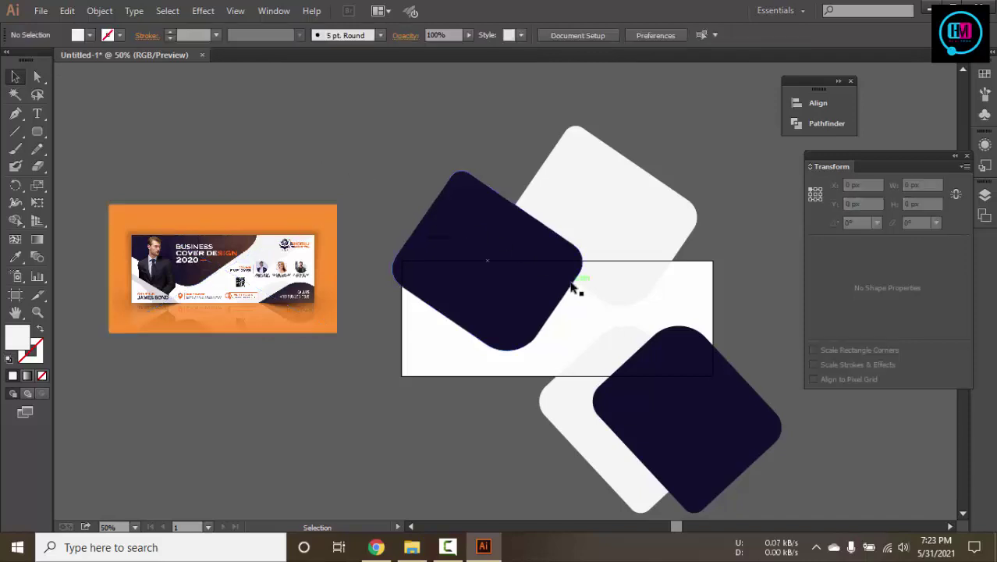
pyautogui.scroll(2, 571, 283)
pyautogui.click(522, 298)
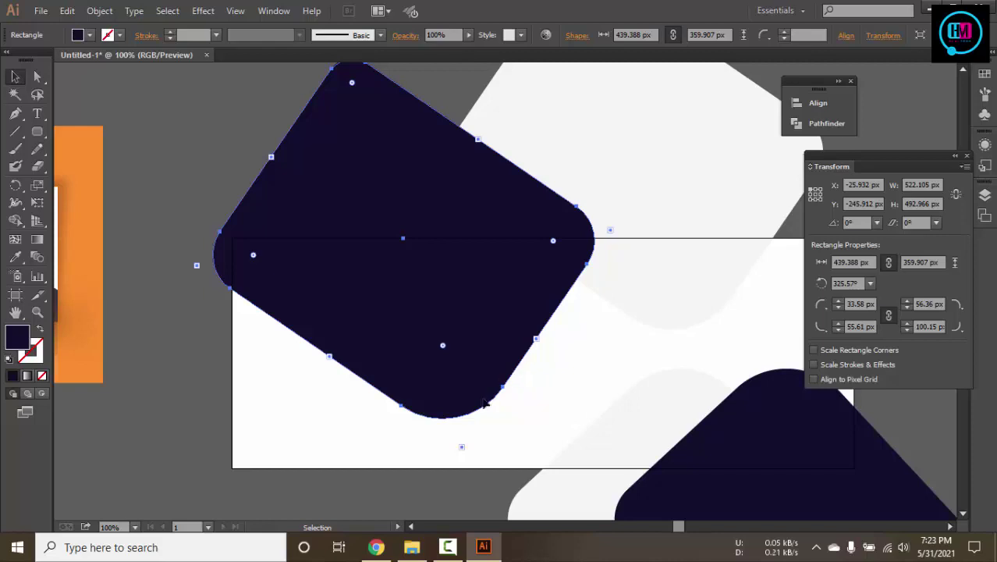
# Shrink the upper dark rectangle and its light grey copy, the copy to about 360 × 295 px, and reposition both across the artboard's top edge
pyautogui.moveTo(464, 450); pyautogui.dragTo(457, 429)
pyautogui.moveTo(465, 336); pyautogui.dragTo(451, 334)
pyautogui.click(723, 198)
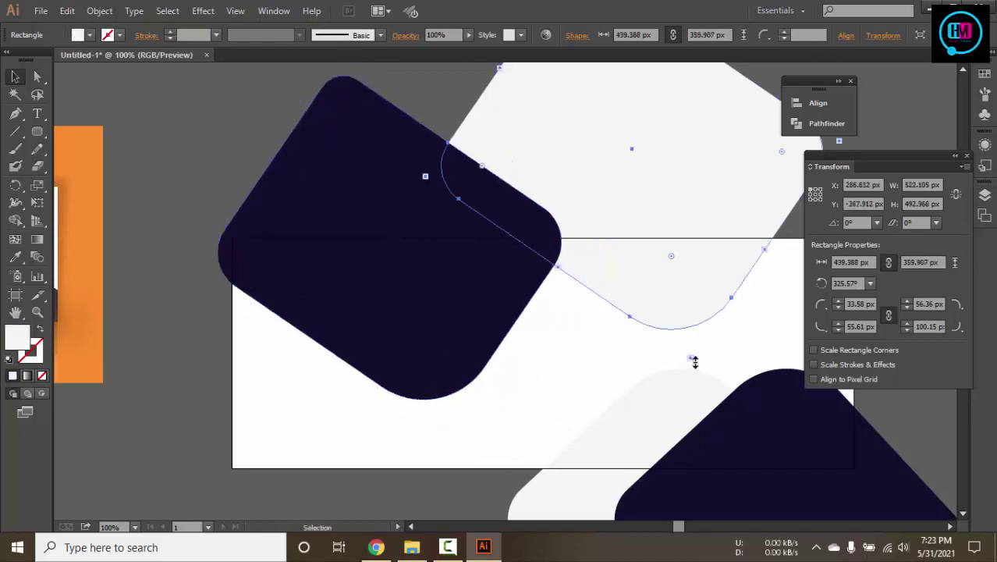
pyautogui.moveTo(694, 361); pyautogui.dragTo(694, 327)
pyautogui.moveTo(675, 242); pyautogui.dragTo(713, 281)
pyautogui.click(522, 134)
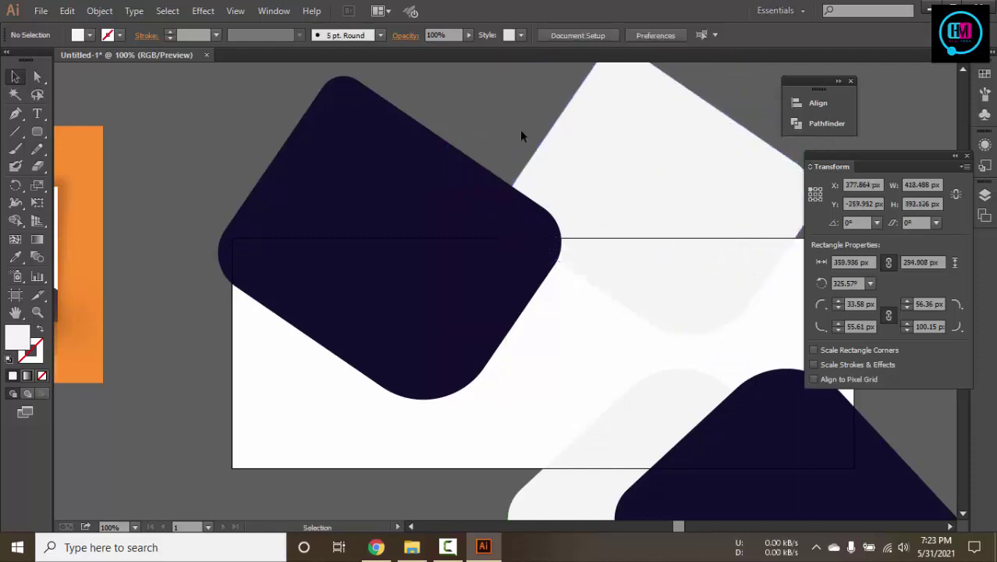
# Draw a light grey curved wedge about 294 × 175 px across the artboard's lower-left corner with the Pen tool, following the reference banner
pyautogui.hotkey('ctrl', '-')
pyautogui.moveTo(290, 295); pyautogui.dragTo(481, 242)
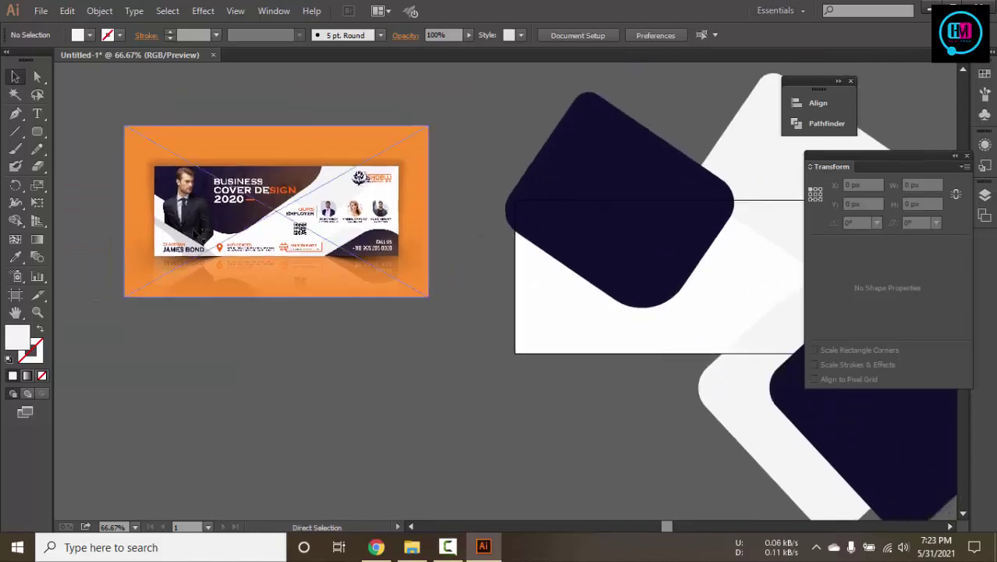
pyautogui.scroll(3, 195, 230)
pyautogui.scroll(-1, 194, 230)
pyautogui.keyDown('ctrl'); pyautogui.keyDown('alt'); pyautogui.click(194, 231); pyautogui.keyUp('alt'); pyautogui.keyUp('ctrl')
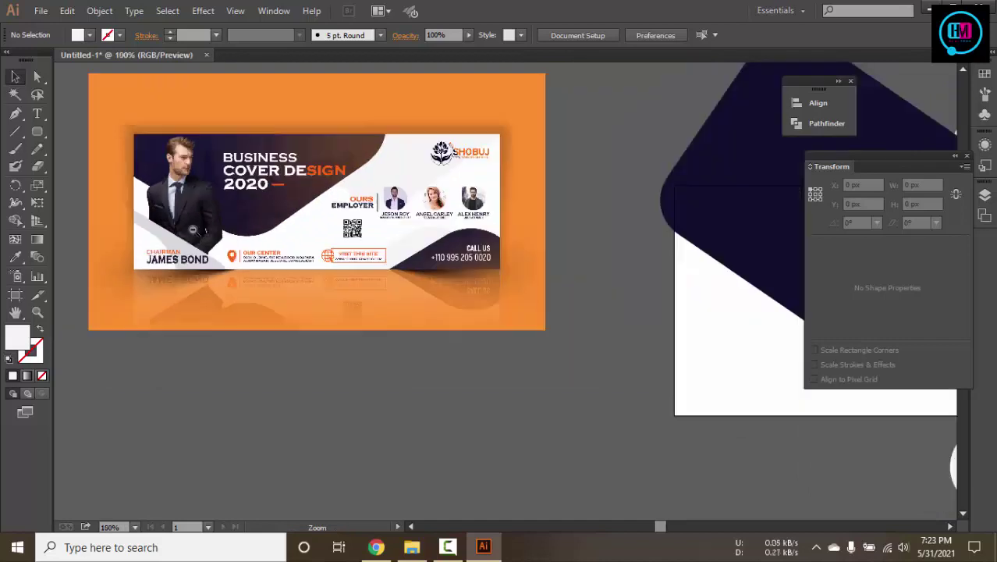
pyautogui.keyDown('ctrl'); pyautogui.keyDown('alt'); pyautogui.click(194, 230); pyautogui.keyUp('alt'); pyautogui.keyUp('ctrl')
pyautogui.moveTo(606, 418); pyautogui.dragTo(568, 412)
pyautogui.press('p')
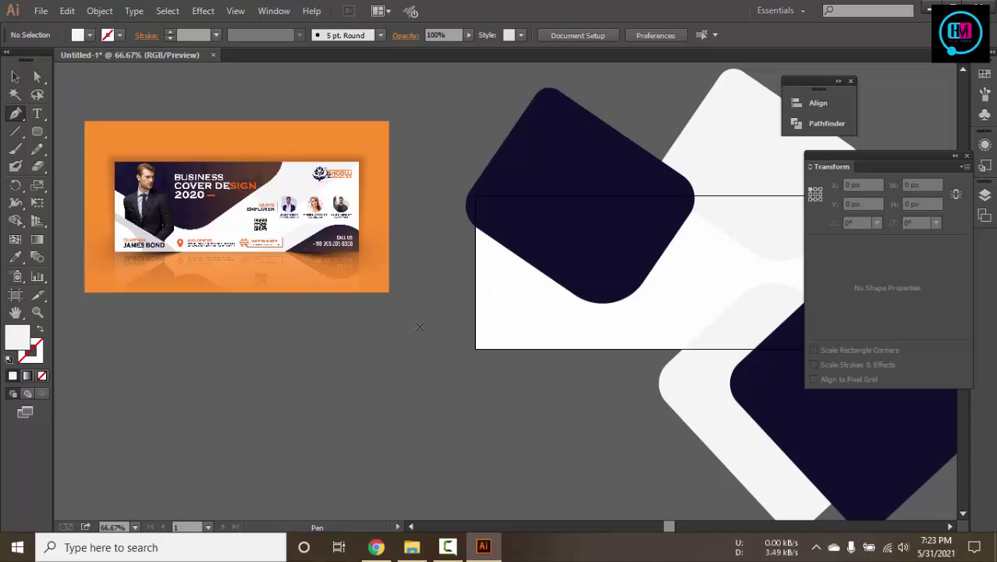
pyautogui.click(467, 285)
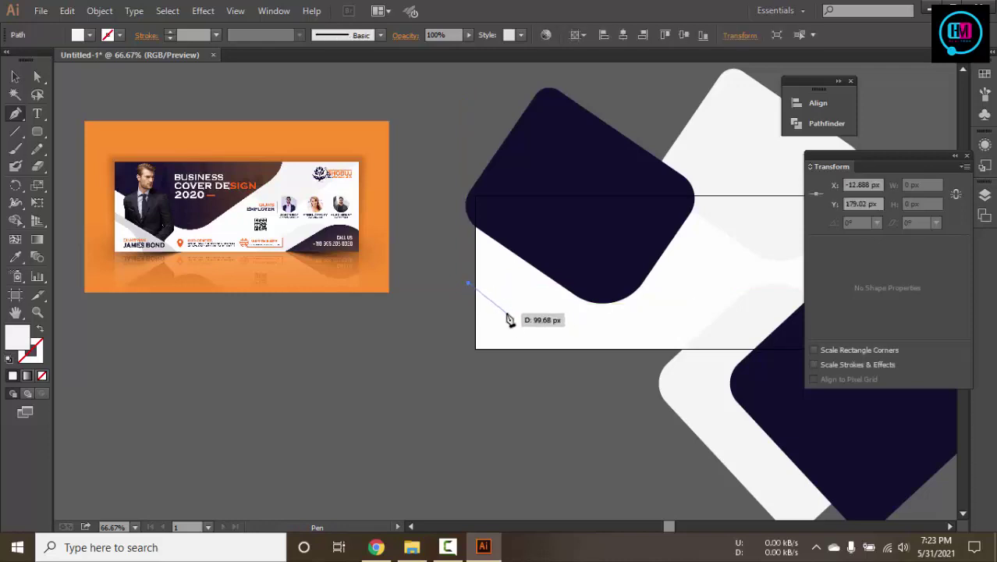
pyautogui.moveTo(538, 362); pyautogui.dragTo(583, 393)
pyautogui.click(556, 352)
pyautogui.moveTo(610, 349); pyautogui.dragTo(135, 73)
pyautogui.click(15, 76)
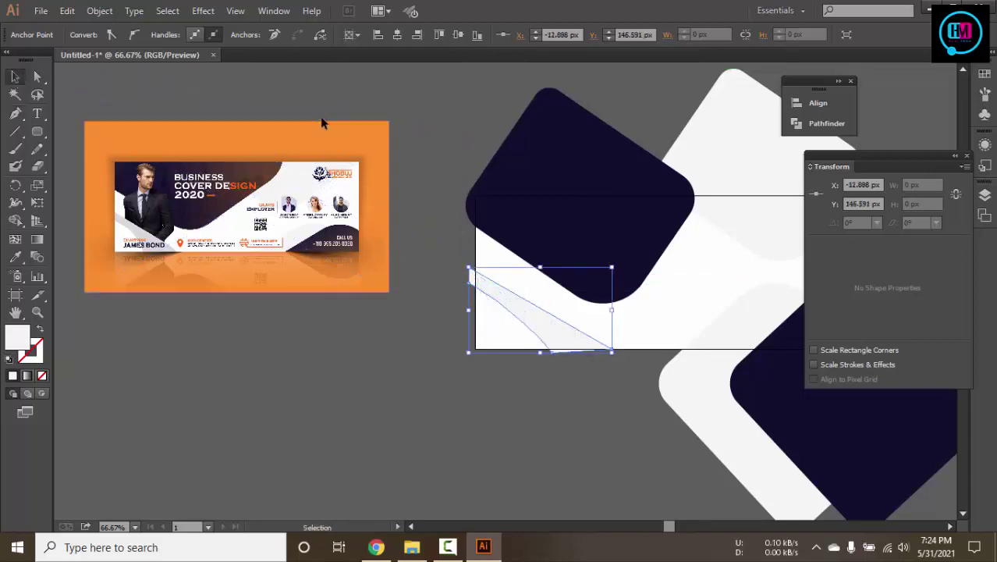
pyautogui.click(322, 120)
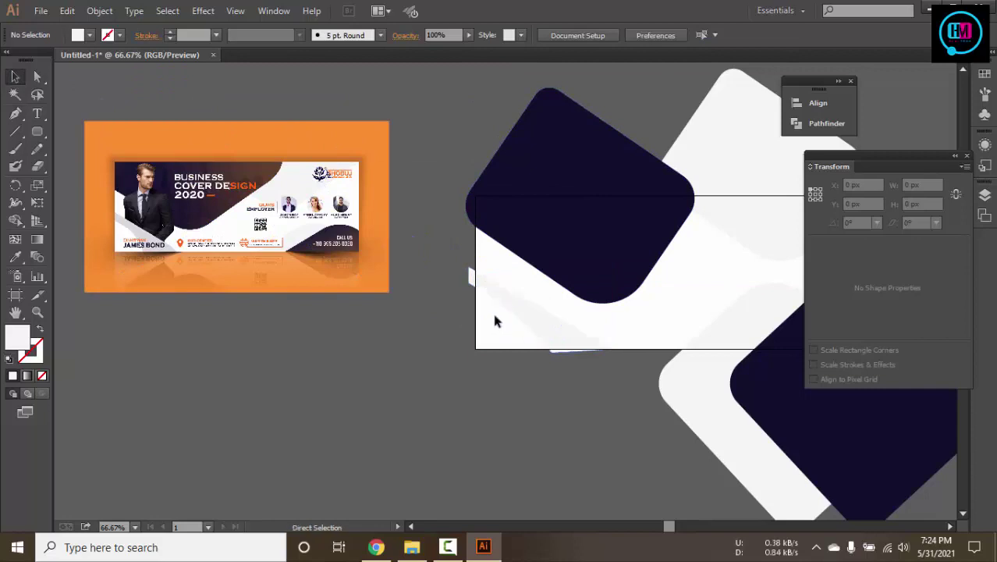
# Add an anchor point to the upper part of the grey wedge's curved lower edge
pyautogui.scroll(2, 495, 316)
pyautogui.click(527, 294)
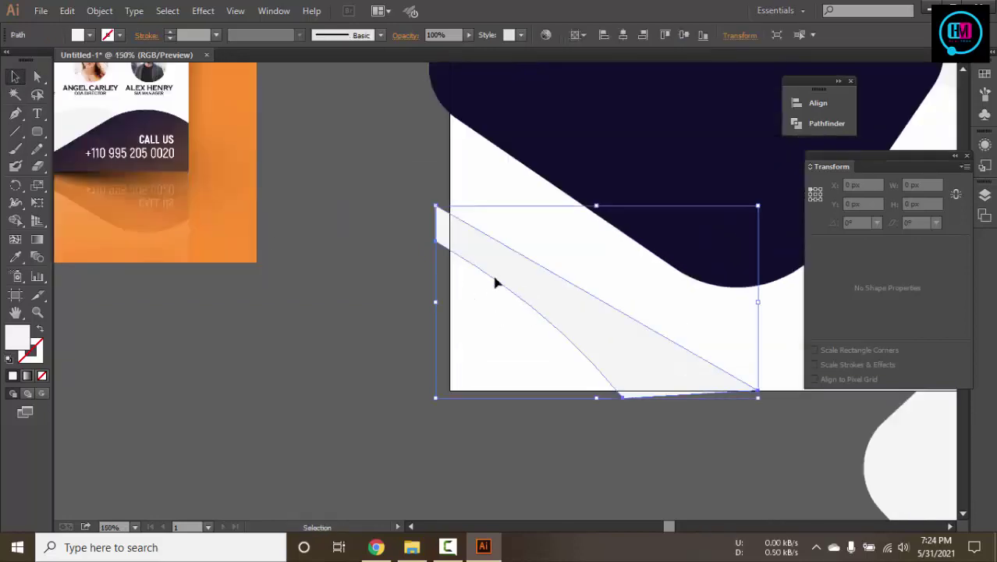
pyautogui.click(310, 220)
pyautogui.moveTo(15, 114); pyautogui.dragTo(78, 131)
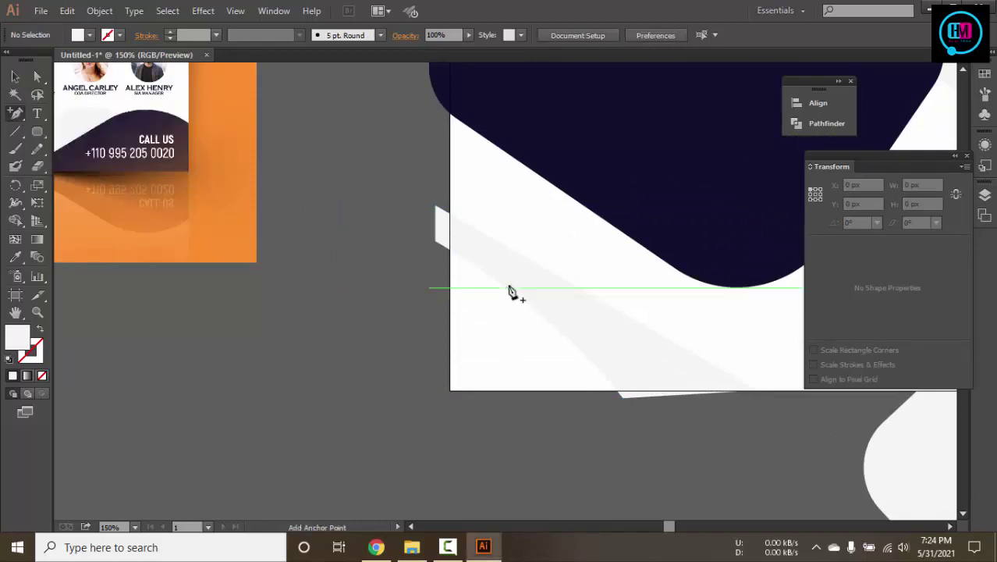
pyautogui.click(505, 291)
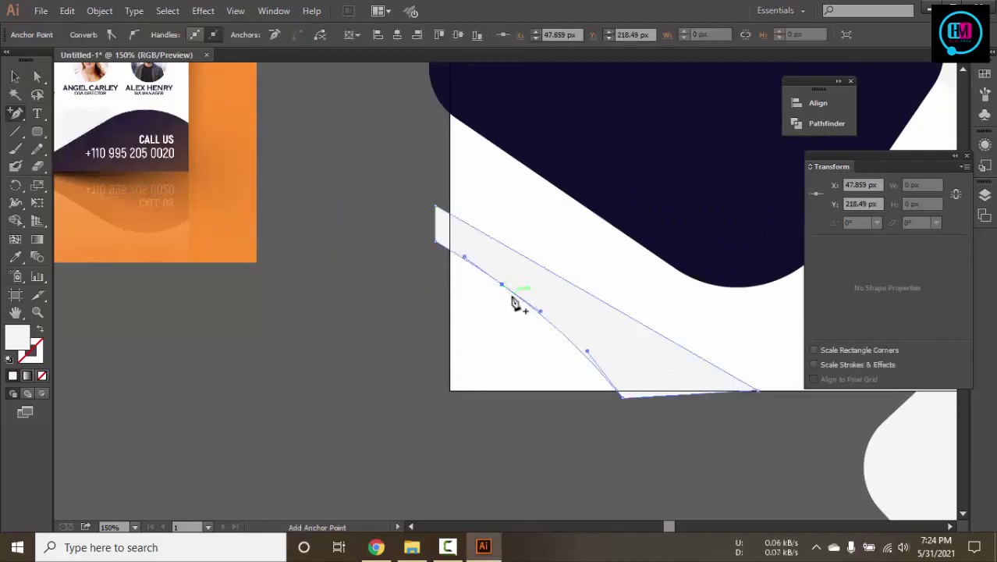
pyautogui.click(503, 287)
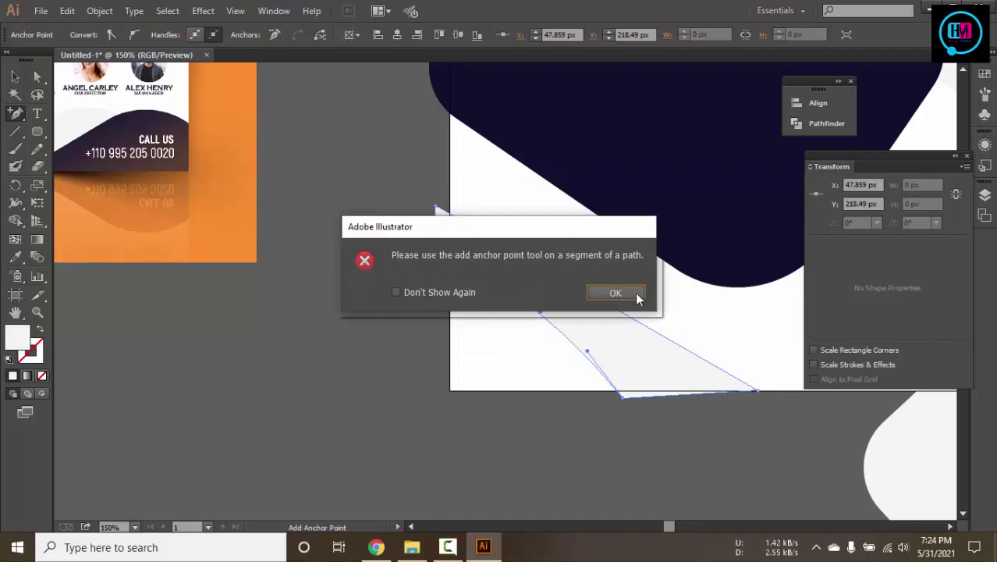
pyautogui.click(638, 295)
pyautogui.click(504, 288)
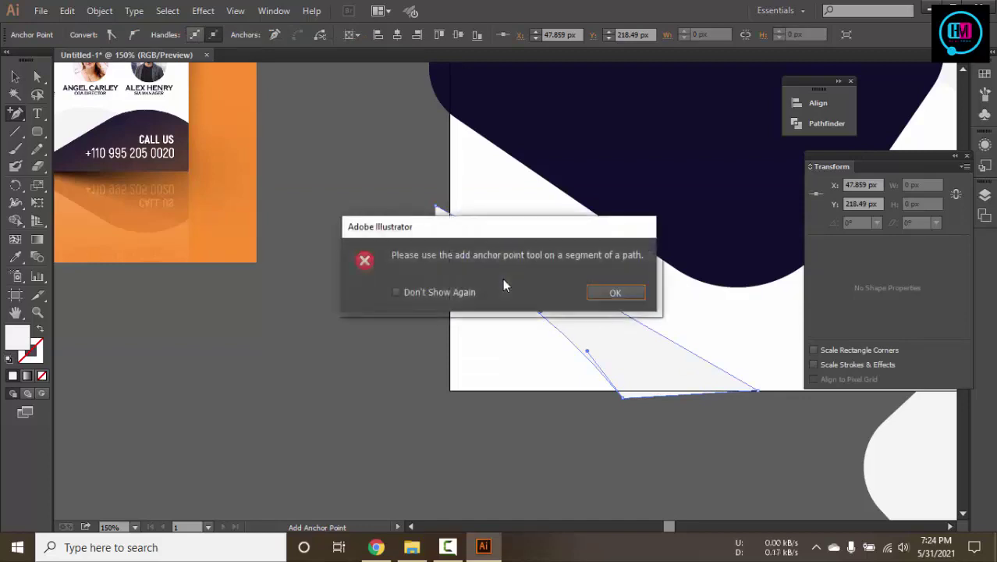
pyautogui.click(614, 292)
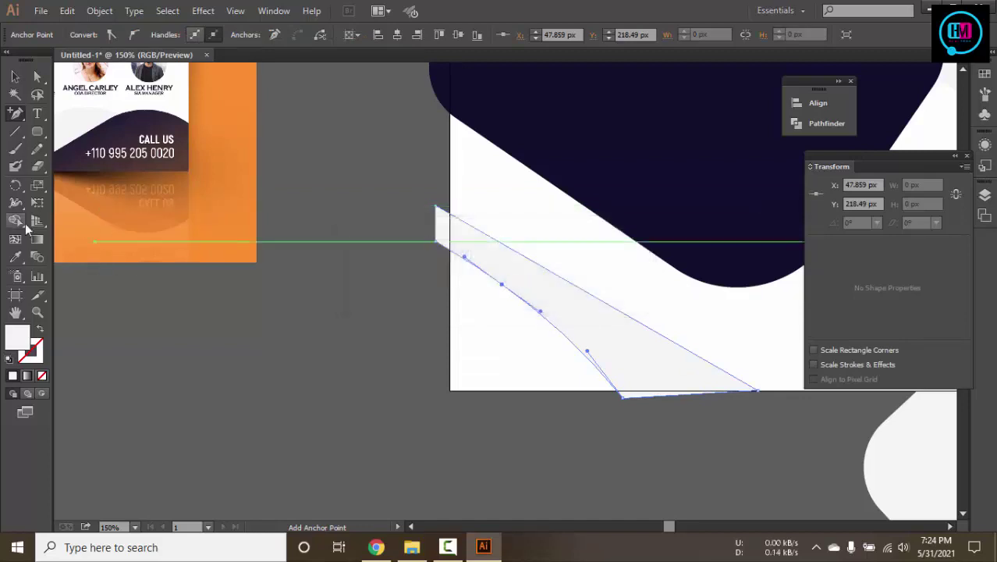
# Move the anchor point on the wedge's curved edge slightly up to about X 47 px, Y 212 px to strengthen the curve
pyautogui.click(37, 76)
pyautogui.moveTo(500, 289); pyautogui.dragTo(501, 279)
pyautogui.click(540, 305)
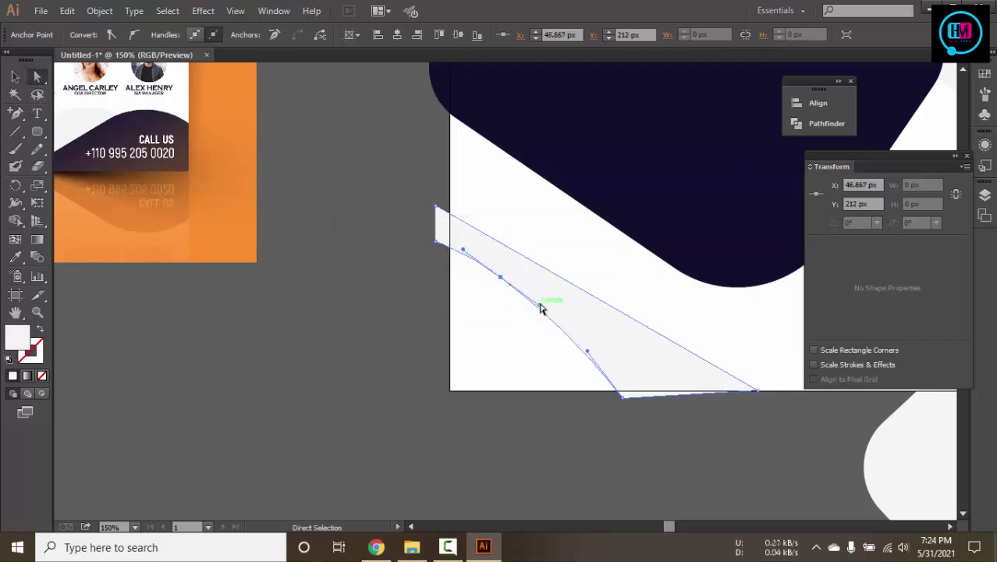
pyautogui.click(396, 328)
# Fill the curved wedge with the darker grey sampled from the lower-left corner shape in the reference banner
pyautogui.hotkey('ctrl', '-')
pyautogui.hotkey('ctrl', '-')
pyautogui.hotkey('ctrl', '-')
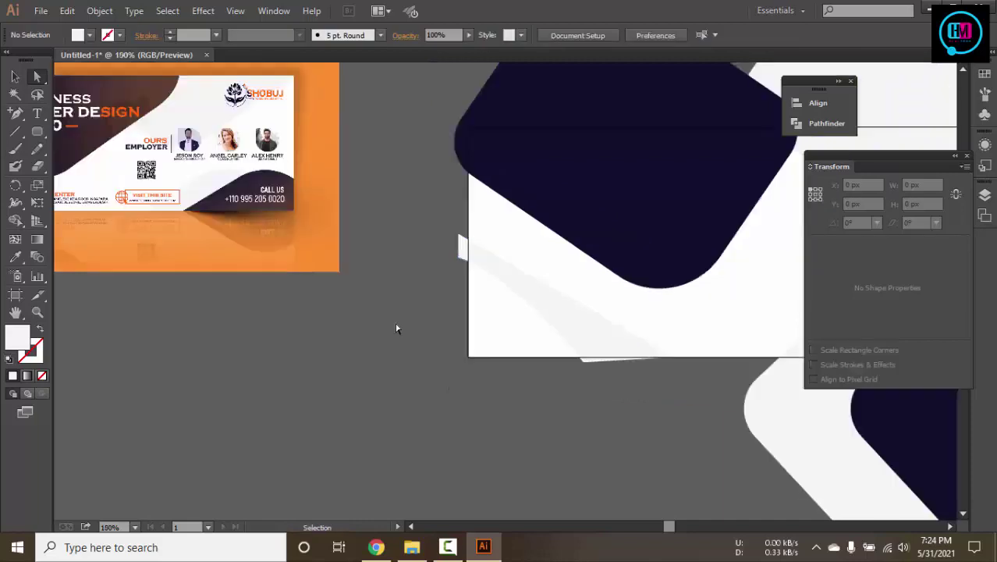
pyautogui.moveTo(396, 310); pyautogui.dragTo(368, 370)
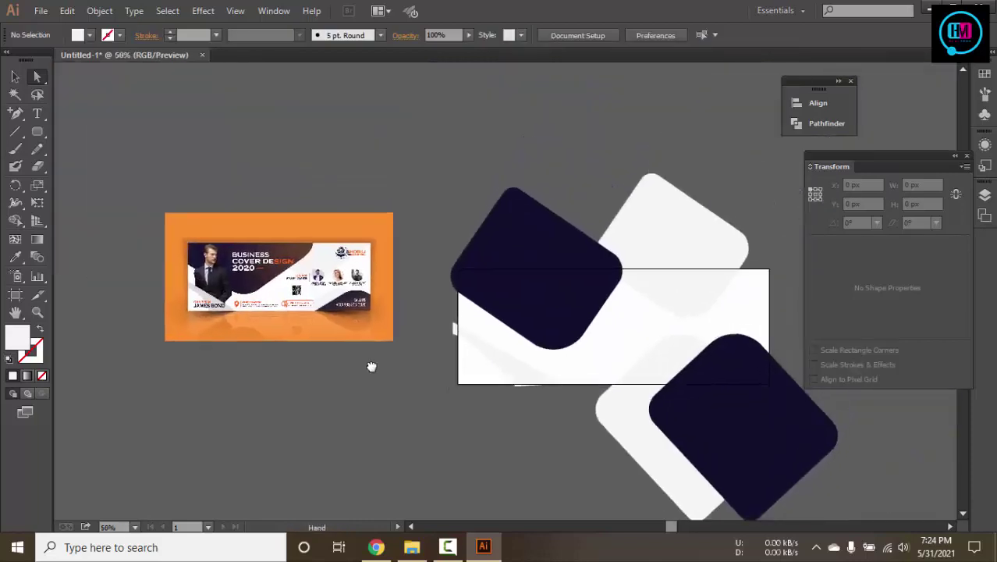
pyautogui.click(518, 374)
pyautogui.press('i')
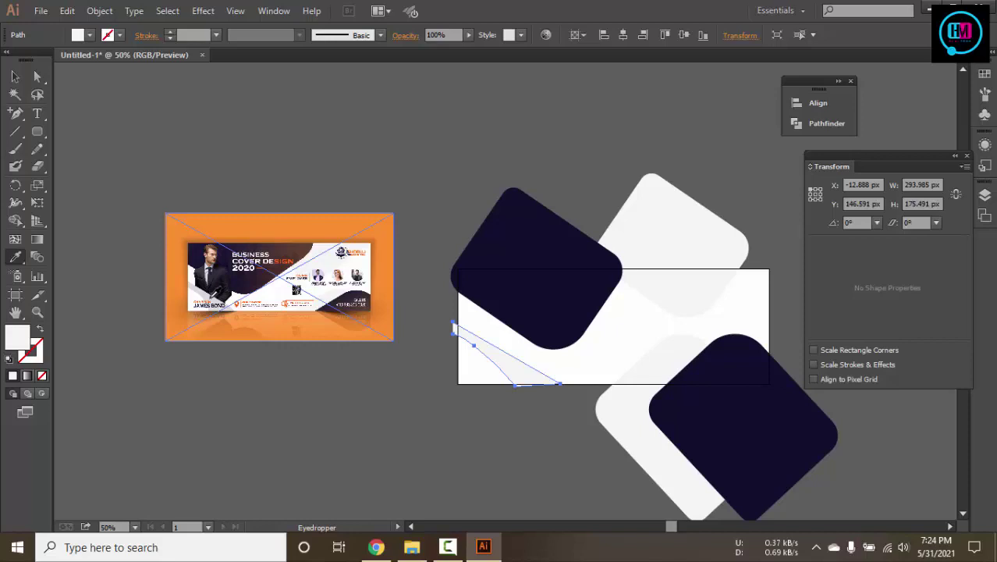
pyautogui.click(211, 299)
pyautogui.click(14, 79)
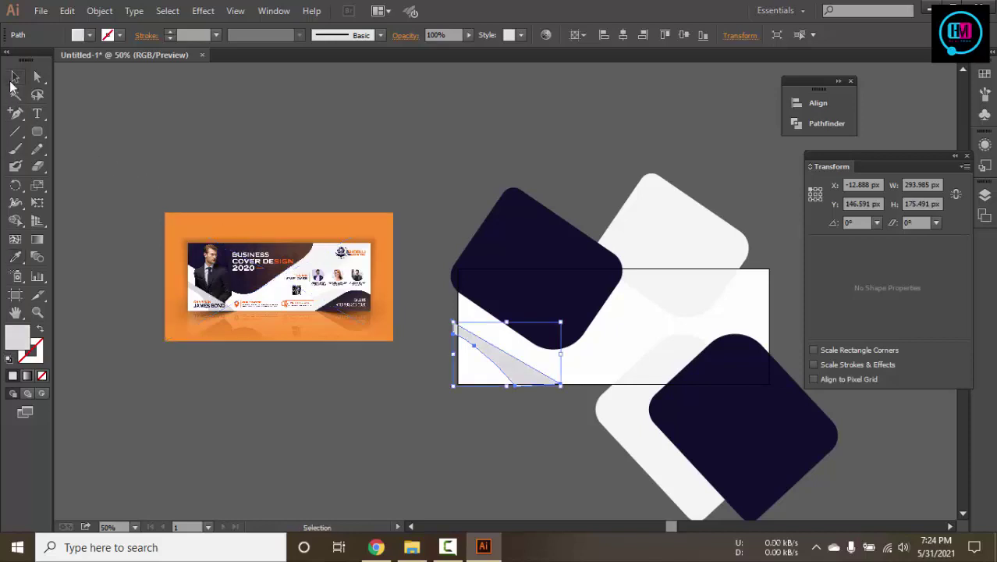
pyautogui.click(423, 197)
# Move the wedge's two outer left anchor points onto the artboard's left edge
pyautogui.scroll(7, 472, 375)
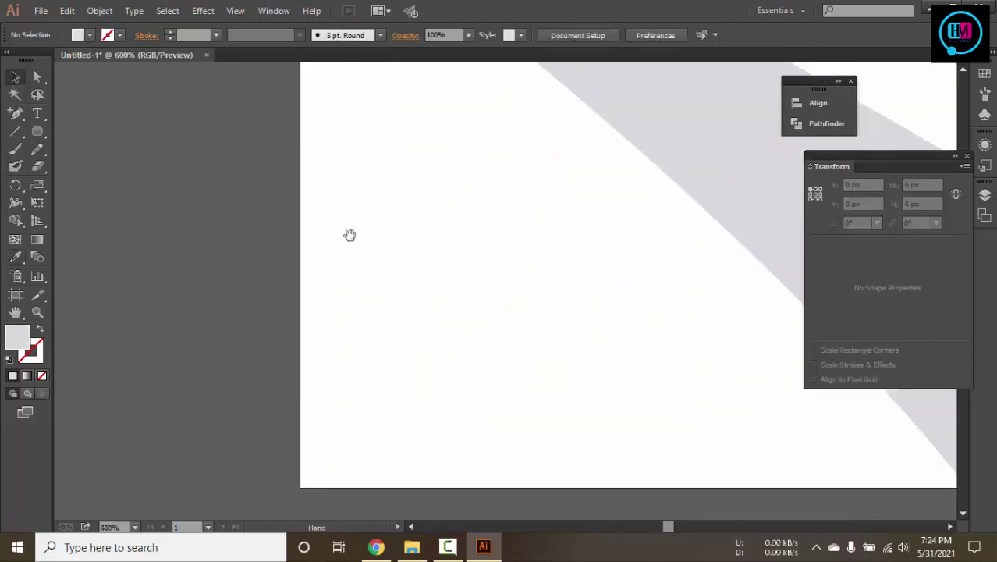
pyautogui.moveTo(350, 235); pyautogui.dragTo(423, 516)
pyautogui.moveTo(329, 278); pyautogui.dragTo(314, 397)
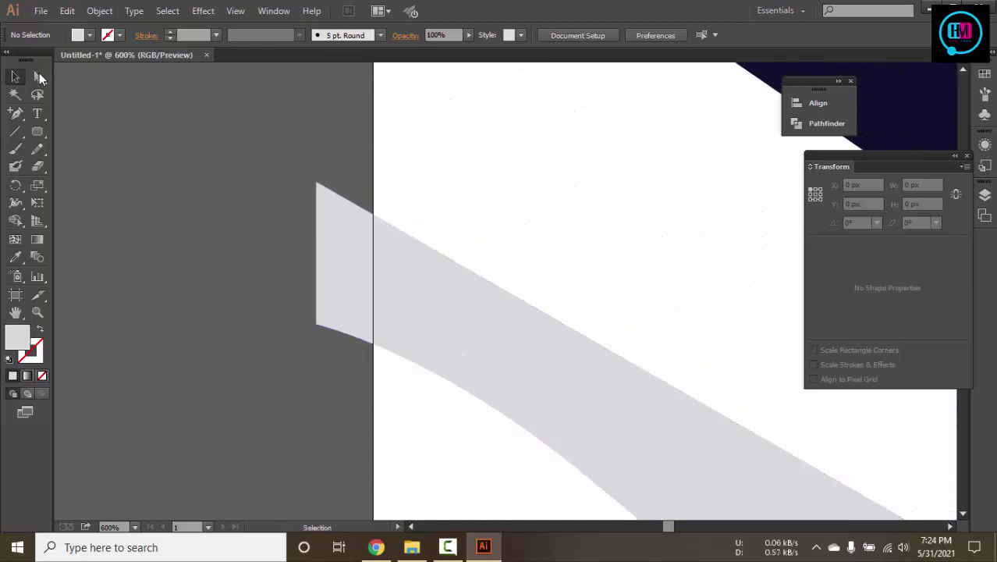
pyautogui.press('a')
pyautogui.moveTo(303, 156); pyautogui.dragTo(373, 209)
pyautogui.moveTo(315, 328); pyautogui.dragTo(373, 345)
pyautogui.click(259, 267)
# Move the wedge's overhanging lower anchor point onto the artboard's bottom edge at X 156 px, Y 315 px
pyautogui.scroll(-4, 580, 224)
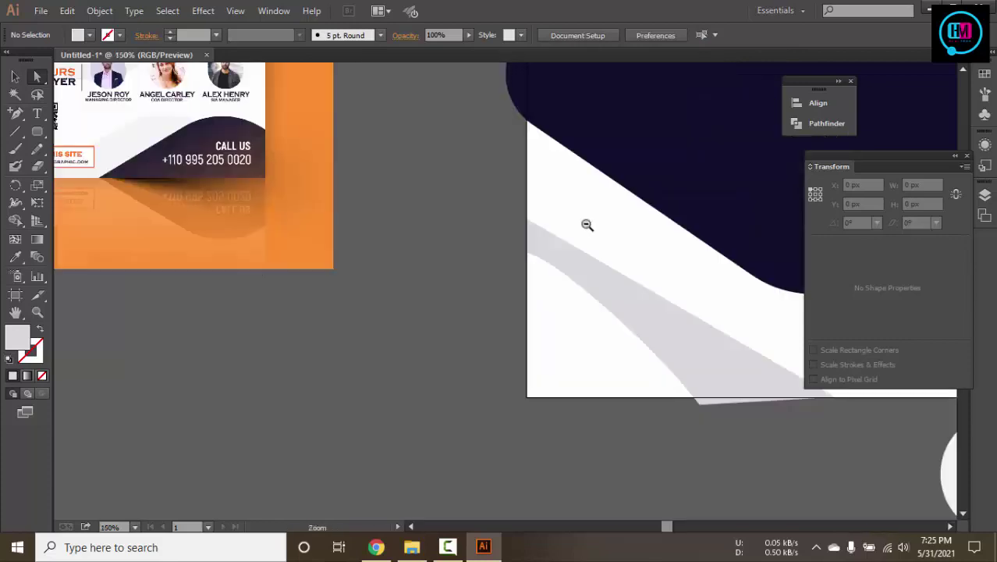
pyautogui.moveTo(751, 351); pyautogui.dragTo(543, 293)
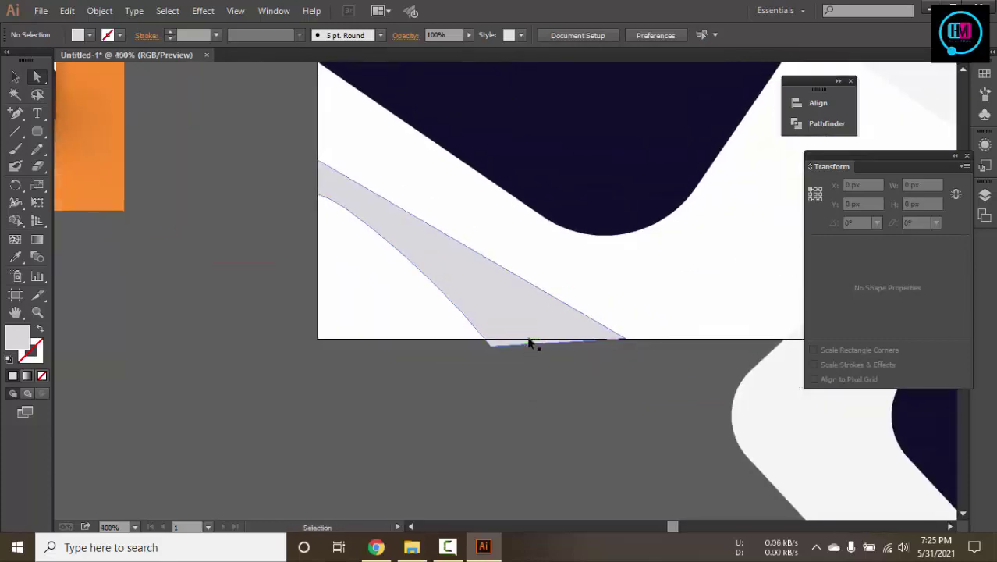
pyautogui.scroll(3, 529, 340)
pyautogui.click(378, 364)
pyautogui.moveTo(378, 368); pyautogui.dragTo(371, 333)
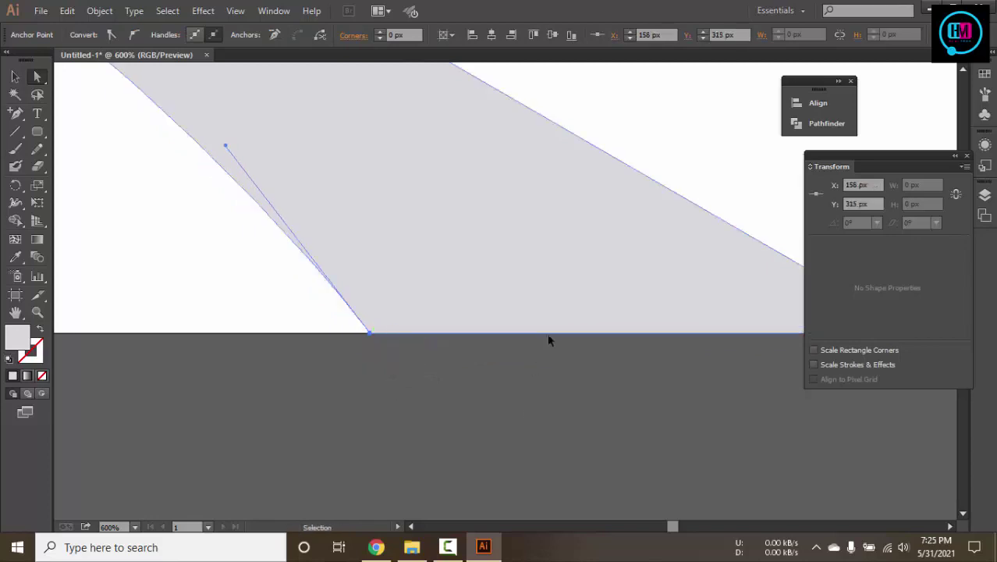
# Draw a grey rectangle 1340 × 448 px resting on the artboard's top edge, and narrow it from the left while still covering the overhanging shapes
pyautogui.scroll(-4, 561, 319)
pyautogui.moveTo(617, 258); pyautogui.dragTo(223, 339)
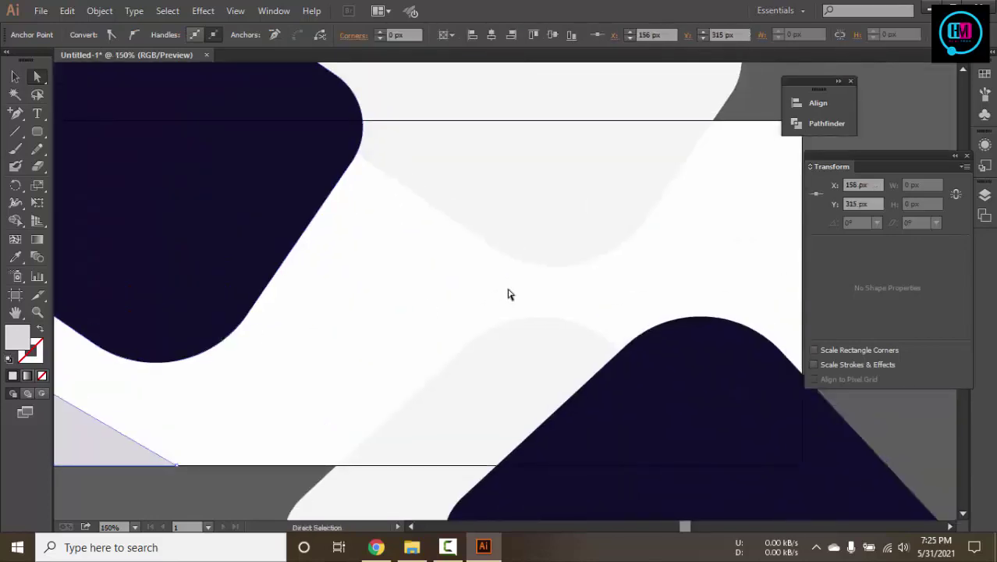
pyautogui.scroll(-4, 509, 290)
pyautogui.click(404, 293)
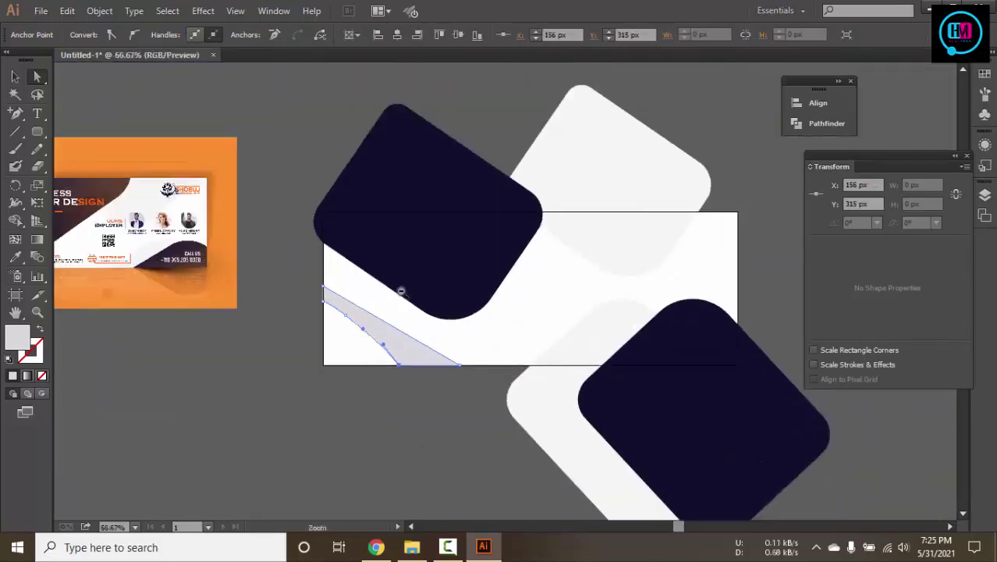
pyautogui.moveTo(281, 323); pyautogui.dragTo(454, 347)
pyautogui.moveTo(340, 277); pyautogui.dragTo(246, 320)
pyautogui.click(382, 196)
pyautogui.hotkey('ctrl', '-')
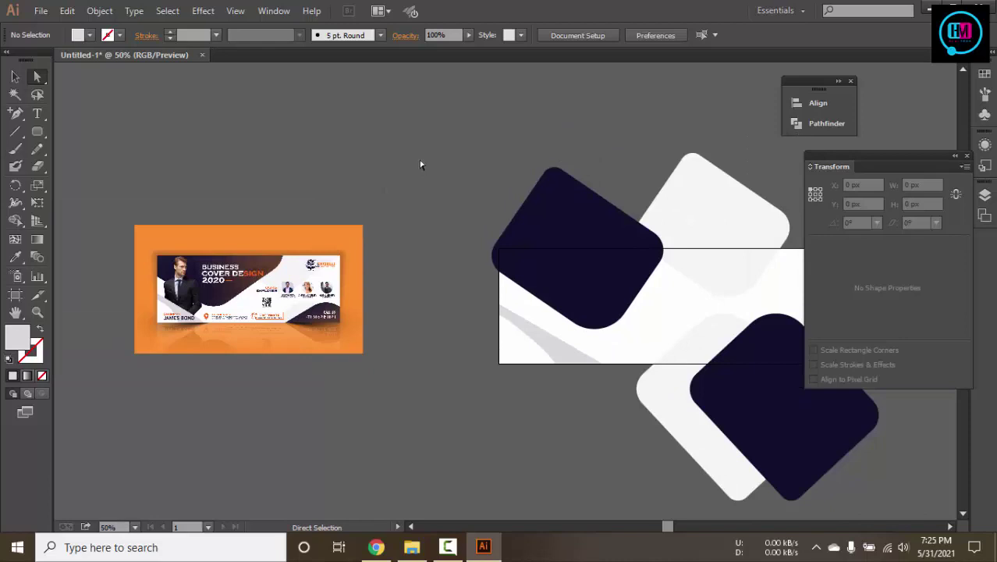
pyautogui.moveTo(36, 131); pyautogui.dragTo(78, 131)
pyautogui.moveTo(315, 85); pyautogui.dragTo(804, 249)
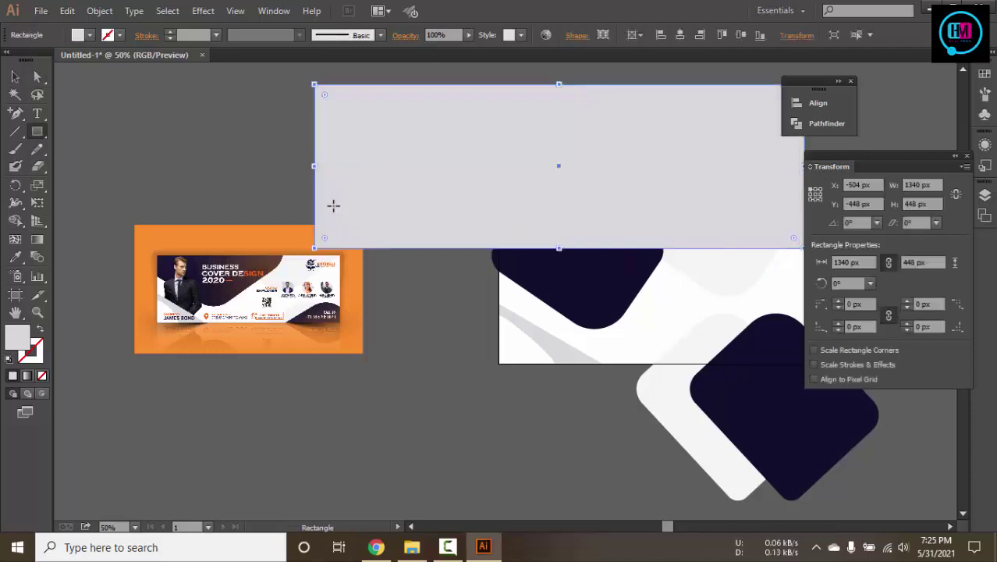
pyautogui.press('v')
pyautogui.moveTo(317, 166); pyautogui.dragTo(430, 167)
# Select all artwork and remove the rectangle together with the shape parts above the artboard using the Shape Builder tool
pyautogui.hotkey('ctrl', 'a')
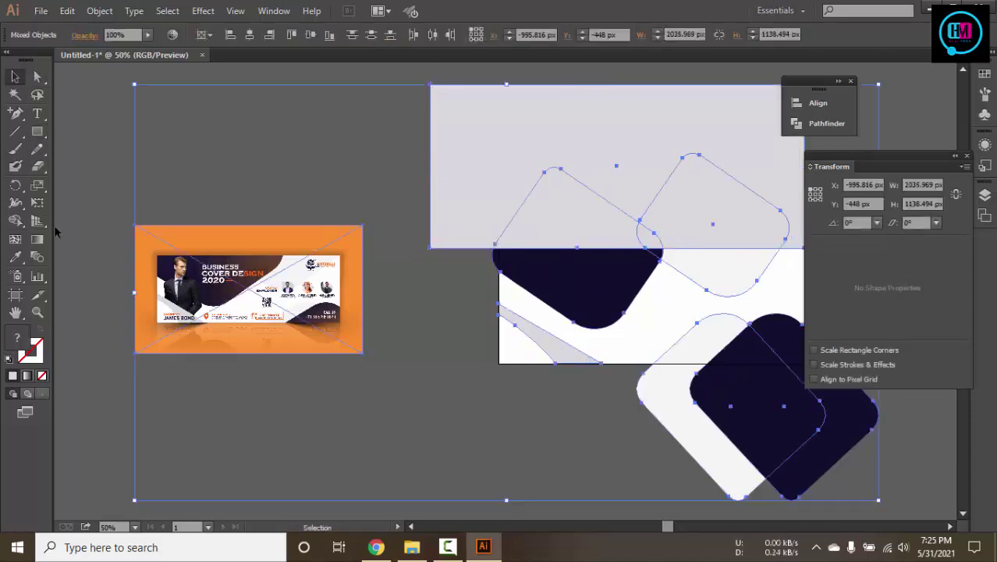
pyautogui.click(15, 221)
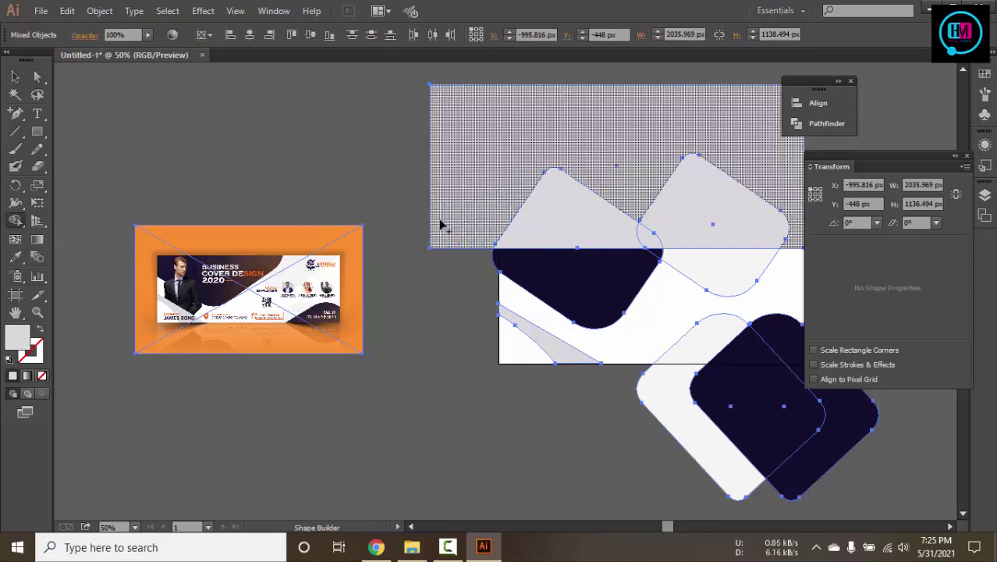
pyautogui.moveTo(408, 220)
pyautogui.mouseDown()
pyautogui.moveTo(790, 231)
pyautogui.moveTo(778, 238)
pyautogui.mouseUp()
pyautogui.press('space')
pyautogui.moveTo(688, 172); pyautogui.dragTo(584, 122)
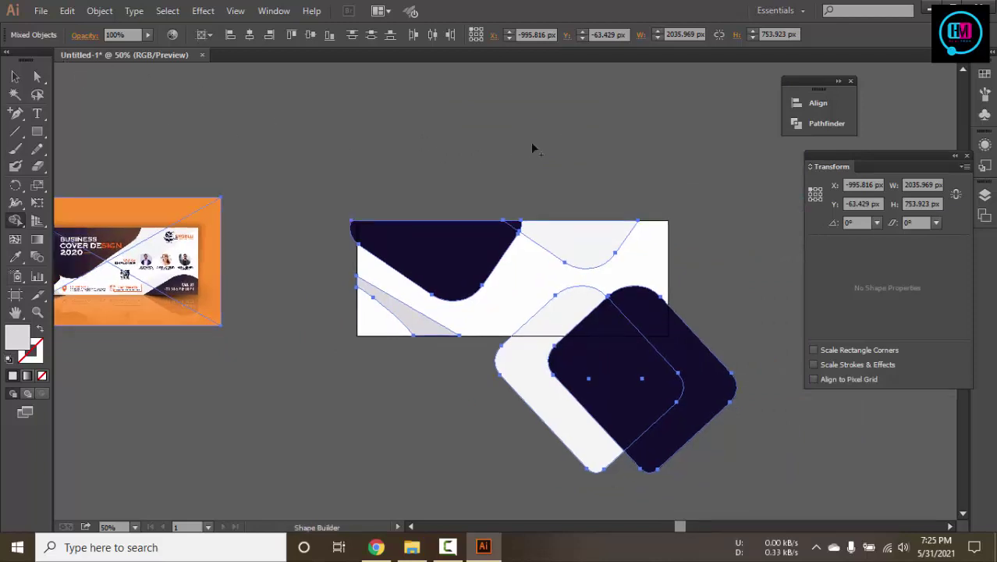
pyautogui.click(37, 132)
pyautogui.moveTo(757, 227)
pyautogui.mouseDown()
pyautogui.moveTo(680, 509)
pyautogui.moveTo(667, 509)
pyautogui.mouseUp()
pyautogui.press('Delete')
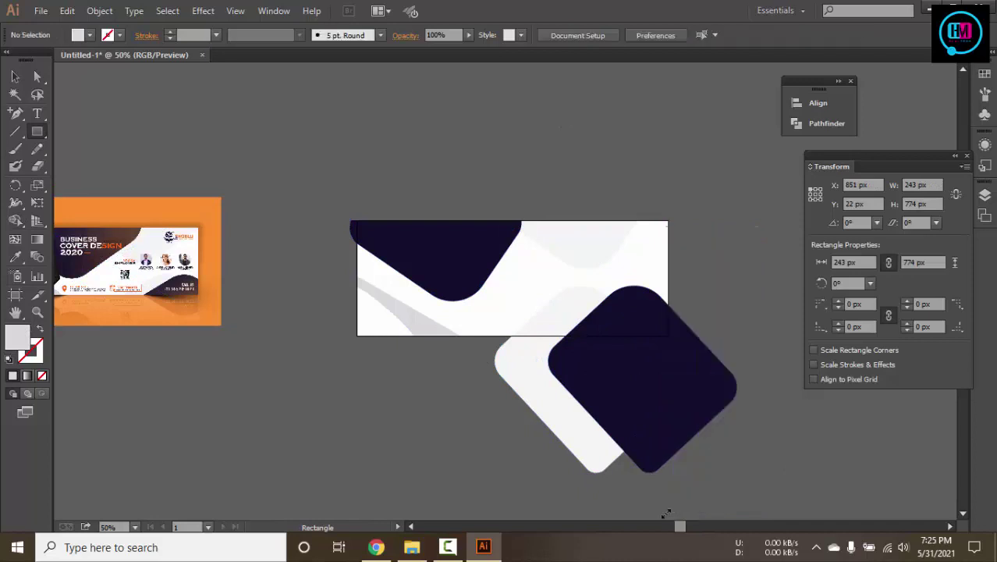
# Draw a rectangle about 281 × 545 px along the artboard's right edge, covering the overhanging parts of the lower shapes
pyautogui.scroll(1, 694, 364)
pyautogui.moveTo(747, 433); pyautogui.dragTo(655, 322)
pyautogui.moveTo(705, 135); pyautogui.dragTo(569, 401)
# Select all artwork and remove the rectangle together with the shape parts beyond the artboard's right edge using the Shape Builder tool
pyautogui.hotkey('ctrl', 'a')
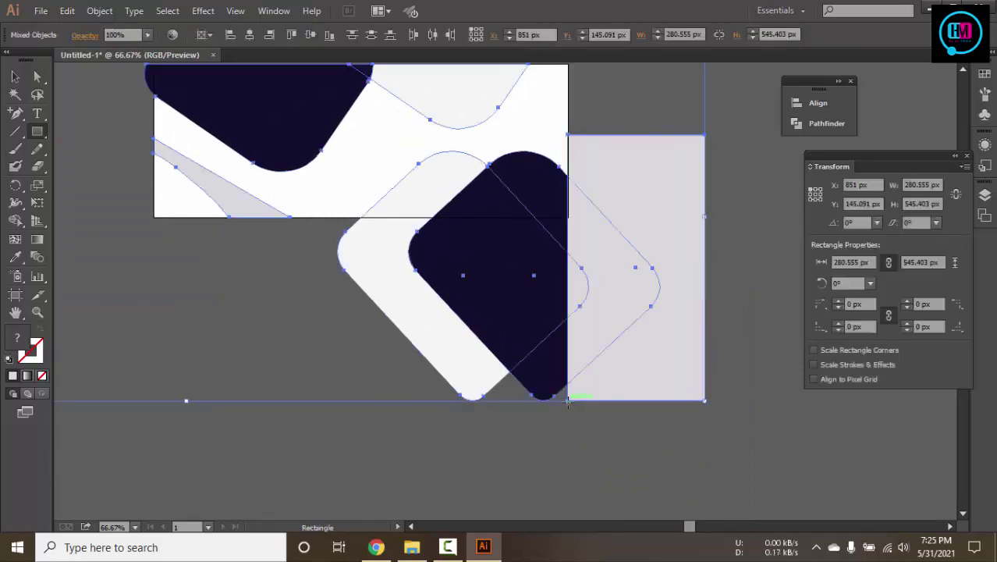
pyautogui.click(15, 220)
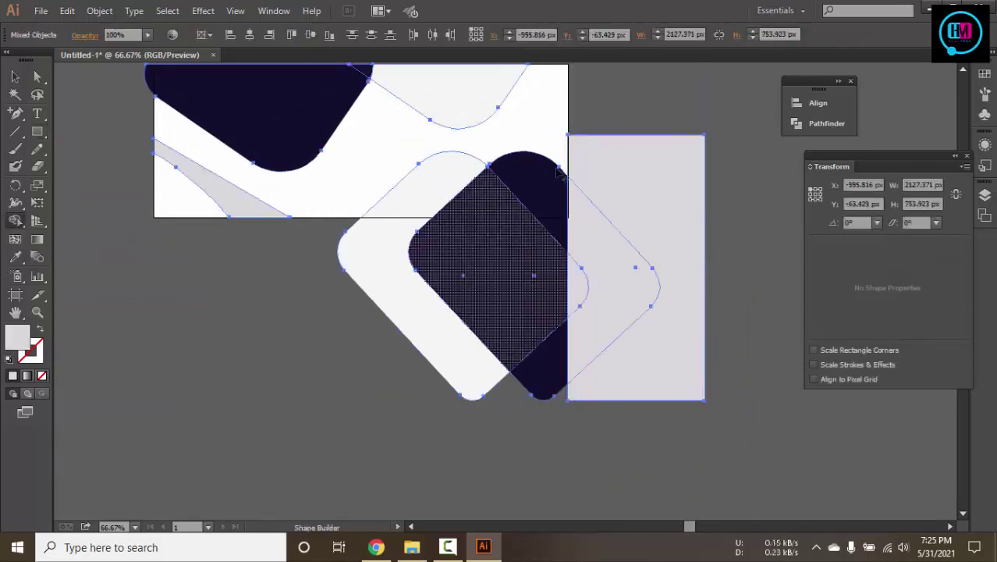
pyautogui.moveTo(591, 128)
pyautogui.mouseDown()
pyautogui.moveTo(583, 219)
pyautogui.moveTo(589, 401)
pyautogui.mouseUp()
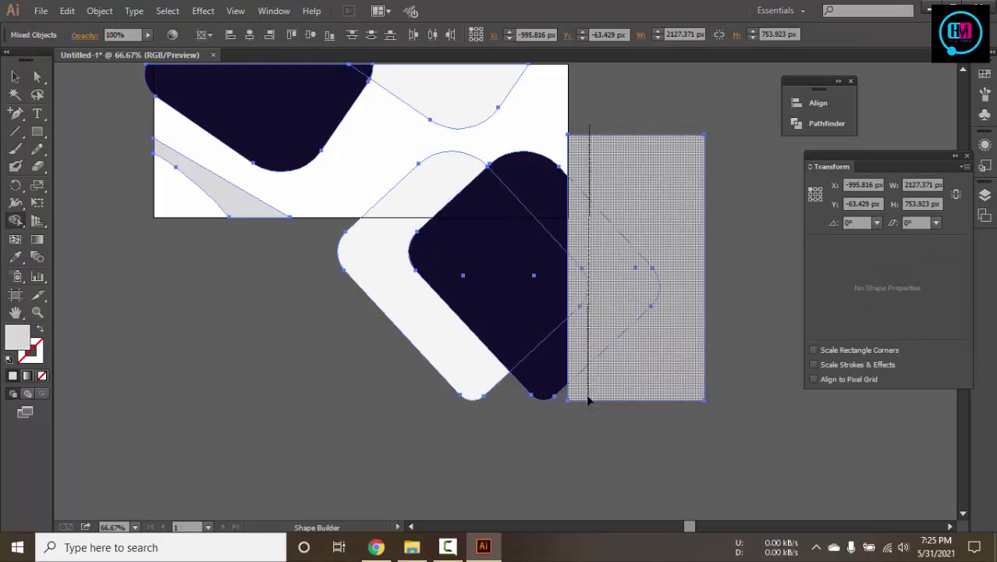
pyautogui.moveTo(587, 170); pyautogui.dragTo(583, 131)
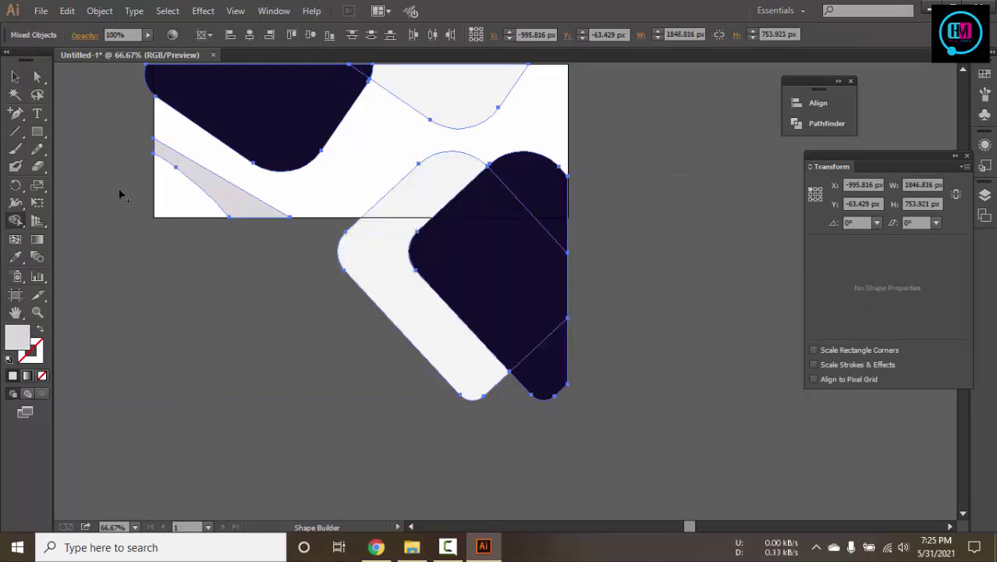
# Trim the overhang below the artboard's bottom edge by covering it with a rectangle about 1185 × 423 px and removing both with Shape Builder
pyautogui.click(36, 133)
pyautogui.moveTo(180, 424); pyautogui.dragTo(757, 217)
pyautogui.hotkey('ctrl', 'a')
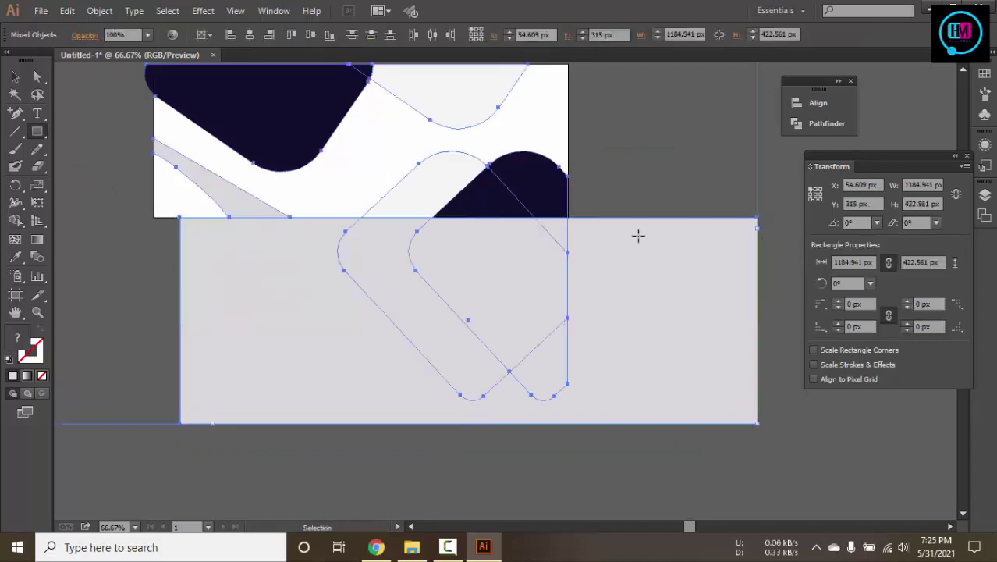
pyautogui.press('r')
pyautogui.click(15, 221)
pyautogui.moveTo(123, 270); pyautogui.dragTo(604, 269)
pyautogui.moveTo(615, 222)
pyautogui.mouseDown()
pyautogui.moveTo(549, 248)
pyautogui.moveTo(547, 303)
pyautogui.mouseUp()
pyautogui.moveTo(606, 324); pyautogui.dragTo(423, 428)
pyautogui.moveTo(422, 298); pyautogui.dragTo(481, 455)
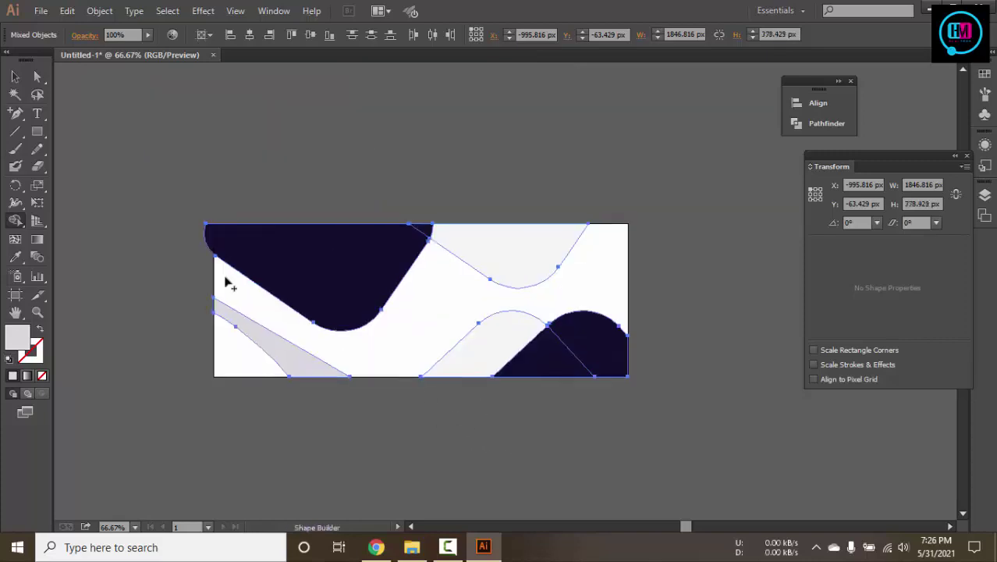
pyautogui.click(15, 94)
pyautogui.click(207, 102)
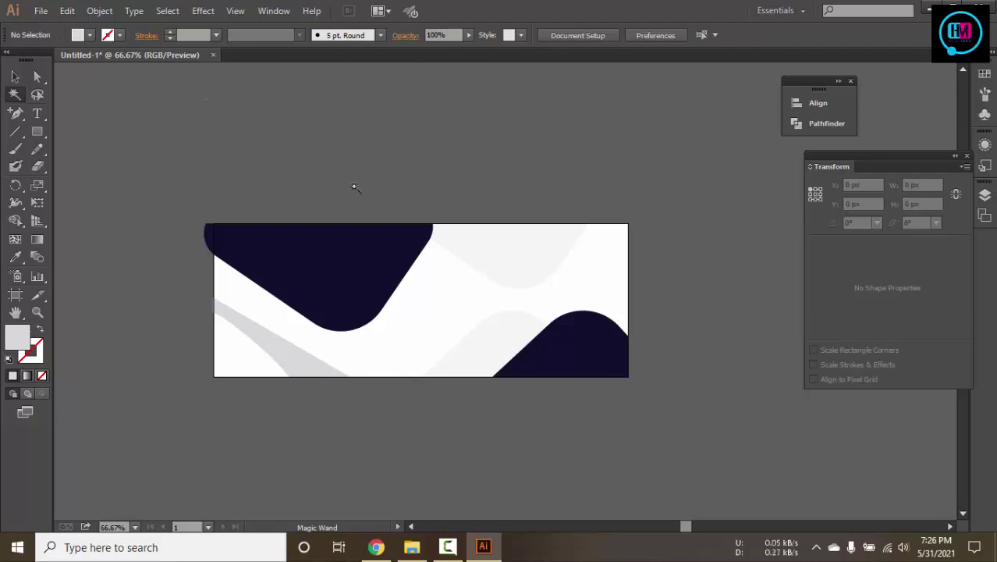
# Trim the dark shape at the artboard's left edge by covering its overhang with a rectangle and removing both with Shape Builder
pyautogui.moveTo(497, 206); pyautogui.dragTo(299, 170)
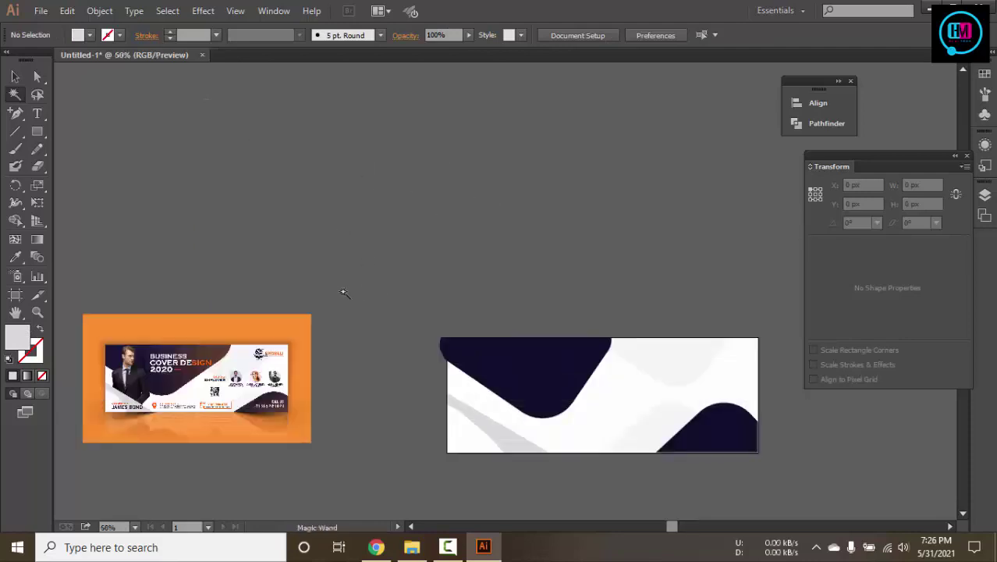
pyautogui.keyDown('ctrl'); pyautogui.click(584, 378); pyautogui.keyUp('ctrl')
pyautogui.keyDown('ctrl'); pyautogui.click(579, 380); pyautogui.keyUp('ctrl')
pyautogui.moveTo(361, 230); pyautogui.dragTo(507, 145)
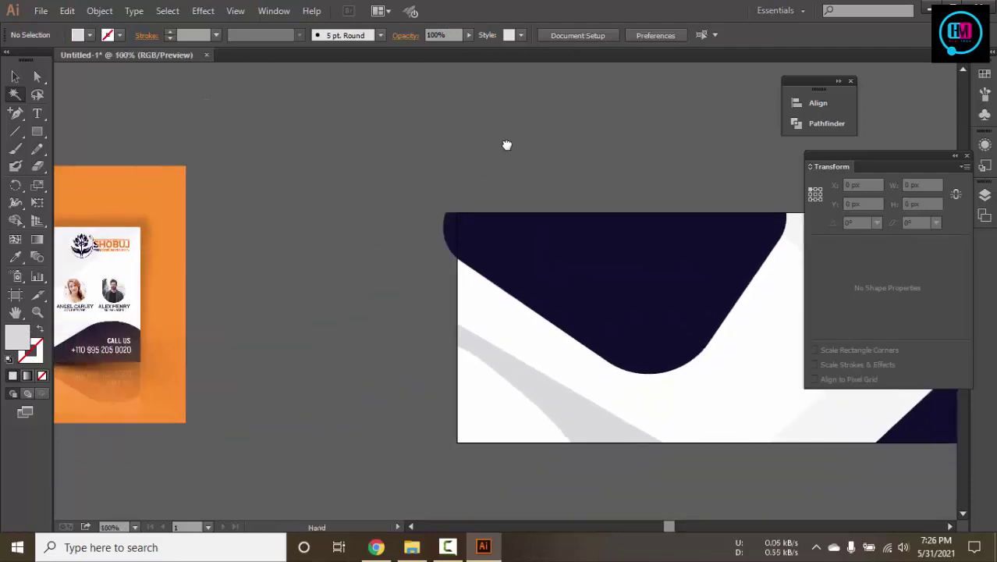
pyautogui.click(37, 131)
pyautogui.moveTo(285, 128); pyautogui.dragTo(459, 390)
pyautogui.hotkey('ctrl', 'a')
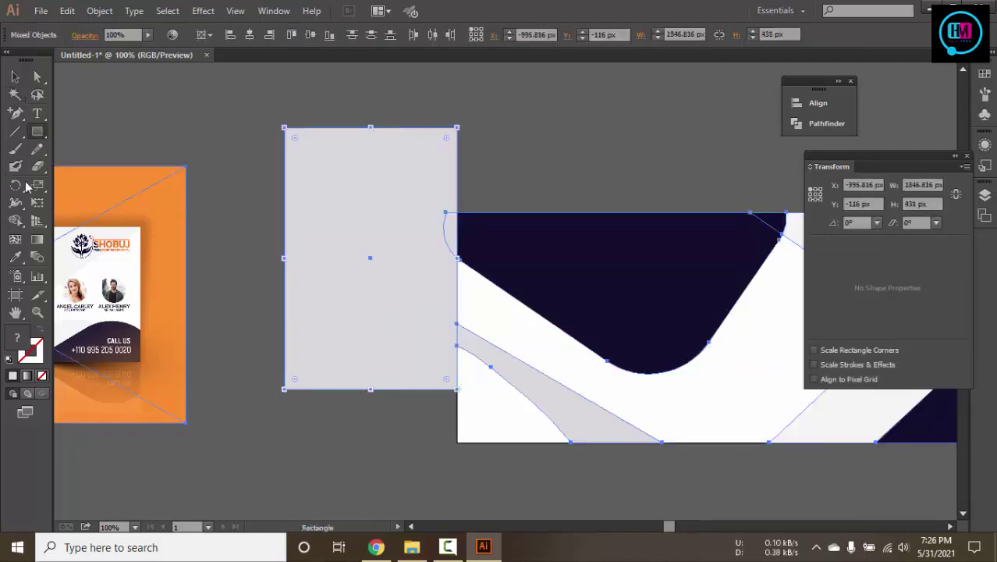
pyautogui.click(14, 220)
pyautogui.moveTo(442, 114); pyautogui.dragTo(451, 252)
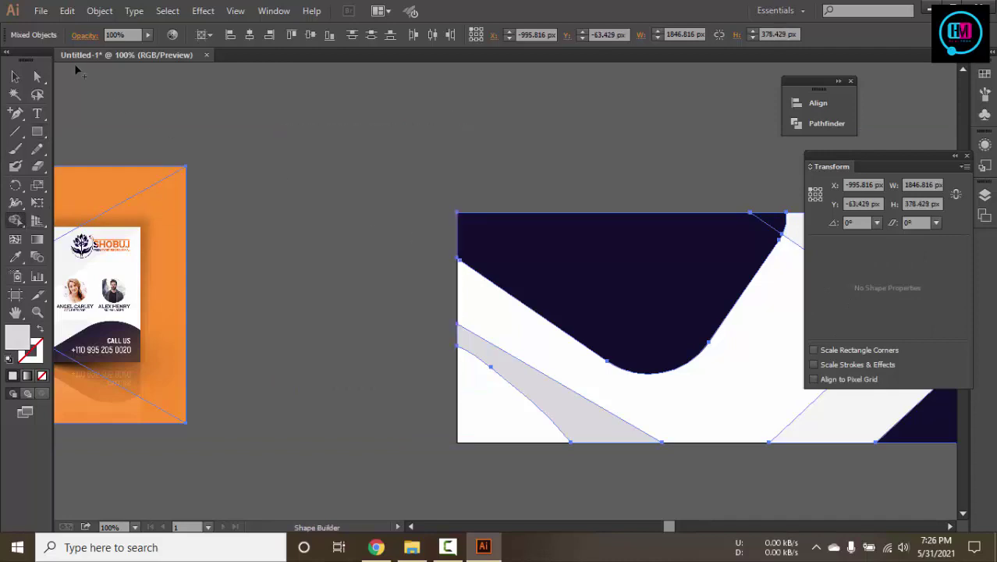
pyautogui.click(13, 76)
pyautogui.click(417, 129)
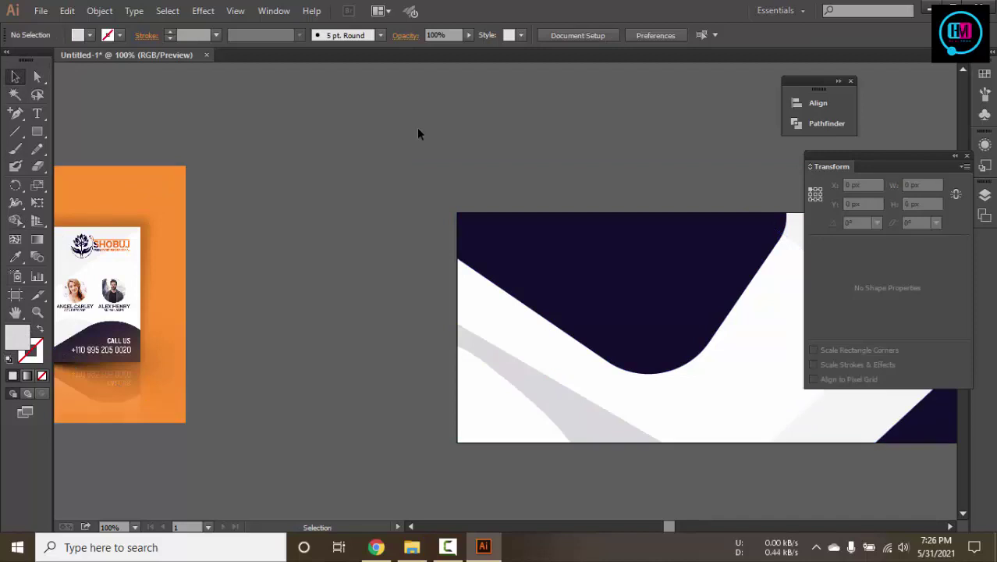
# Add the text "Business Cover Desaign" in the empty area above the reference and artboard, and set its fill to white
pyautogui.moveTo(329, 116); pyautogui.dragTo(547, 119)
pyautogui.hotkey('ctrl', '-')
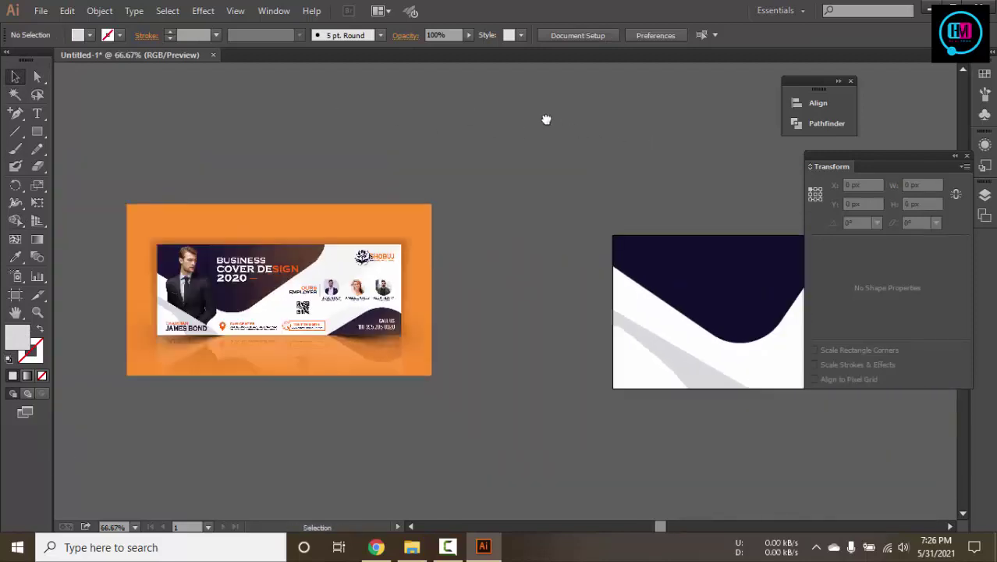
pyautogui.hscroll(3, 521, 125)
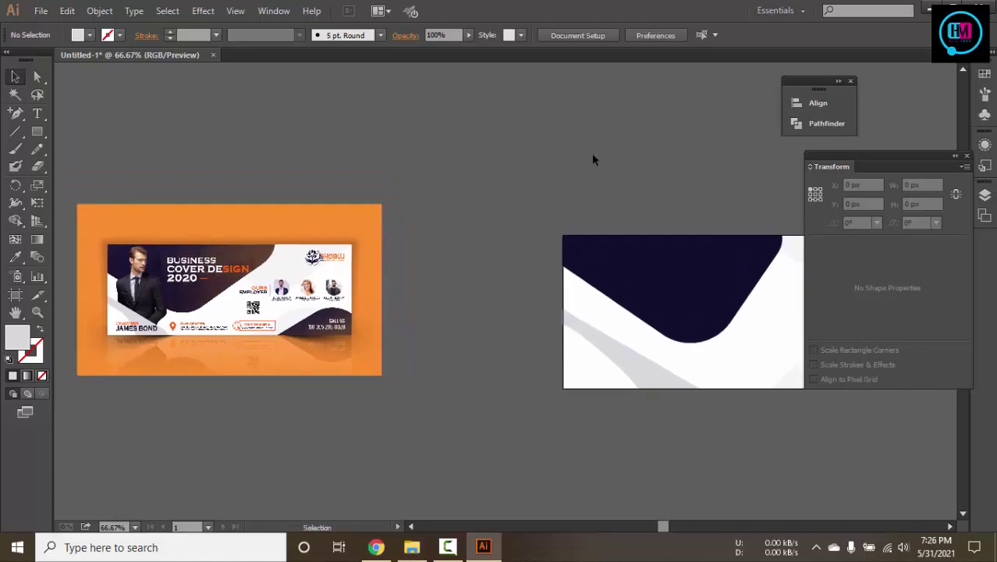
pyautogui.press('t')
pyautogui.click(434, 169)
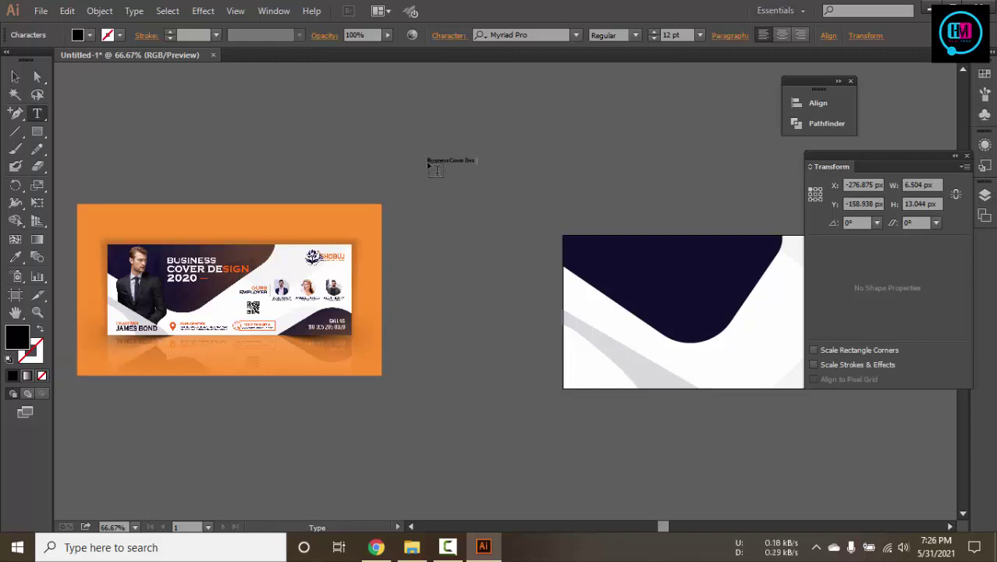
pyautogui.click(16, 78)
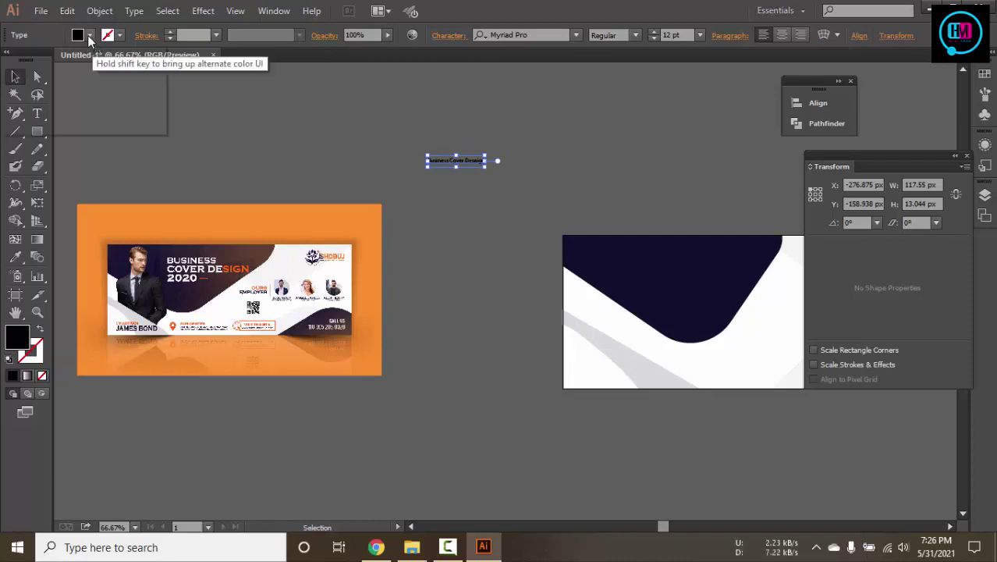
pyautogui.click(89, 35)
pyautogui.click(30, 61)
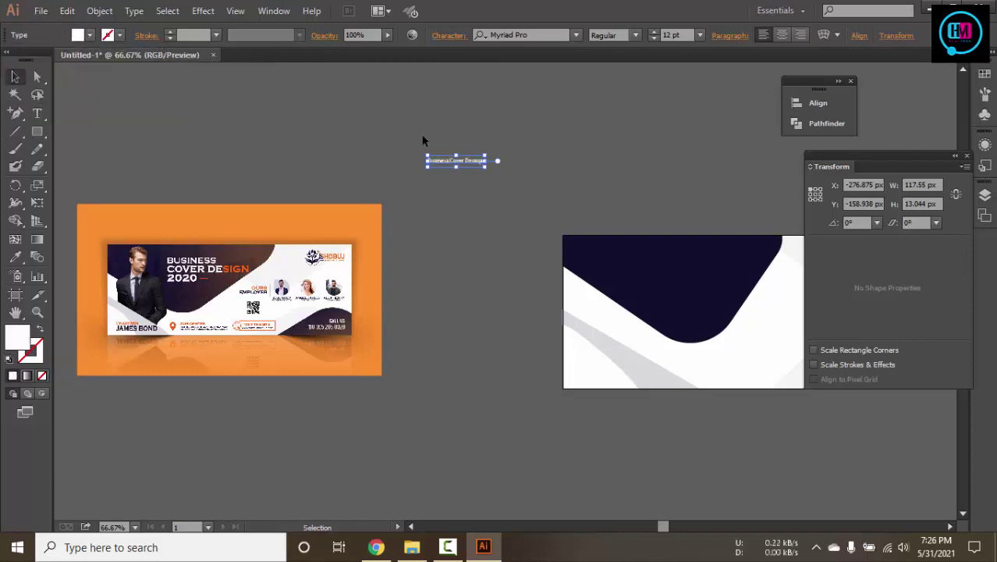
# Move the heading text onto the upper dark shape and enlarge it to about 17 pt
pyautogui.moveTo(457, 165); pyautogui.dragTo(557, 138)
pyautogui.scroll(4, 690, 226)
pyautogui.hotkey('ctrl', '-')
pyautogui.hotkey('ctrl', '-')
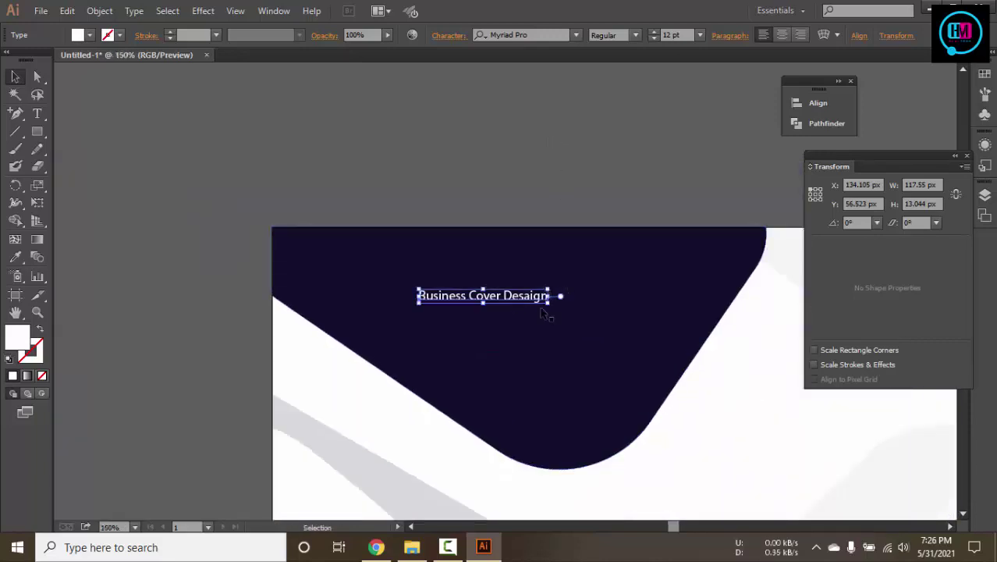
pyautogui.moveTo(550, 303); pyautogui.dragTo(578, 327)
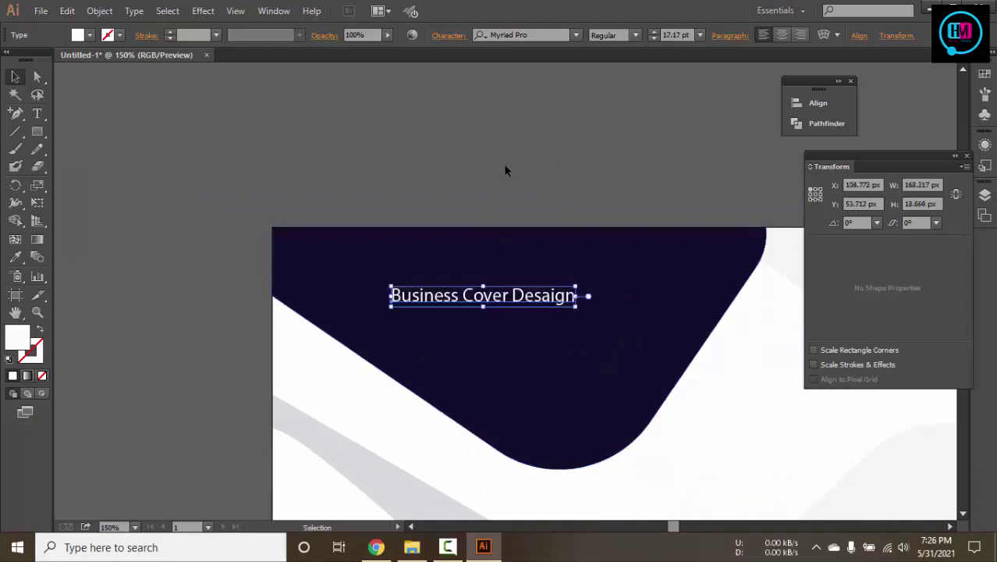
# Set the heading's font style to Bold, enlarge it to about 20 pt and shift it toward the dark shape's right side
pyautogui.click(636, 35)
pyautogui.click(610, 276)
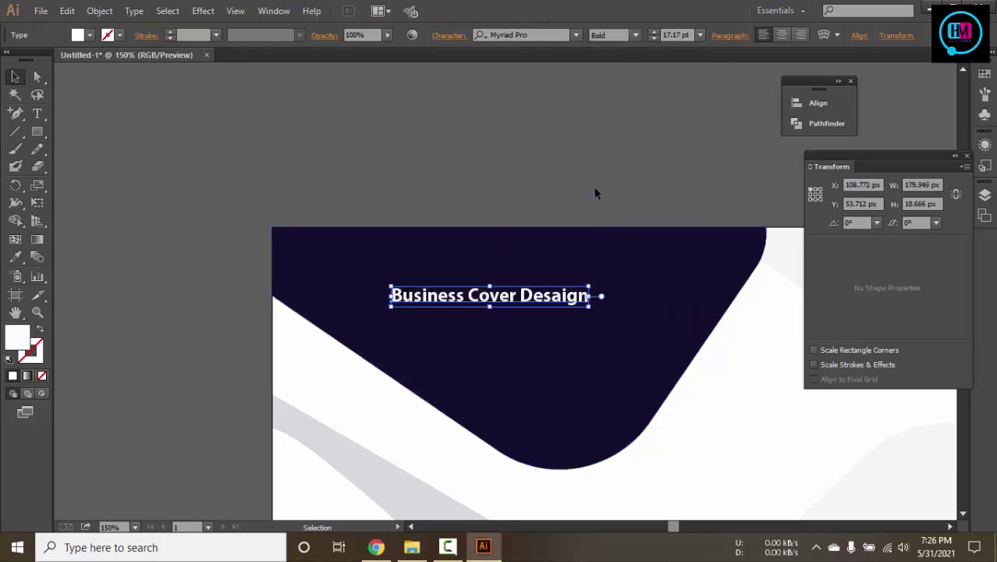
pyautogui.moveTo(544, 295); pyautogui.dragTo(636, 295)
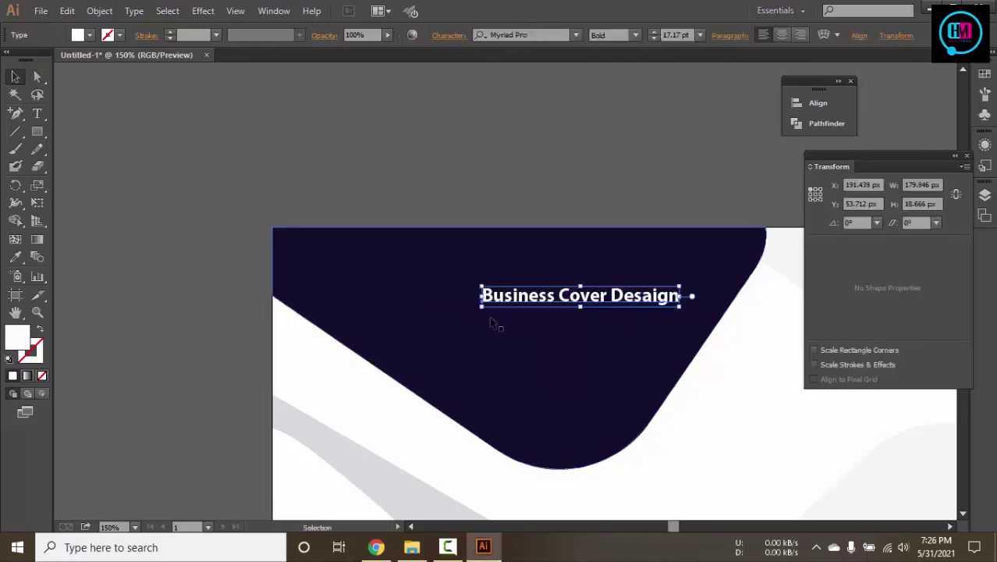
pyautogui.moveTo(482, 307); pyautogui.dragTo(443, 348)
pyautogui.moveTo(612, 297); pyautogui.dragTo(626, 296)
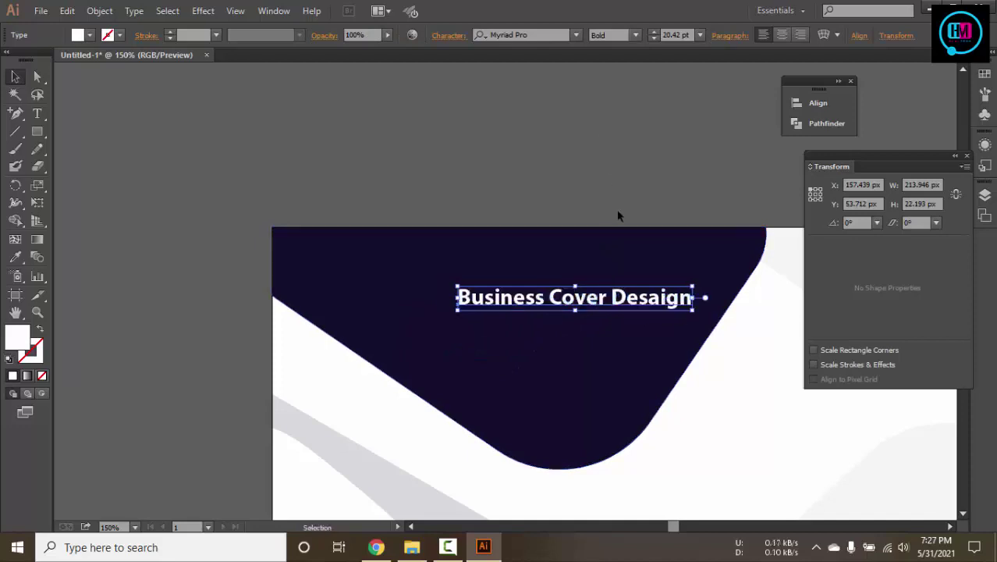
pyautogui.click(604, 181)
# Remove "Cover Desaign" from the heading so that only the word "Business" is kept
pyautogui.hotkey('ctrl', '-')
pyautogui.hotkey('ctrl', '-')
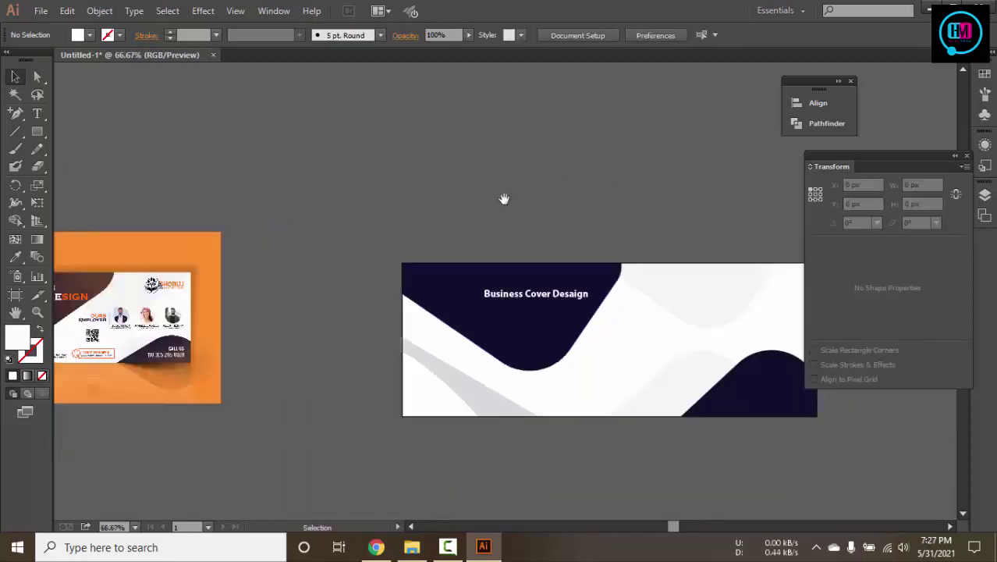
pyautogui.moveTo(526, 211); pyautogui.dragTo(587, 211)
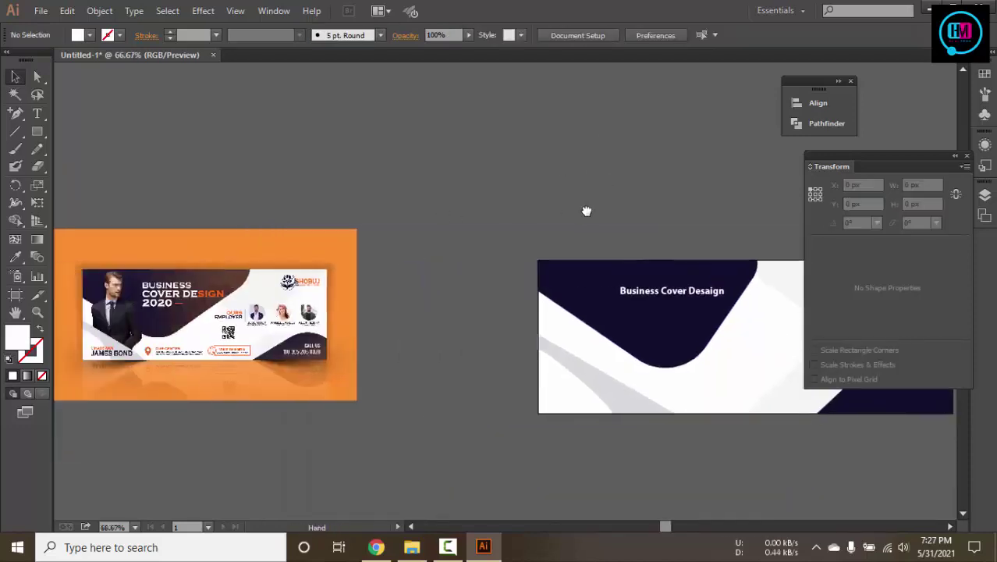
pyautogui.doubleClick(636, 294)
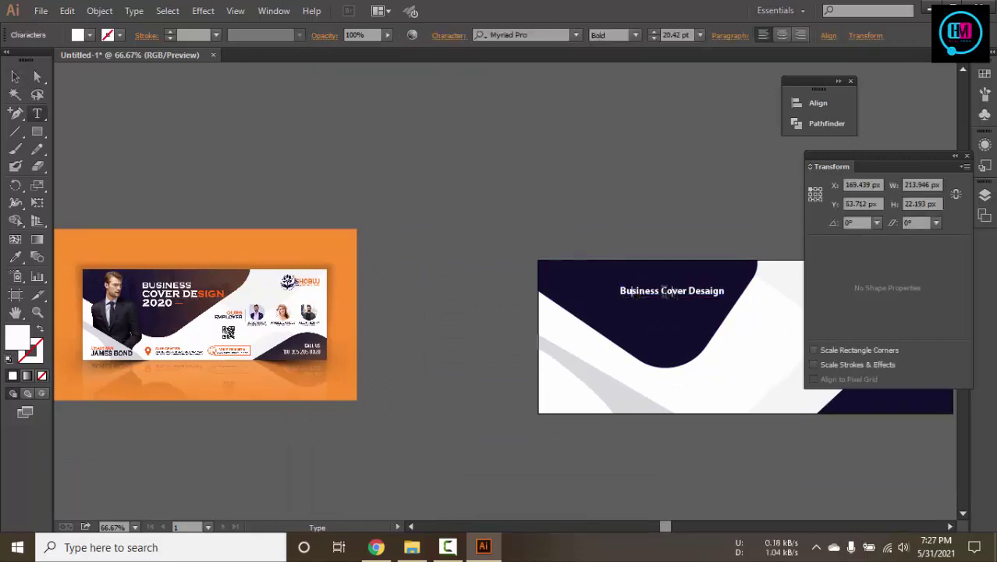
pyautogui.moveTo(662, 290); pyautogui.dragTo(768, 300)
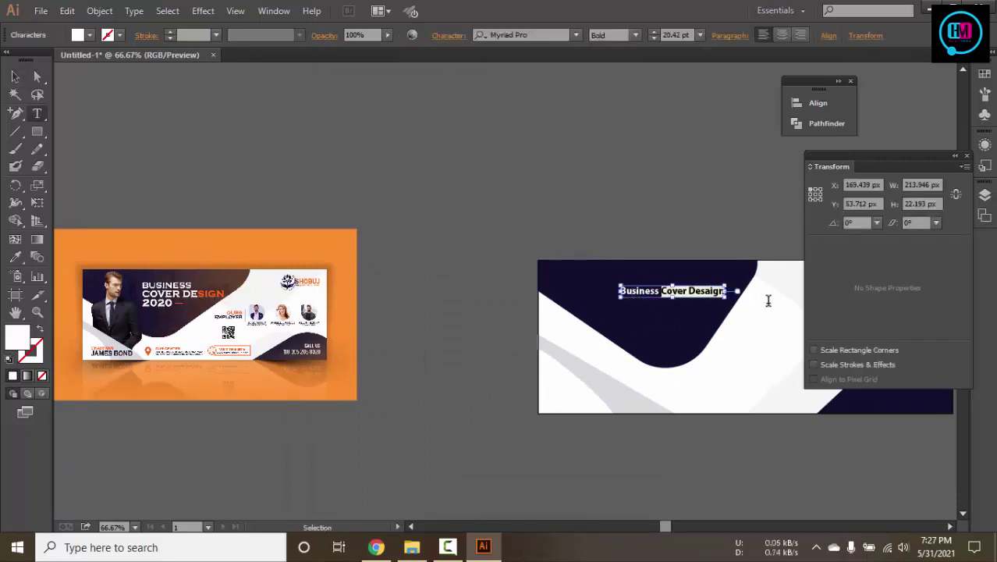
pyautogui.press('BackSpace')
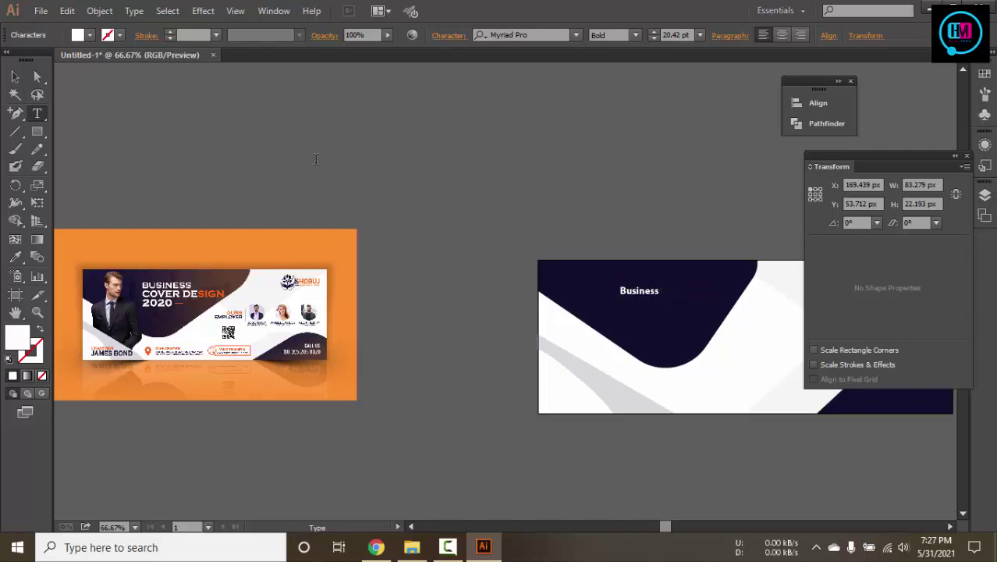
pyautogui.click(13, 75)
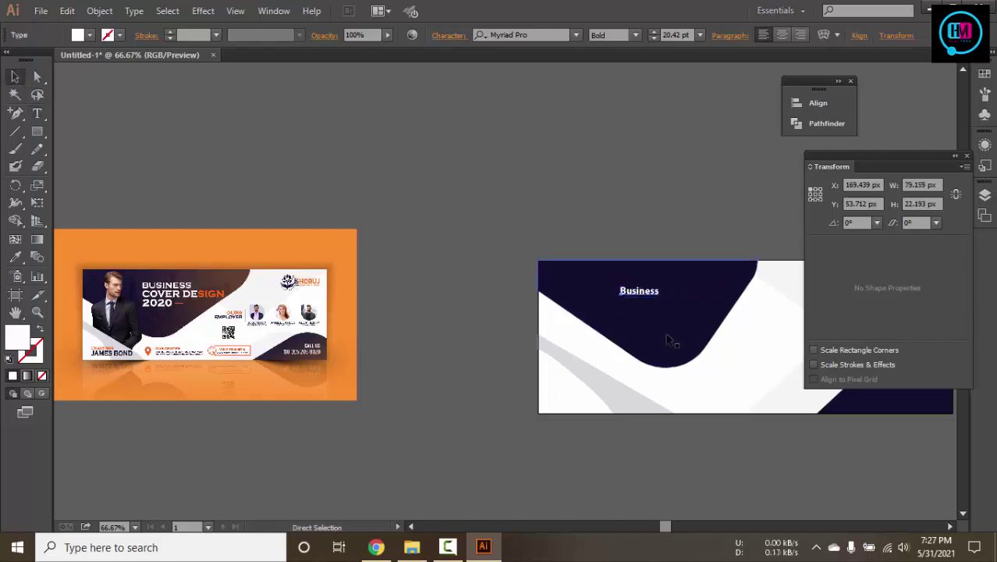
# Enlarge the word "Business" to about 40 pt and position it in the upper part of the dark shape
pyautogui.moveTo(662, 299); pyautogui.dragTo(692, 293)
pyautogui.scroll(4, 725, 287)
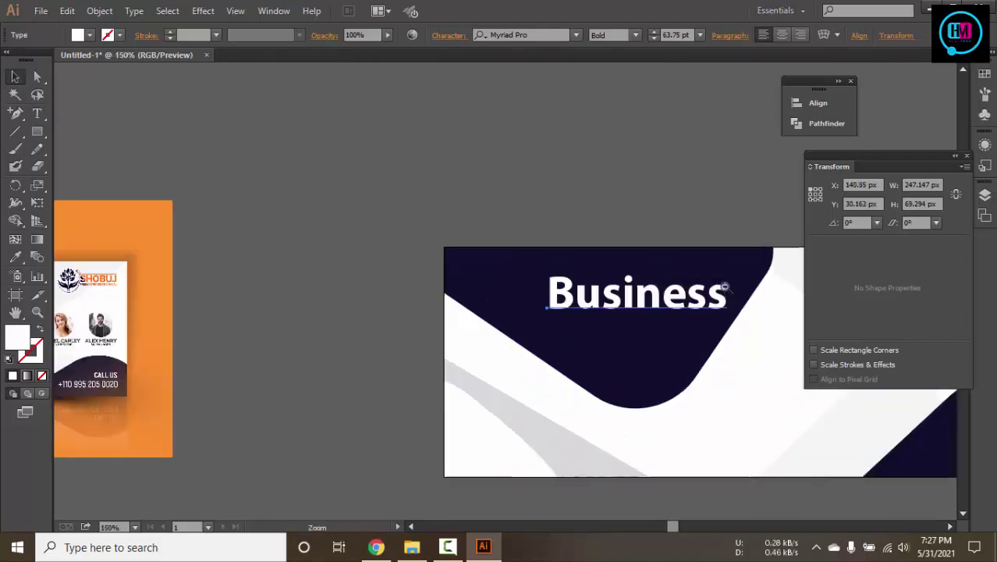
pyautogui.scroll(-2, 681, 316)
pyautogui.click(688, 329)
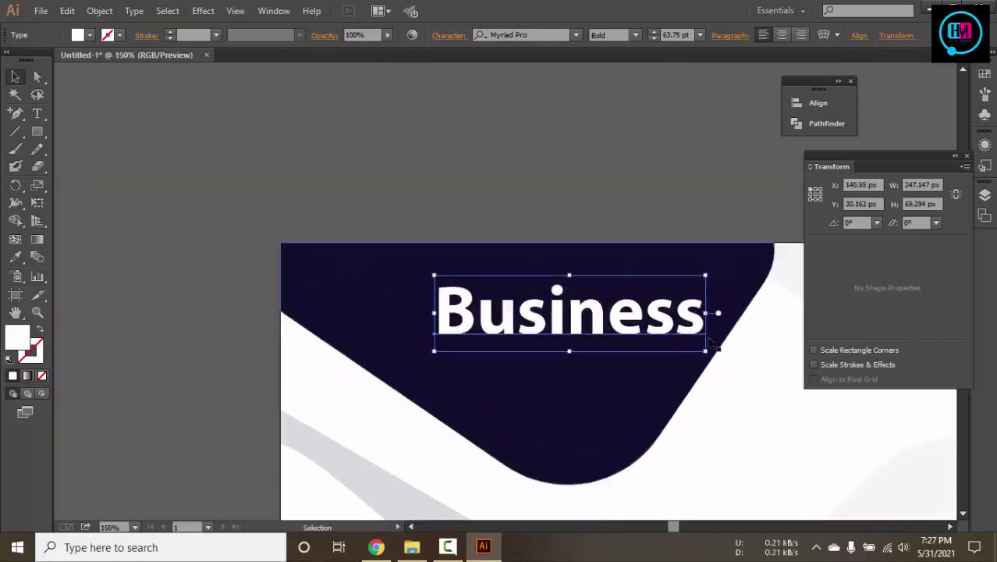
pyautogui.moveTo(705, 352); pyautogui.dragTo(700, 341)
pyautogui.moveTo(620, 316)
pyautogui.mouseDown()
pyautogui.moveTo(669, 320)
pyautogui.moveTo(679, 297)
pyautogui.moveTo(627, 303)
pyautogui.mouseUp()
# Duplicate the "Business" text directly below itself and replace the copy's wording with "Cover Desaign"
pyautogui.moveTo(557, 312); pyautogui.dragTo(567, 357)
pyautogui.doubleClick(567, 355)
pyautogui.doubleClick(564, 355)
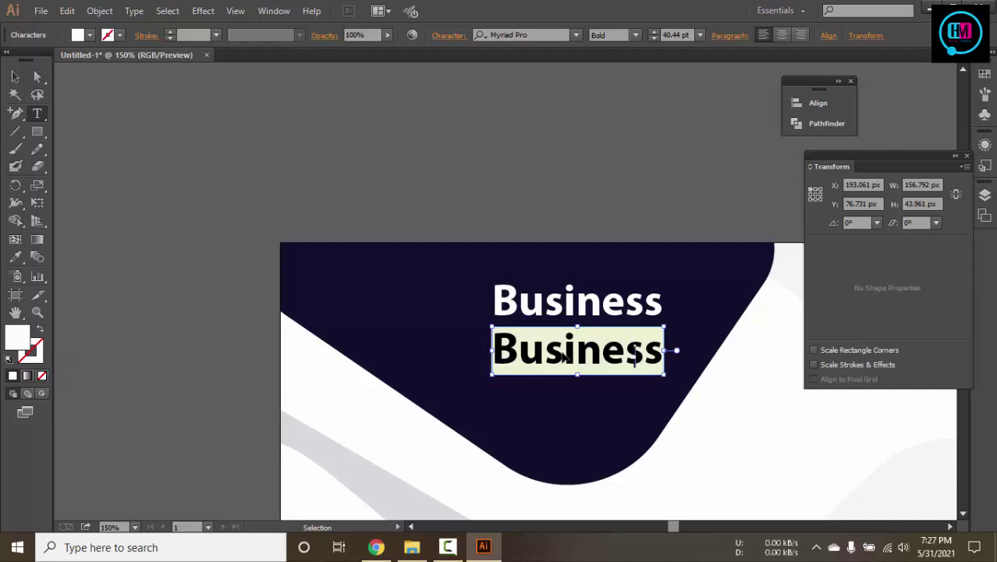
pyautogui.write('Cover Desaign')
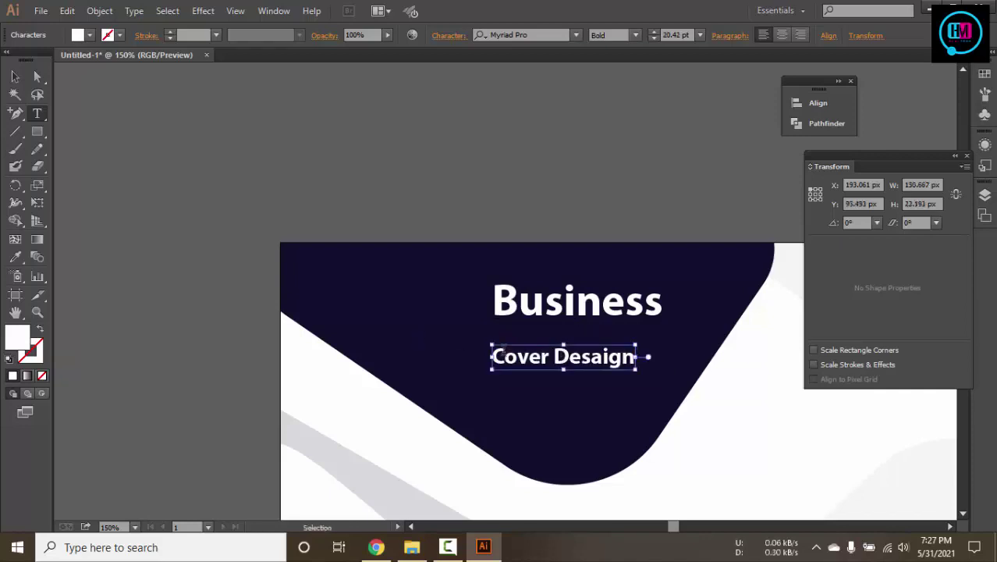
pyautogui.press('Escape')
# Recolor the word "Desaign" in the second heading line red, leaving "Cover" white
pyautogui.hotkey('ctrl', '-')
pyautogui.hotkey('ctrl', '-')
pyautogui.hotkey('ctrl', '-')
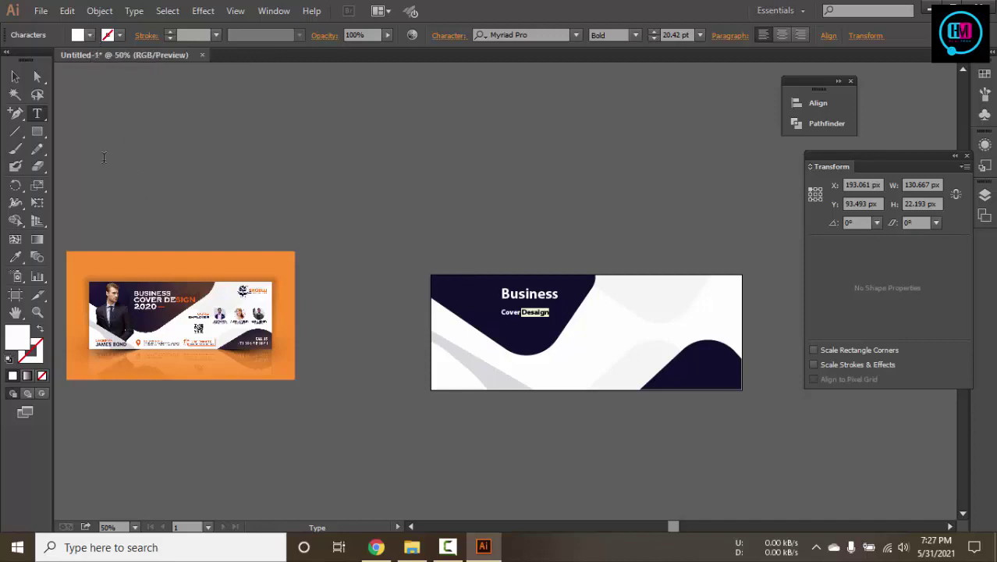
pyautogui.hotkey('ctrl', '+')
pyautogui.hotkey('ctrl', '+')
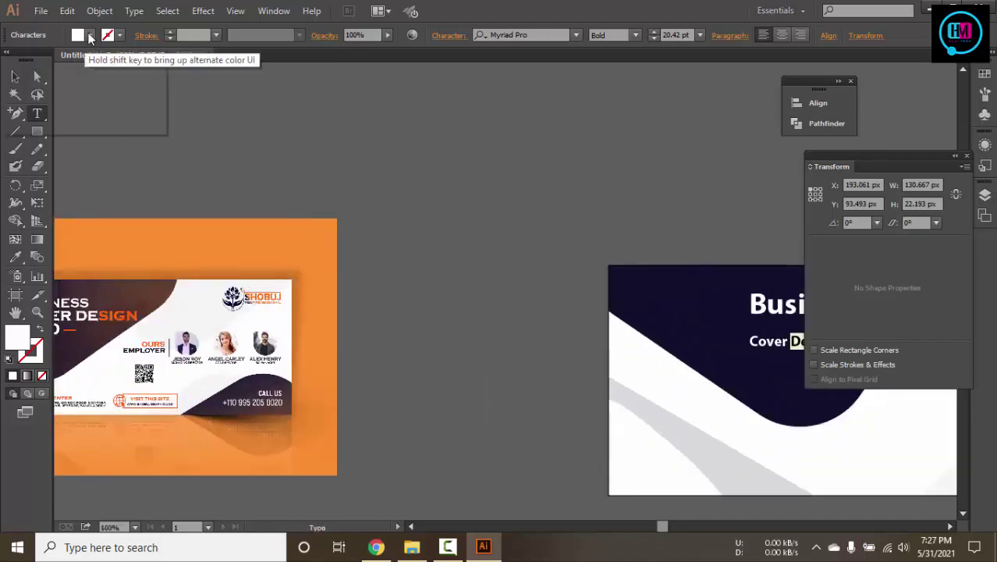
pyautogui.click(90, 35)
pyautogui.click(112, 60)
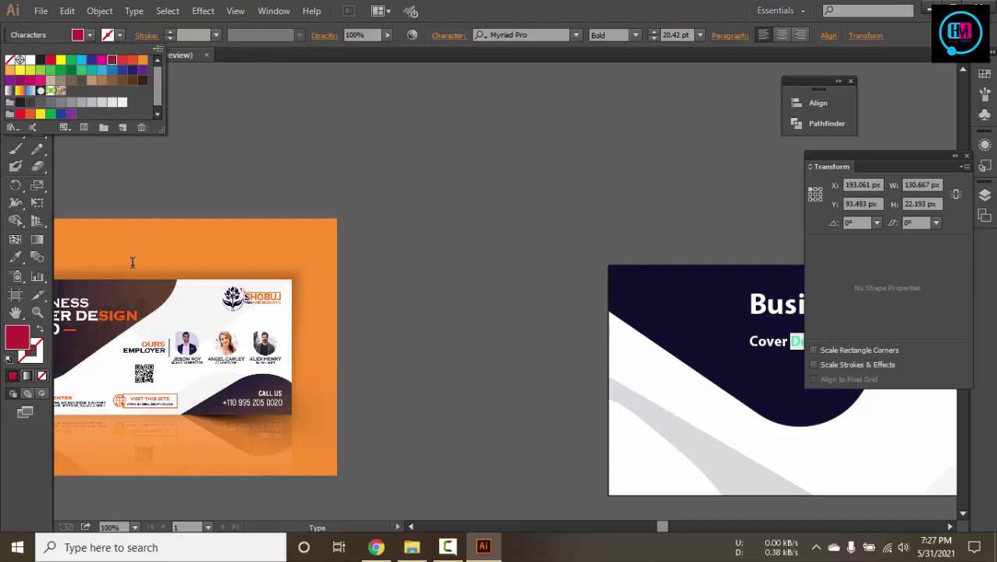
pyautogui.click(50, 60)
pyautogui.click(409, 169)
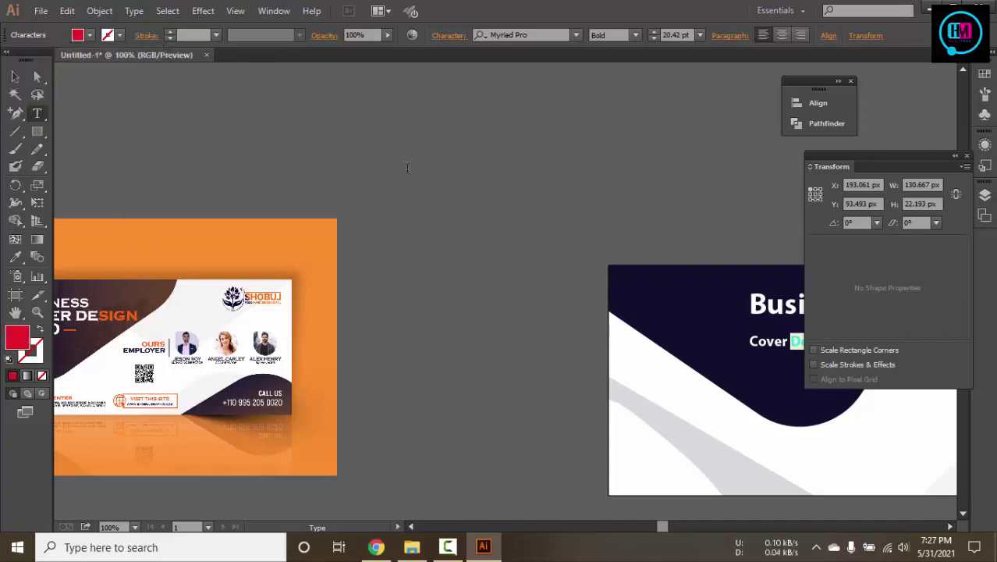
pyautogui.click(505, 191)
pyautogui.click(14, 76)
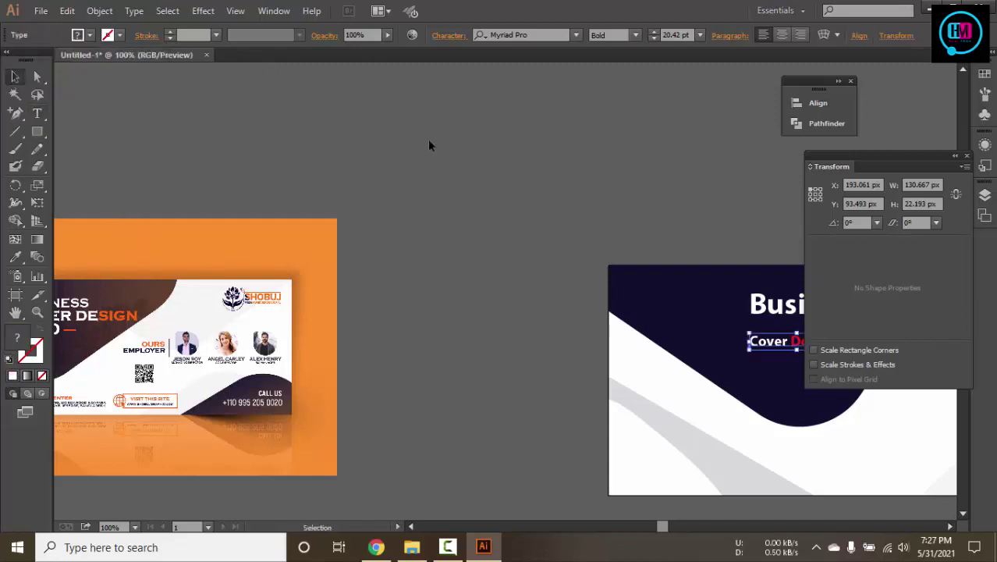
# Enlarge the "Cover Desaign" text to about 28 pt so that it nearly matches the width of "Business" above it
pyautogui.hotkey('ctrl', '-')
pyautogui.hotkey('ctrl', '-')
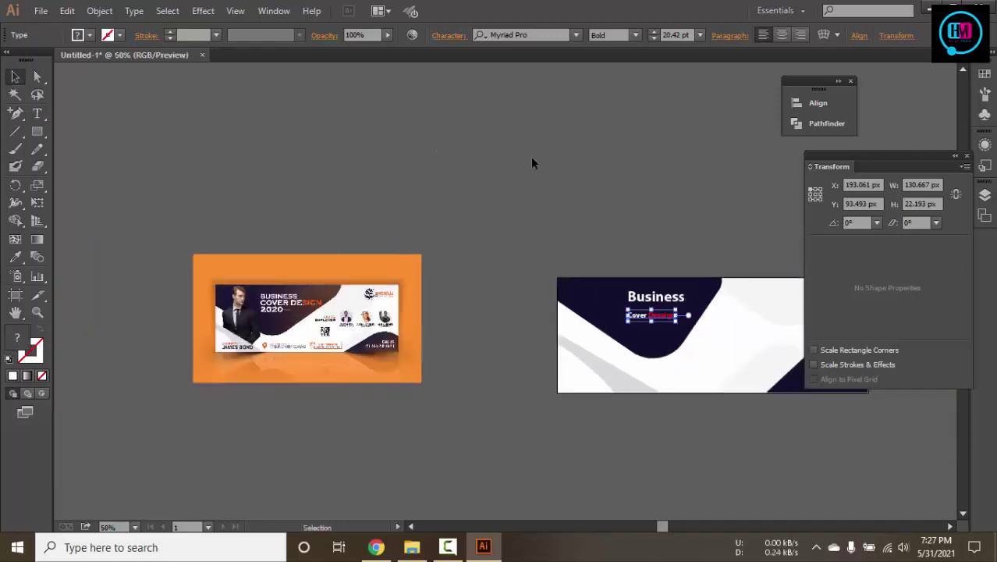
pyautogui.moveTo(527, 139); pyautogui.dragTo(416, 139)
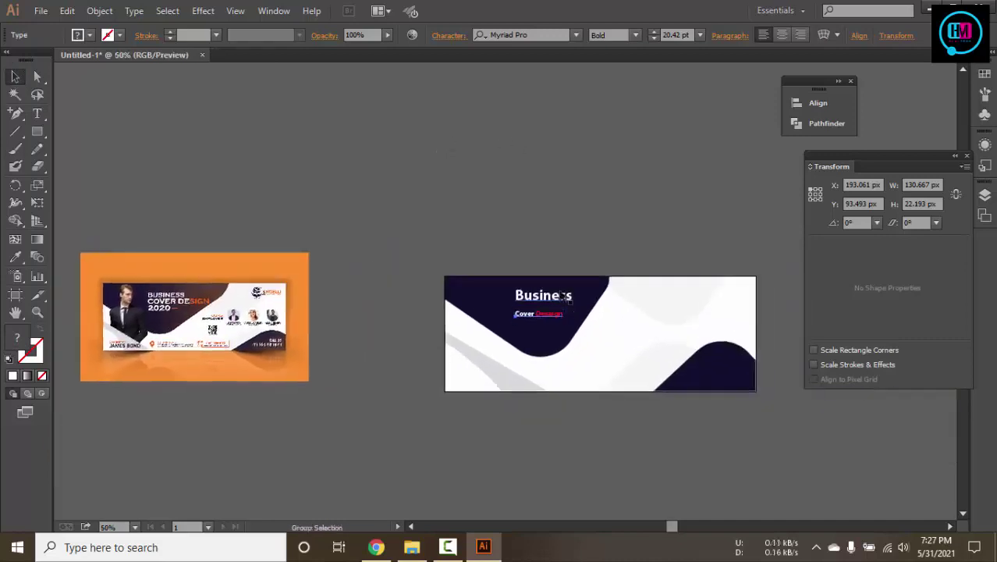
pyautogui.scroll(4, 561, 292)
pyautogui.click(591, 320)
pyautogui.moveTo(610, 337); pyautogui.dragTo(682, 358)
pyautogui.moveTo(541, 387); pyautogui.dragTo(648, 405)
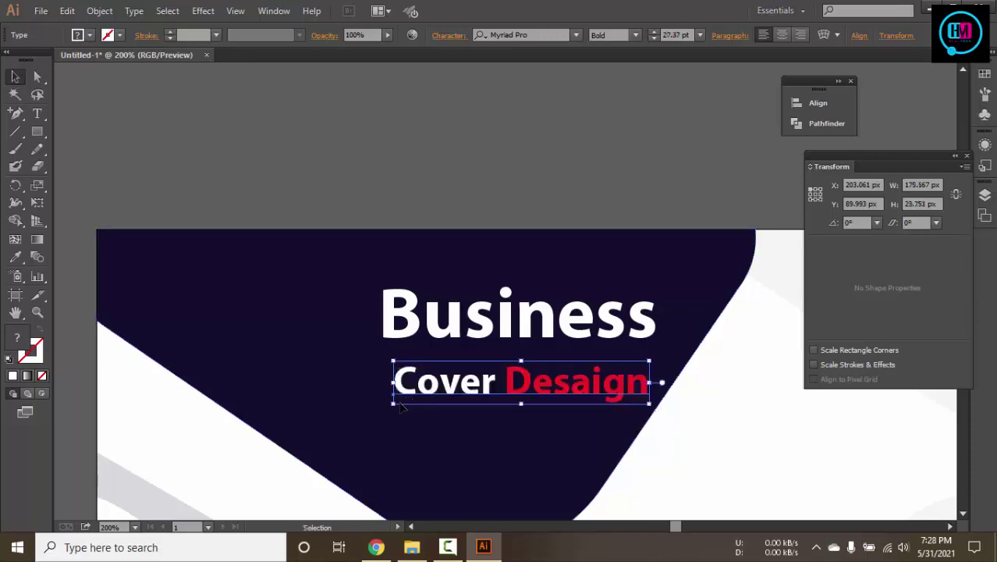
pyautogui.moveTo(395, 405); pyautogui.dragTo(378, 405)
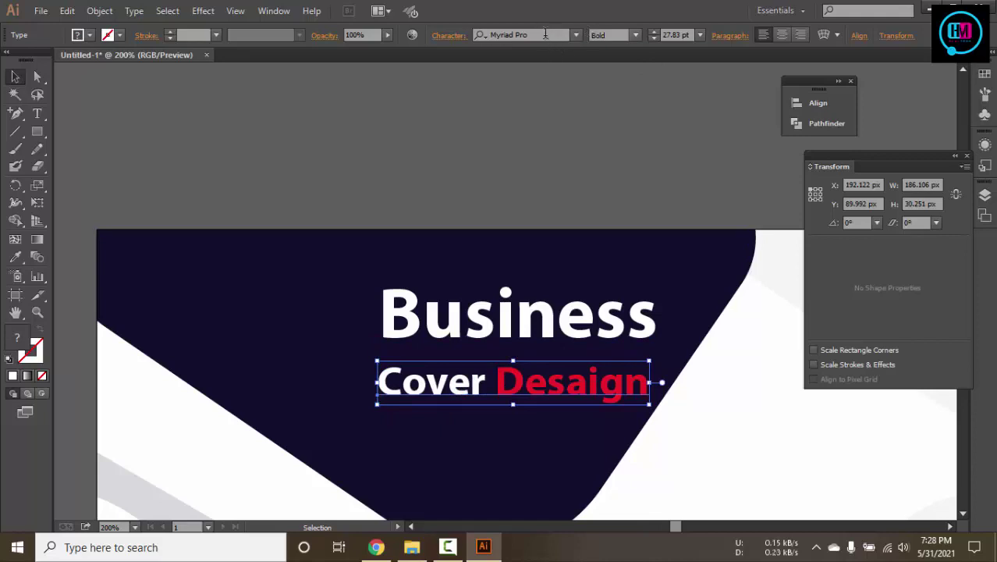
# Try lighter italic and Black font styles on "Cover Desaign", ending on Bold
pyautogui.click(546, 34)
pyautogui.click(621, 34)
pyautogui.press('Up')
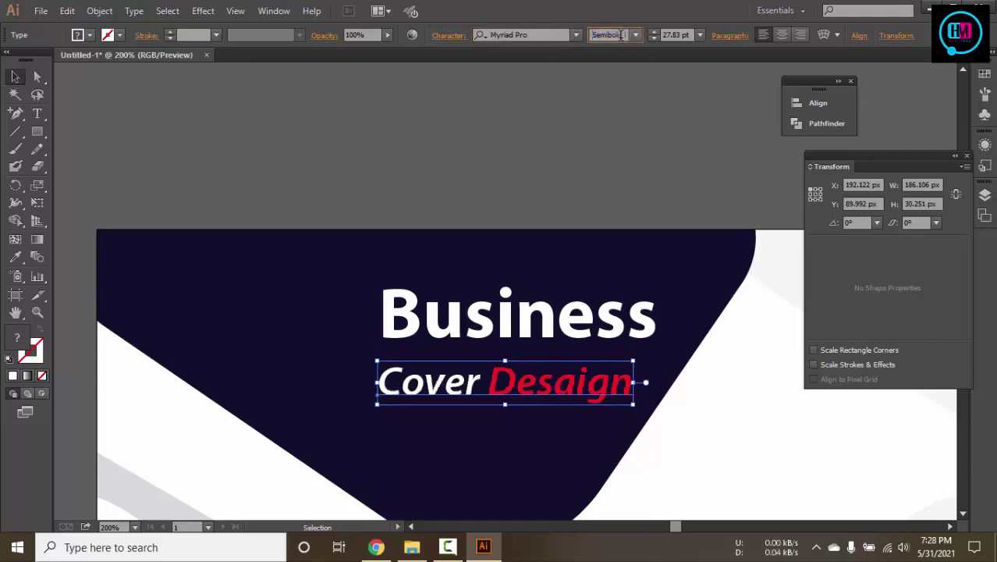
pyautogui.press('Down')
pyautogui.press('Down')
pyautogui.press('Down')
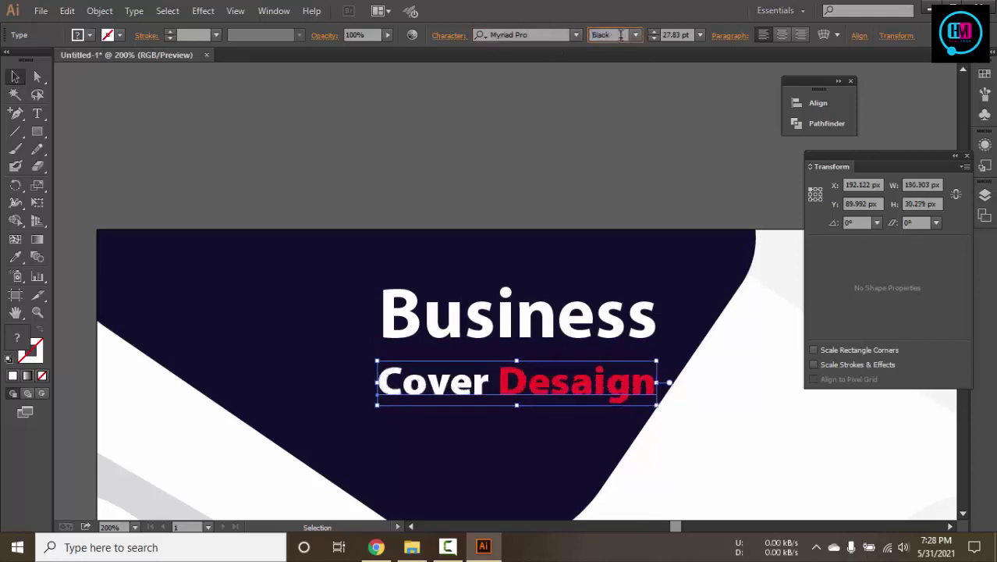
pyautogui.press('Up')
pyautogui.press('Up')
pyautogui.press('Down')
pyautogui.press('Down')
pyautogui.press('Up')
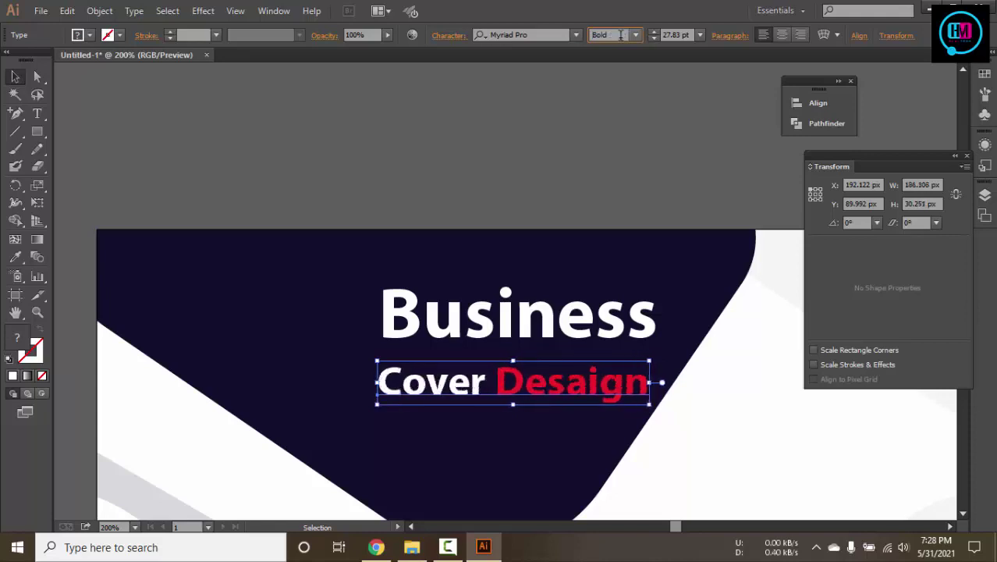
# Nudge "Cover Desaign" upward so that it sits close beneath "Business"
pyautogui.click(574, 163)
pyautogui.moveTo(541, 402); pyautogui.dragTo(541, 396)
pyautogui.press('Up')
pyautogui.press('Up')
pyautogui.press('Up')
pyautogui.press('Up')
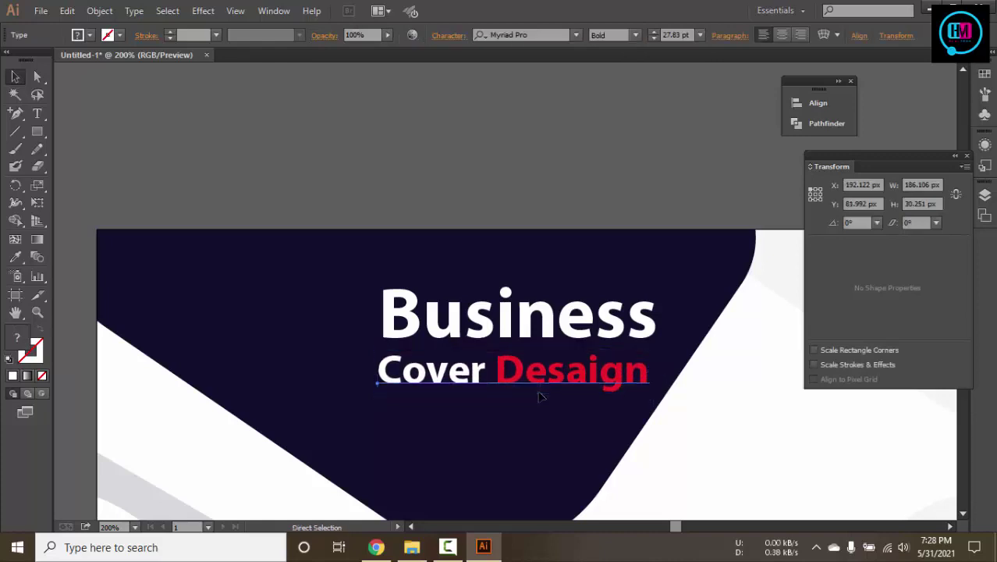
pyautogui.hotkey('ctrl', '-')
pyautogui.hotkey('ctrl', '-')
pyautogui.hotkey('ctrl', 'z')
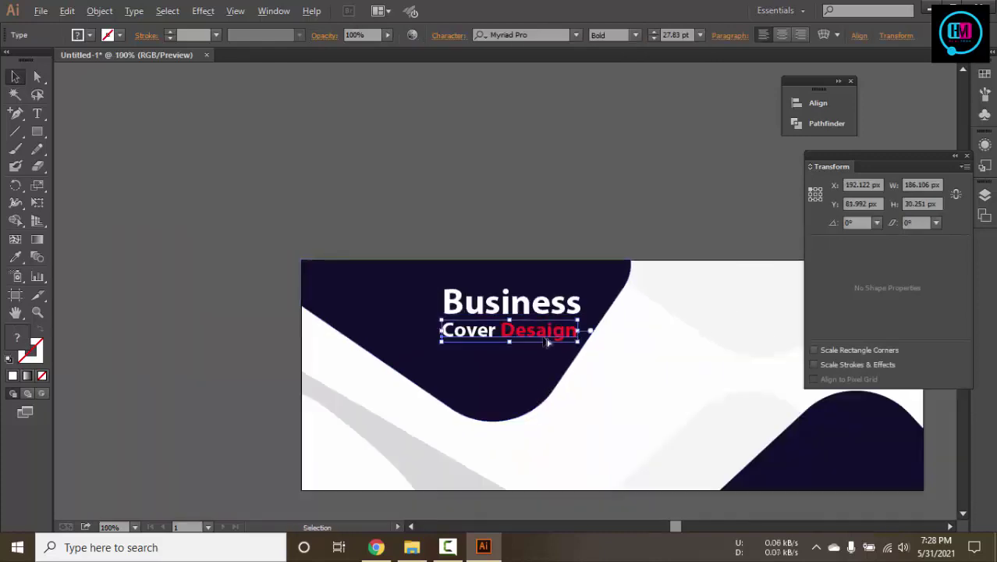
# Duplicate the "Business" text below "Cover Desaign" and replace the copy's wording with "2021"
pyautogui.moveTo(527, 311); pyautogui.dragTo(528, 370)
pyautogui.doubleClick(528, 370)
pyautogui.write('2021')
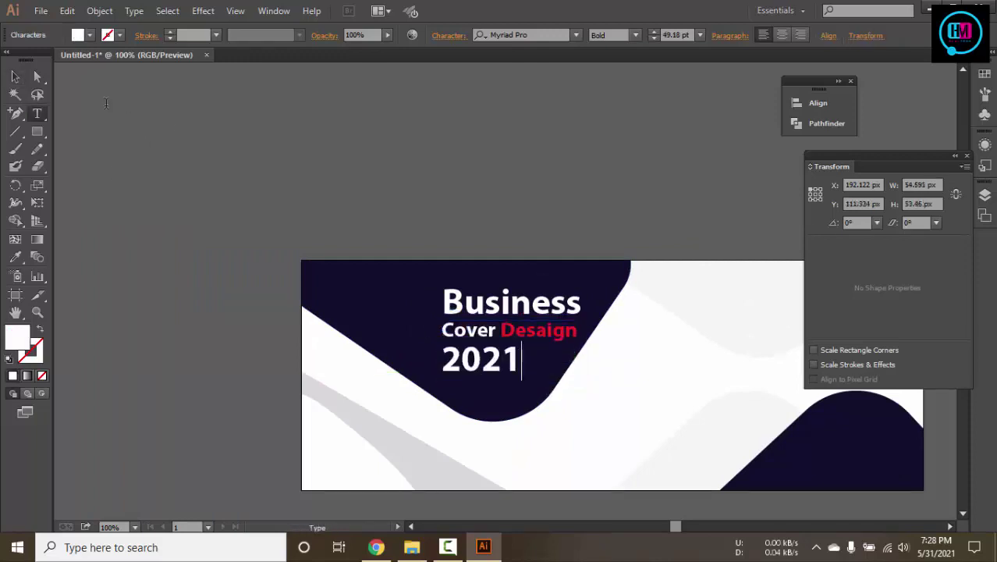
pyautogui.click(16, 77)
pyautogui.click(314, 164)
# Select all three heading lines together and nudge them slightly upward within the dark shape
pyautogui.hotkey('ctrl', '-')
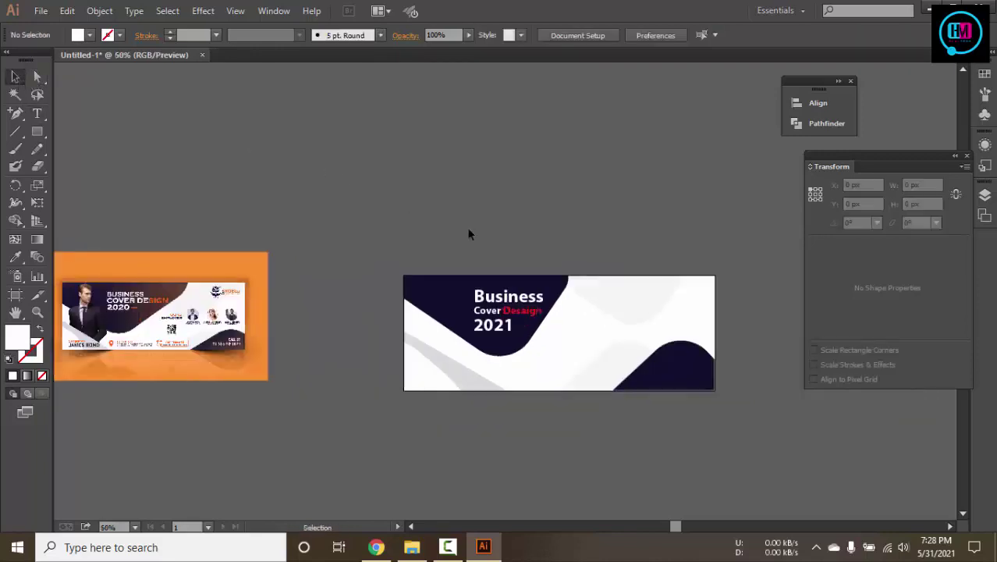
pyautogui.scroll(3, 447, 208)
pyautogui.moveTo(636, 337); pyautogui.dragTo(501, 125)
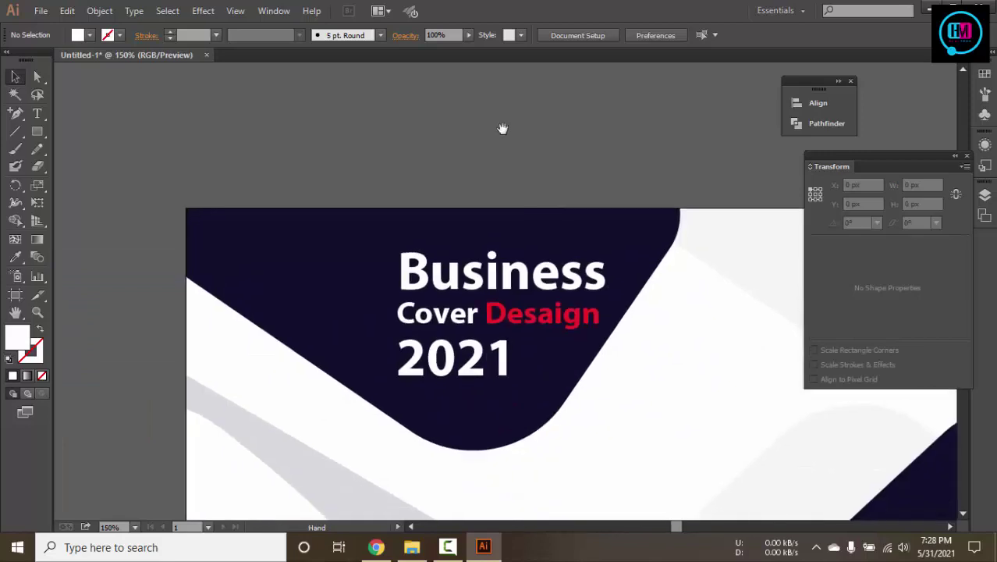
pyautogui.click(506, 320)
pyautogui.keyDown('shift'); pyautogui.click(485, 350); pyautogui.keyUp('shift')
pyautogui.keyDown('shift'); pyautogui.click(490, 278); pyautogui.keyUp('shift')
pyautogui.press('Up')
pyautogui.press('Up')
pyautogui.press('Up')
pyautogui.press('Up')
pyautogui.press('Up')
pyautogui.press('Up')
pyautogui.press('Up')
pyautogui.press('Up')
pyautogui.press('Up')
pyautogui.press('Up')
pyautogui.press('Up')
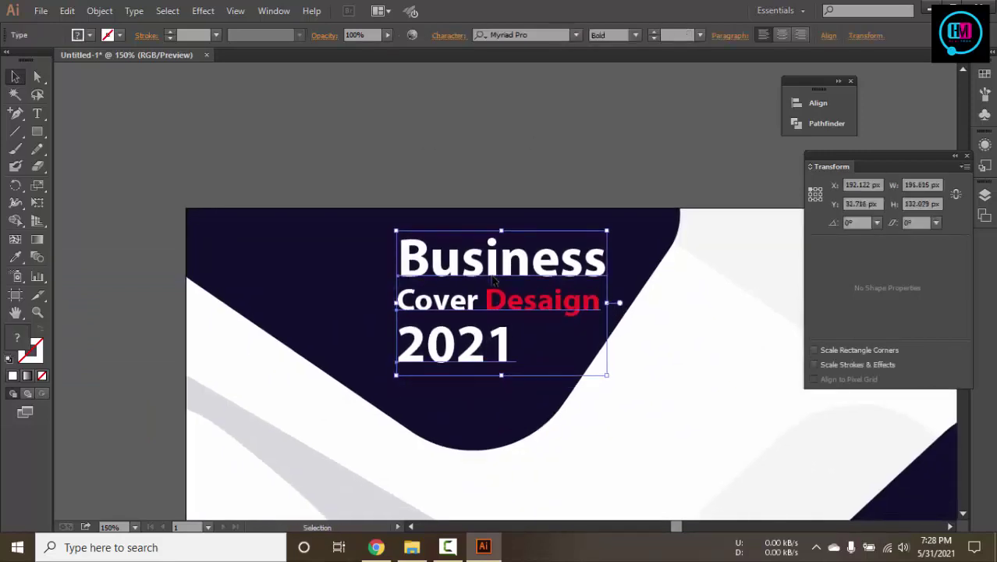
pyautogui.click(314, 94)
# Draw a horizontal line about 48 px long directly after "2021" and give it a red stroke
pyautogui.click(15, 131)
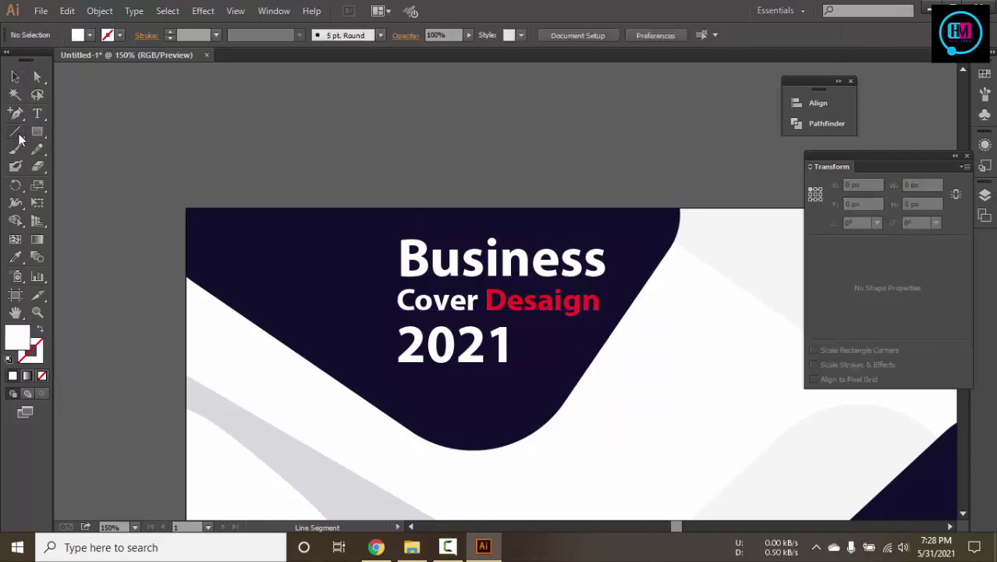
pyautogui.moveTo(519, 345); pyautogui.dragTo(572, 344)
pyautogui.click(114, 39)
pyautogui.click(50, 59)
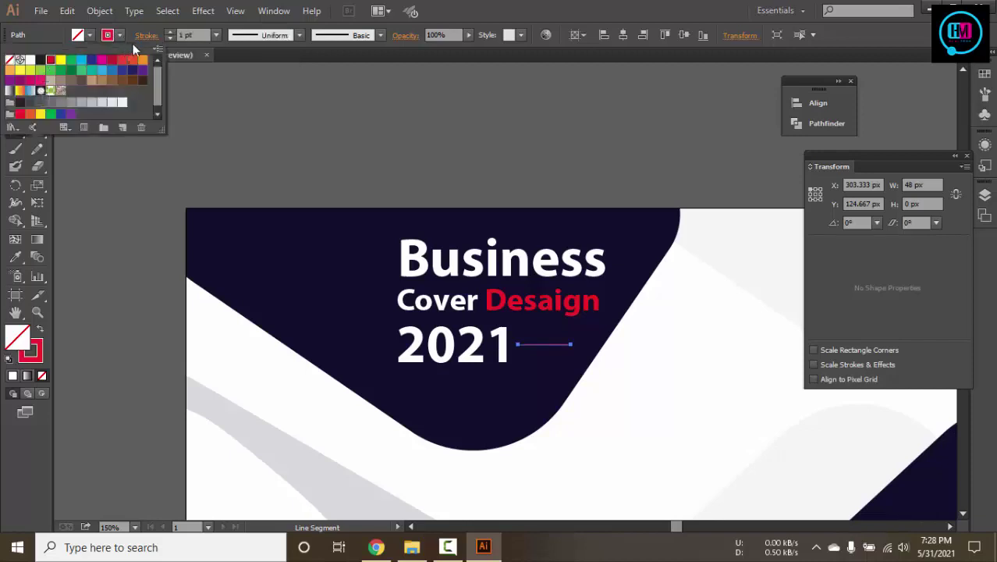
# Thicken the red line's stroke to 3 pt
pyautogui.click(195, 34)
pyautogui.write('2')
pyautogui.press('Return')
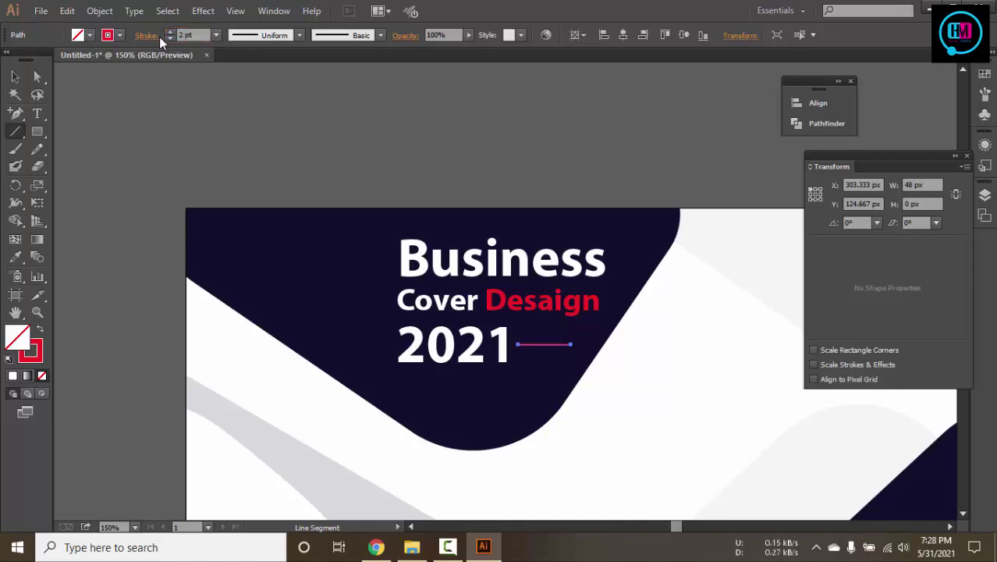
pyautogui.click(205, 34)
pyautogui.write('3')
pyautogui.press('Return')
pyautogui.click(15, 77)
pyautogui.click(148, 91)
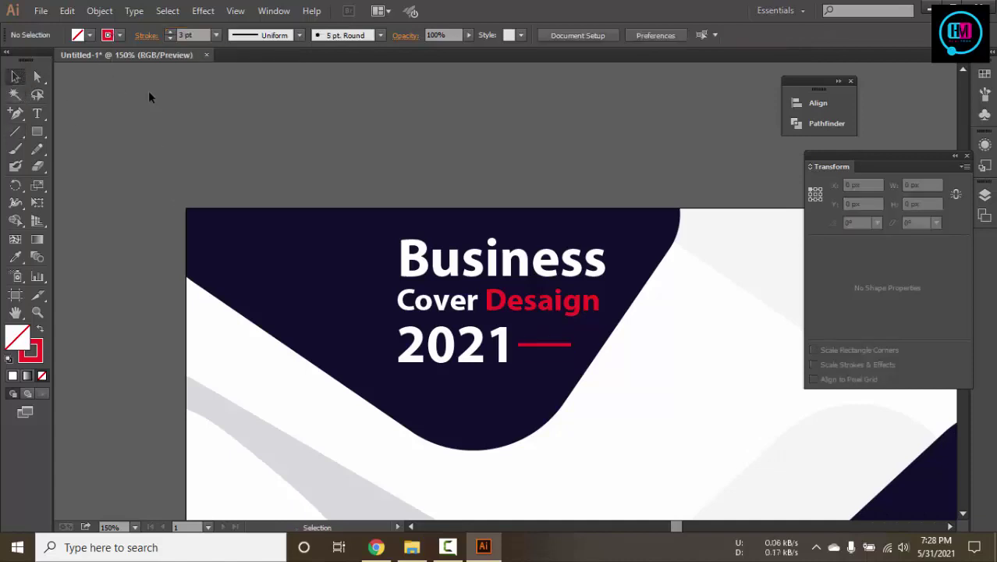
# Move the orange reference image from beside the artboard to just above it
pyautogui.hotkey('ctrl', '-')
pyautogui.hotkey('ctrl', '-')
pyautogui.hotkey('ctrl', '-')
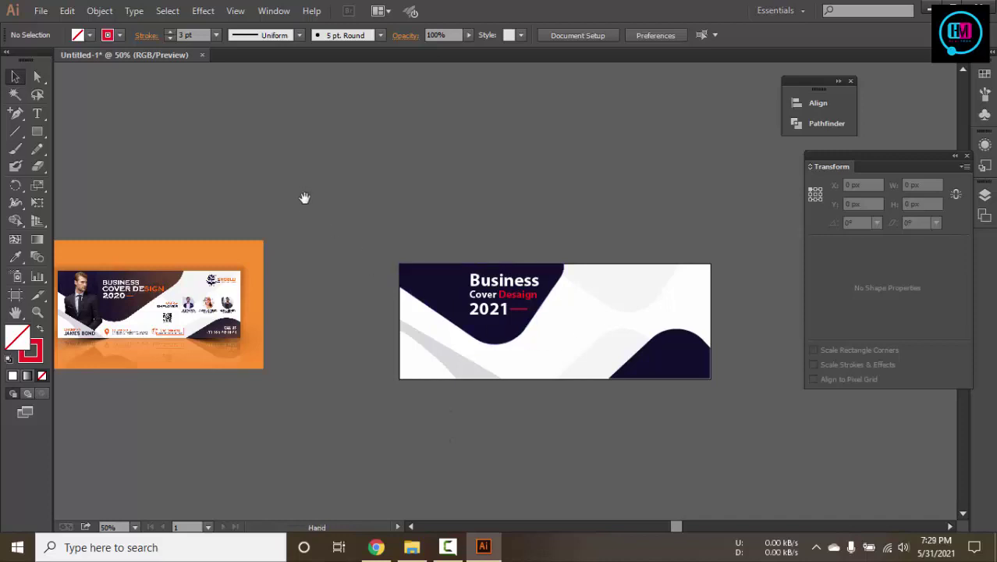
pyautogui.scroll(3, 326, 307)
pyautogui.moveTo(326, 307); pyautogui.dragTo(410, 234)
pyautogui.moveTo(614, 245); pyautogui.dragTo(270, 210)
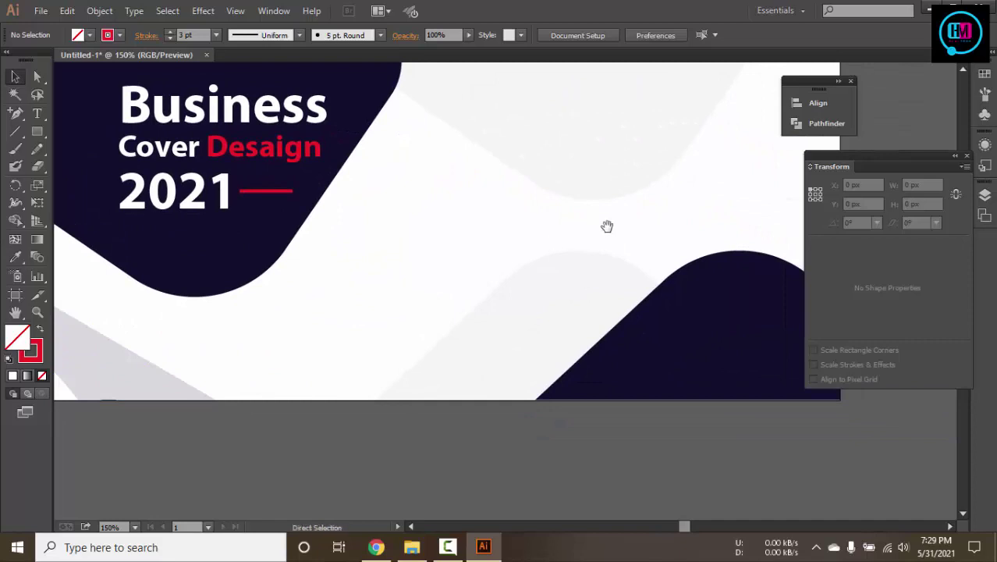
pyautogui.hotkey('ctrl', '-')
pyautogui.hotkey('ctrl', '-')
pyautogui.moveTo(56, 216); pyautogui.dragTo(581, 41)
pyautogui.press('space')
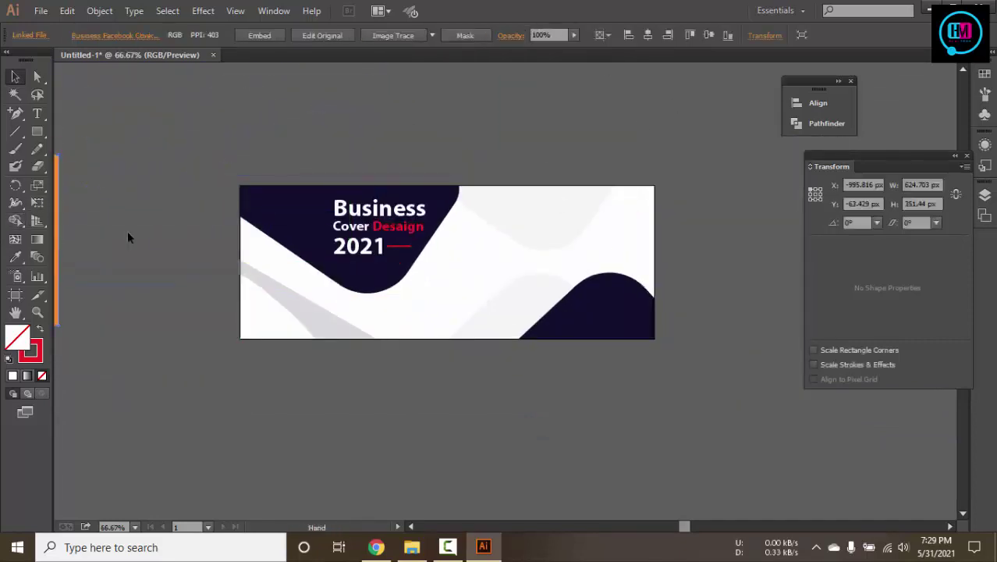
pyautogui.moveTo(57, 223); pyautogui.dragTo(391, 119)
pyautogui.press('space')
pyautogui.moveTo(536, 128); pyautogui.dragTo(509, 243)
pyautogui.moveTo(212, 218); pyautogui.dragTo(425, 163)
# Add the text "Call Us" on the empty canvas below the artboard
pyautogui.click(651, 338)
pyautogui.press('z')
pyautogui.click(650, 340)
pyautogui.click(649, 340)
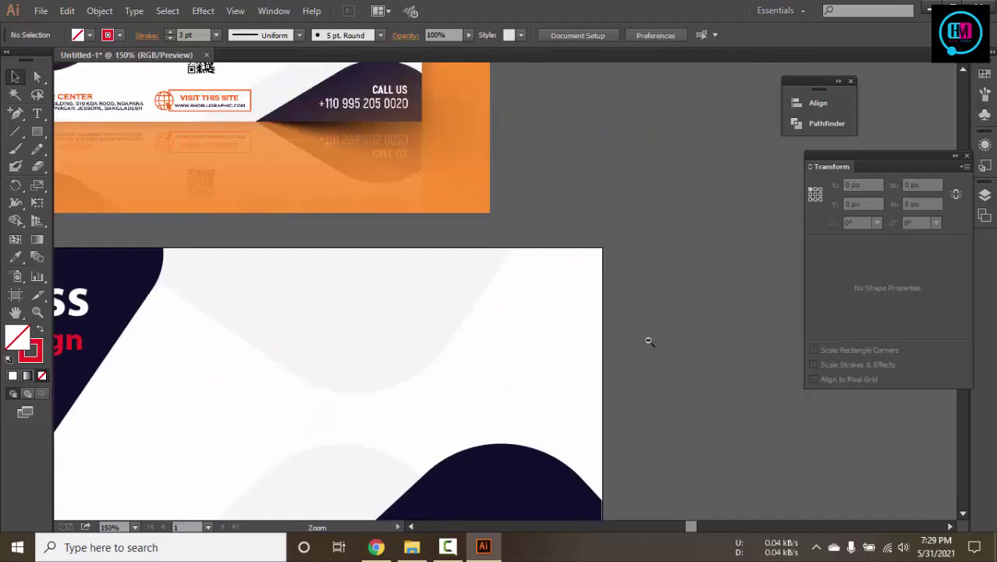
pyautogui.keyDown('alt'); pyautogui.click(649, 341); pyautogui.keyUp('alt')
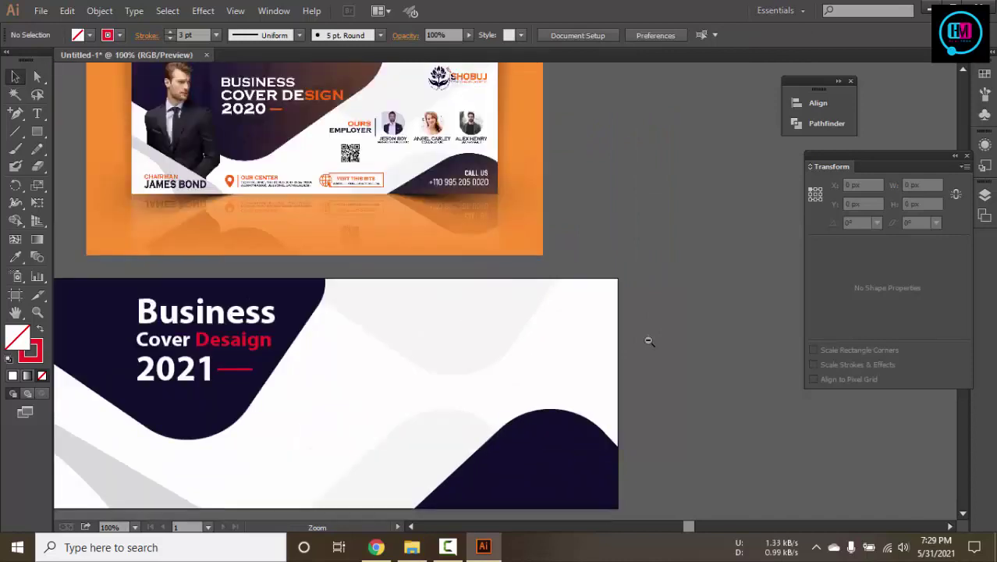
pyautogui.keyDown('alt'); pyautogui.click(648, 339); pyautogui.keyUp('alt')
pyautogui.moveTo(677, 447); pyautogui.dragTo(681, 336)
pyautogui.press('t')
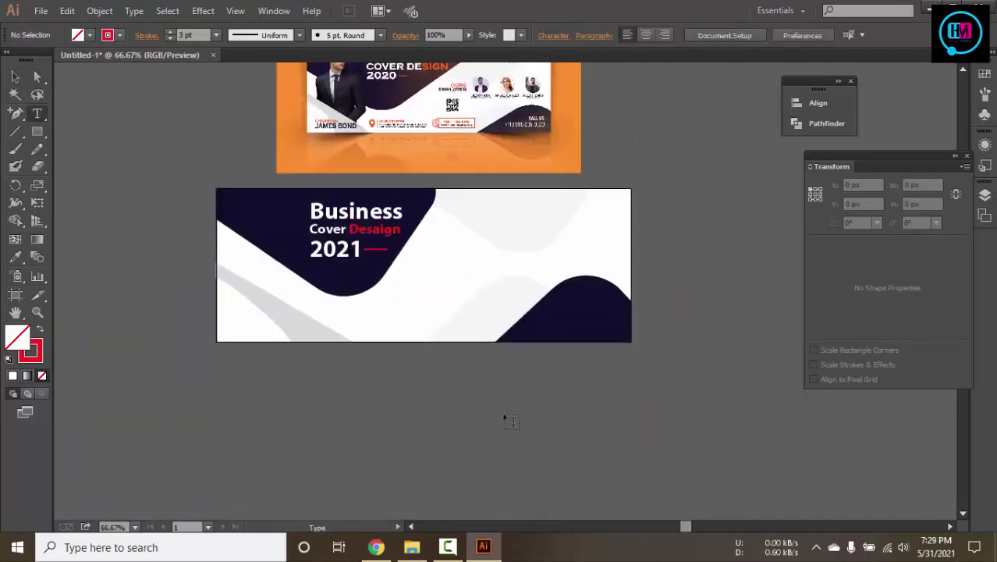
pyautogui.click(506, 418)
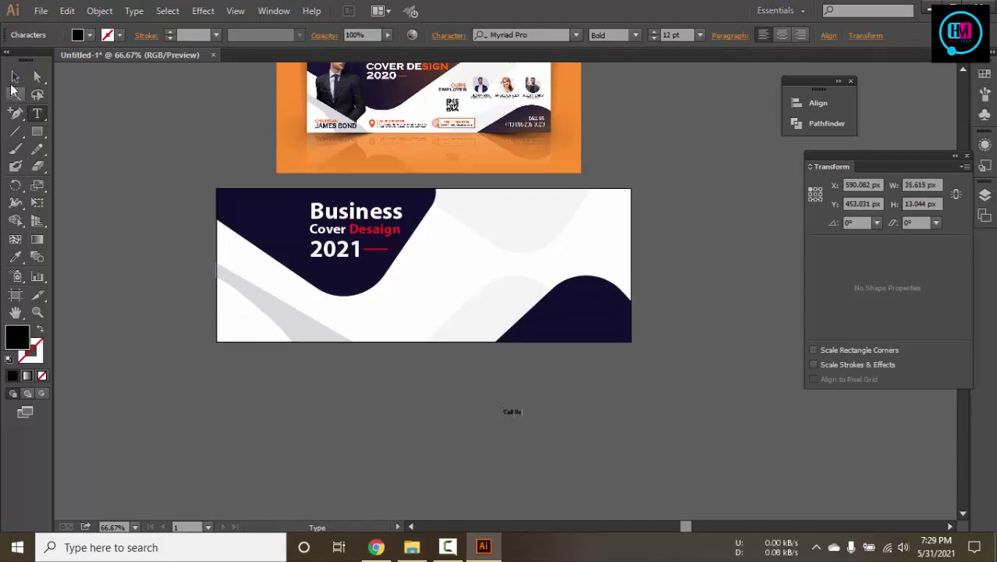
pyautogui.press('Escape')
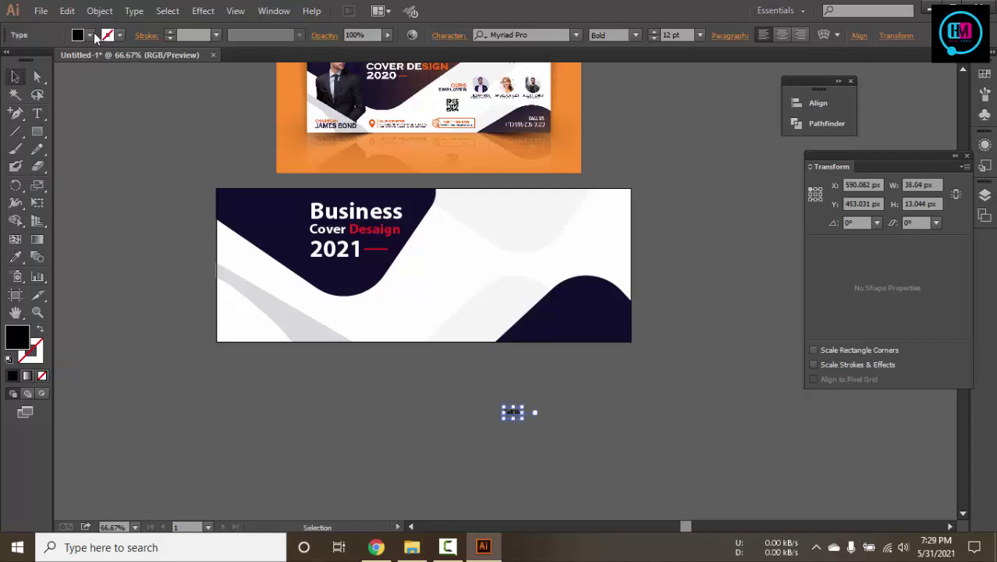
# Fill the "Call Us" text with white and move it onto the dark shape in the artboard's lower-right corner
pyautogui.click(96, 36)
pyautogui.click(25, 53)
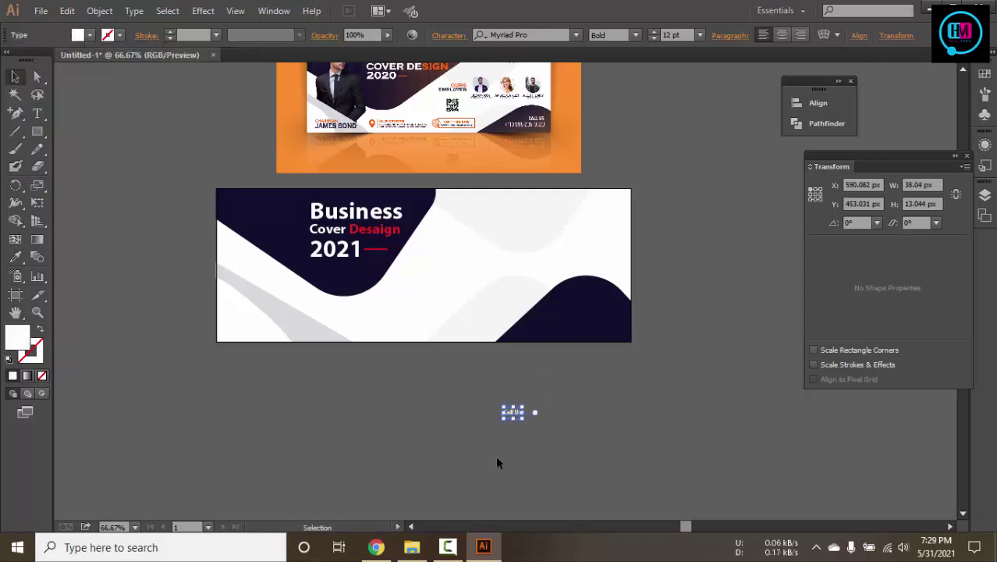
pyautogui.moveTo(517, 416); pyautogui.dragTo(592, 301)
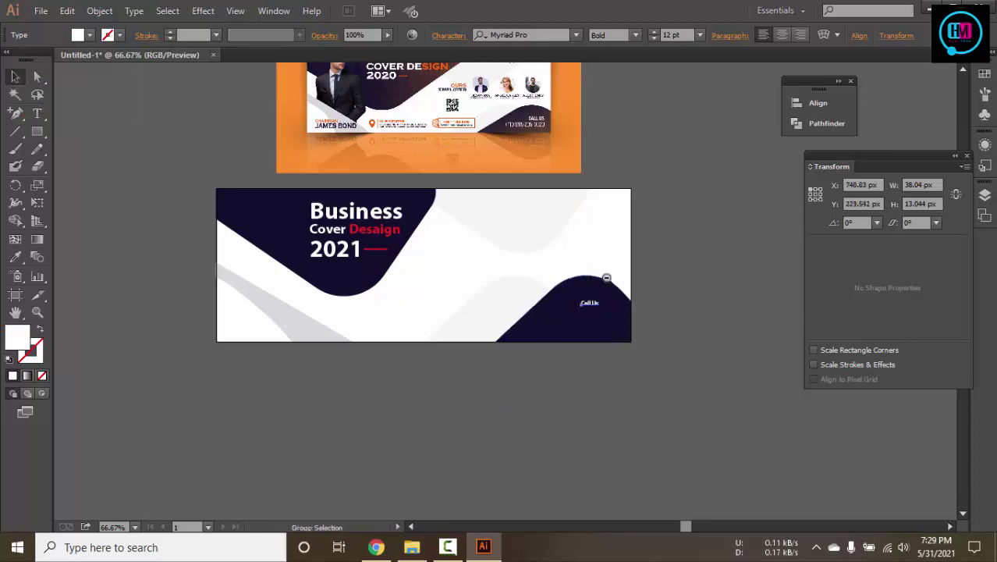
# Change the font of the "Call Us" text on the lower-right dark shape to Racing Sans One
pyautogui.scroll(5, 604, 273)
pyautogui.scroll(-3, 402, 312)
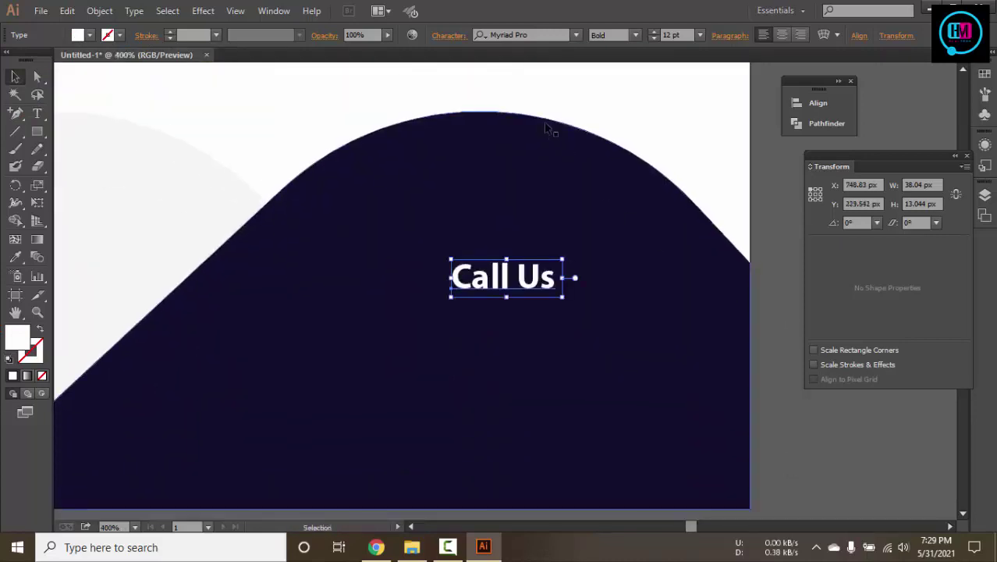
pyautogui.click(535, 34)
pyautogui.press('Down')
pyautogui.press('Down')
pyautogui.press('Down')
pyautogui.press('Down')
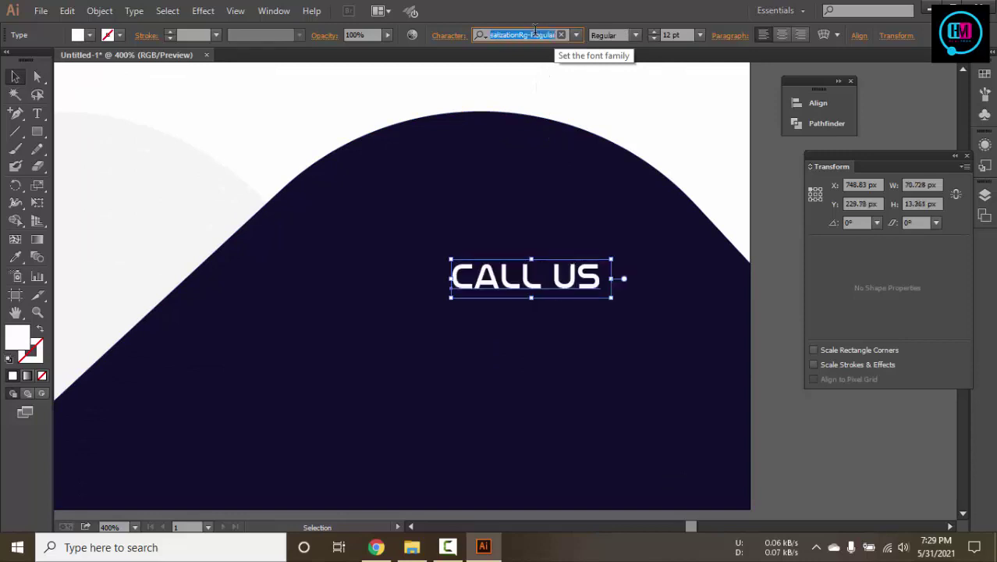
pyautogui.press('Down')
pyautogui.press('Down')
pyautogui.press('Down')
pyautogui.press('Down')
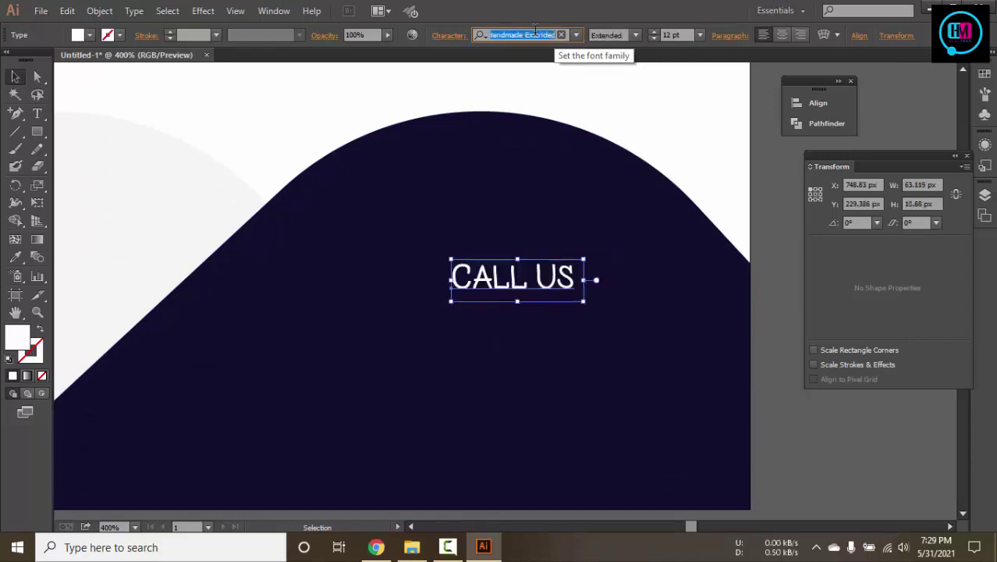
pyautogui.press('Down')
pyautogui.press('Down')
pyautogui.press('Down')
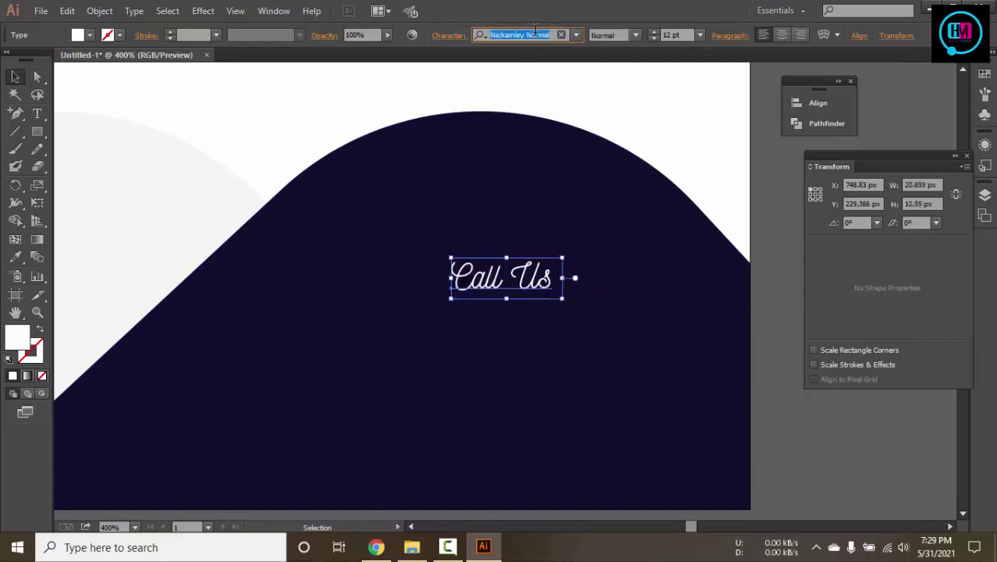
pyautogui.press('Down')
pyautogui.press('Down')
pyautogui.press('Down')
pyautogui.press('Down')
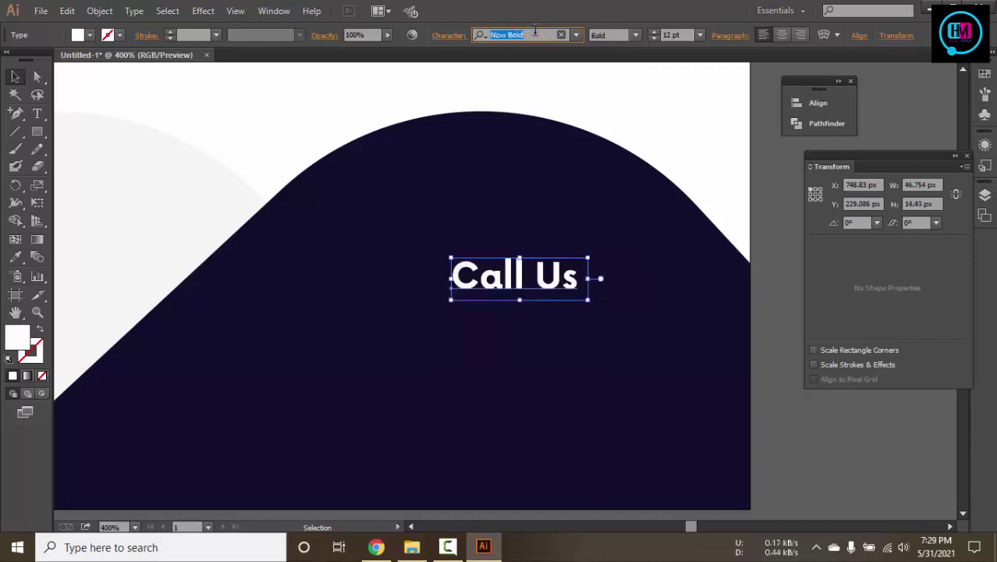
pyautogui.press('Down')
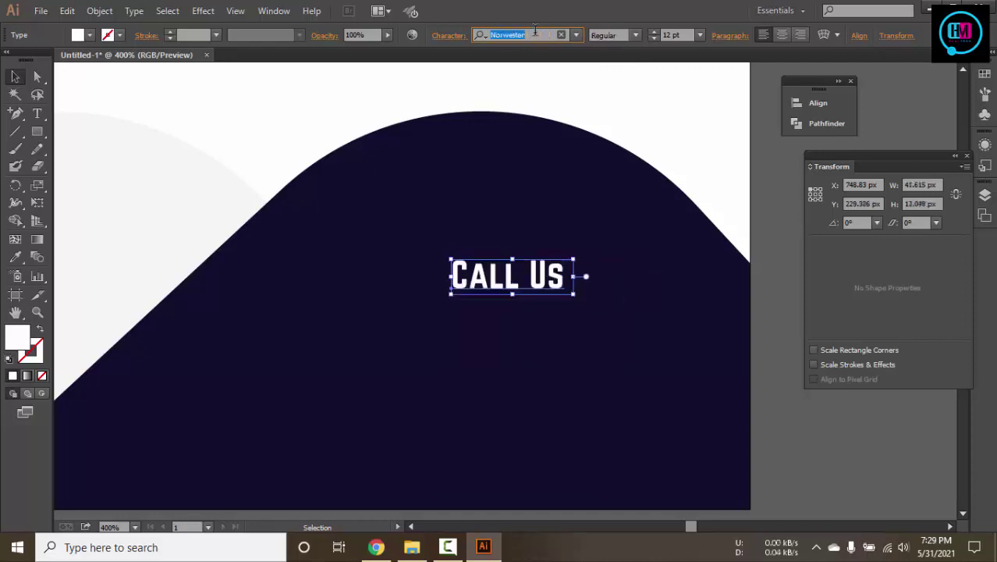
pyautogui.press('Down')
pyautogui.press('Down')
pyautogui.press('Down')
pyautogui.press('Down')
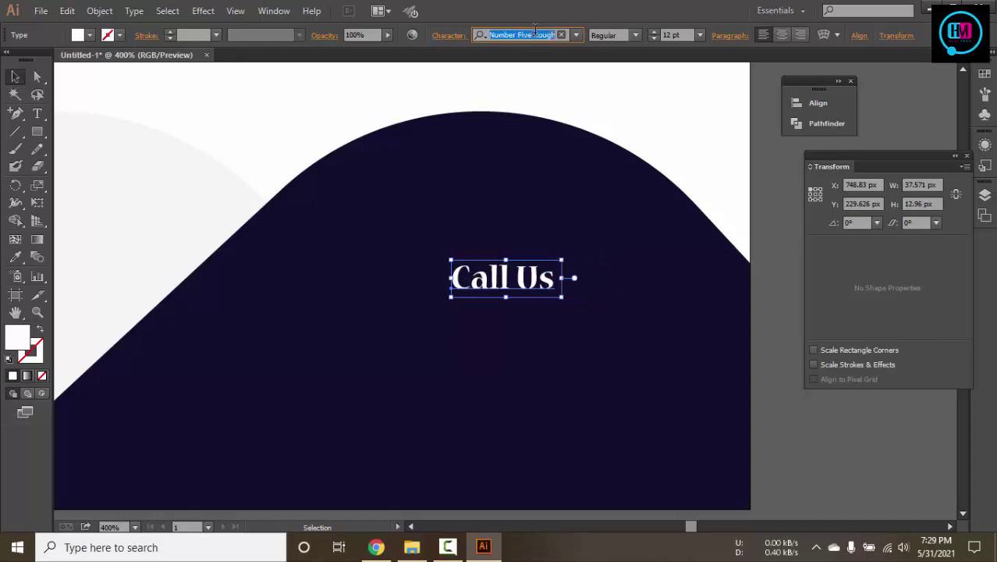
pyautogui.press('Down')
pyautogui.press('Down')
pyautogui.press('Down')
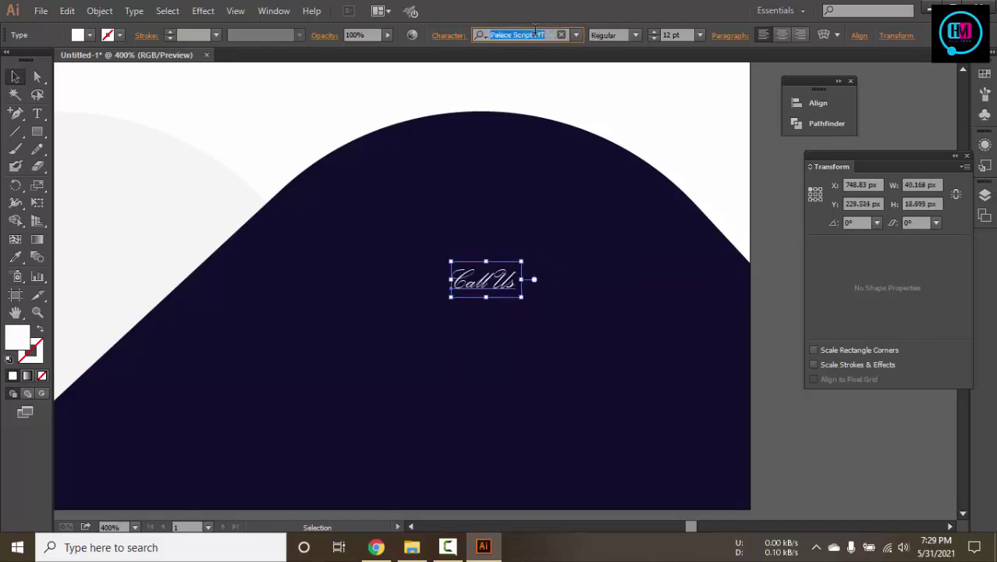
pyautogui.press('Down')
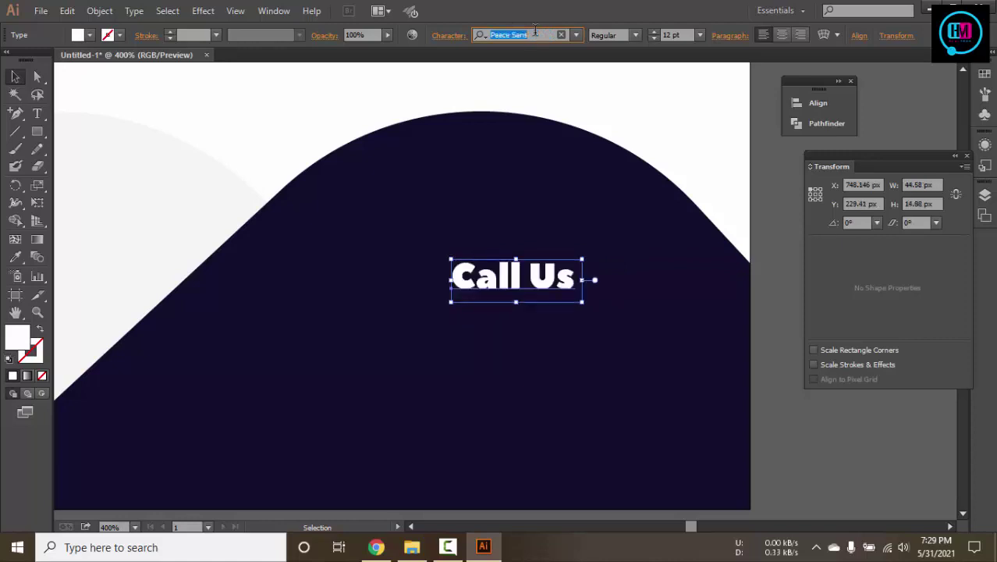
pyautogui.press('Down')
pyautogui.press('Down')
pyautogui.press('Down')
pyautogui.press('Down')
pyautogui.press('Down')
pyautogui.press('Down')
pyautogui.press('Down')
pyautogui.press('Down')
pyautogui.press('Down')
pyautogui.press('Down')
pyautogui.press('Down')
pyautogui.press('Down')
pyautogui.press('Down')
pyautogui.press('Down')
pyautogui.press('Down')
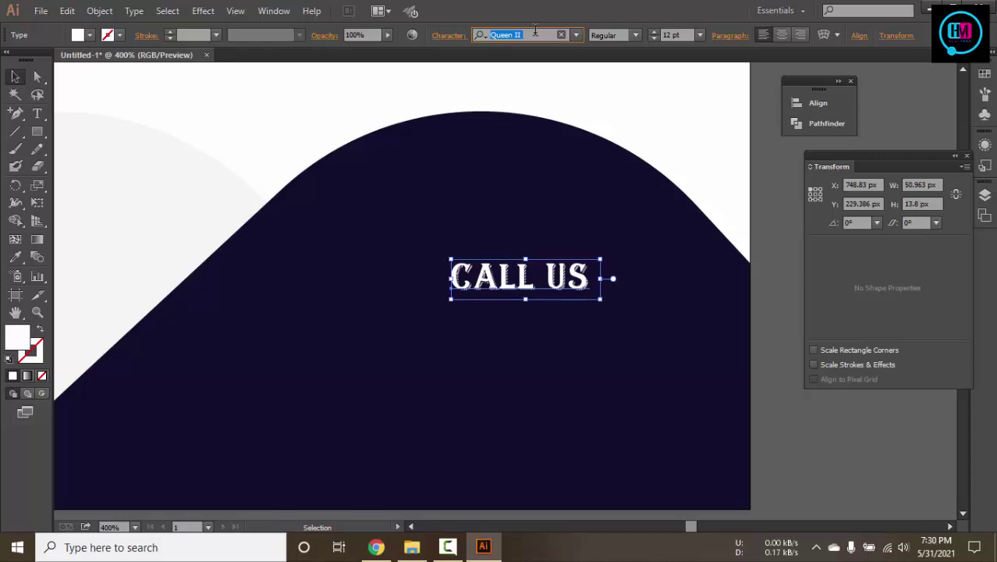
pyautogui.press('Down')
pyautogui.press('Down')
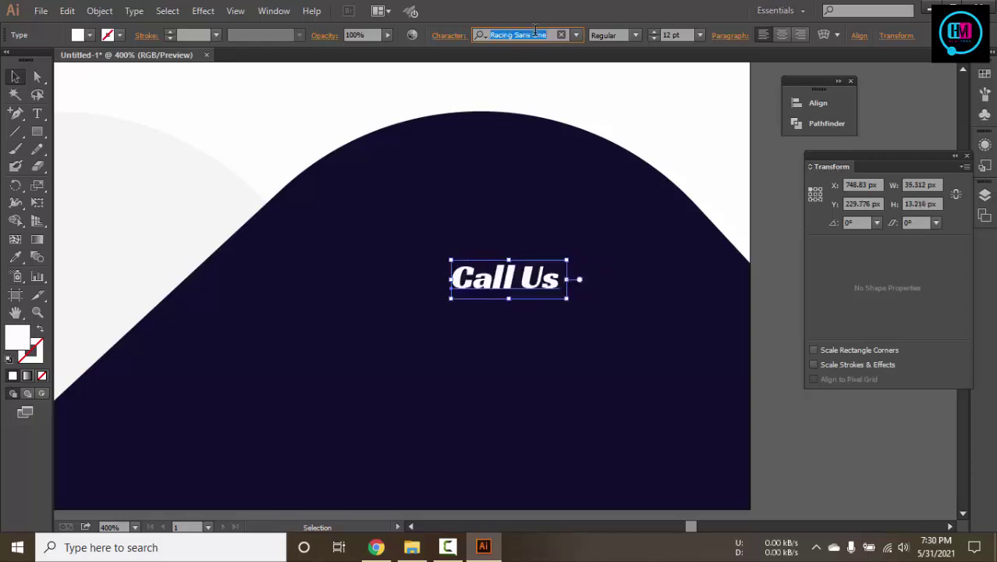
# Enlarge the "Call Us" text proportionally to about 36 pt
pyautogui.moveTo(567, 298); pyautogui.dragTo(681, 385)
pyautogui.press('a')
pyautogui.hotkey('ctrl', '-')
pyautogui.hotkey('ctrl', '-')
pyautogui.press('v')
pyautogui.click(681, 382)
# Duplicate the "Call Us" text directly below itself and replace the copy's wording with a placeholder phone number
pyautogui.moveTo(541, 290); pyautogui.dragTo(538, 341)
pyautogui.press('t')
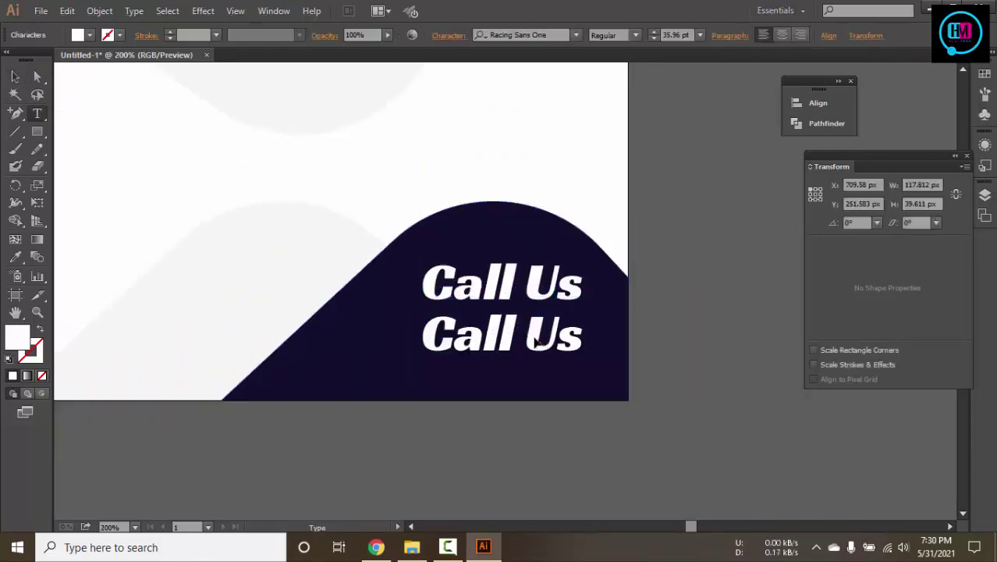
pyautogui.tripleClick(535, 342)
pyautogui.write('0')
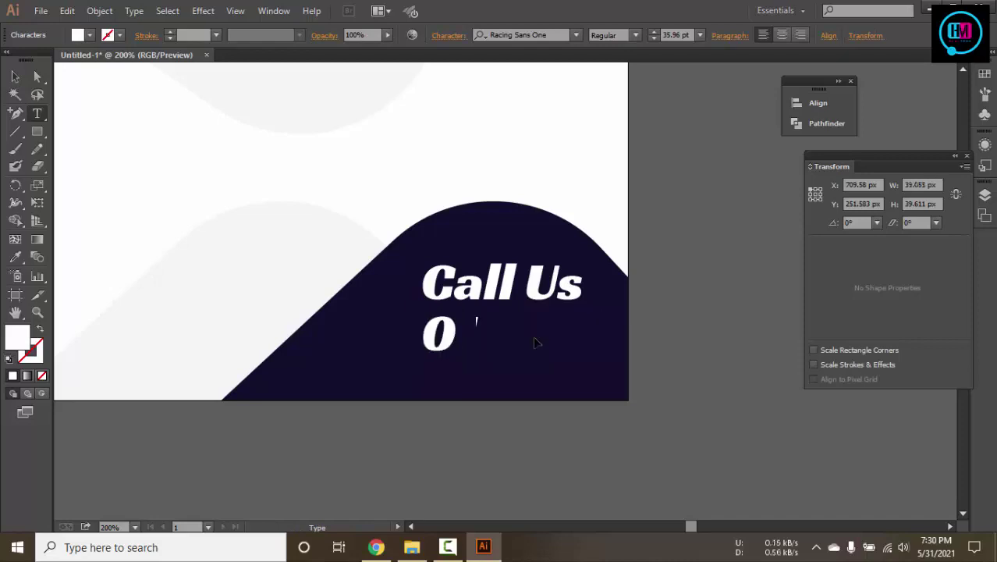
pyautogui.write('123456789')
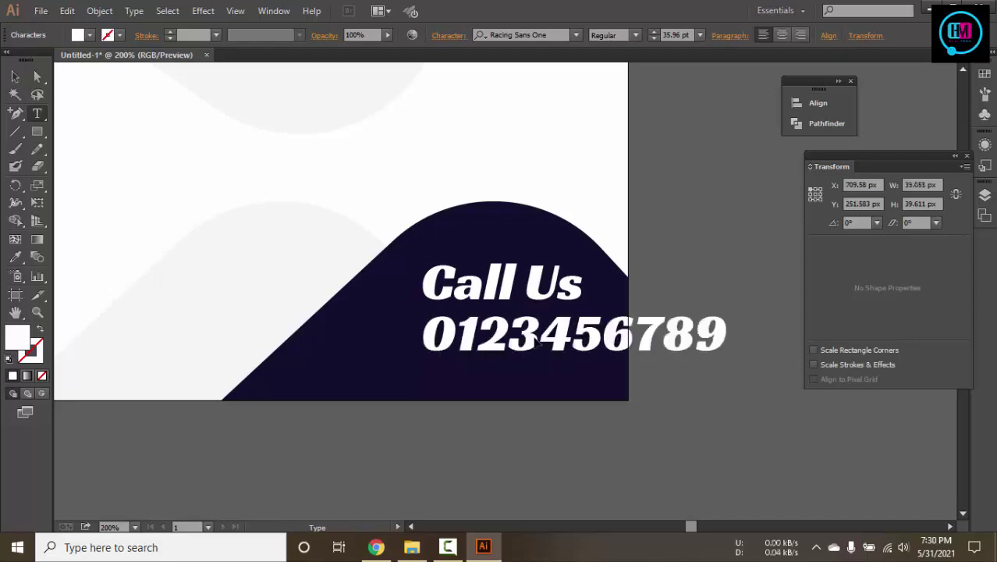
# Move the phone number text left so its end lies inside the artboard on the dark shape
pyautogui.click(14, 79)
pyautogui.click(621, 334)
pyautogui.moveTo(622, 335); pyautogui.dragTo(495, 332)
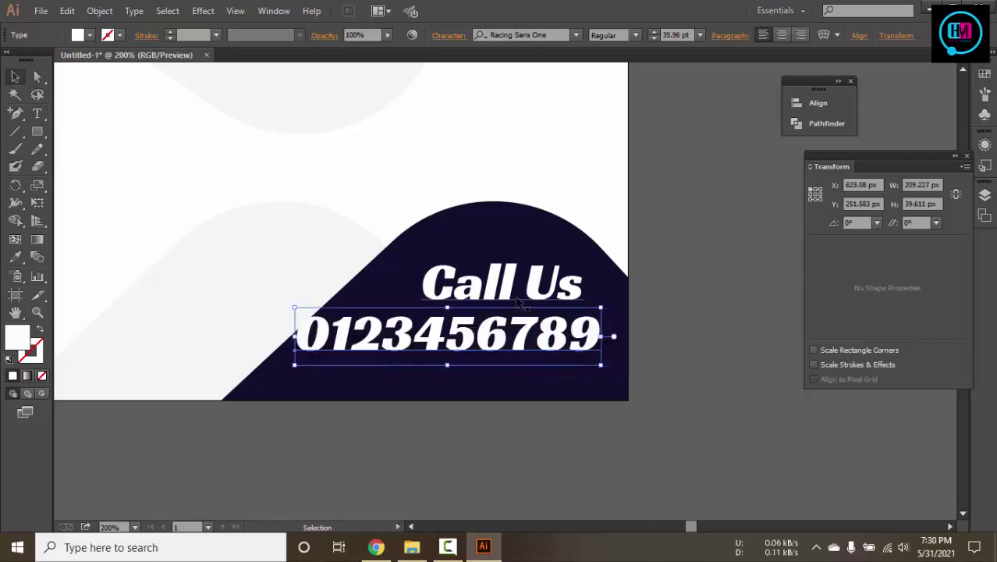
# Nudge the "Call Us" text up and right to line up its right end with the phone number
pyautogui.click(521, 290)
pyautogui.press('Up')
pyautogui.press('Up')
pyautogui.press('Up')
pyautogui.press('Up')
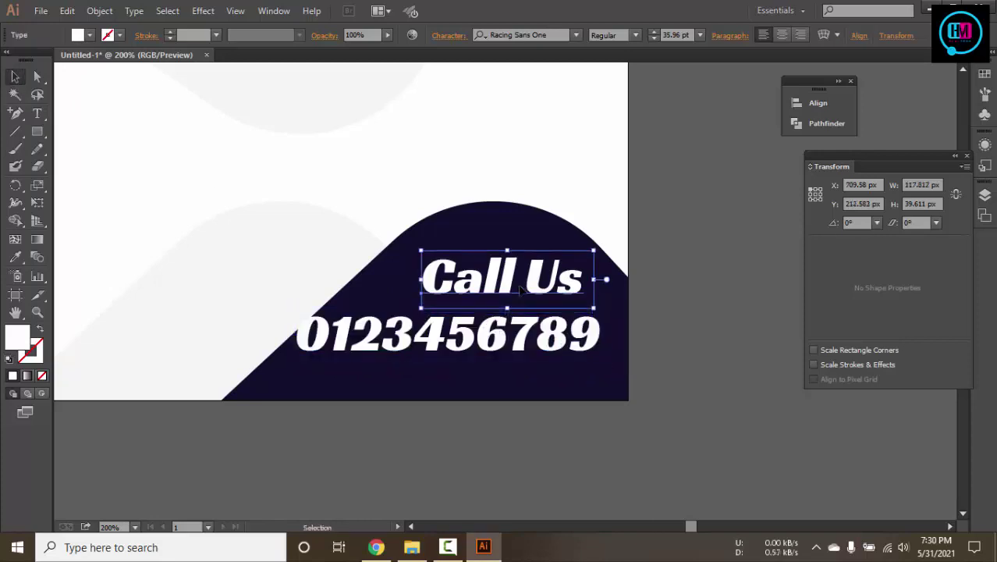
pyautogui.press('Right')
pyautogui.press('Right')
pyautogui.press('Right')
pyautogui.press('Right')
pyautogui.press('Right')
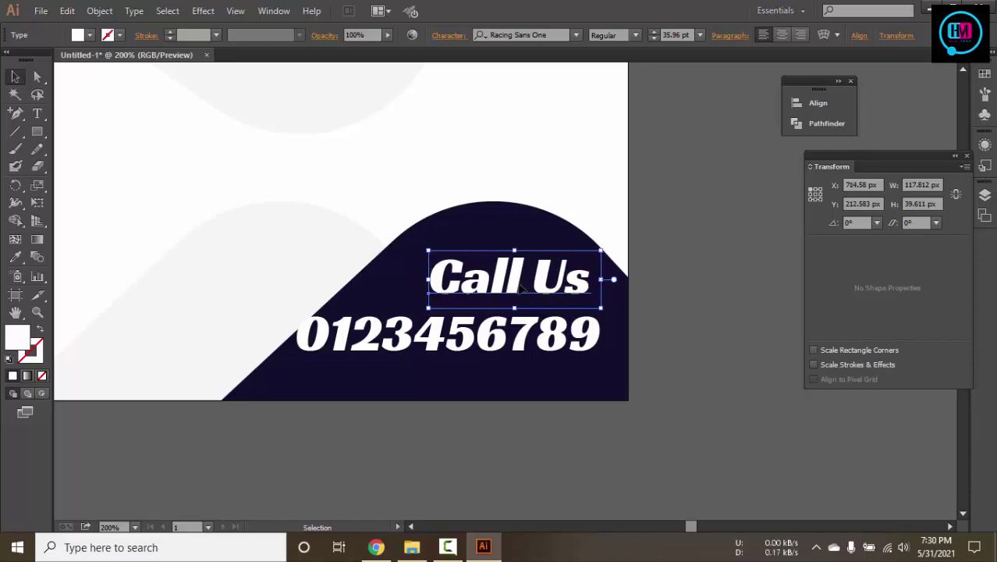
# Nudge the phone number text down and slightly right, closer to the artboard's lower-right corner
pyautogui.click(540, 347)
pyautogui.press('Down')
pyautogui.press('Down')
pyautogui.press('Down')
pyautogui.press('Down')
pyautogui.press('Down')
pyautogui.press('Right')
pyautogui.press('Right')
pyautogui.press('Right')
pyautogui.press('Right')
pyautogui.press('Down')
pyautogui.press('Down')
pyautogui.press('Down')
pyautogui.press('Down')
pyautogui.press('Down')
pyautogui.press('Down')
pyautogui.press('Down')
pyautogui.press('Down')
pyautogui.press('Down')
# Nudge the "Call Us" text down and slightly right so it sits just above the phone number
pyautogui.click(590, 291)
pyautogui.press('Down')
pyautogui.press('Down')
pyautogui.press('Down')
pyautogui.press('Down')
pyautogui.press('Down')
pyautogui.press('Down')
pyautogui.press('Down')
pyautogui.press('Down')
pyautogui.press('Down')
pyautogui.press('Down')
pyautogui.press('Down')
pyautogui.press('Right')
pyautogui.press('Right')
pyautogui.press('Right')
pyautogui.press('Right')
pyautogui.press('Down')
pyautogui.press('Down')
pyautogui.press('Down')
pyautogui.press('Down')
pyautogui.press('Down')
# Add the text "Subtitle" on the empty canvas below the artboard
pyautogui.hotkey('ctrl', '-')
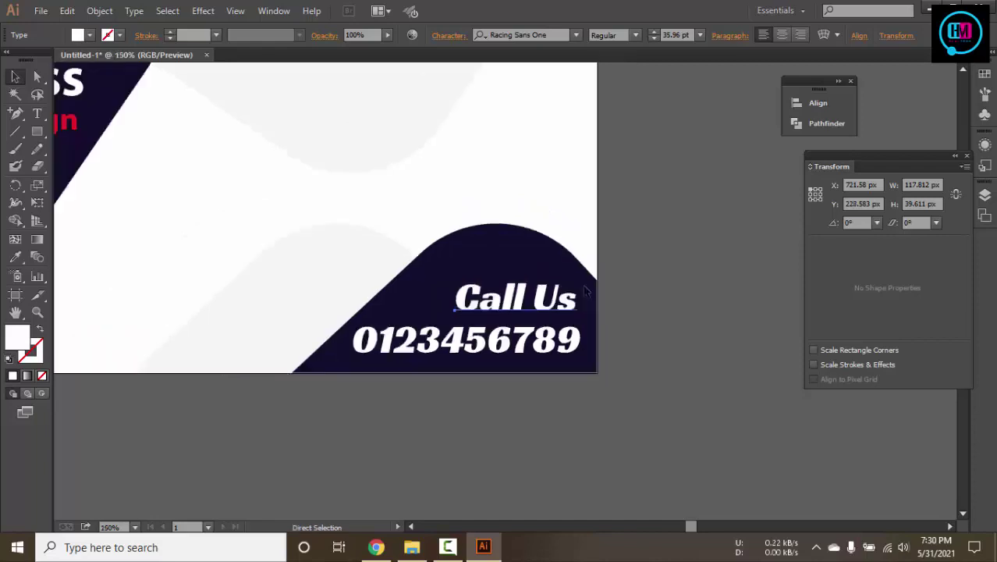
pyautogui.hotkey('ctrl', '-')
pyautogui.moveTo(585, 288); pyautogui.dragTo(710, 387)
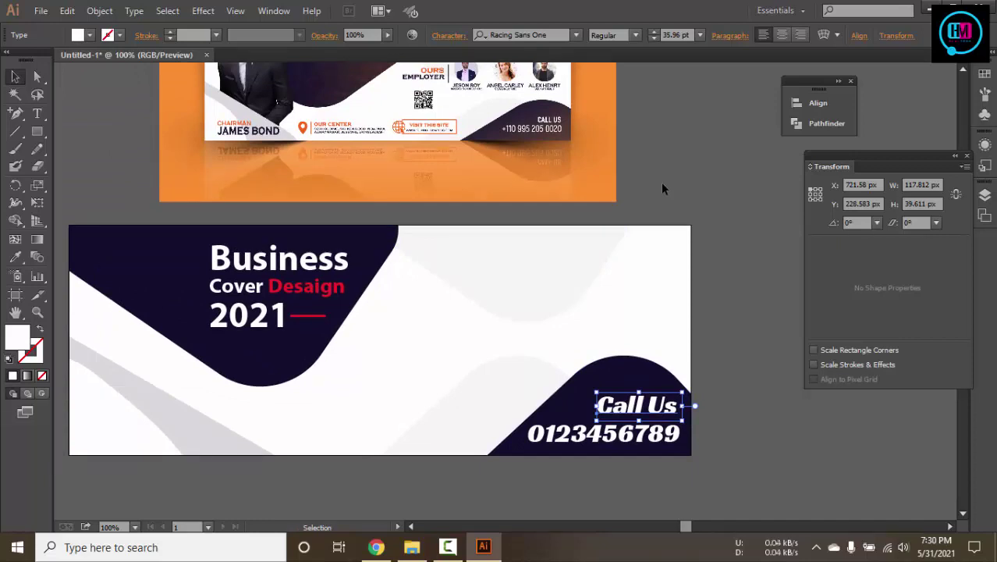
pyautogui.scroll(-2, 453, 193)
pyautogui.hscroll(-3, 453, 193)
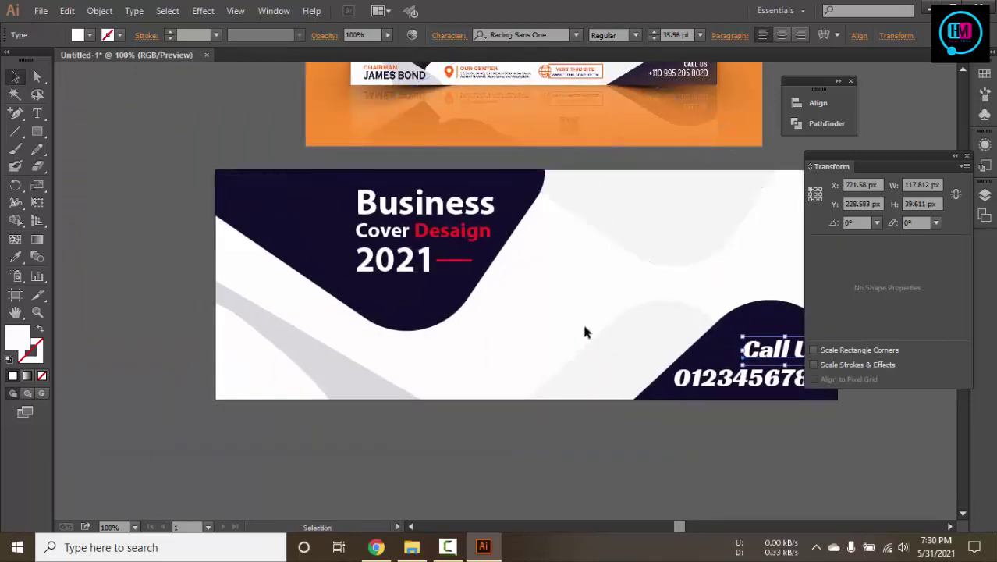
pyautogui.press('t')
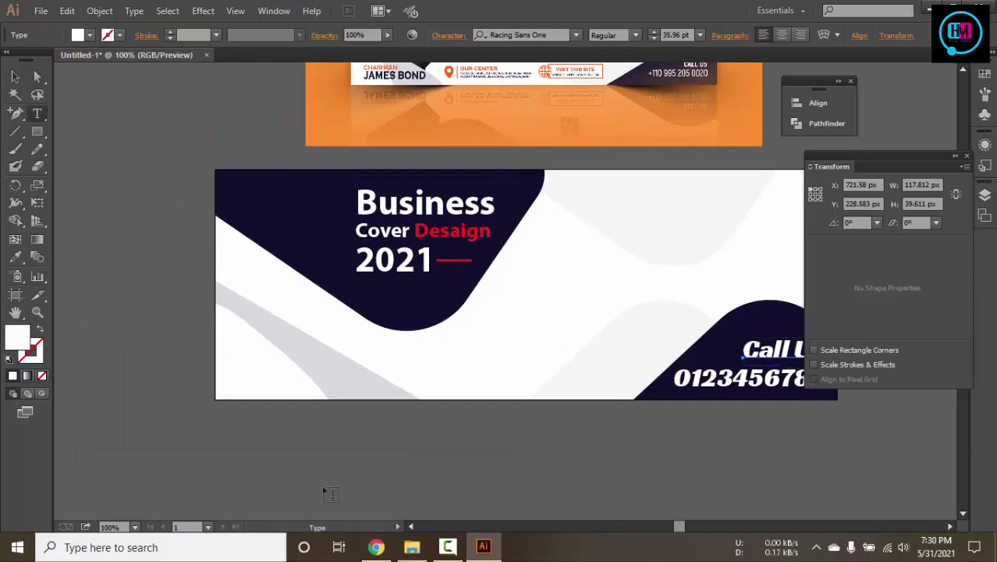
pyautogui.click(266, 475)
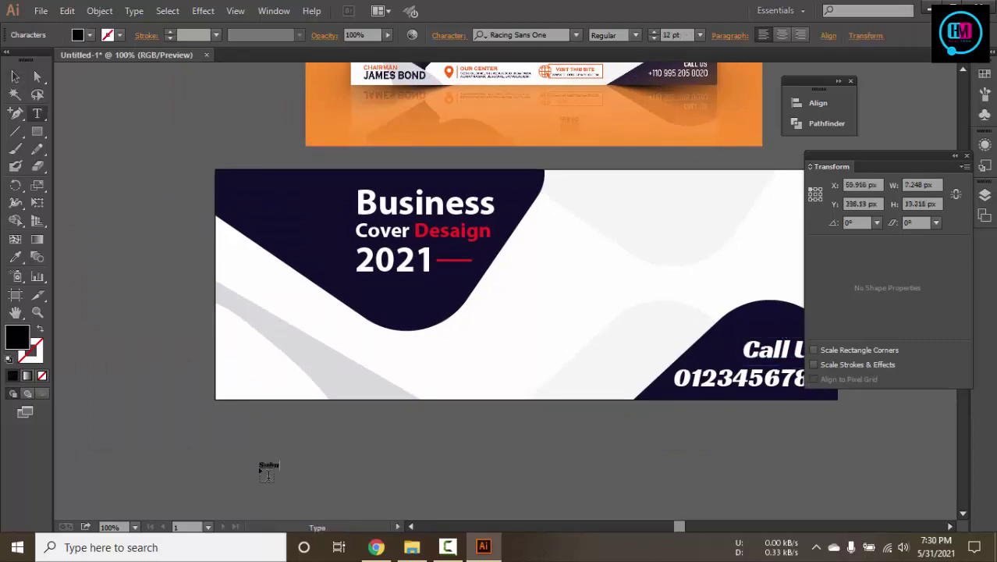
pyautogui.press('BackSpace')
pyautogui.press('BackSpace')
pyautogui.press('BackSpace')
pyautogui.write('Se')
pyautogui.click(15, 76)
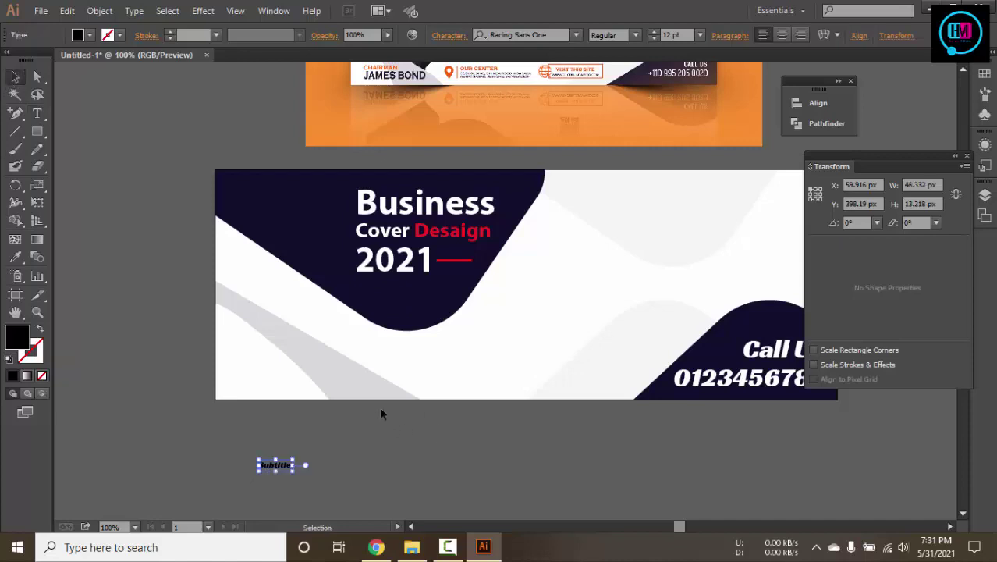
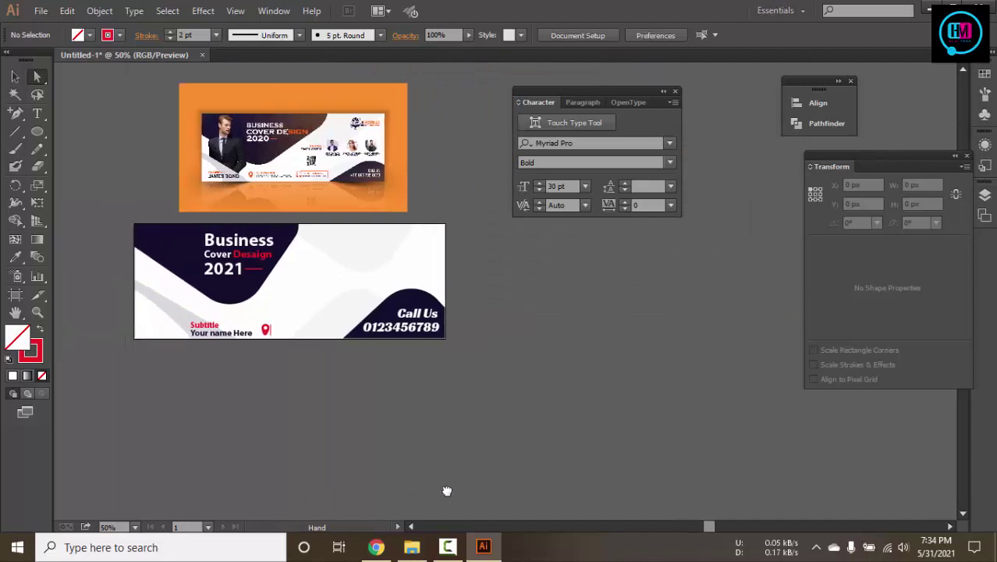
# Add the text "your Location" beside the red location pin and vertical line near the artboard's lower edge
pyautogui.scroll(5, 366, 154)
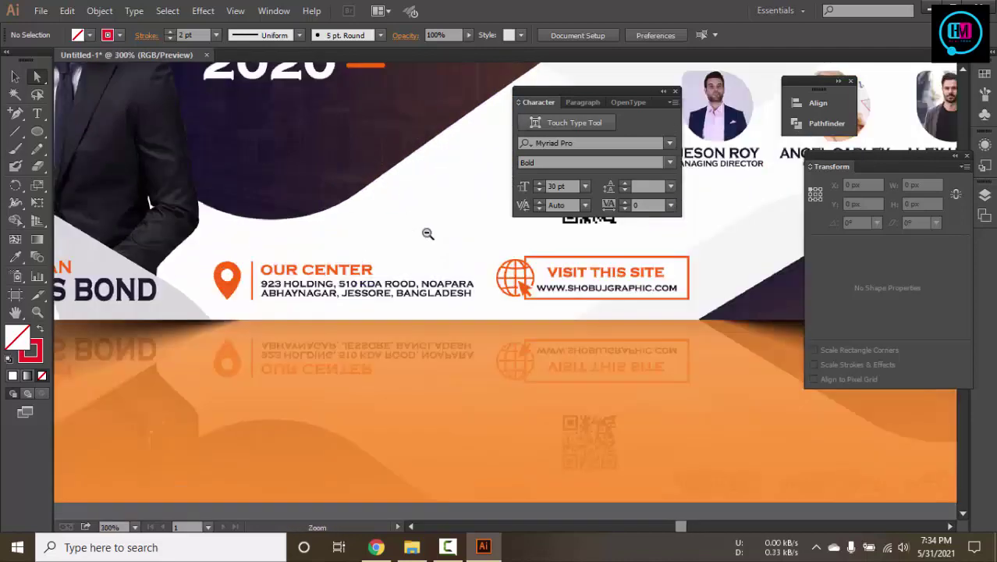
pyautogui.keyDown('alt'); pyautogui.click(554, 303); pyautogui.keyUp('alt')
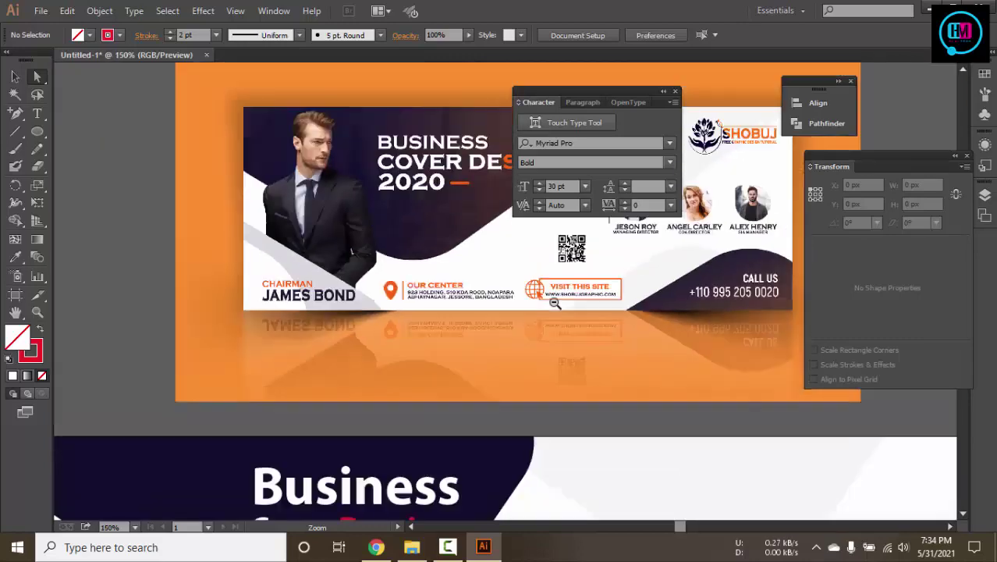
pyautogui.keyDown('alt'); pyautogui.click(555, 303); pyautogui.keyUp('alt')
pyautogui.scroll(5, 585, 362)
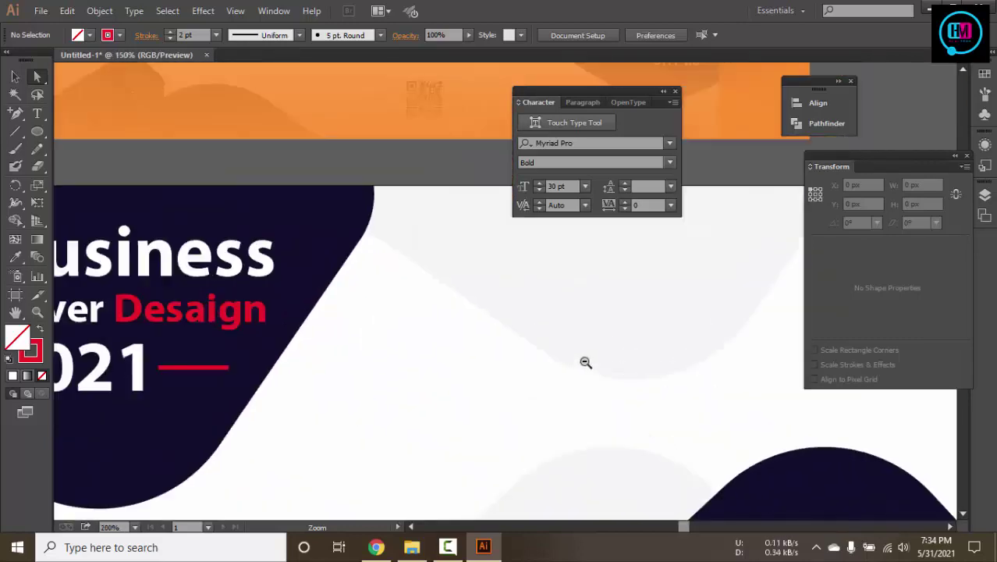
pyautogui.scroll(-2, 585, 362)
pyautogui.moveTo(567, 431); pyautogui.dragTo(552, 323)
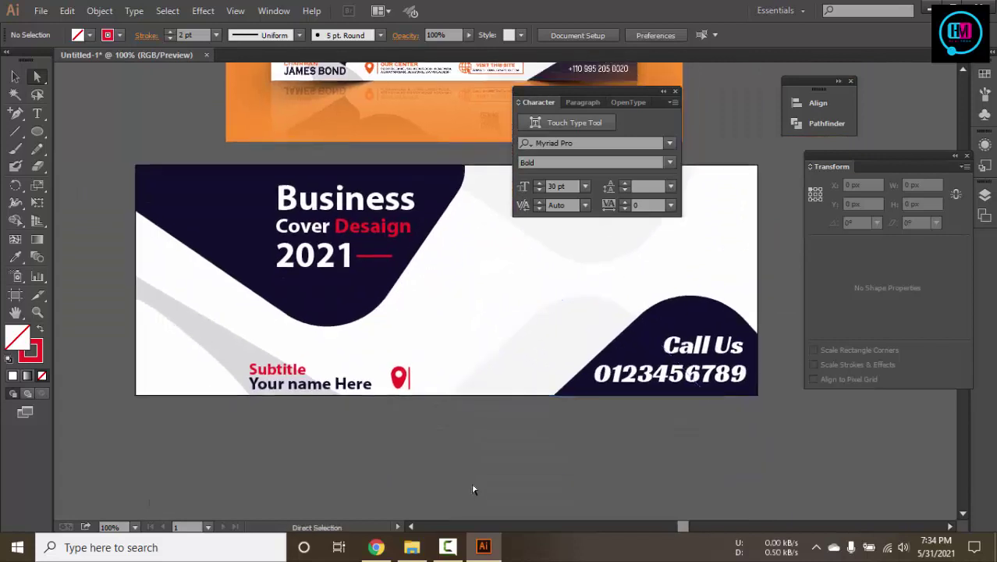
pyautogui.click(441, 435)
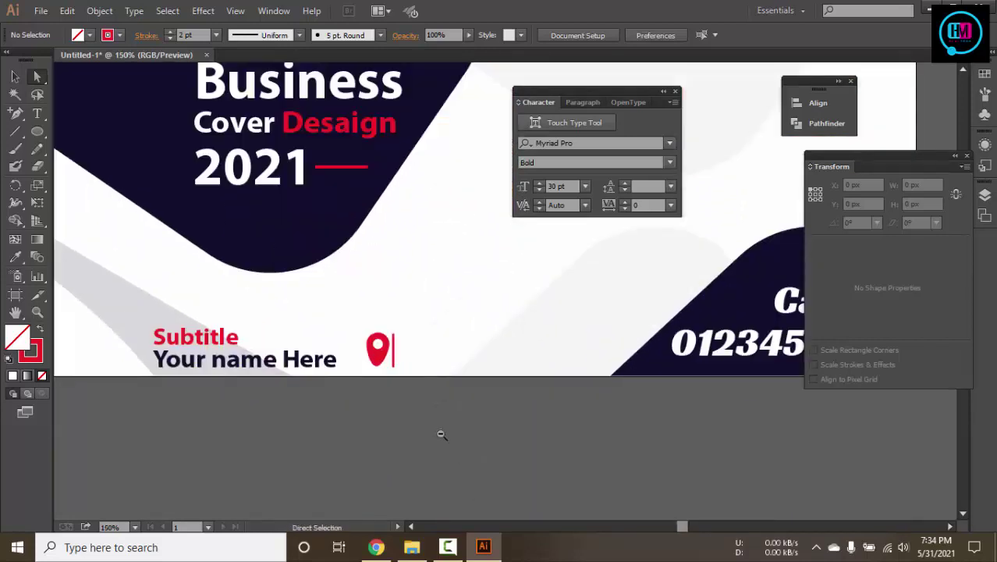
pyautogui.press('t')
pyautogui.click(413, 328)
pyautogui.write('Y')
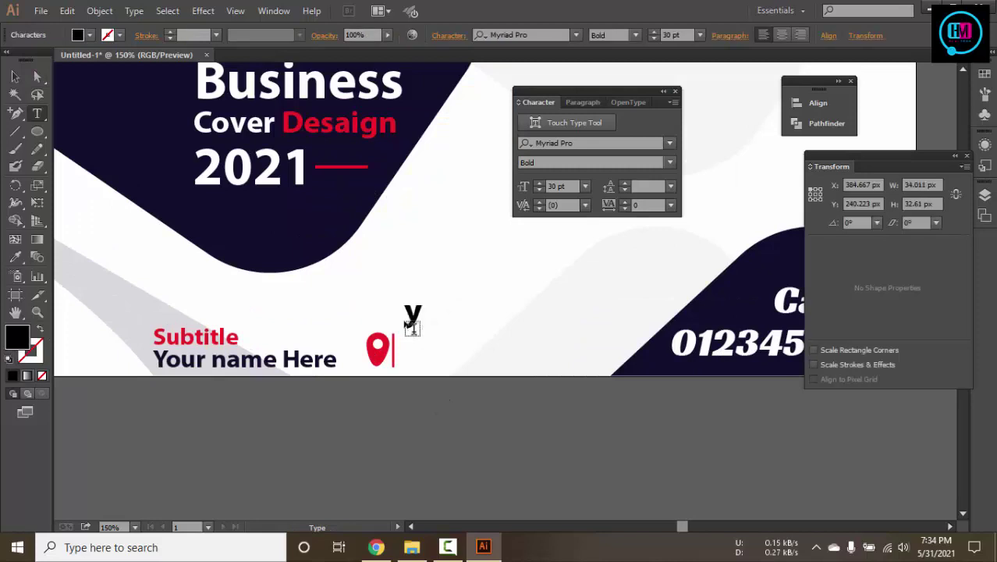
pyautogui.write('our L')
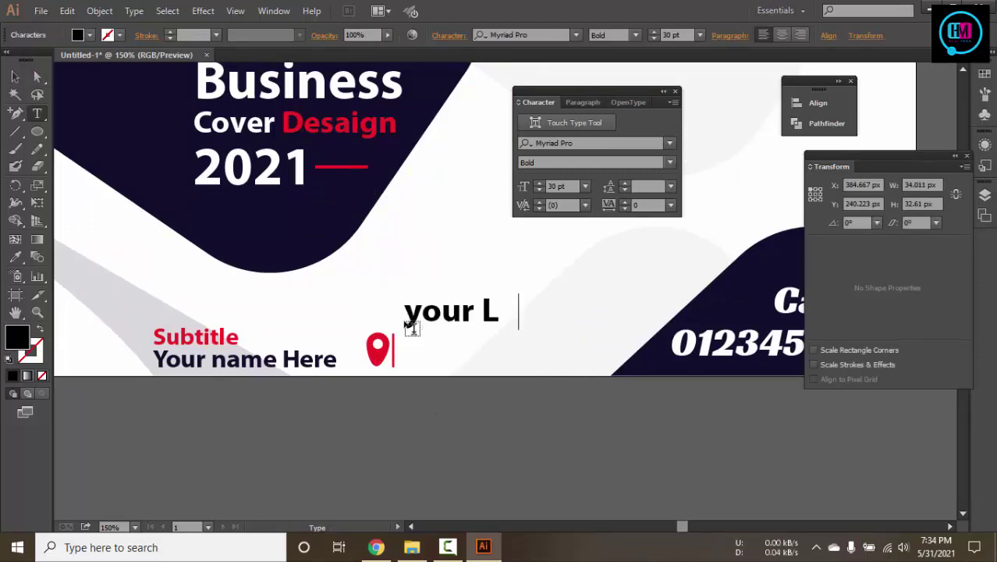
pyautogui.write('ocation')
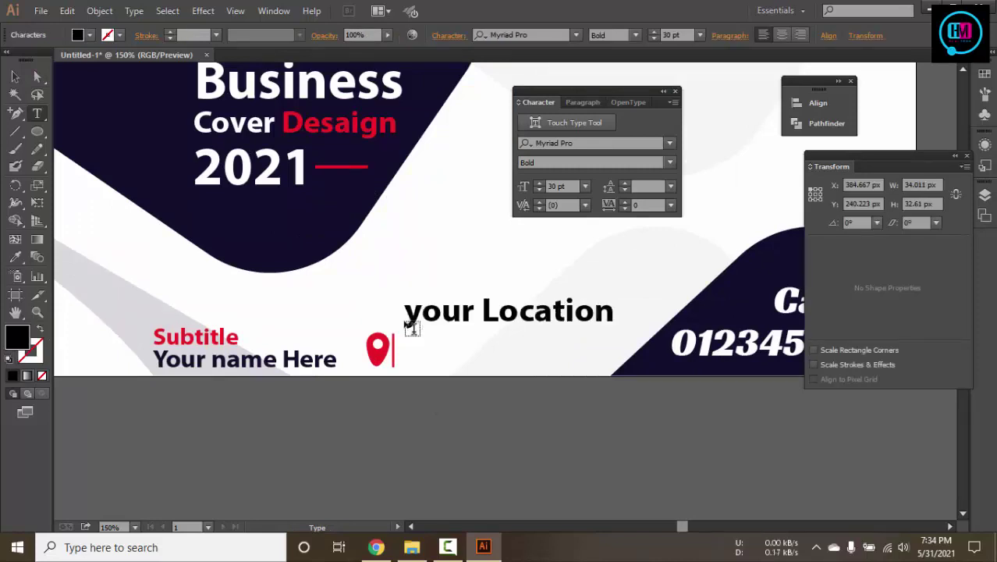
# Set the font size of the whole "your Location" text to 15 pt
pyautogui.hotkey('ctrl', 'a')
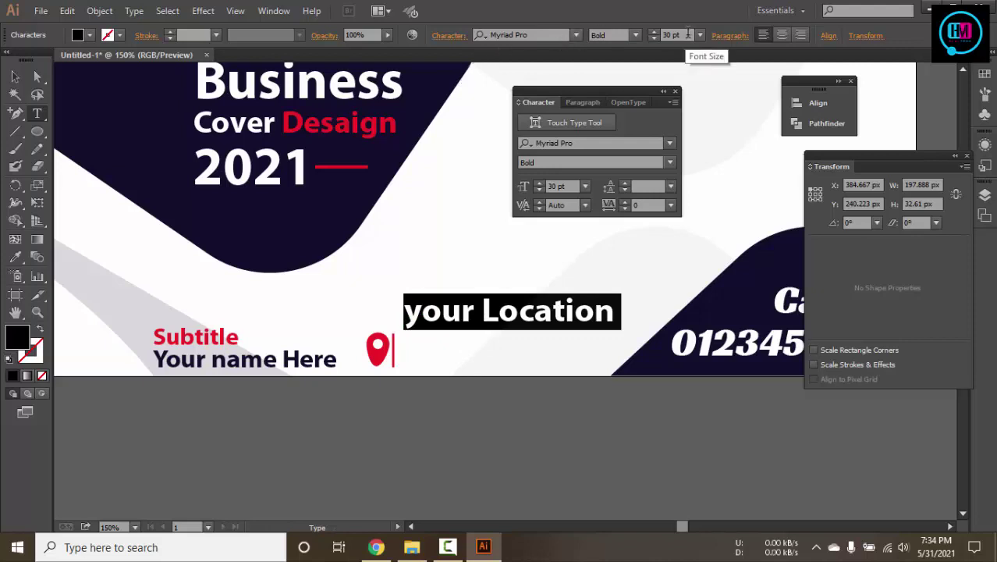
pyautogui.click(677, 35)
pyautogui.press('Return')
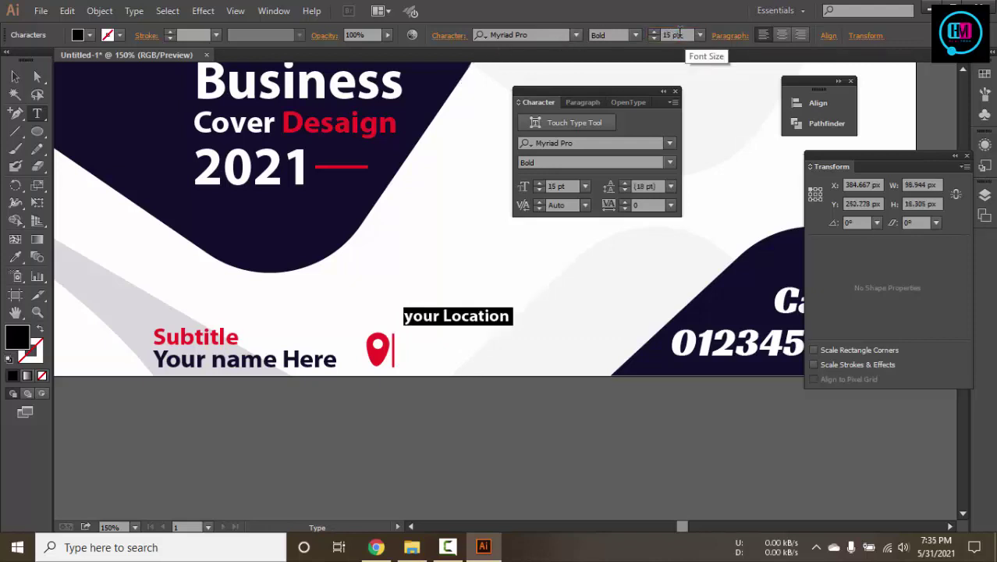
# Position the "your Location" text beside the red vertical line and duplicate it downward into three stacked lines
pyautogui.click(16, 75)
pyautogui.moveTo(472, 322); pyautogui.dragTo(471, 370)
pyautogui.scroll(4, 495, 370)
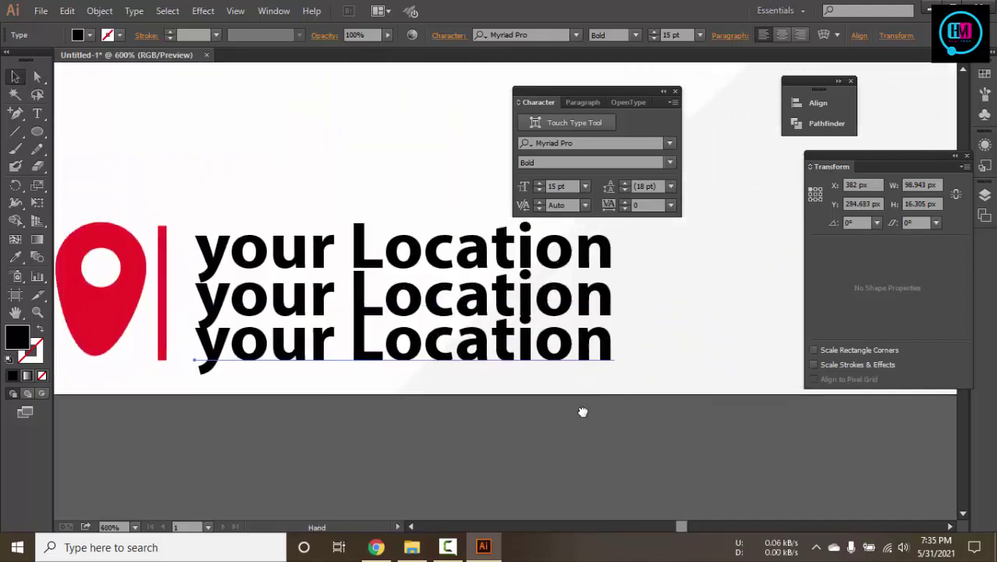
# Undo the two downward duplicates of the "your Location" text beside the red vertical line
pyautogui.press('v')
pyautogui.click(357, 339)
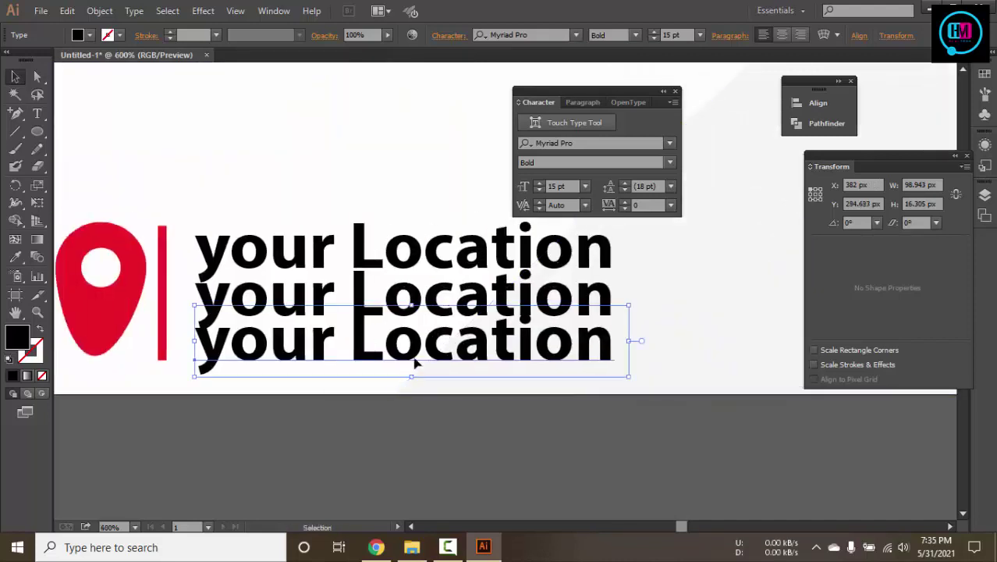
pyautogui.hotkey('ctrl', 'z')
pyautogui.hotkey('ctrl', 'z')
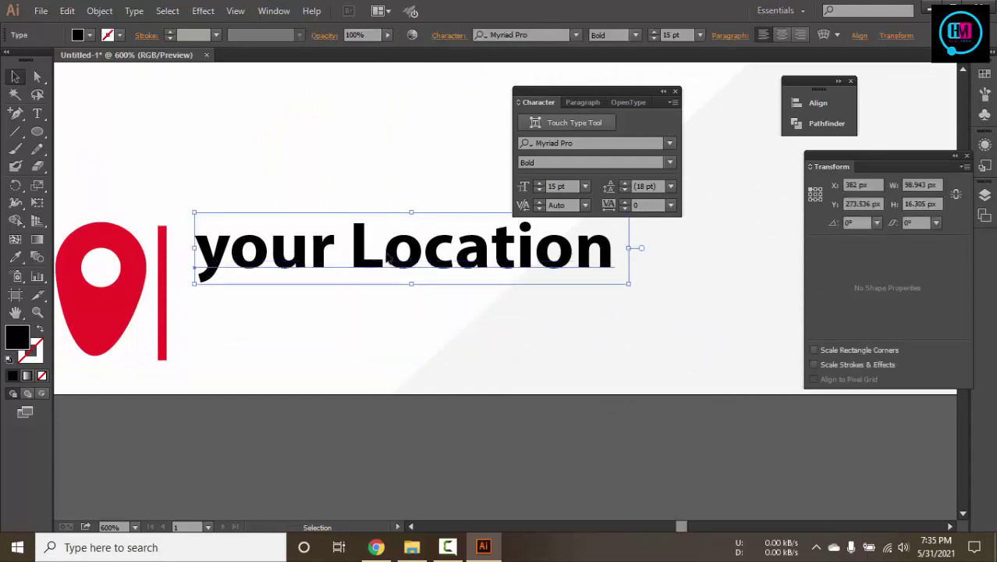
# Set the font size of the "your Location" text to 13 pt and nudge it slightly upward
pyautogui.click(674, 35)
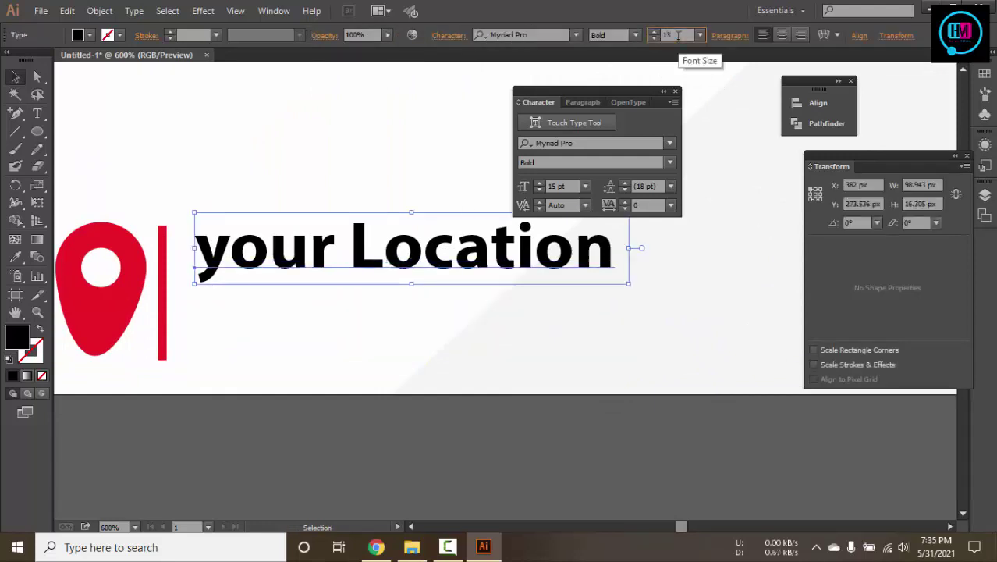
pyautogui.press('Return')
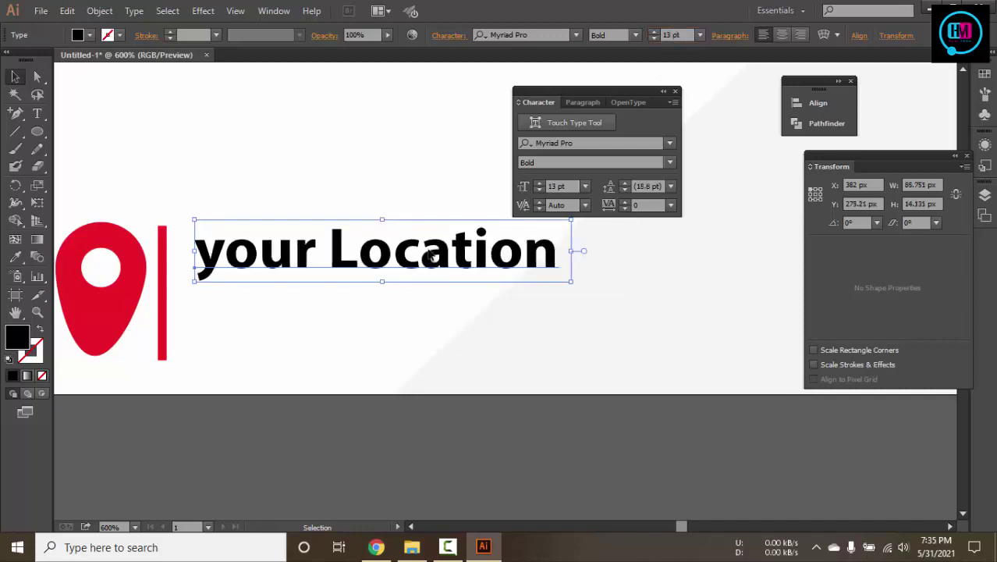
pyautogui.press('Up')
pyautogui.press('Up')
pyautogui.press('Up')
pyautogui.press('Up')
pyautogui.press('Down')
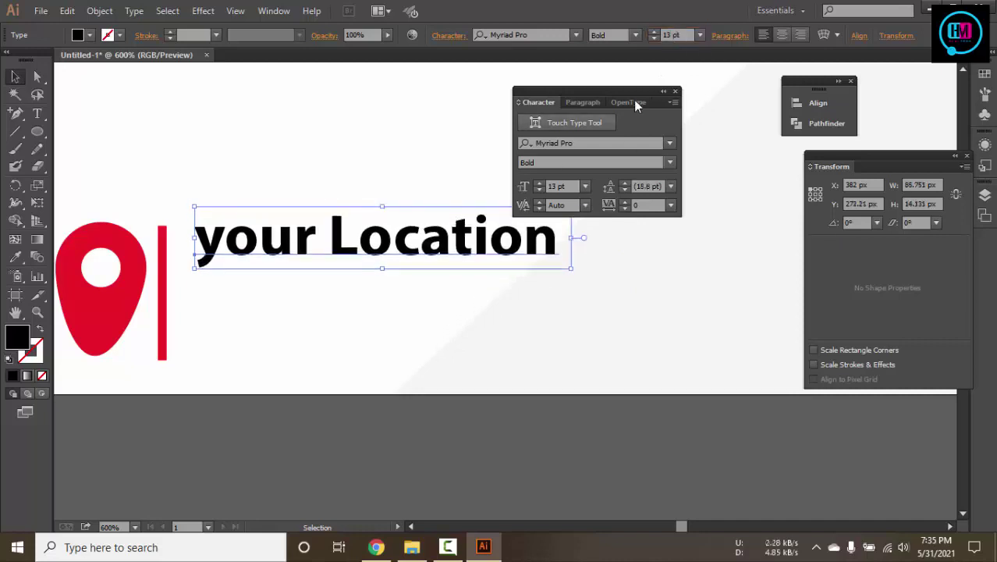
# Try several Myriad Pro styles on the "your Location" text and apply Bold Condensed
pyautogui.click(613, 35)
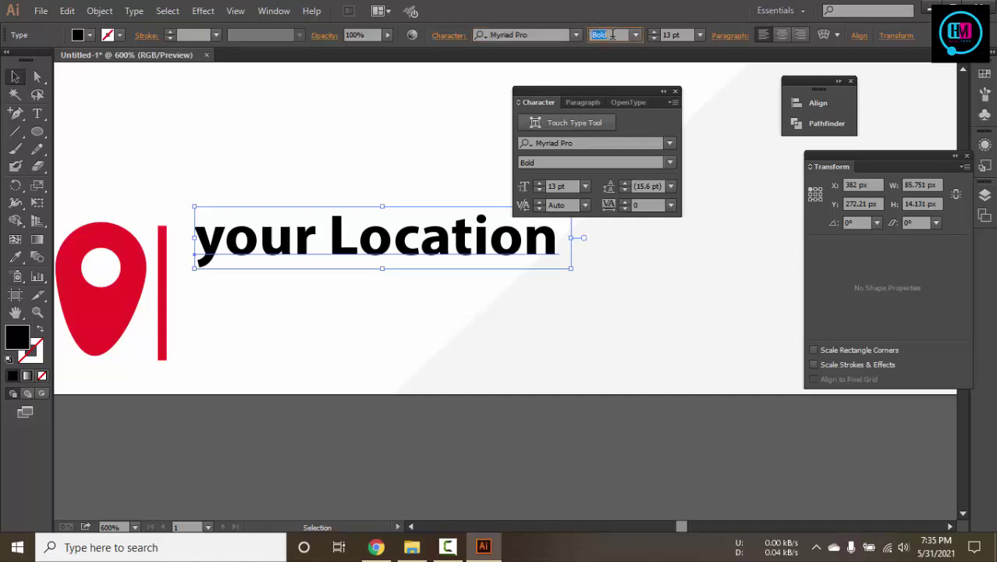
pyautogui.press('Down')
pyautogui.press('Down')
pyautogui.press('Down')
pyautogui.press('Down')
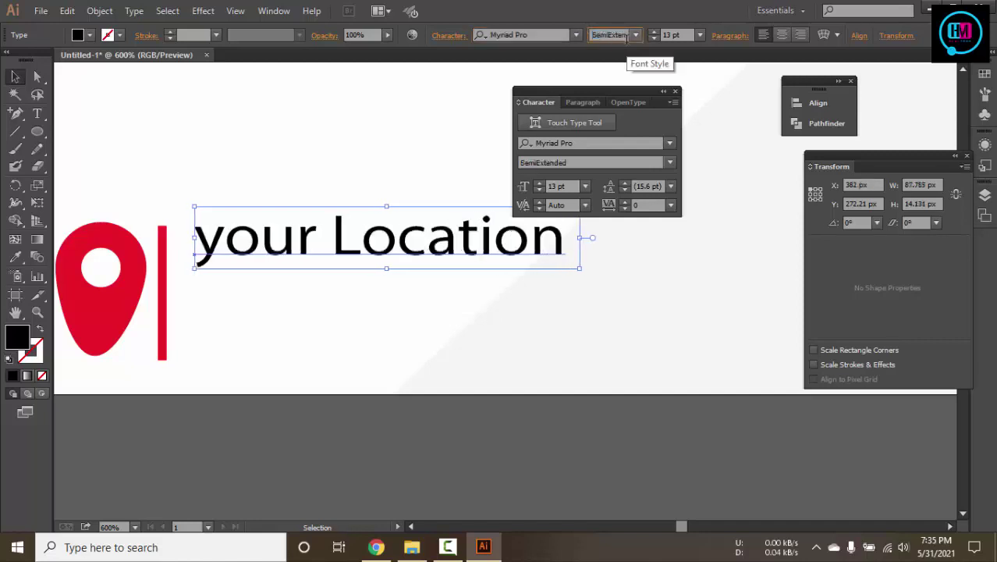
pyautogui.click(637, 35)
pyautogui.click(640, 51)
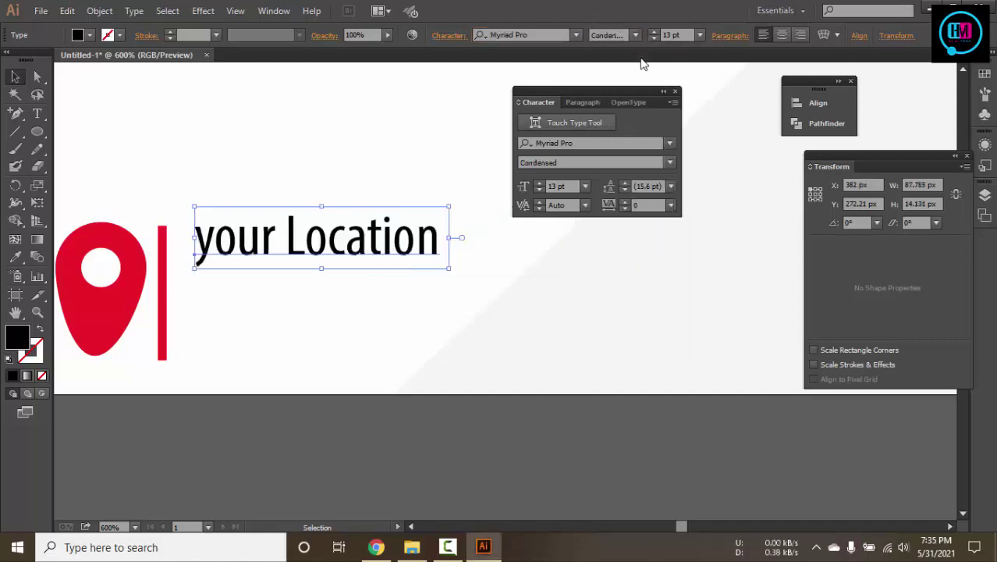
pyautogui.click(636, 36)
pyautogui.click(631, 72)
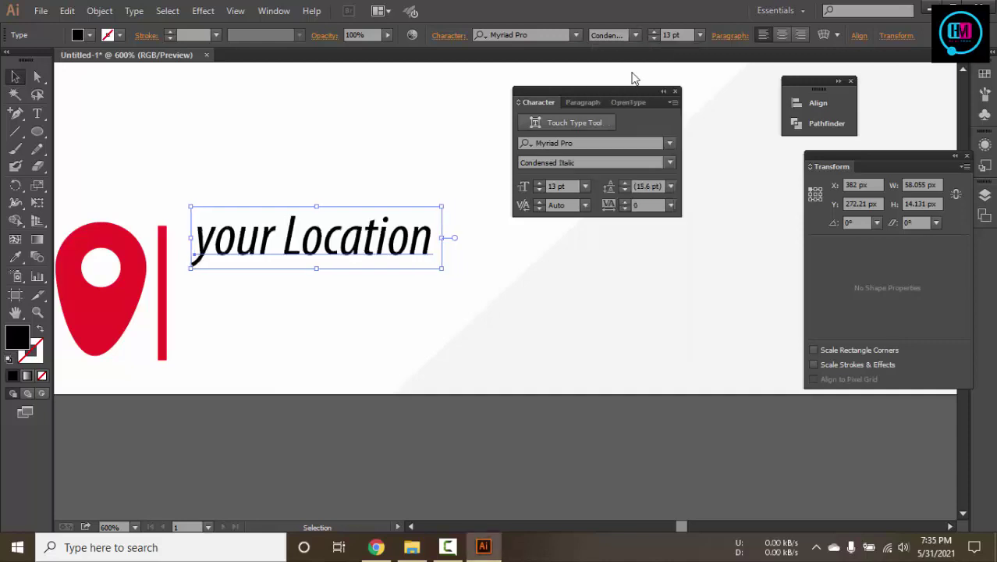
pyautogui.click(634, 35)
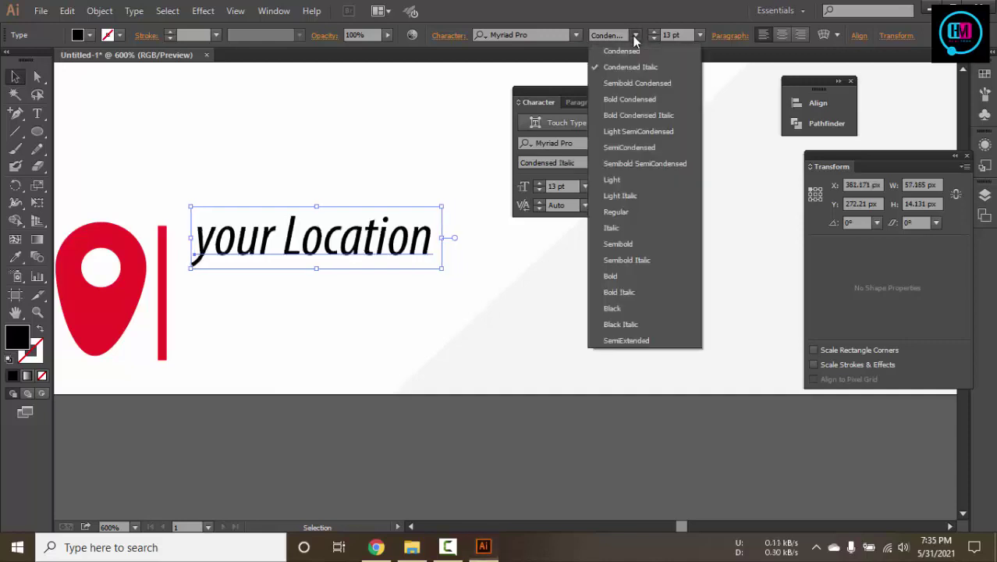
pyautogui.click(648, 103)
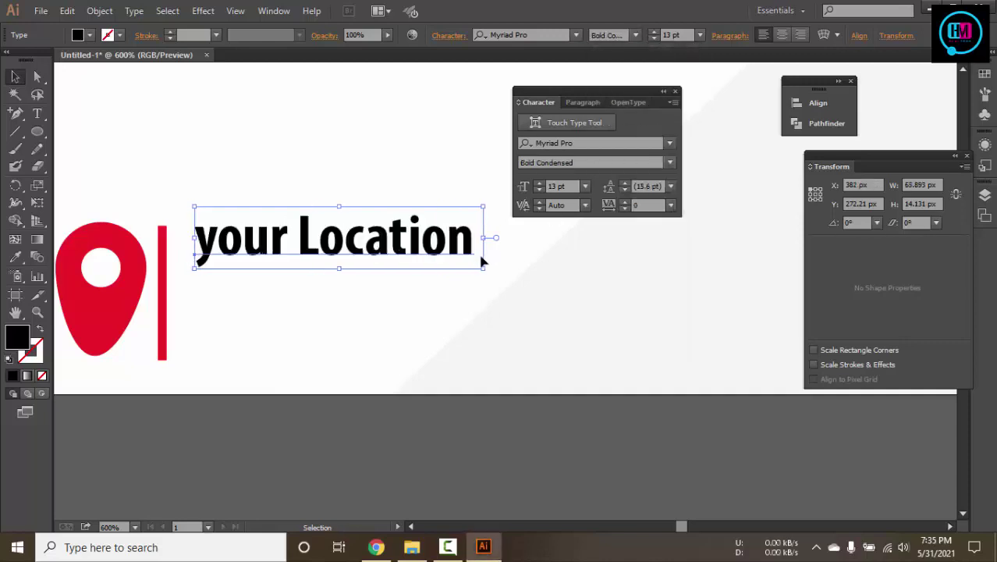
# Scale the "your Location" text down to about 10.55 pt, move it close to the red line, and duplicate it into three stacked lines
pyautogui.moveTo(485, 270); pyautogui.dragTo(480, 262)
pyautogui.moveTo(403, 256); pyautogui.dragTo(328, 279)
pyautogui.moveTo(334, 347)
pyautogui.mouseDown()
pyautogui.moveTo(332, 313)
pyautogui.moveTo(334, 328)
pyautogui.mouseUp()
# Replace the text of the middle address line with "Dome Data Here"
pyautogui.tripleClick(311, 283)
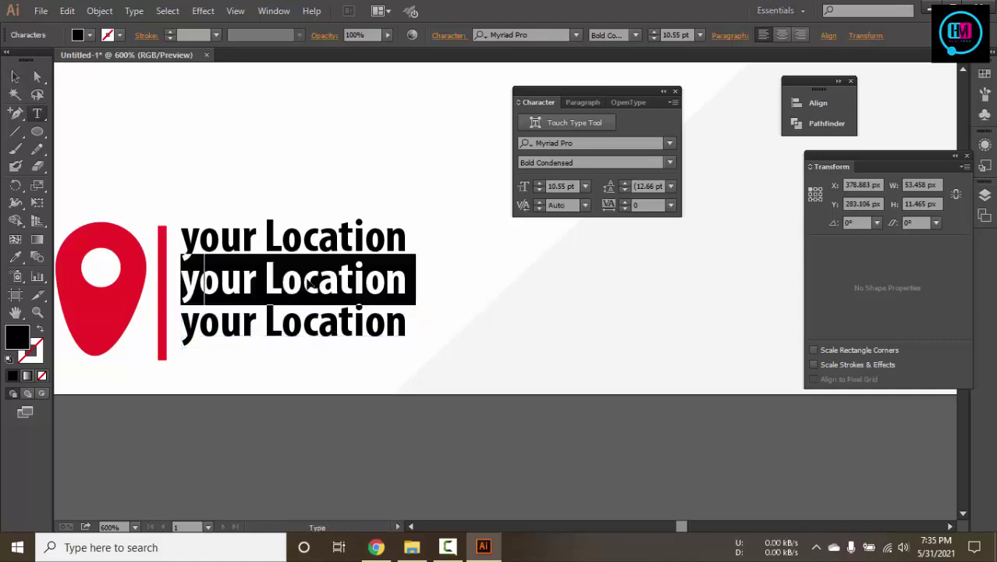
pyautogui.write('Dome Da')
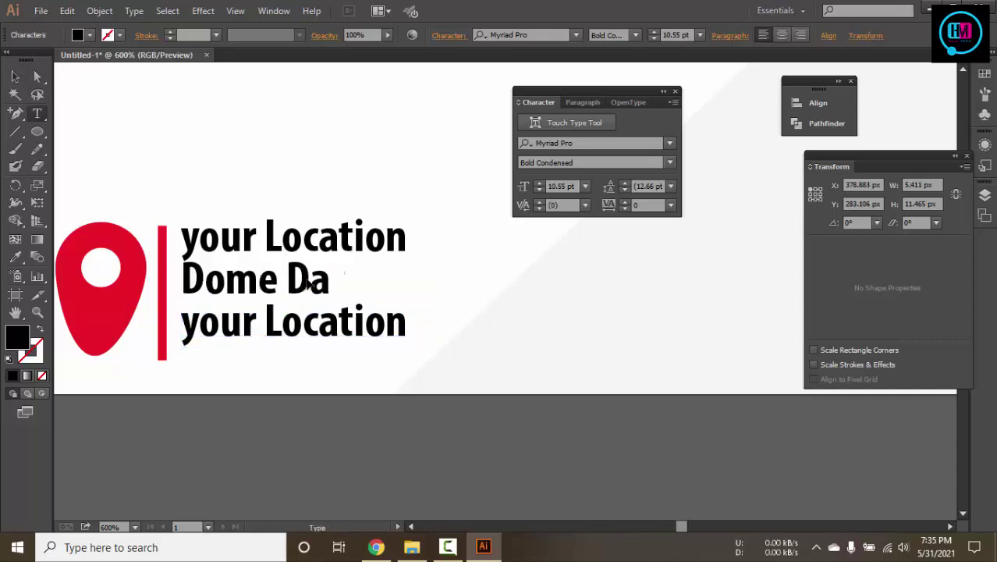
pyautogui.write('ta Here')
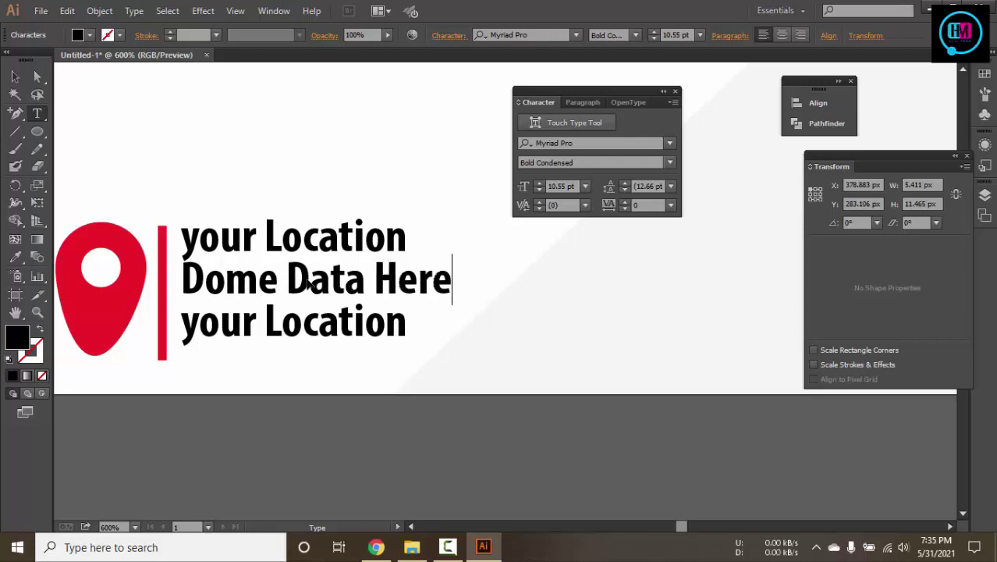
pyautogui.press('Escape')
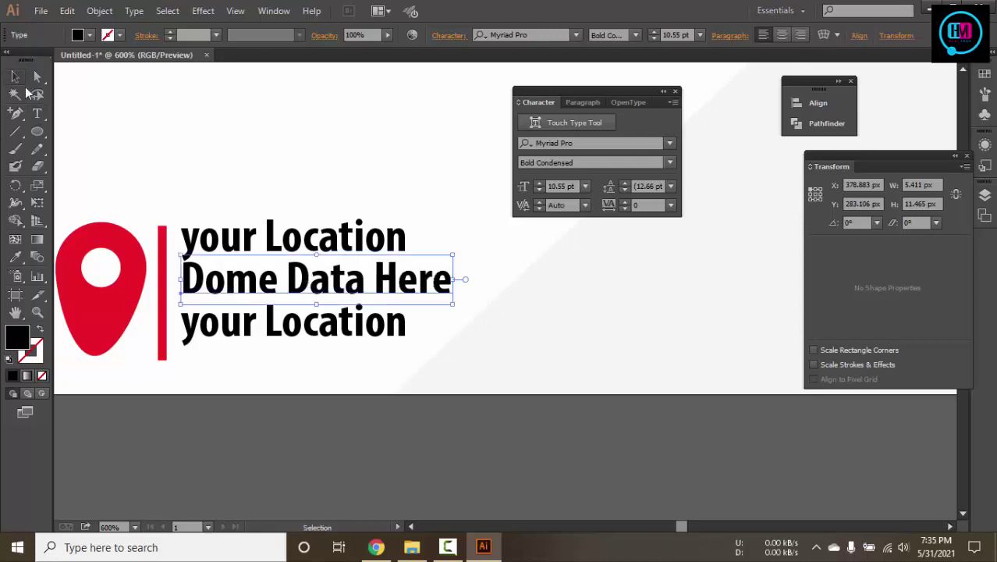
# Replace the text of the lowest address line with "Some Text here"
pyautogui.doubleClick(269, 319)
pyautogui.hotkey('ctrl', 'a')
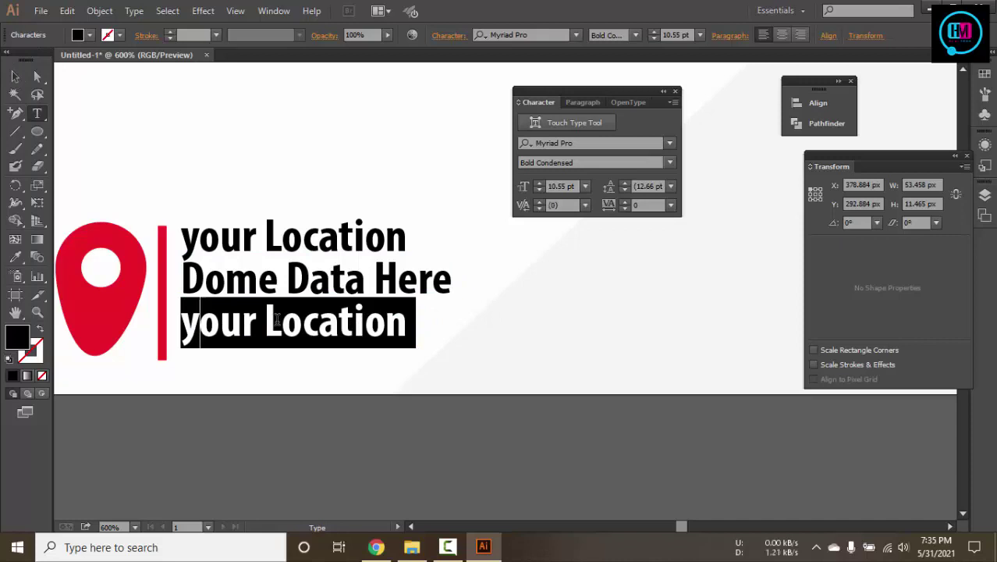
pyautogui.write('Some e')
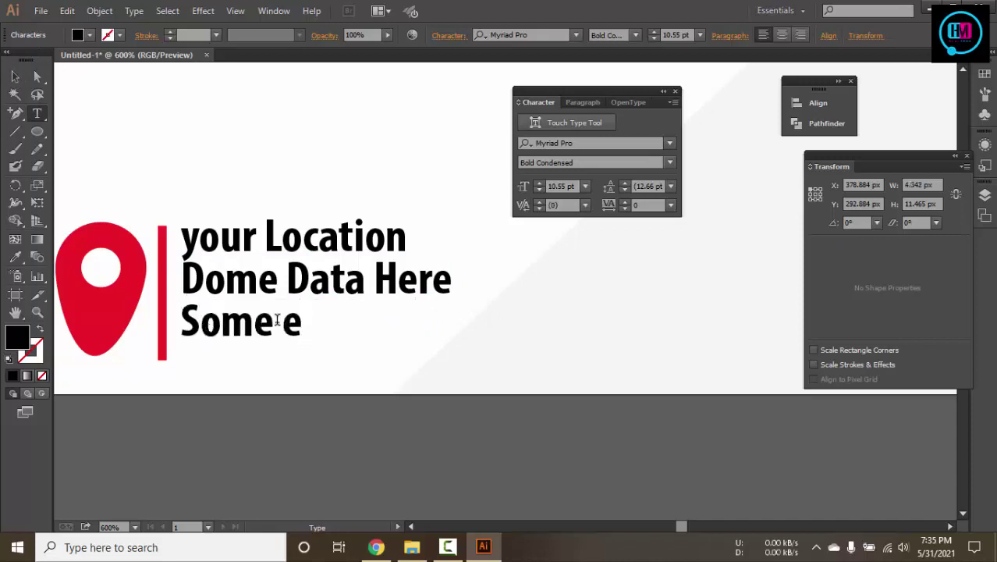
pyautogui.press('BackSpace')
pyautogui.write('Text')
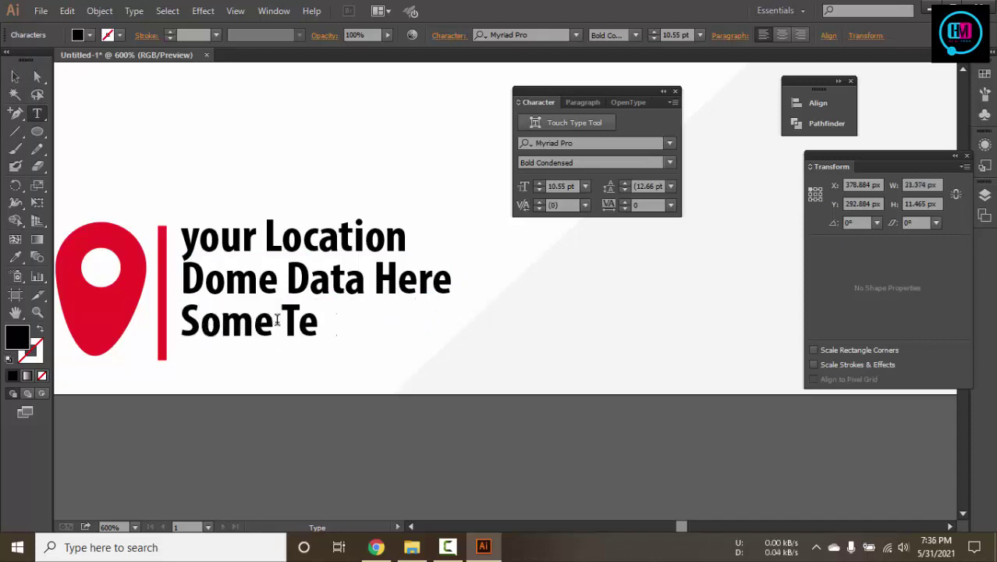
pyautogui.write(' here')
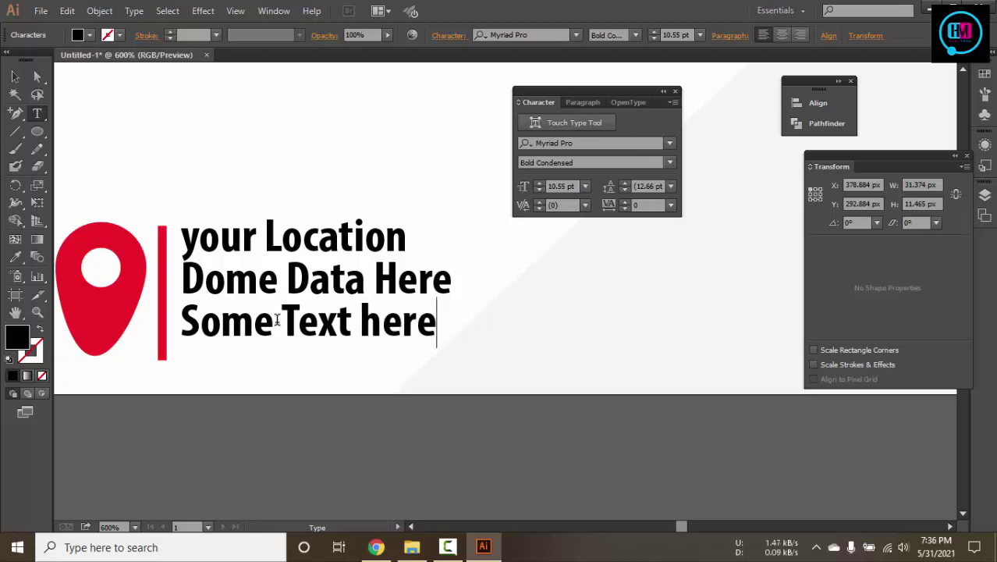
pyautogui.click(15, 76)
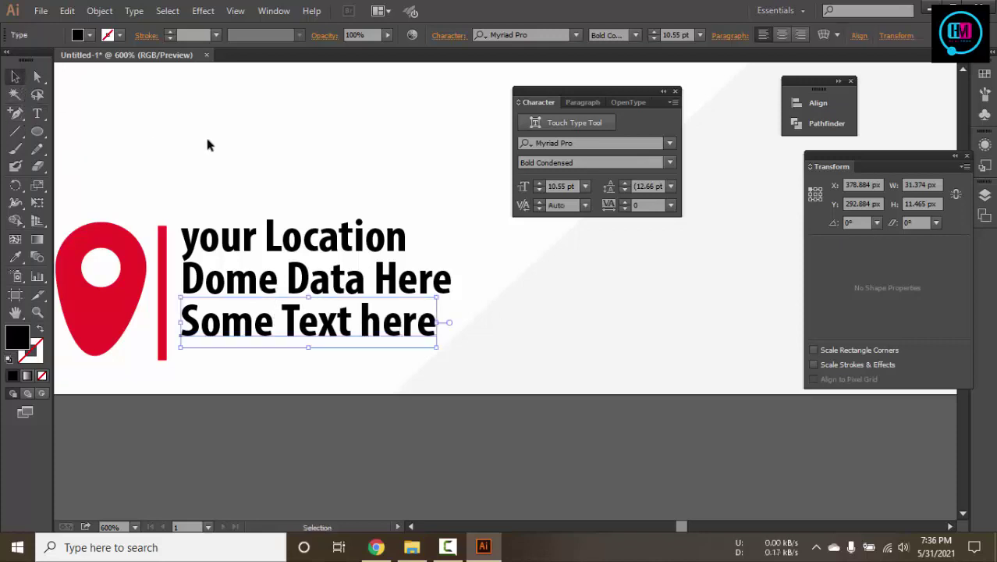
# Move the second and third address lines slightly downward to widen the spacing between the three lines
pyautogui.click(207, 145)
pyautogui.hotkey('ctrl', '-')
pyautogui.hotkey('ctrl', '-')
pyautogui.hotkey('ctrl', '-')
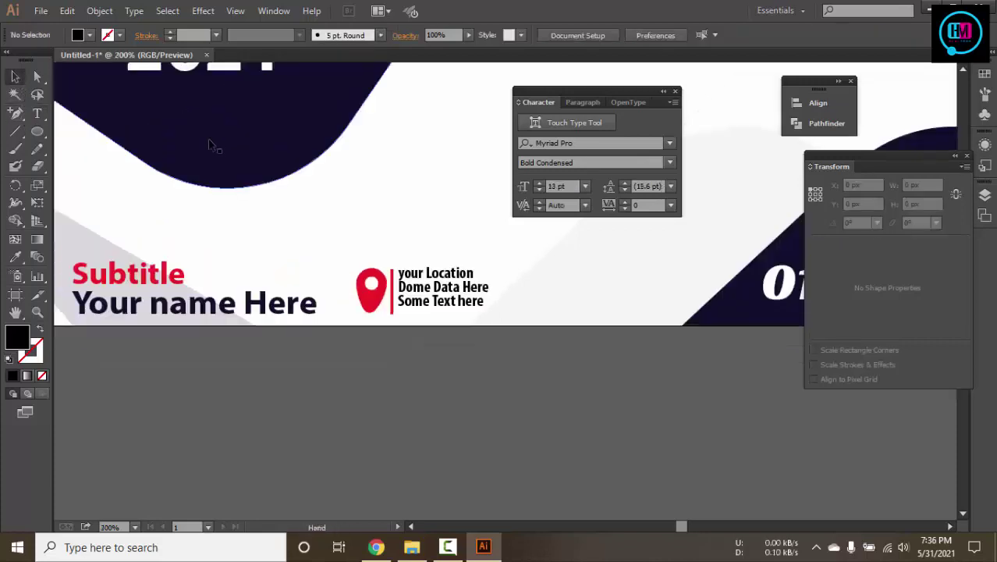
pyautogui.moveTo(425, 303); pyautogui.dragTo(421, 290)
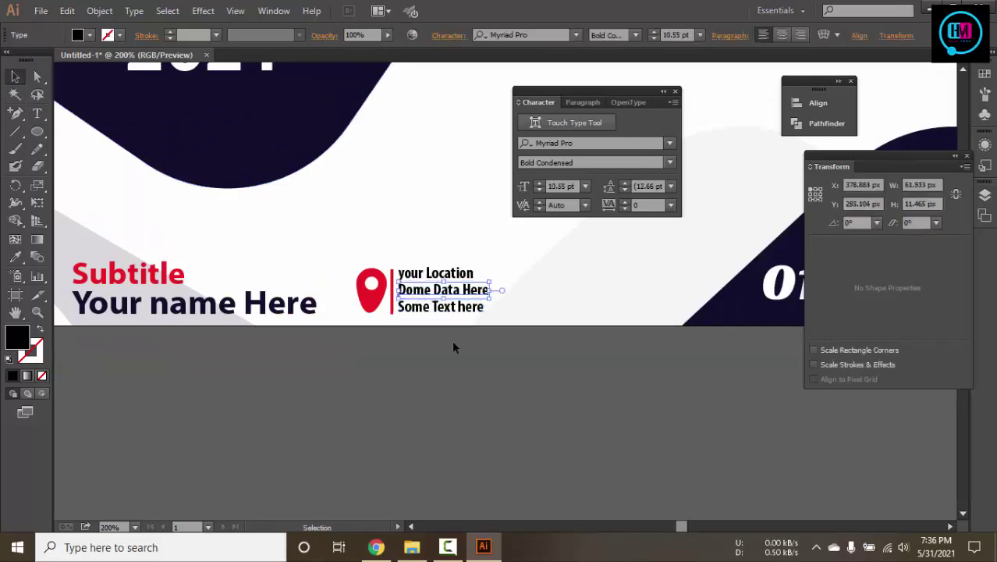
# Change the font style of the "your Location" line to Semibold
pyautogui.hotkey('ctrl', '-')
pyautogui.hotkey('ctrl', '-')
pyautogui.moveTo(453, 342); pyautogui.dragTo(353, 460)
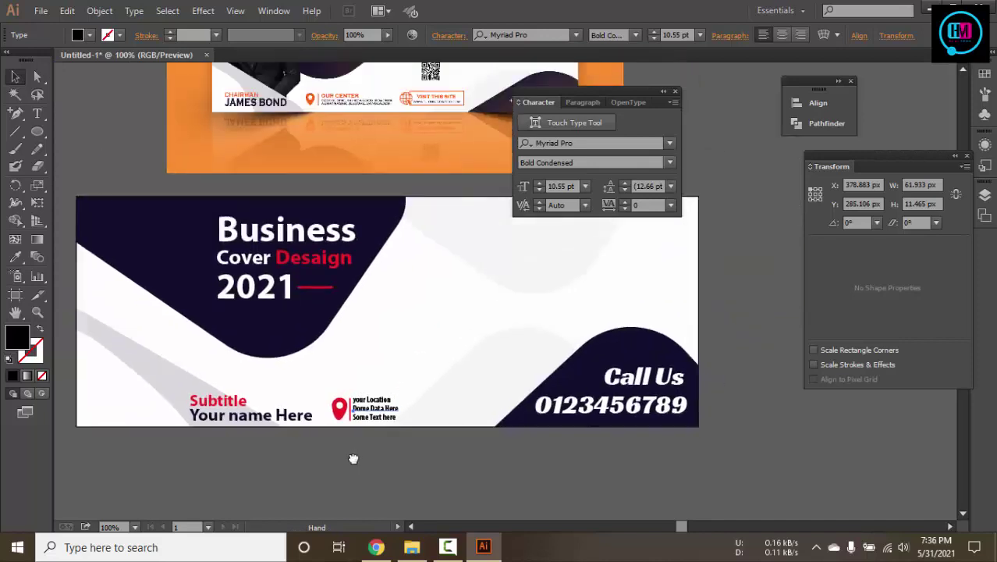
pyautogui.keyDown('ctrl'); pyautogui.click(368, 391); pyautogui.keyUp('ctrl')
pyautogui.keyDown('ctrl'); pyautogui.click(368, 391); pyautogui.keyUp('ctrl')
pyautogui.keyDown('ctrl'); pyautogui.click(368, 391); pyautogui.keyUp('ctrl')
pyautogui.keyDown('ctrl'); pyautogui.click(367, 391); pyautogui.keyUp('ctrl')
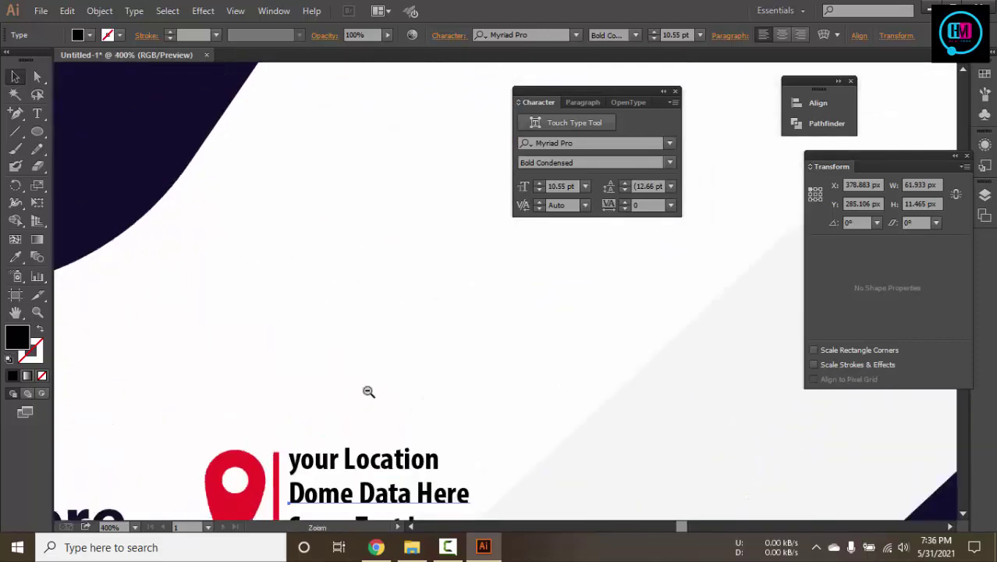
pyautogui.moveTo(512, 414); pyautogui.dragTo(539, 328)
pyautogui.click(383, 378)
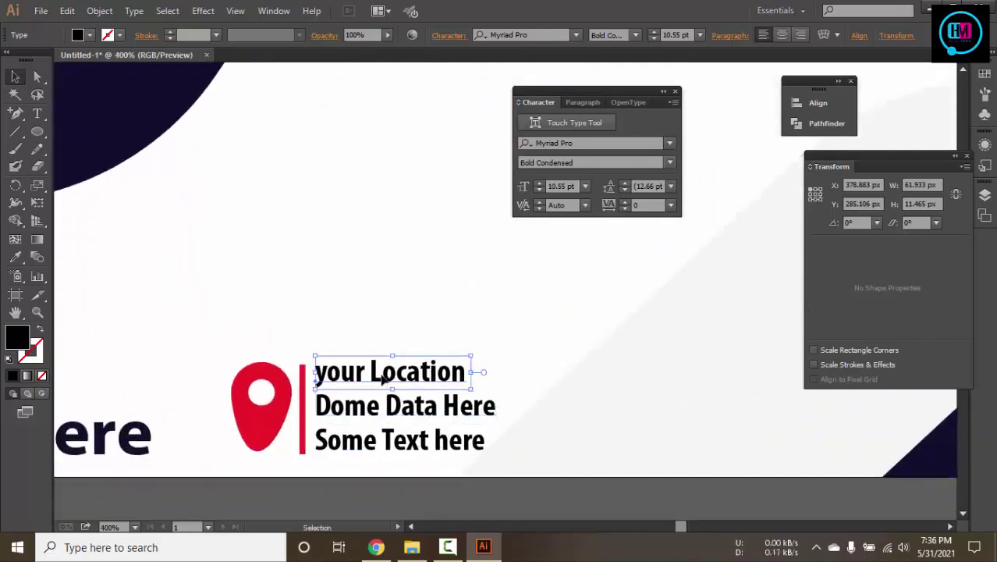
pyautogui.click(613, 36)
pyautogui.press('Down')
pyautogui.press('Down')
pyautogui.press('Down')
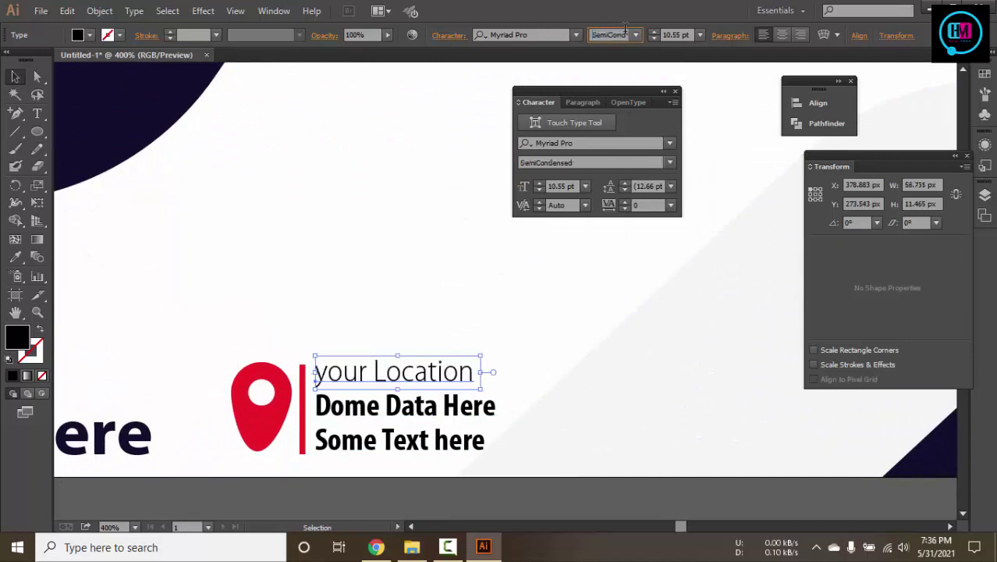
pyautogui.press('Down')
pyautogui.press('Down')
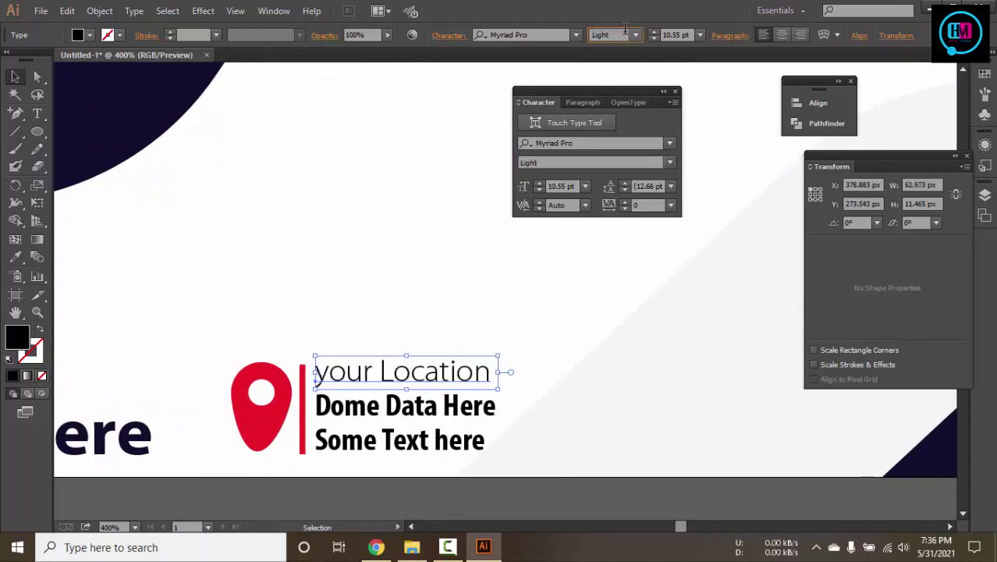
pyautogui.press('Down')
pyautogui.press('Down')
pyautogui.press('Down')
pyautogui.press('Down')
pyautogui.press('Down')
pyautogui.press('Down')
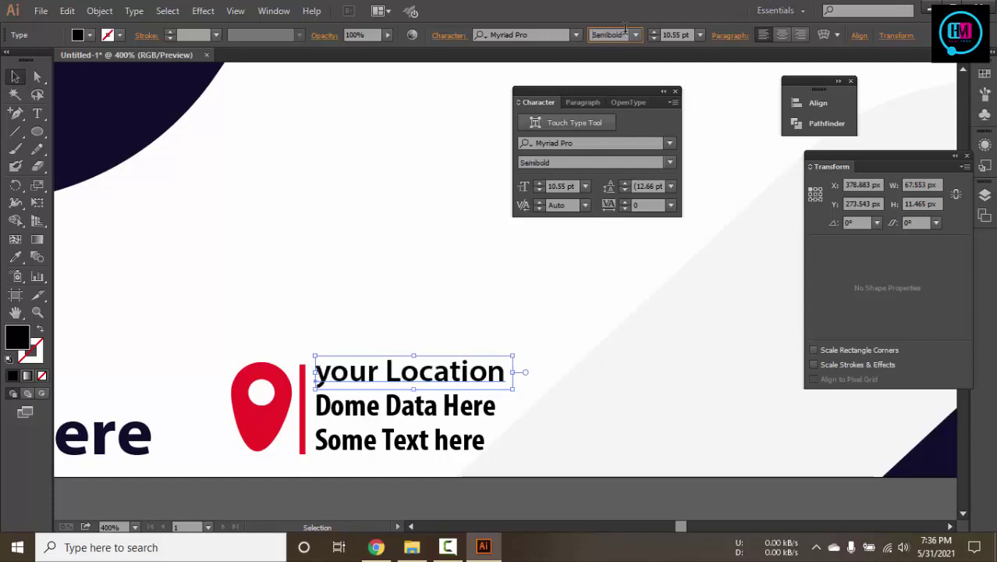
# Change the font style of the "Dome Data Here" line to SemiExtended
pyautogui.click(456, 407)
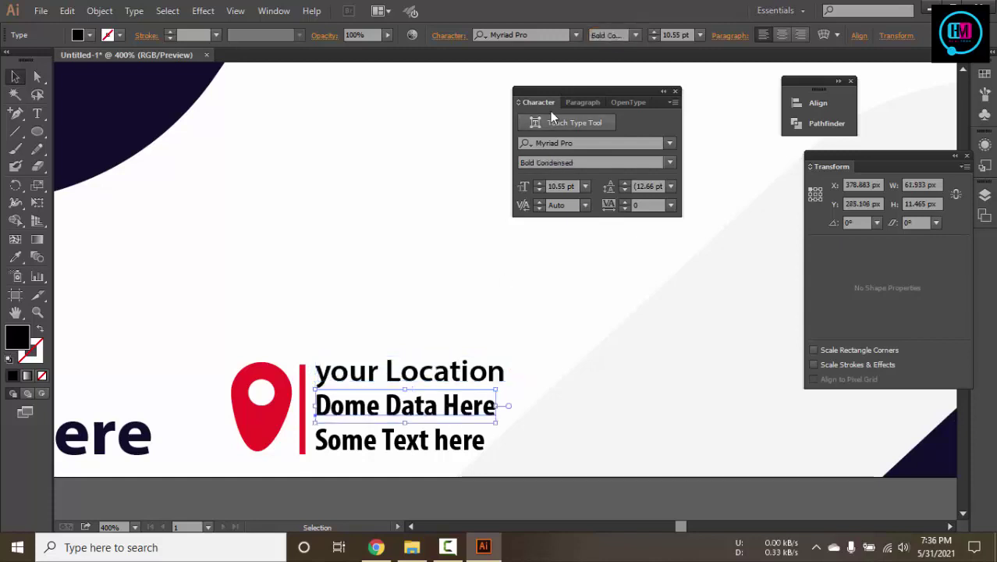
pyautogui.click(636, 35)
pyautogui.click(636, 240)
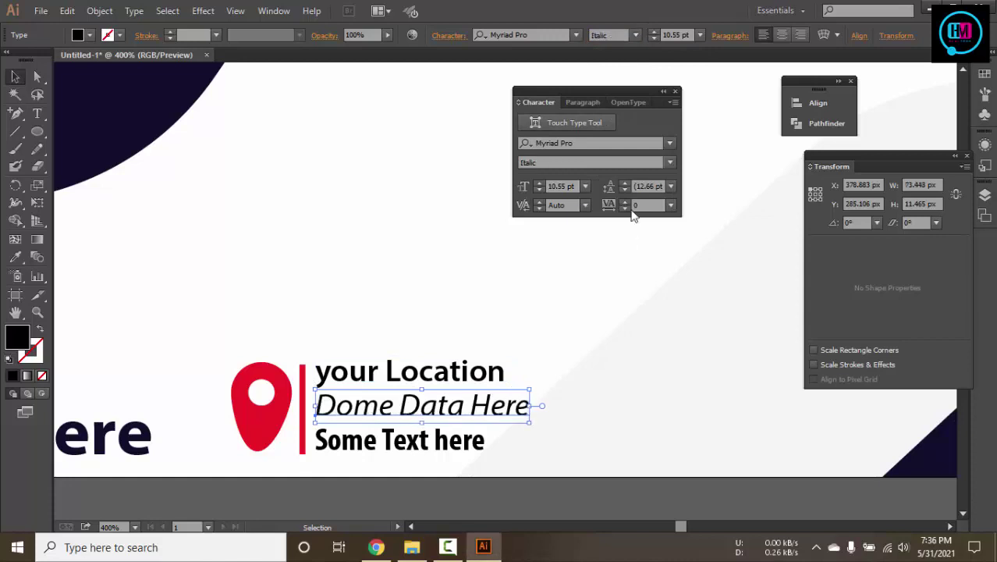
pyautogui.click(599, 34)
pyautogui.press('Down')
pyautogui.press('Down')
pyautogui.press('Down')
pyautogui.press('Down')
pyautogui.press('Down')
pyautogui.press('Down')
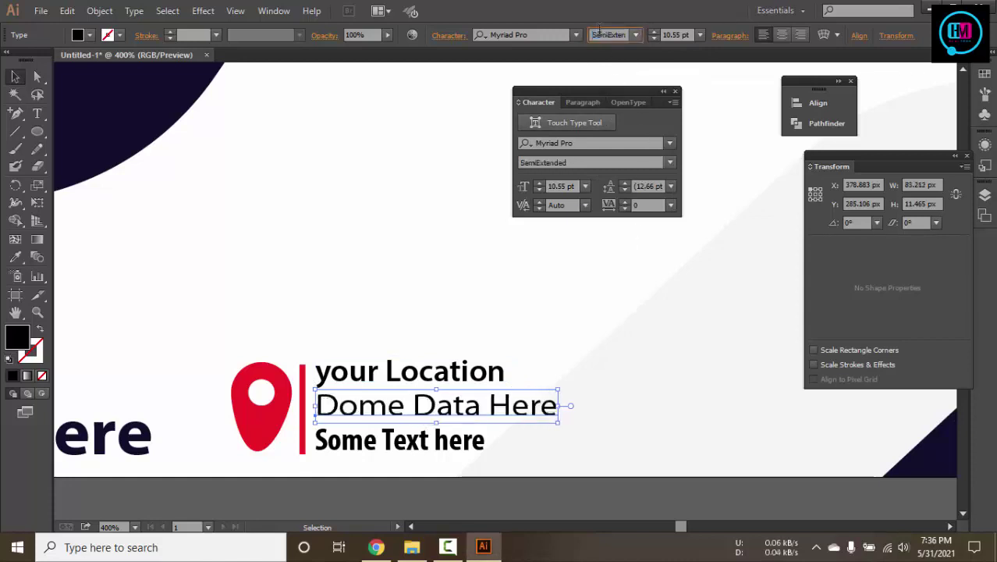
# Copy the text style of the "Dome Data Here" line onto the "Some Text here" line with the Eyedropper
pyautogui.click(447, 442)
pyautogui.press('i')
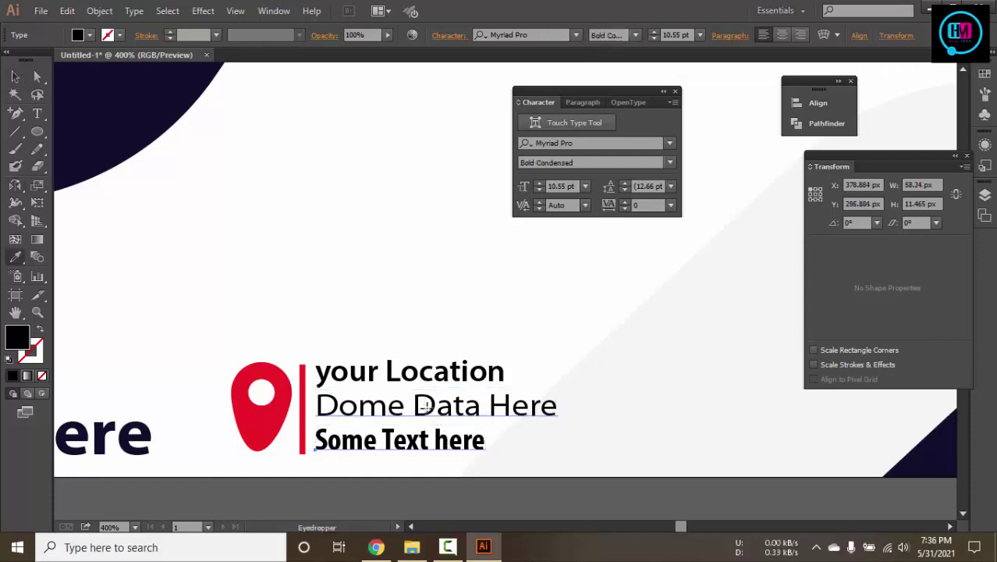
pyautogui.click(431, 406)
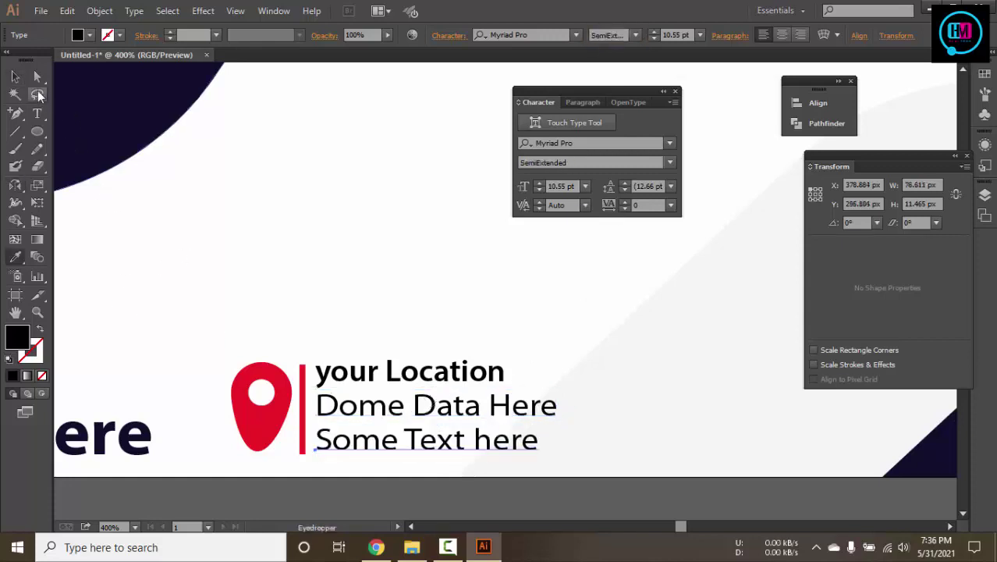
pyautogui.click(15, 77)
pyautogui.click(324, 232)
# Try center paragraph alignment on the three address lines beside the location pin, and undo it
pyautogui.press('a')
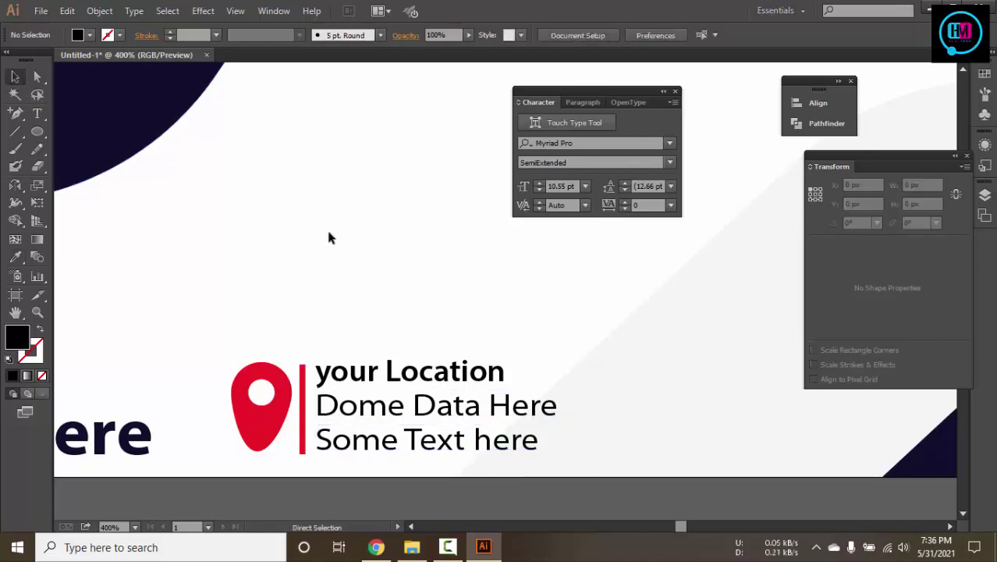
pyautogui.click(351, 409)
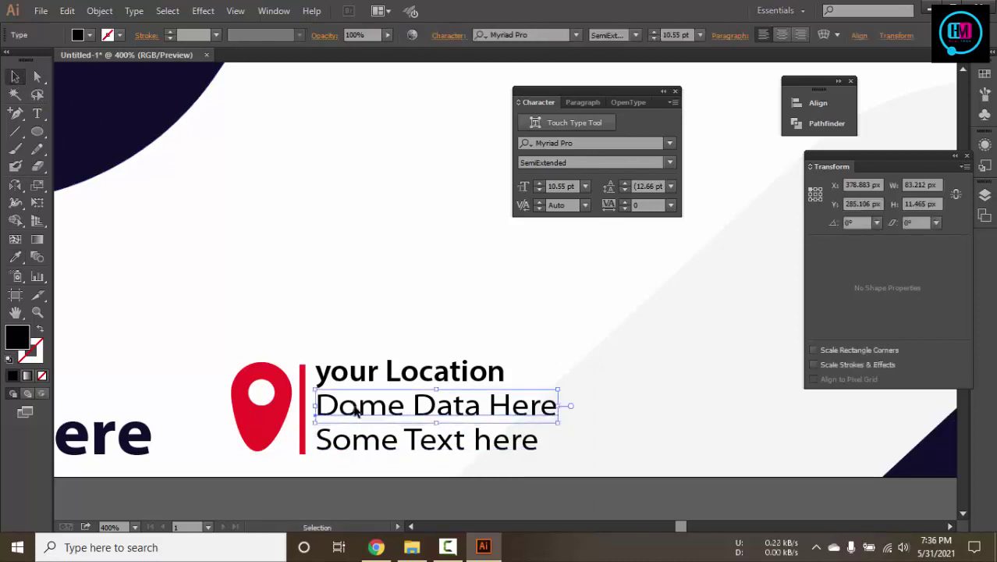
pyautogui.press('Right')
pyautogui.click(359, 438)
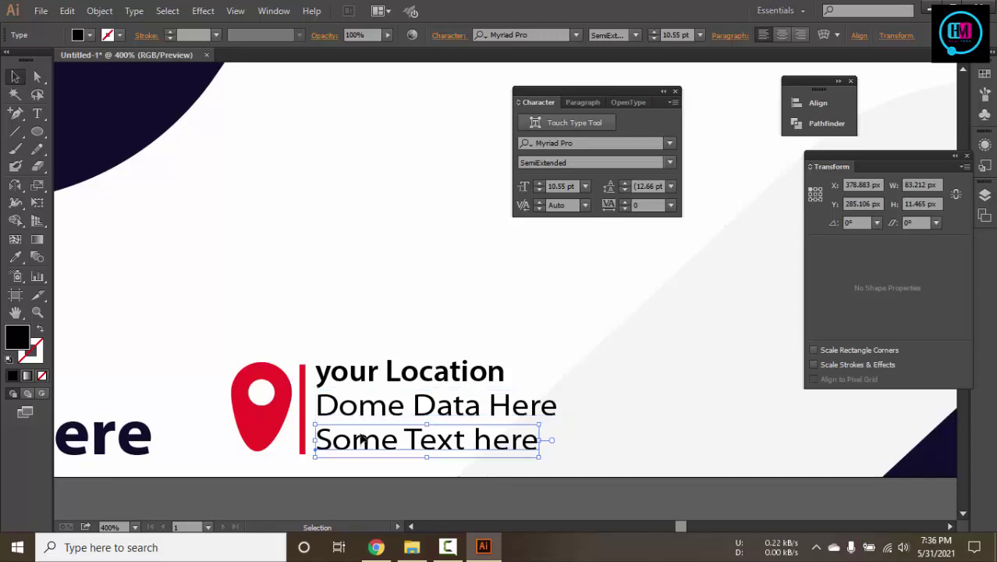
pyautogui.keyDown('shift'); pyautogui.click(365, 409); pyautogui.keyUp('shift')
pyautogui.keyDown('shift'); pyautogui.click(367, 402); pyautogui.keyUp('shift')
pyautogui.keyDown('shift'); pyautogui.click(360, 375); pyautogui.keyUp('shift')
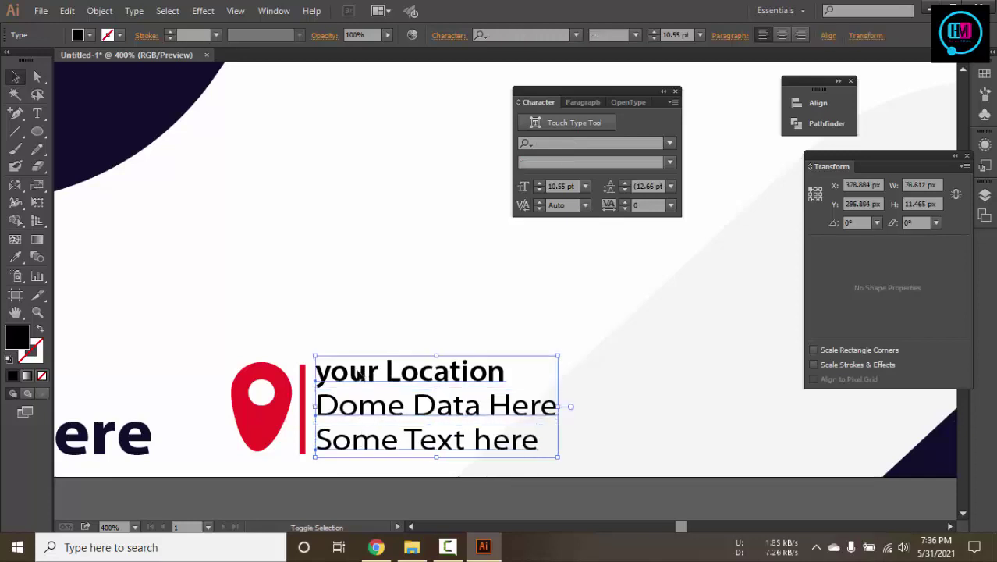
pyautogui.click(787, 36)
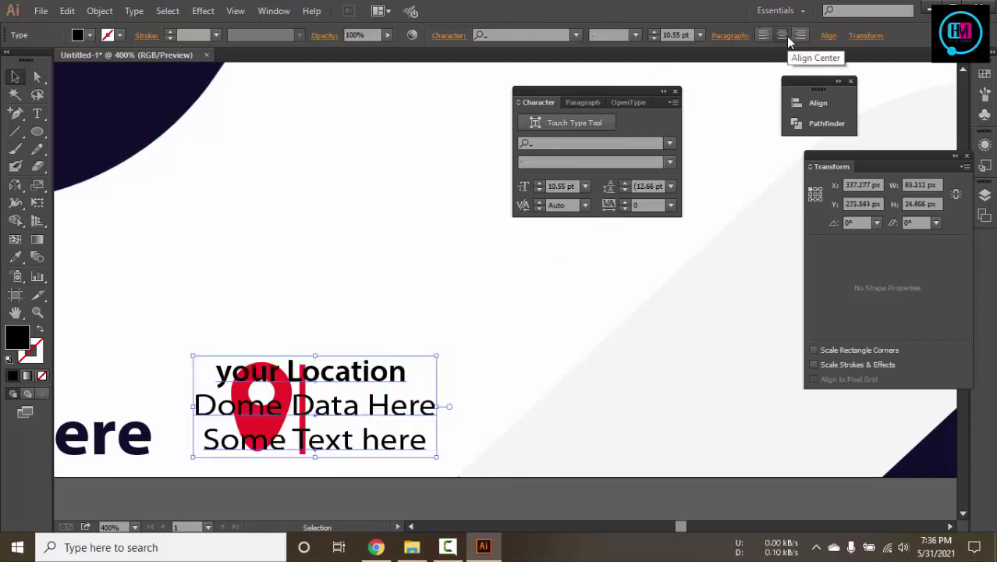
pyautogui.hotkey('ctrl', 'z')
# Try to align the three address lines to their vertical centers, and undo the alignment
pyautogui.click(830, 36)
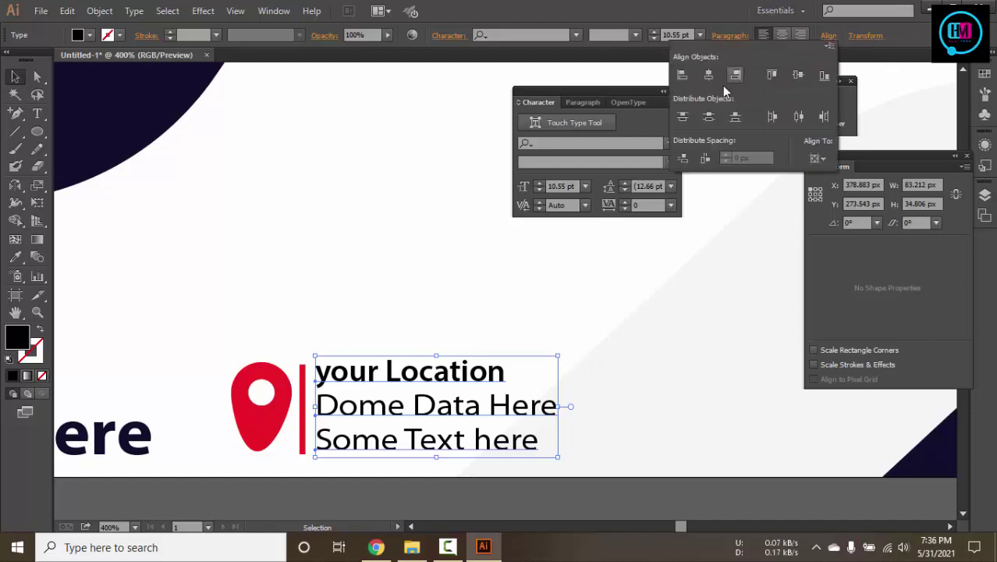
pyautogui.click(797, 76)
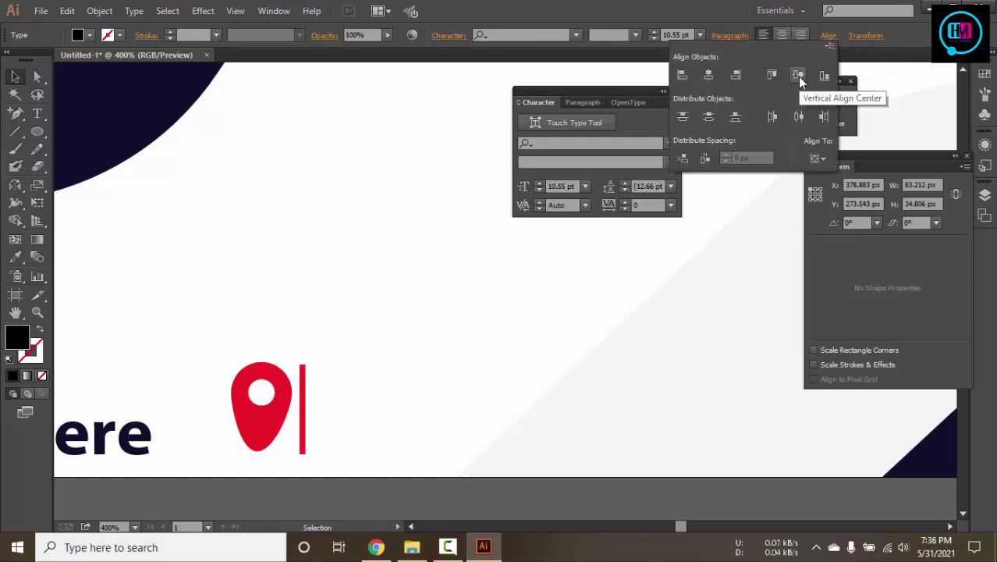
pyautogui.hotkey('ctrl', '-')
pyautogui.hotkey('ctrl', '-')
pyautogui.hotkey('ctrl', '-')
pyautogui.hotkey('ctrl', '-')
pyautogui.hotkey('ctrl', '-')
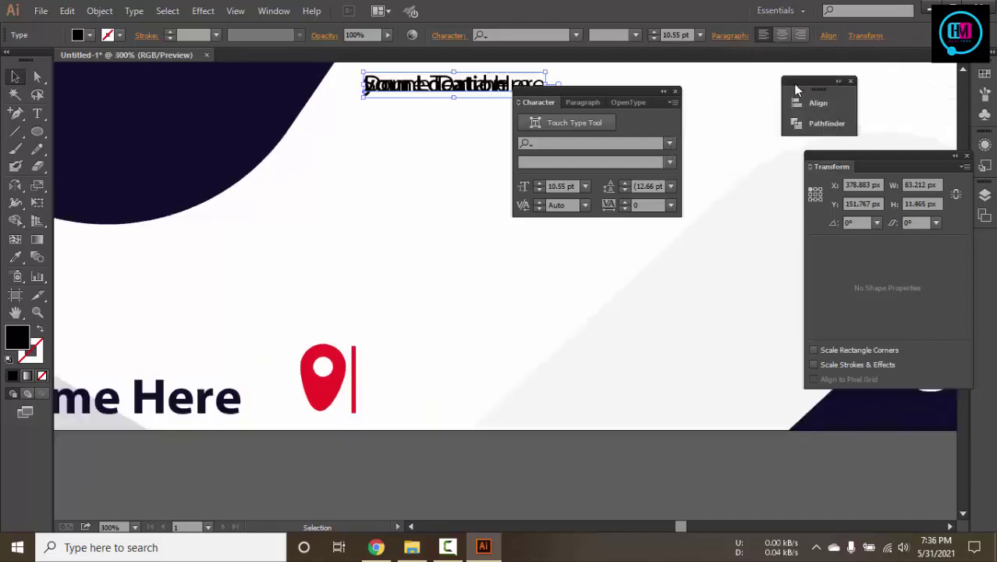
pyautogui.hotkey('ctrl', 'z')
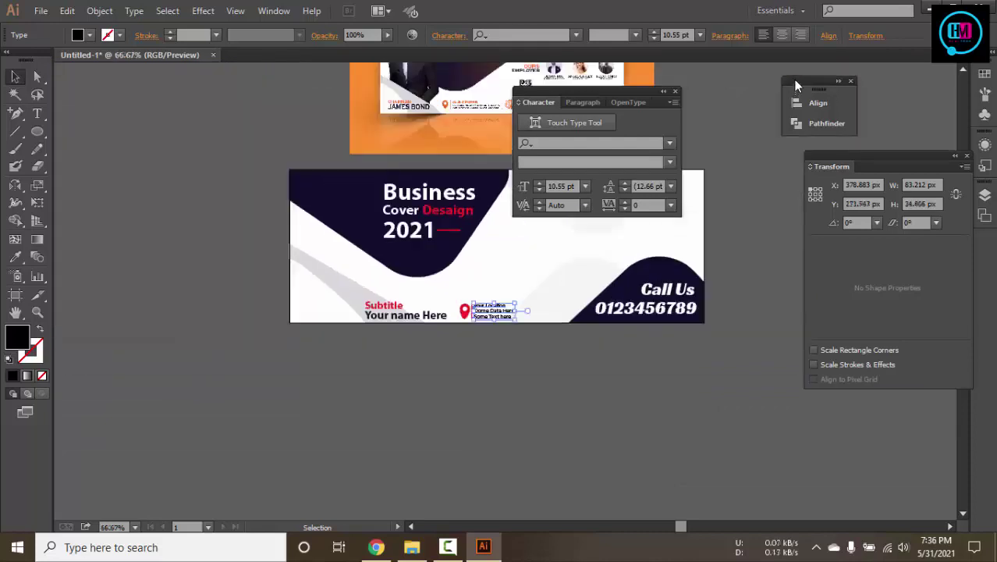
# Using "Dome Data Here" as the key object, distribute the three address lines by horizontal centers and finally by left edges
pyautogui.click(534, 274)
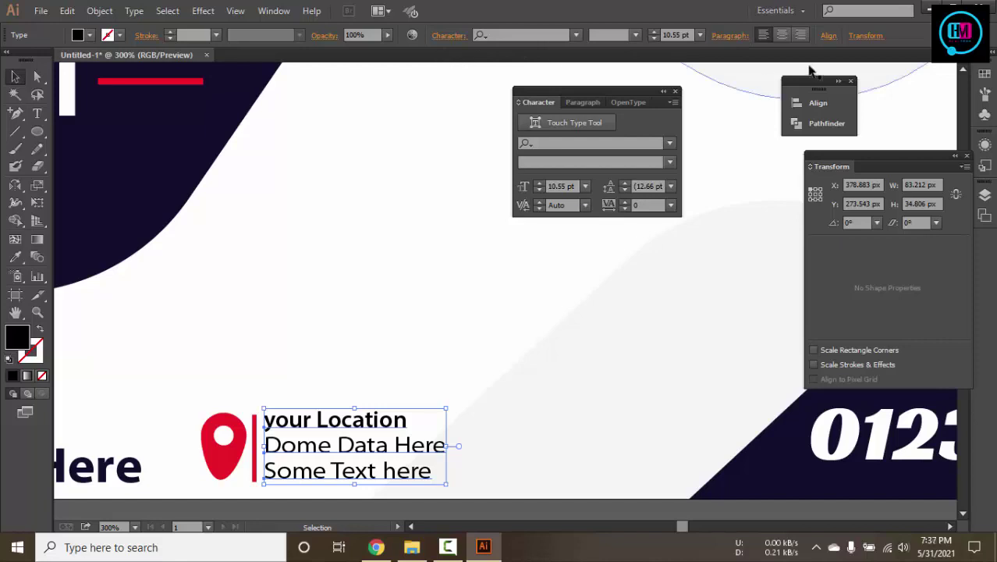
pyautogui.click(832, 38)
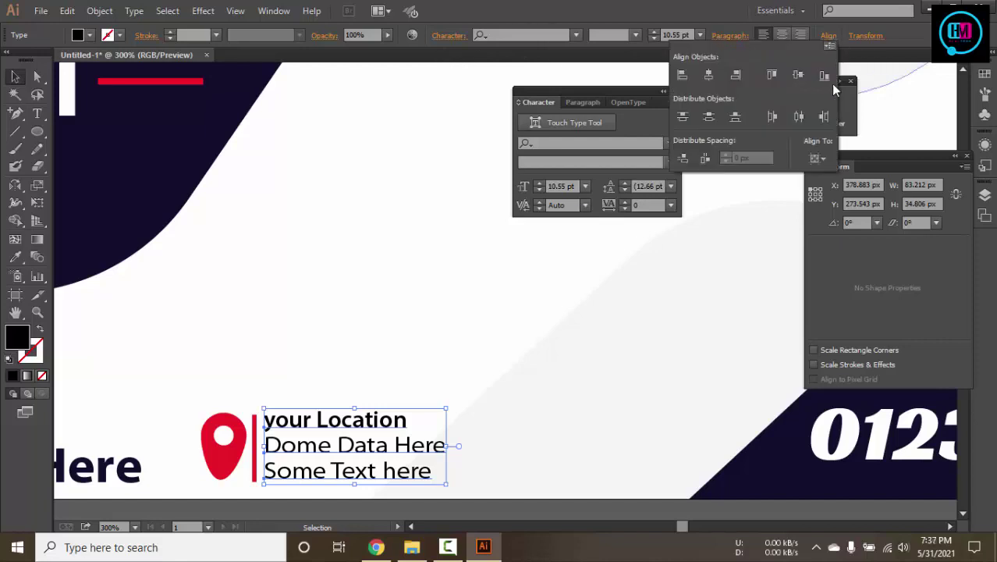
pyautogui.scroll(-5, 663, 234)
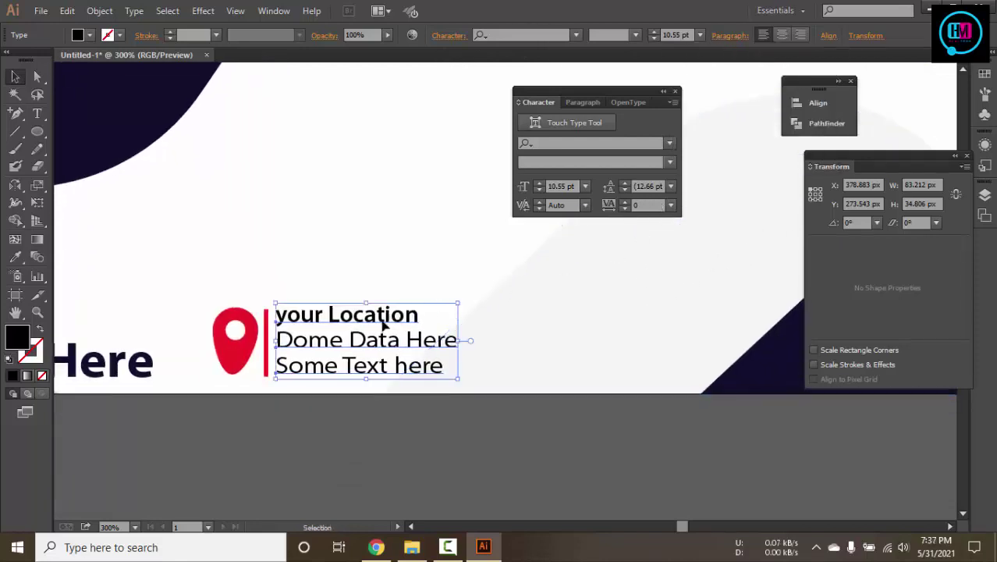
pyautogui.click(372, 339)
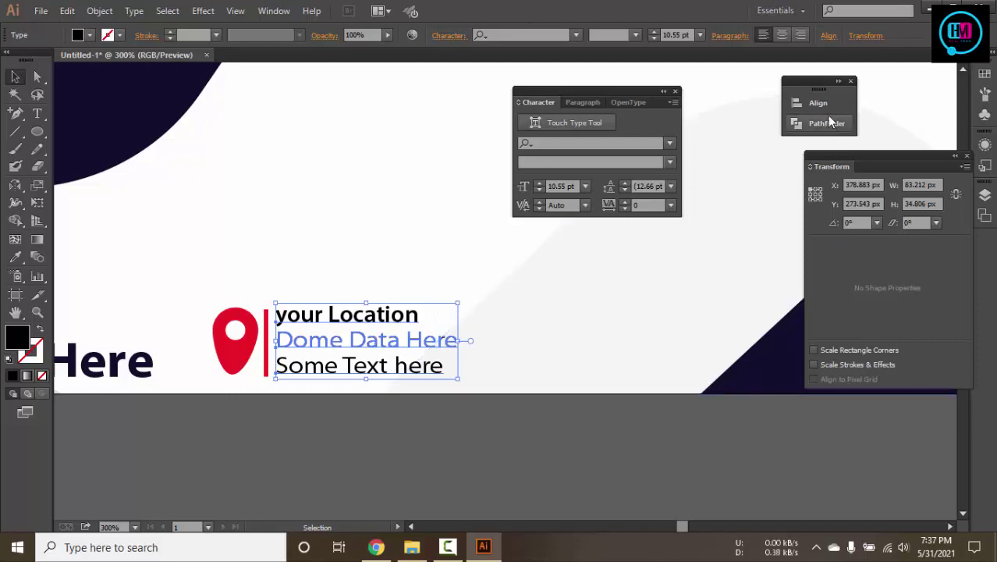
pyautogui.click(818, 104)
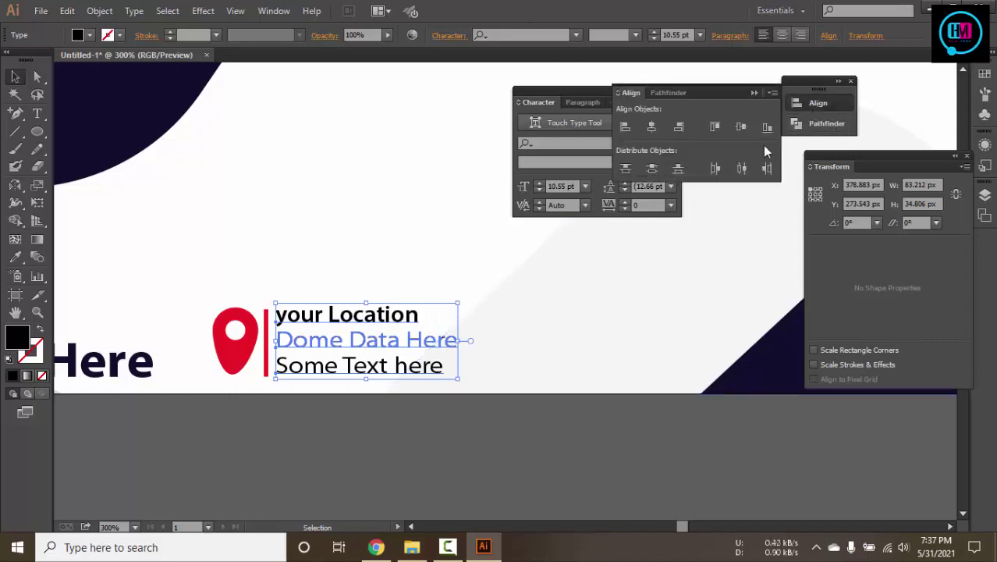
pyautogui.click(741, 169)
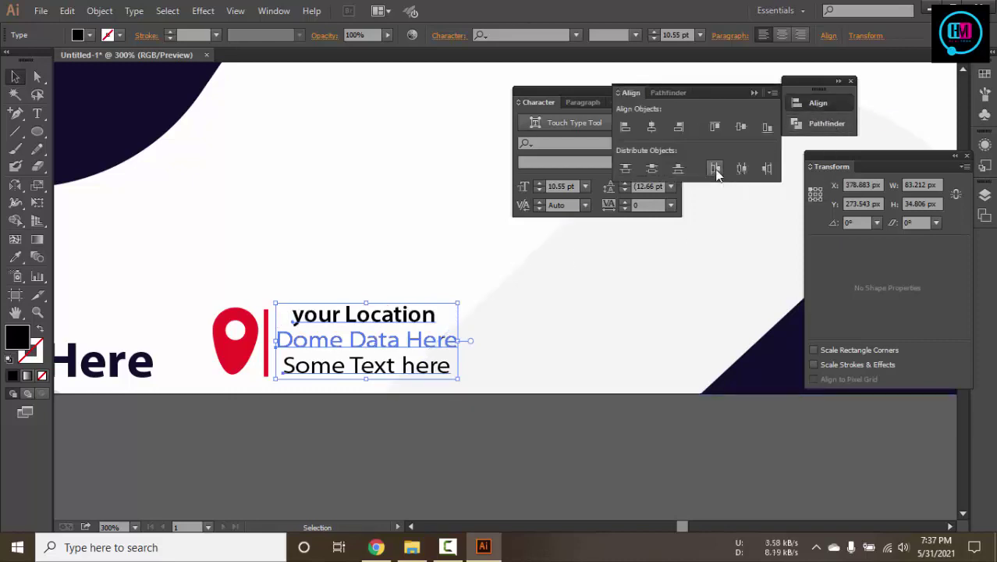
pyautogui.click(715, 170)
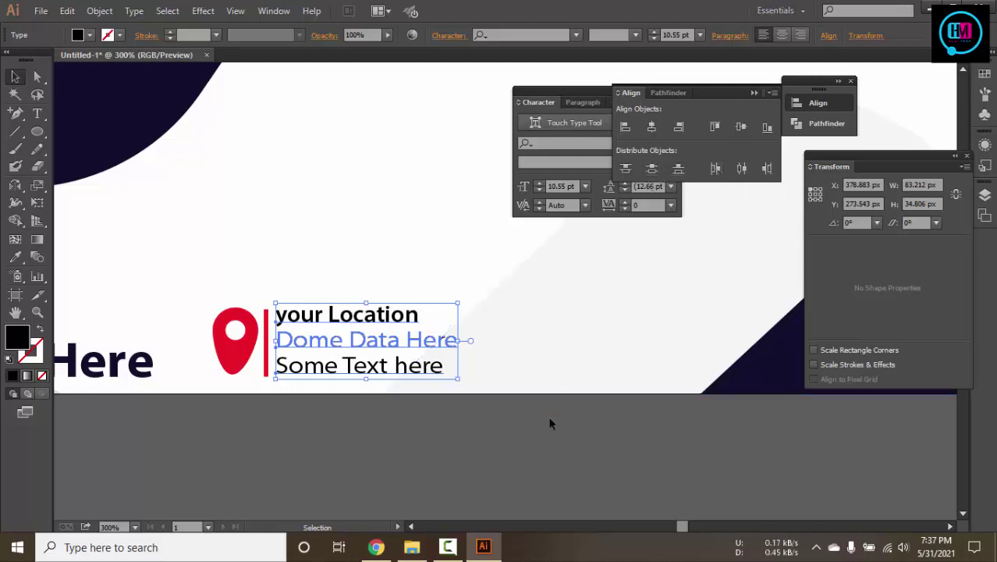
pyautogui.click(534, 444)
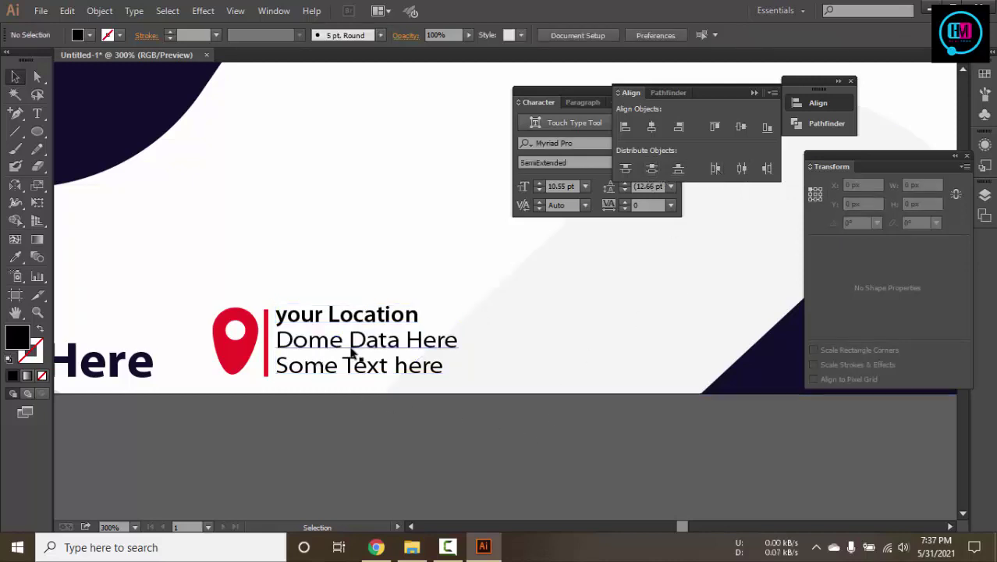
# Move the subtitle and name text slightly left, away from the location pin
pyautogui.hotkey('ctrl', '1')
pyautogui.moveTo(368, 285); pyautogui.dragTo(287, 436)
pyautogui.click(411, 187)
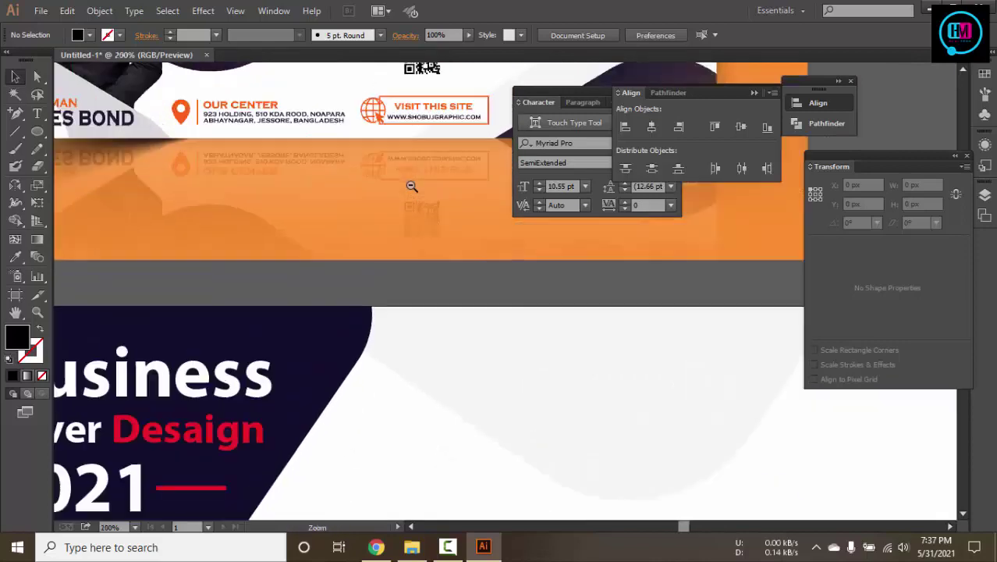
pyautogui.keyDown('alt'); pyautogui.click(412, 186); pyautogui.keyUp('alt')
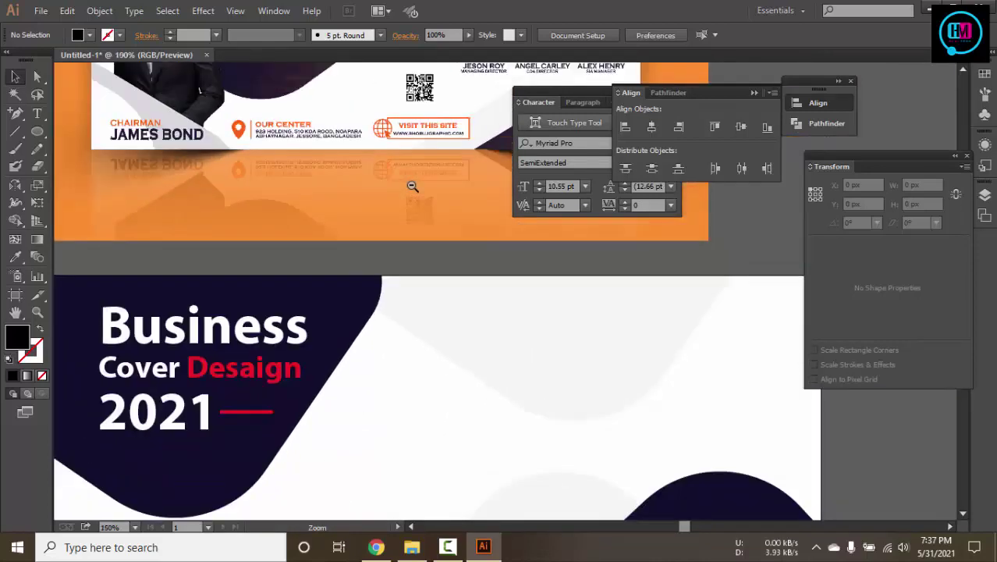
pyautogui.keyDown('alt'); pyautogui.click(409, 185); pyautogui.keyUp('alt')
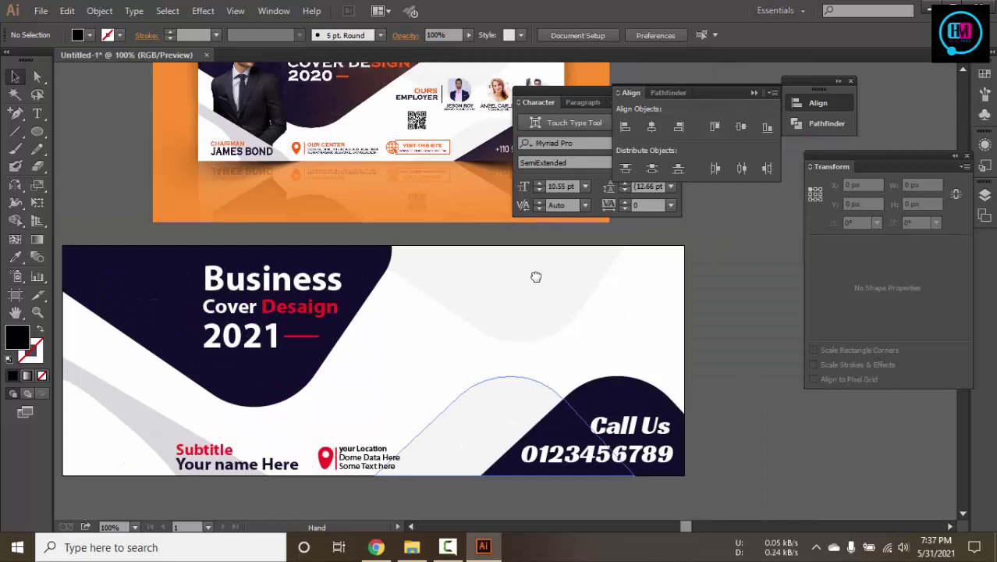
pyautogui.moveTo(537, 277); pyautogui.dragTo(534, 271)
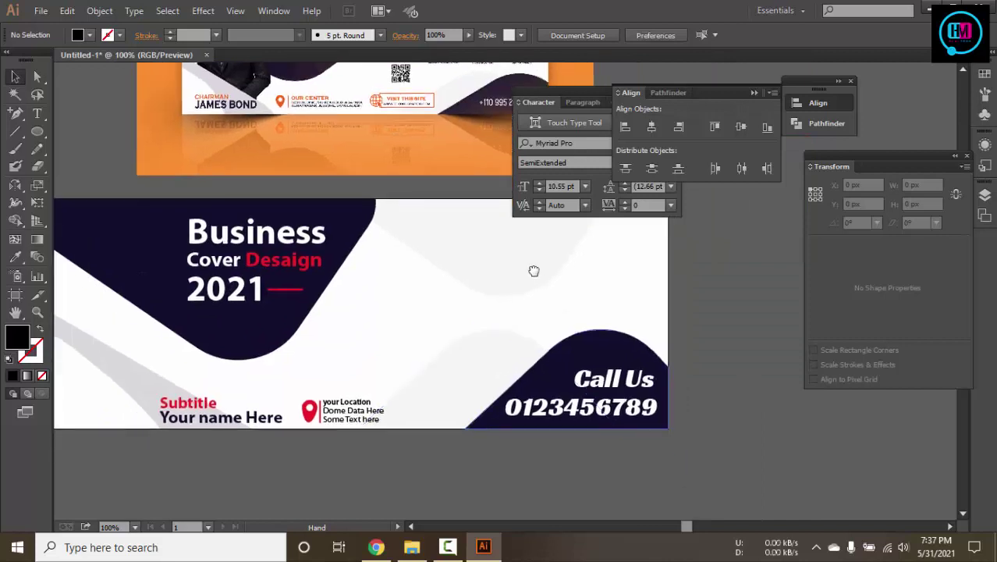
pyautogui.click(268, 420)
pyautogui.moveTo(267, 420); pyautogui.dragTo(260, 420)
# Group the location pin, its red divider bar and the three address lines
pyautogui.click(338, 422)
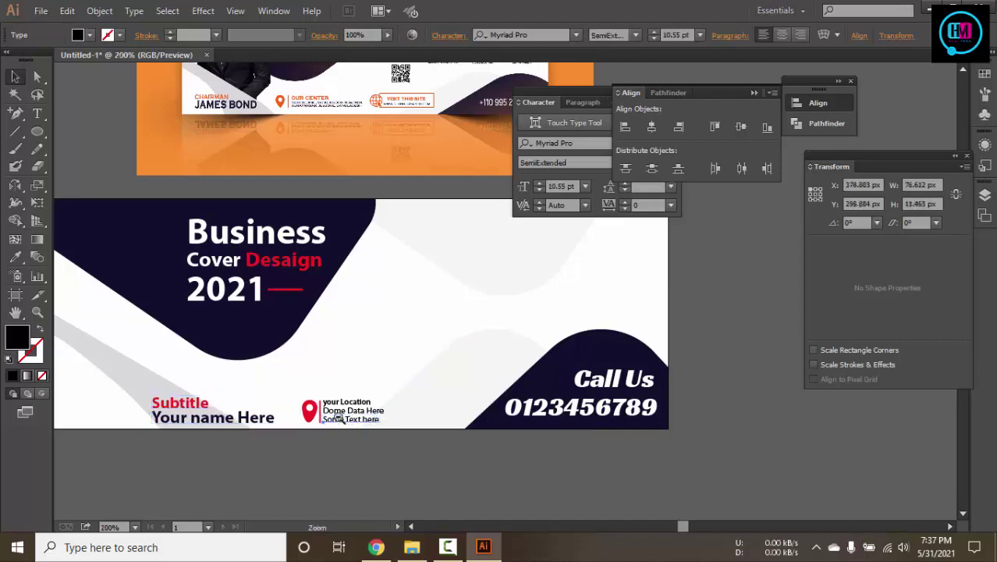
pyautogui.scroll(3, 338, 421)
pyautogui.click(264, 407)
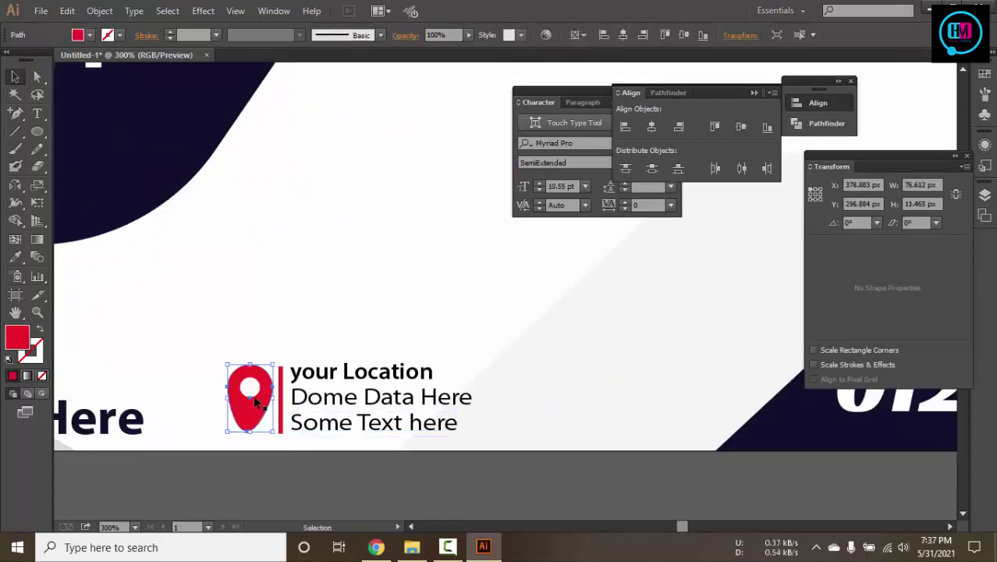
pyautogui.keyDown('shift'); pyautogui.click(310, 376); pyautogui.keyUp('shift')
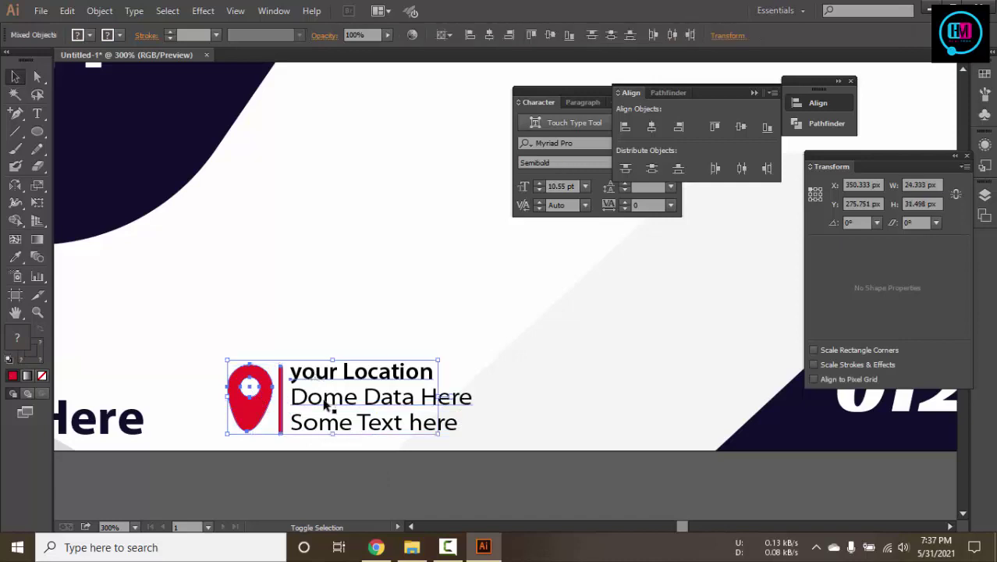
pyautogui.keyDown('shift'); pyautogui.click(327, 400); pyautogui.keyUp('shift')
pyautogui.keyDown('shift'); pyautogui.click(341, 428); pyautogui.keyUp('shift')
pyautogui.hotkey('ctrl', 'g')
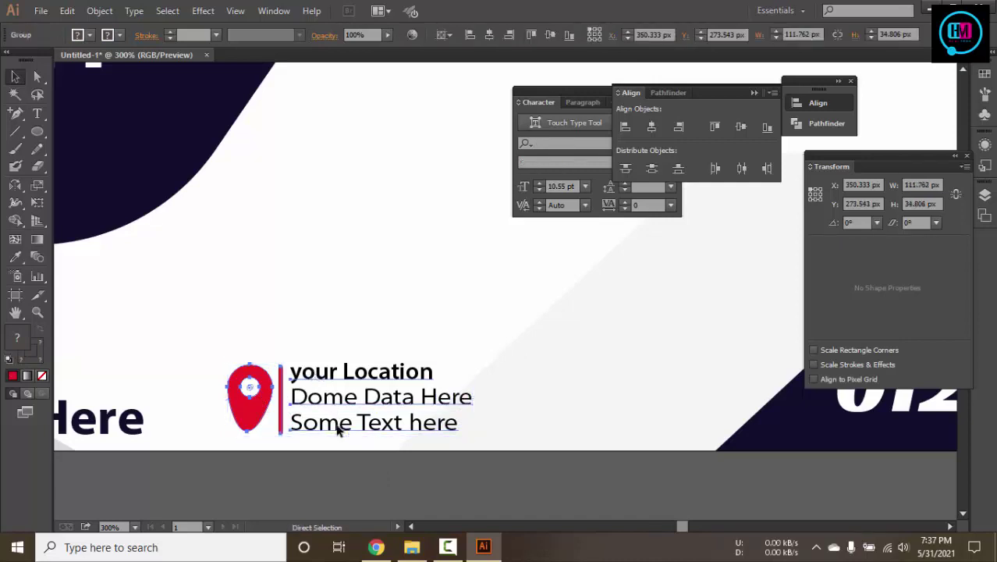
# Nudge the grouped location block 13 px left, closer to the name text
pyautogui.press('v')
pyautogui.press('Left')
pyautogui.press('Left')
pyautogui.press('Left')
pyautogui.press('Left')
pyautogui.press('Left')
pyautogui.press('Left')
pyautogui.press('Left')
pyautogui.press('Left')
pyautogui.press('Left')
pyautogui.press('Left')
pyautogui.press('Left')
pyautogui.press('Left')
pyautogui.press('Left')
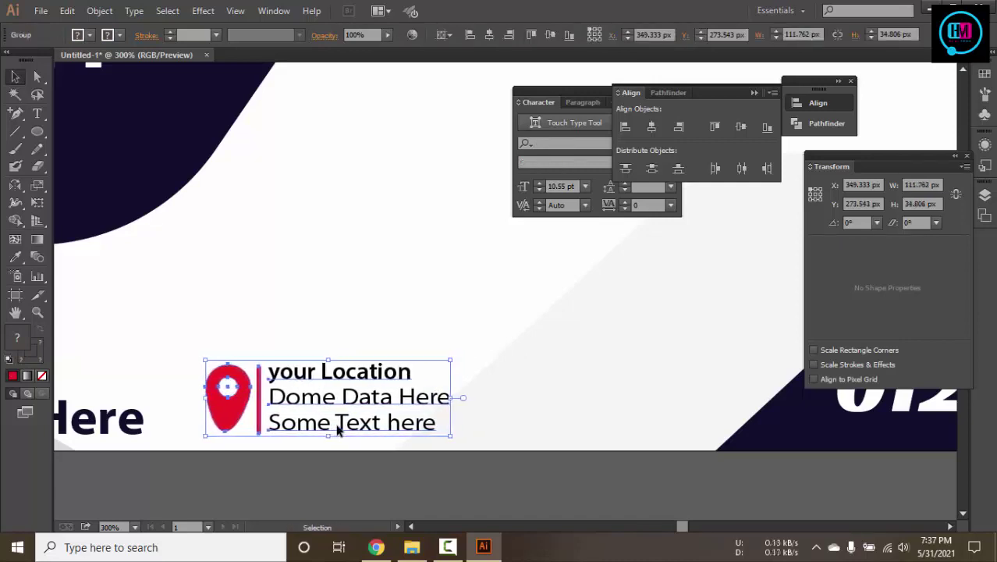
pyautogui.hotkey('ctrl', '-')
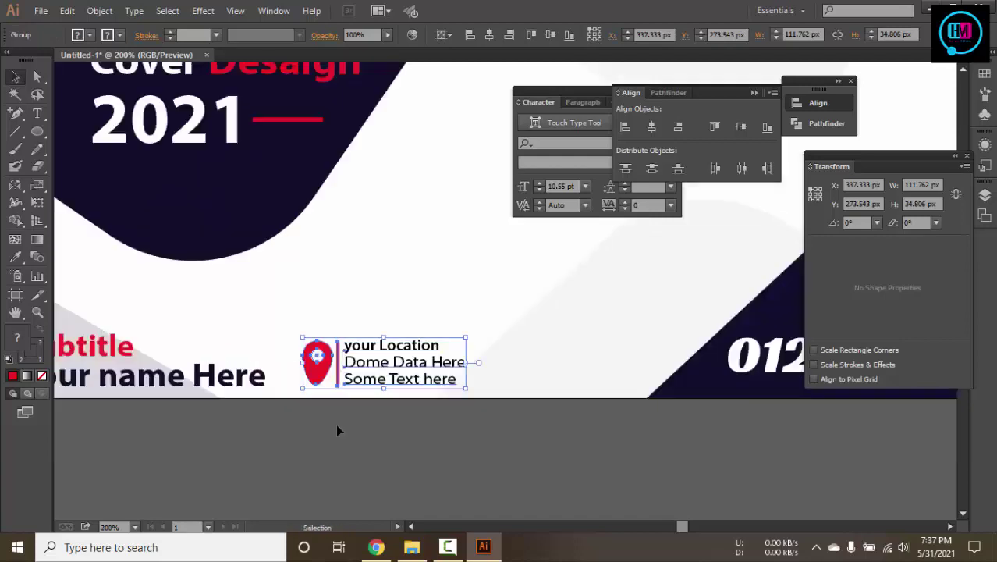
# Draw a rectangle about 106.5 by 31.7 px between the address lines and the phone number
pyautogui.moveTo(559, 466); pyautogui.dragTo(556, 465)
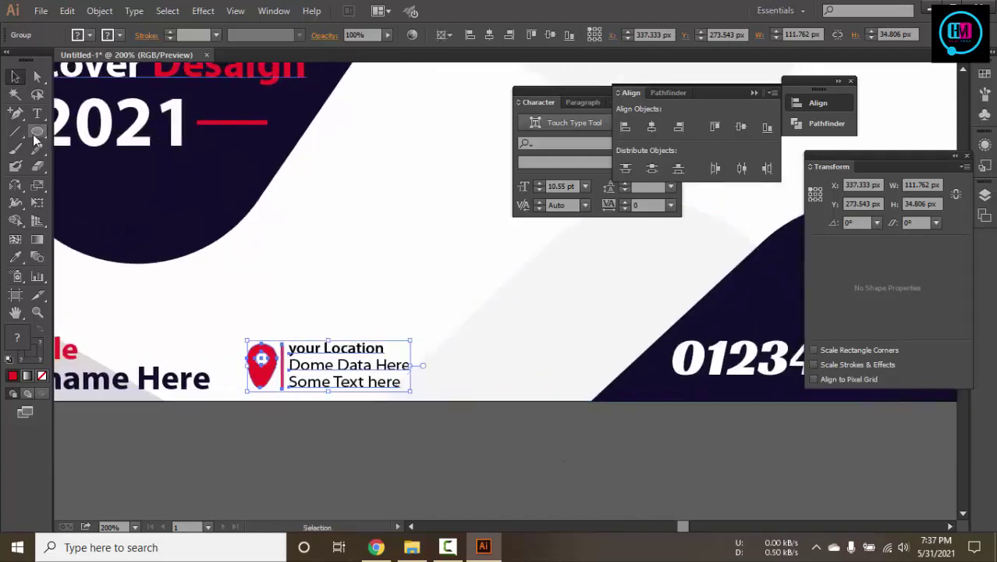
pyautogui.moveTo(37, 132); pyautogui.dragTo(107, 132)
pyautogui.moveTo(465, 313); pyautogui.dragTo(621, 360)
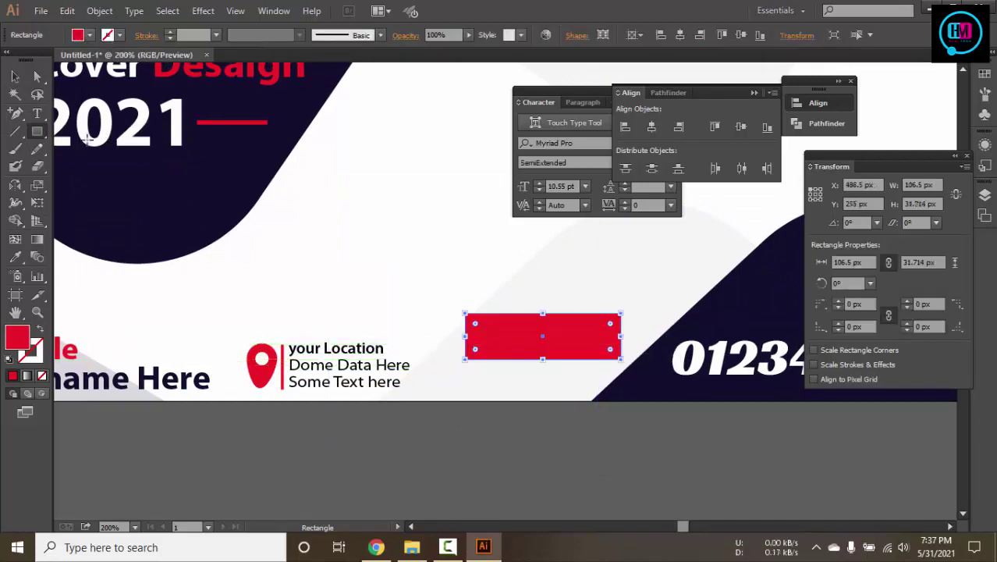
# Swap the rectangle's fill and stroke for a red outline without fill, and set the stroke weight to 2 pt
pyautogui.click(39, 331)
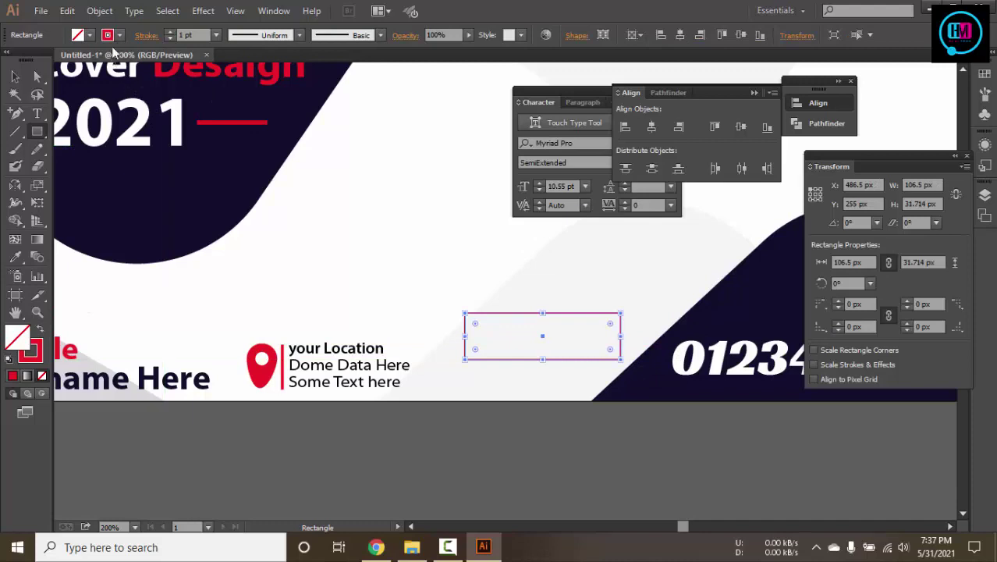
pyautogui.click(195, 35)
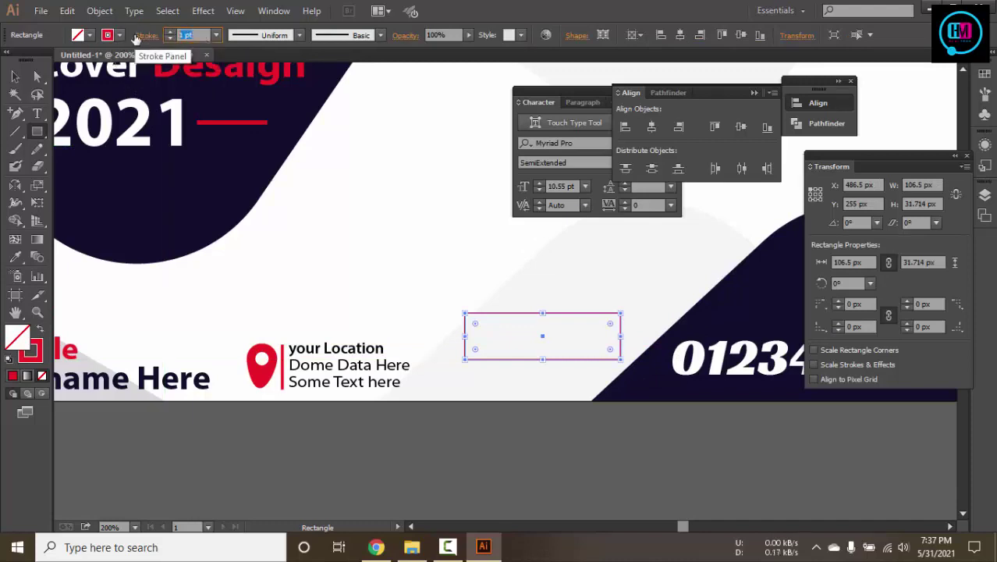
pyautogui.write('2')
pyautogui.press('Return')
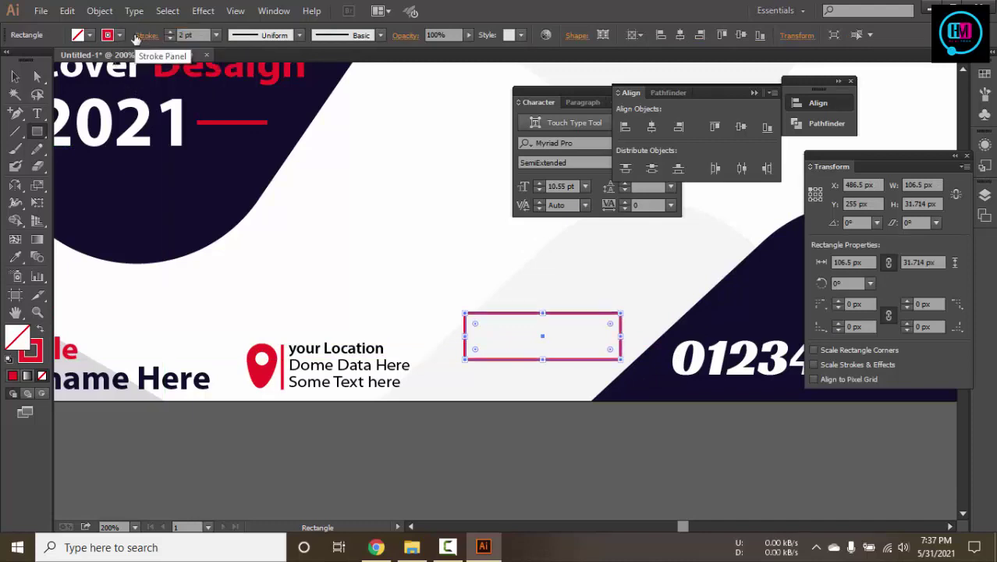
# Check the website box in the reference banner and move the outlined rectangle left and down, level with the address lines
pyautogui.click(13, 77)
pyautogui.click(371, 206)
pyautogui.moveTo(447, 158); pyautogui.dragTo(337, 516)
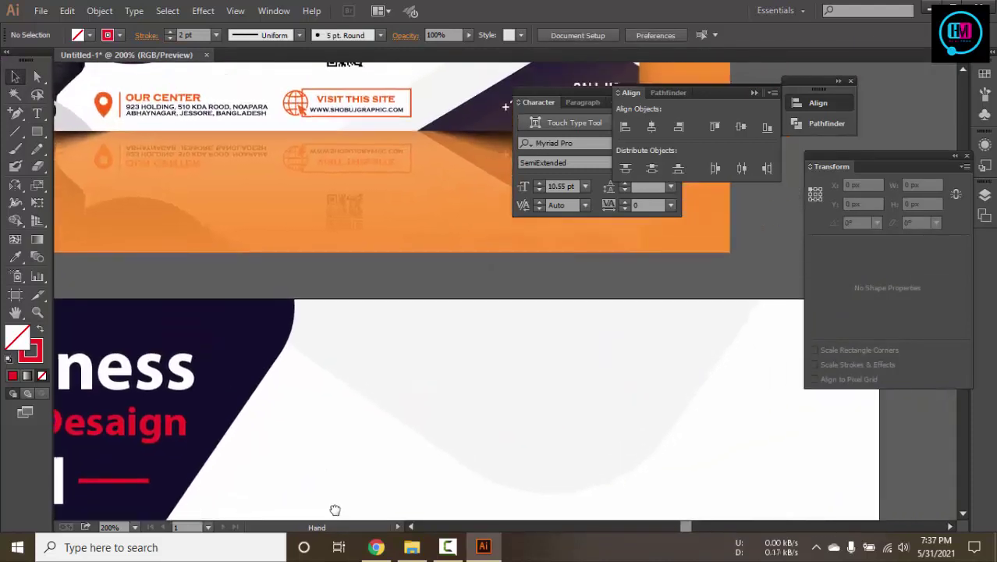
pyautogui.moveTo(335, 510); pyautogui.dragTo(315, 187)
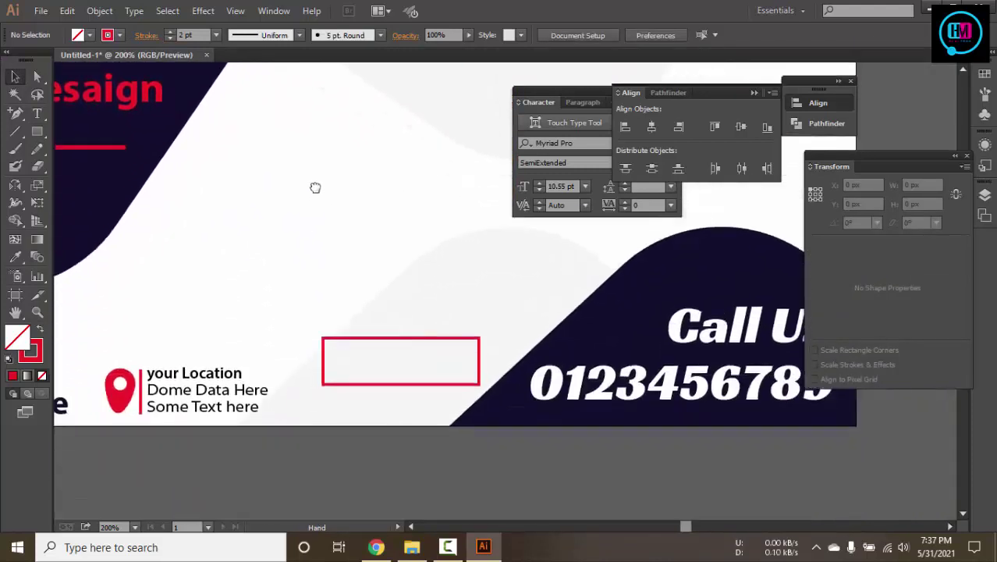
pyautogui.moveTo(394, 389); pyautogui.dragTo(356, 409)
pyautogui.click(378, 390)
pyautogui.click(395, 470)
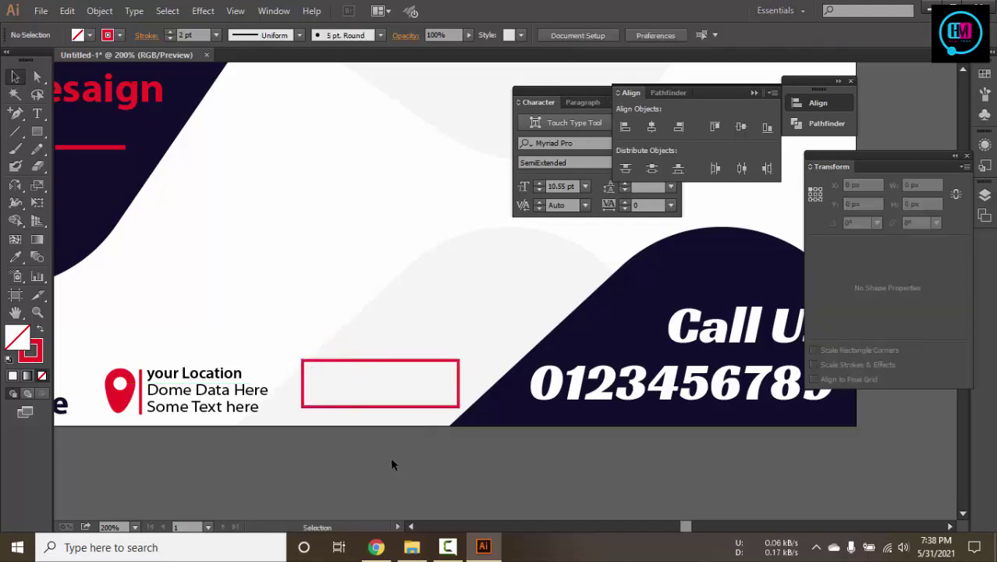
pyautogui.click(222, 396)
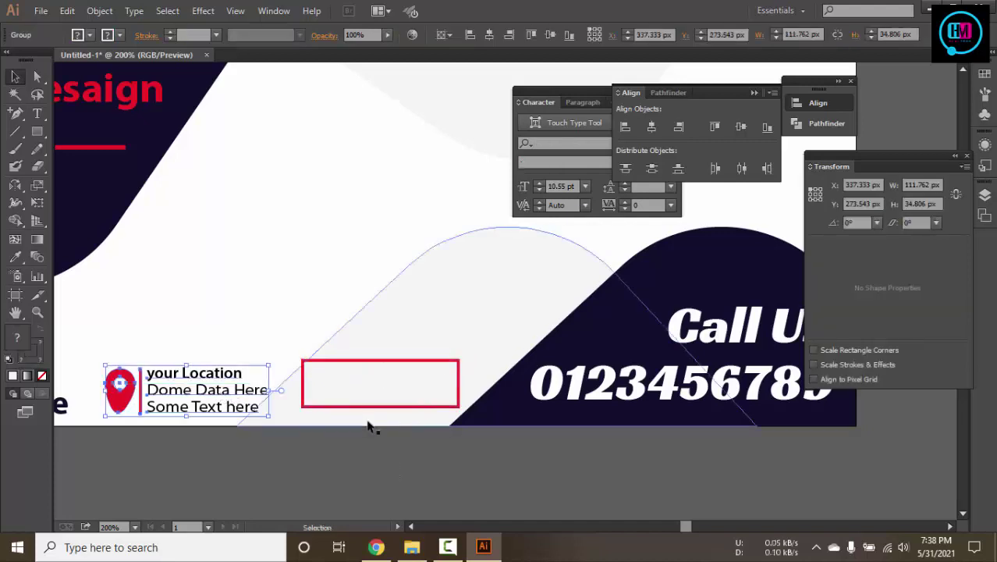
pyautogui.click(383, 547)
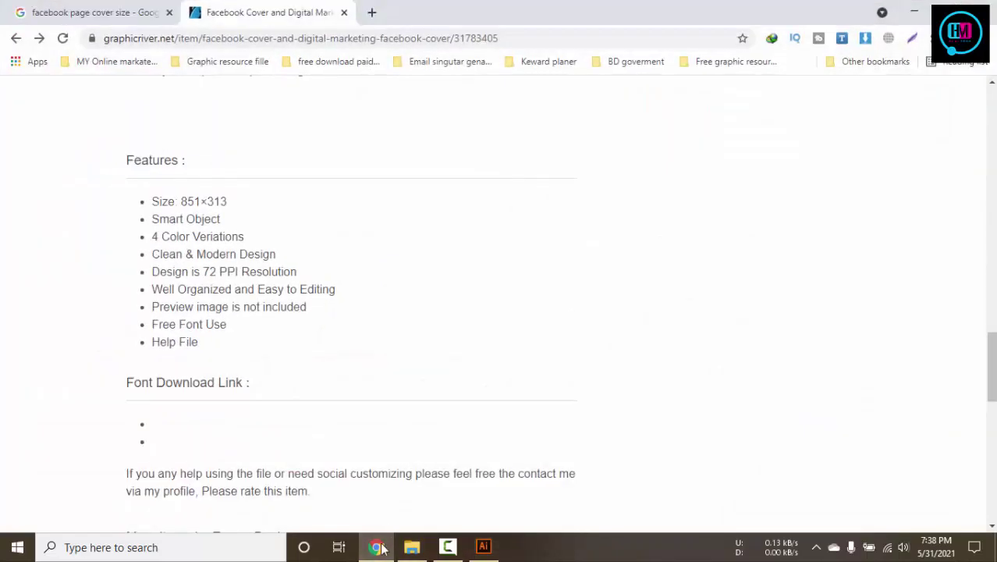
pyautogui.click(392, 546)
pyautogui.click(385, 482)
# Add the text line "Your Site Link Here" in the empty area above the red outlined box
pyautogui.press('t')
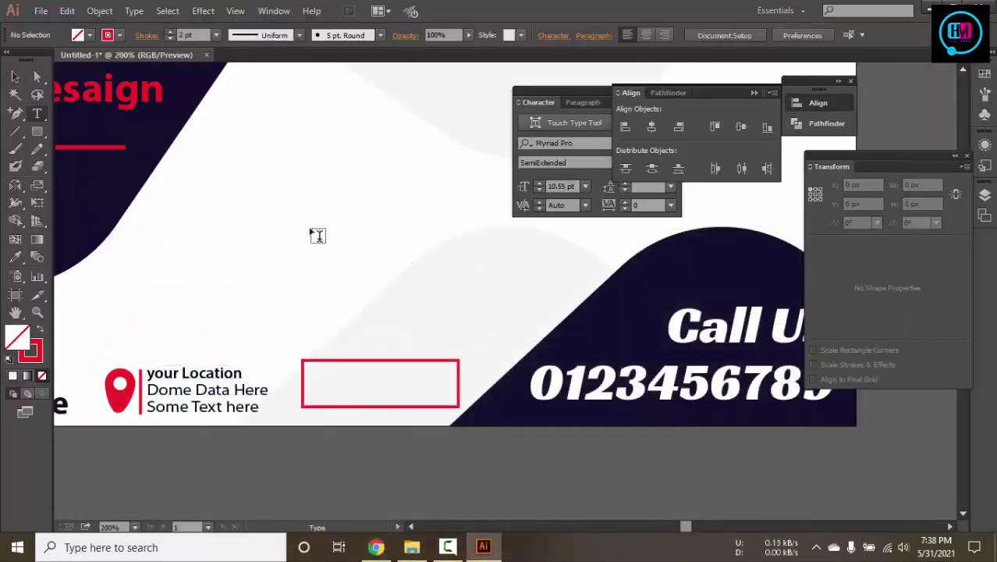
pyautogui.click(317, 236)
pyautogui.write('your Site Link Here')
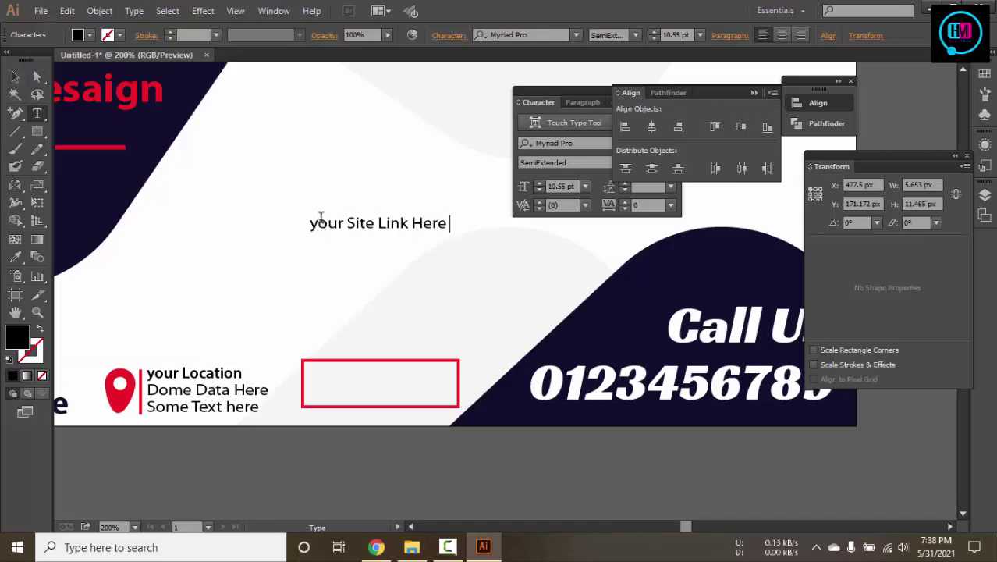
pyautogui.moveTo(319, 223); pyautogui.dragTo(278, 228)
pyautogui.write('Y')
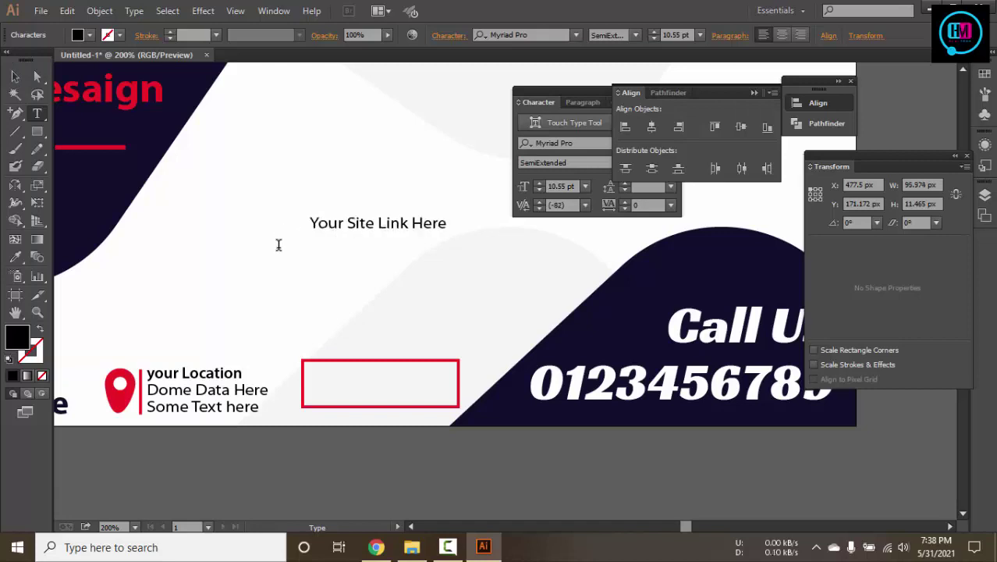
# Move the "Your Site Link Here" text down into the upper part of the red outlined box
pyautogui.click(14, 76)
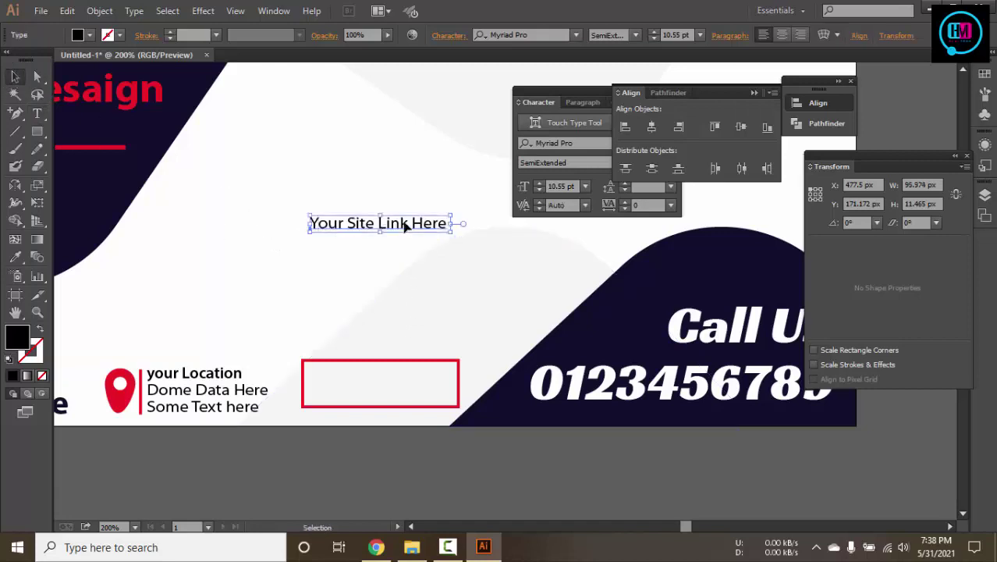
pyautogui.moveTo(405, 223); pyautogui.dragTo(400, 379)
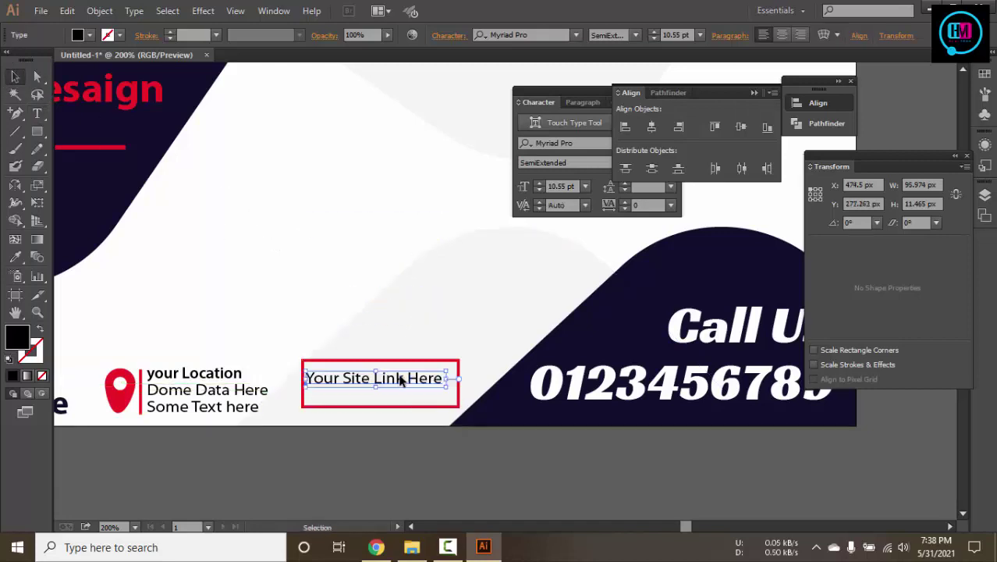
pyautogui.press('Right')
pyautogui.press('Right')
pyautogui.press('Right')
pyautogui.press('Up')
pyautogui.press('Up')
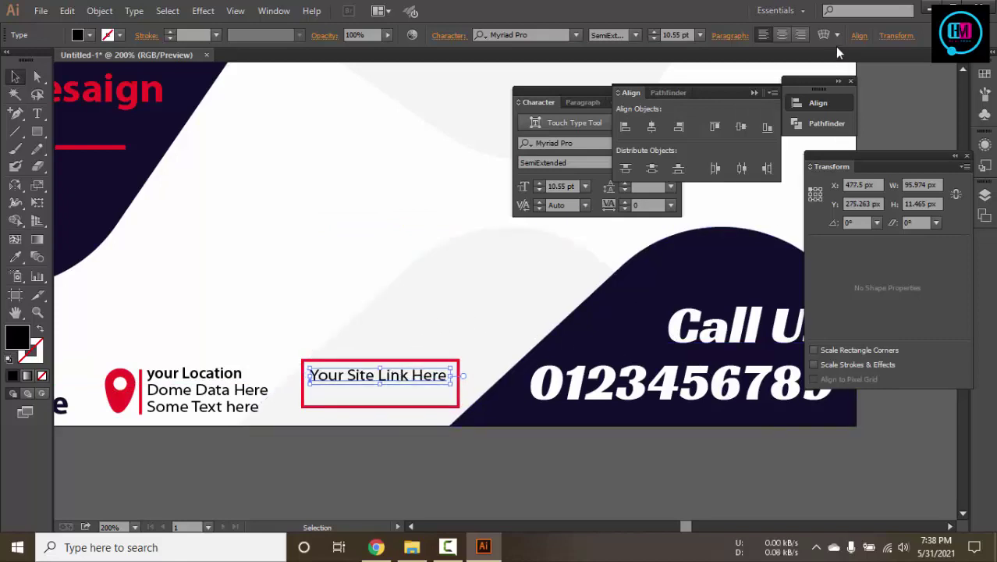
pyautogui.click(836, 36)
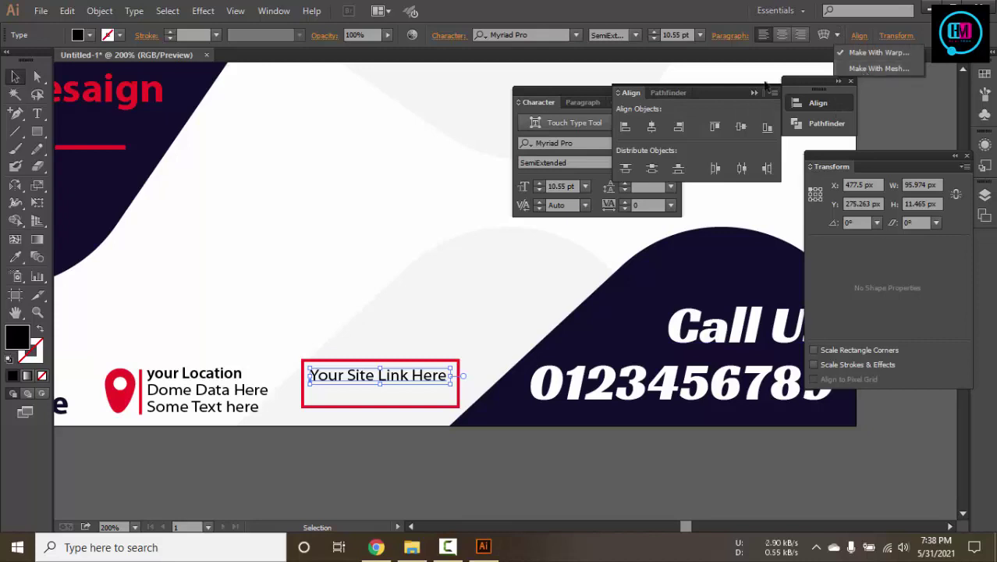
pyautogui.click(859, 35)
pyautogui.click(859, 36)
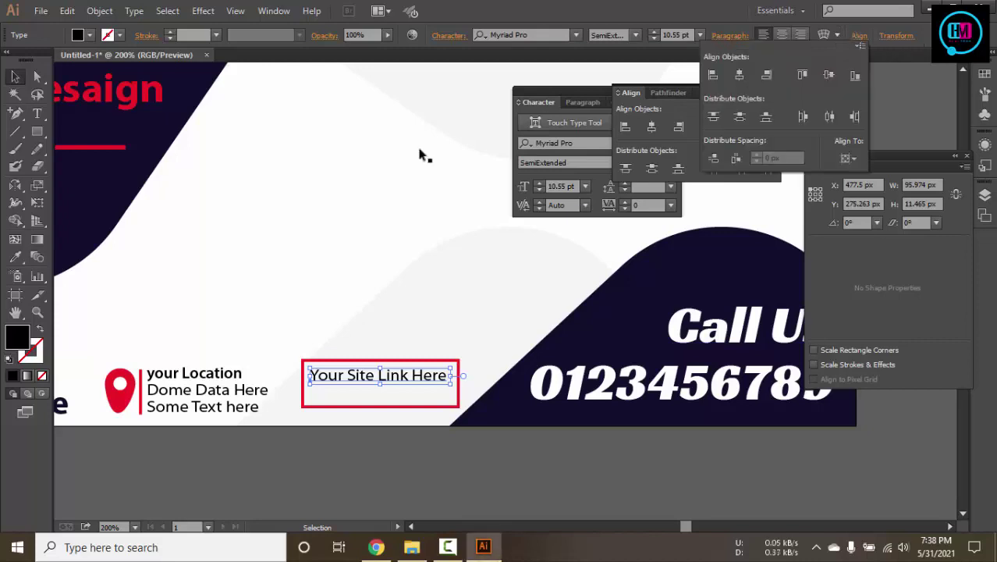
pyautogui.click(354, 200)
pyautogui.click(361, 391)
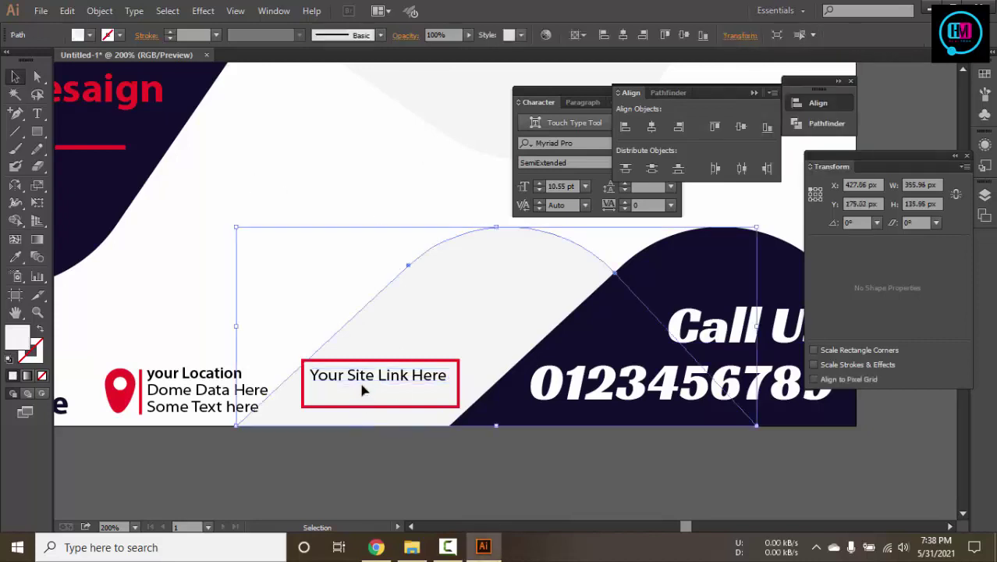
# Nudge the "Your Site Link Here" text 3 px up, closer to the box's upper edge
pyautogui.scroll(3, 382, 434)
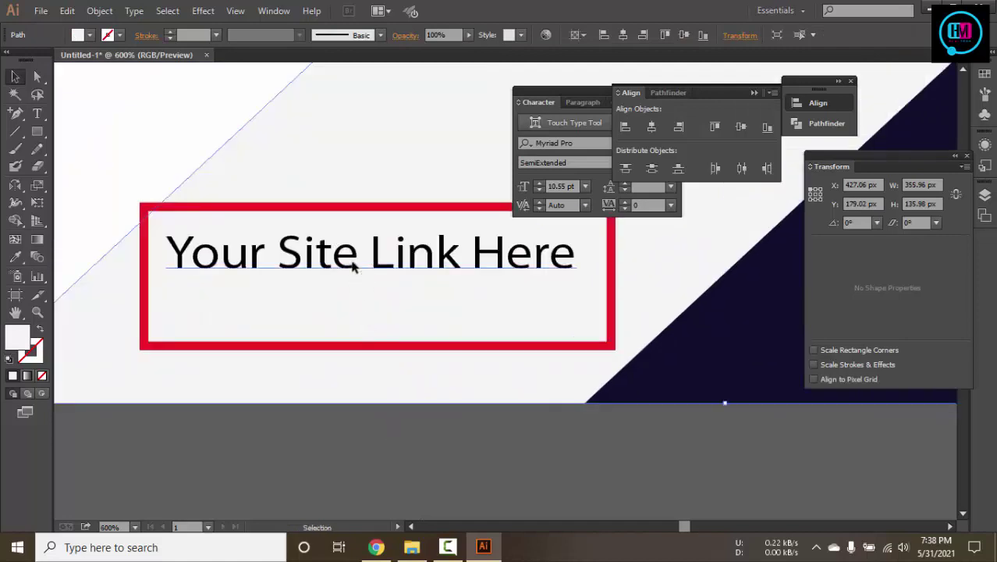
pyautogui.click(351, 261)
pyautogui.press('Up')
pyautogui.press('Up')
pyautogui.press('Up')
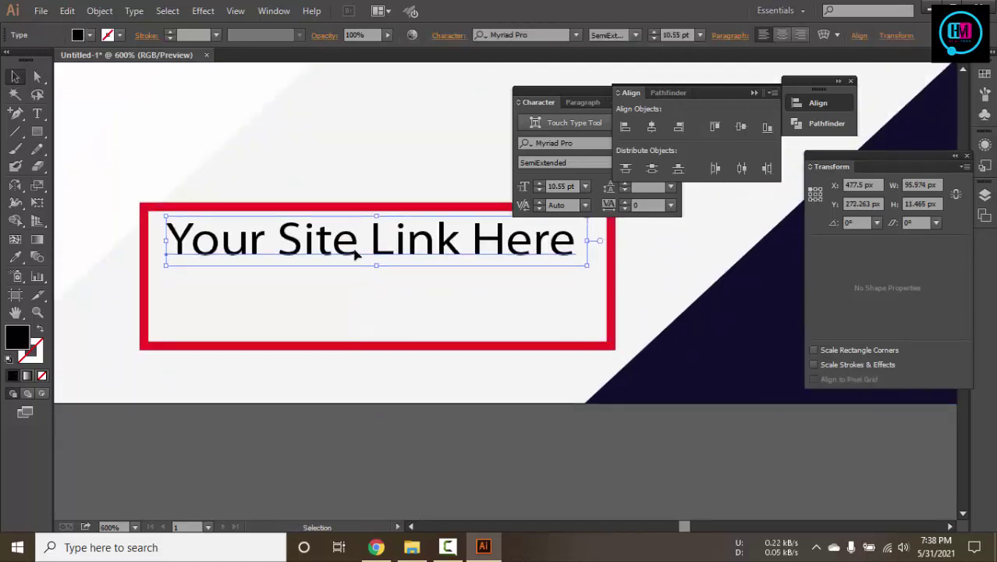
pyautogui.keyDown('alt'); pyautogui.moveTo(356, 252); pyautogui.dragTo(352, 312); pyautogui.keyUp('alt')
pyautogui.press('t')
pyautogui.tripleClick(352, 312)
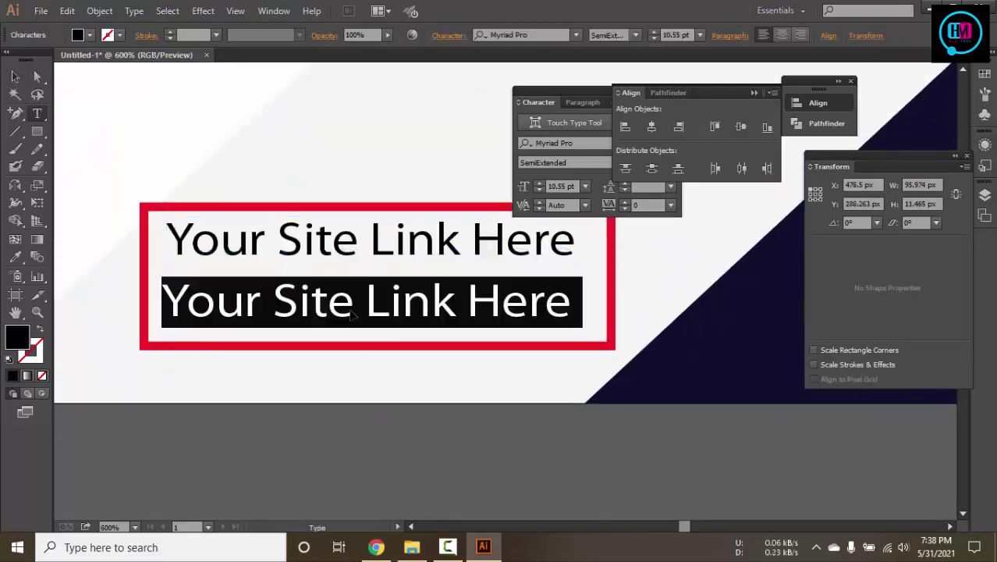
pyautogui.write('www')
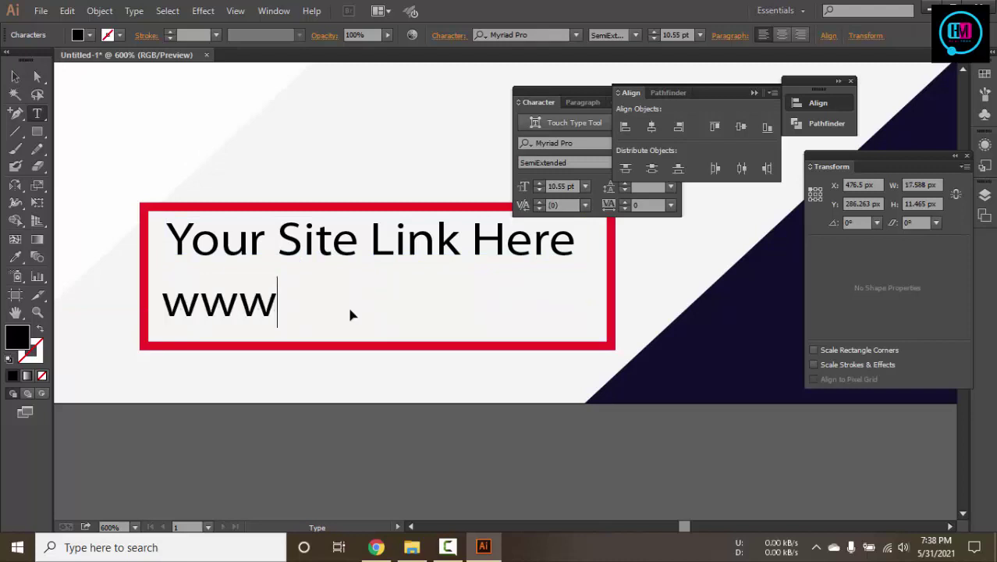
pyautogui.write('.pixira')
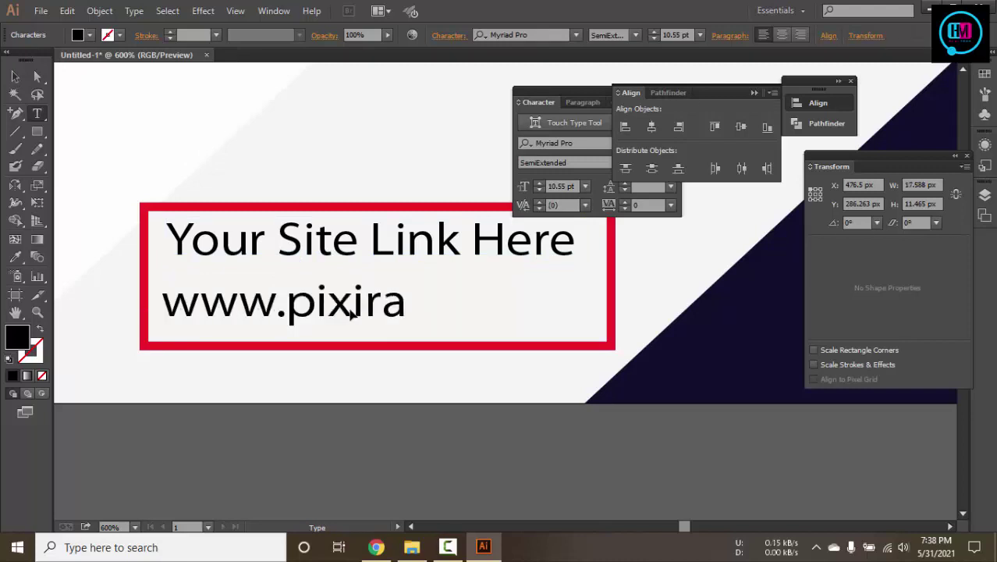
pyautogui.write('k.com')
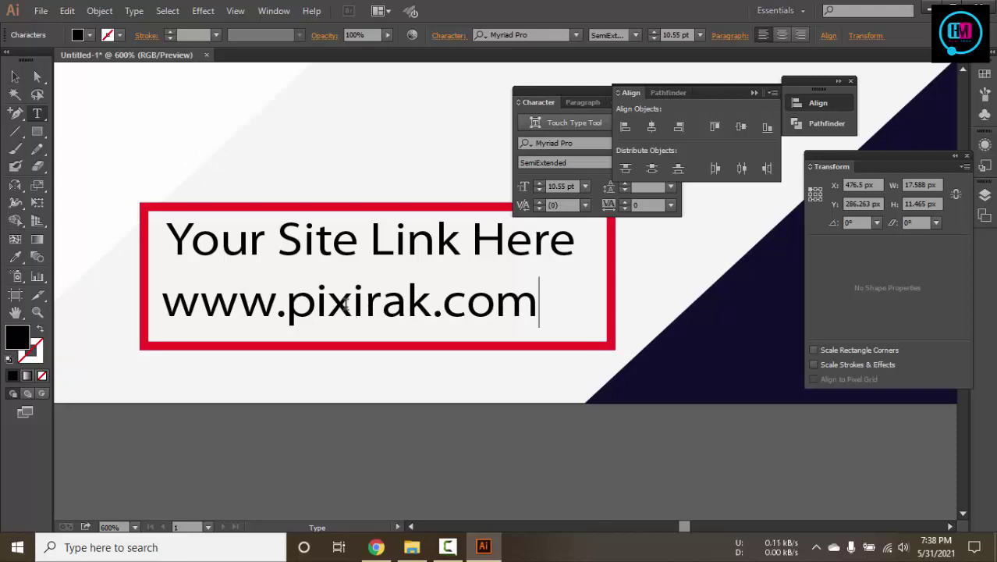
pyautogui.hotkey('shift', 'Home')
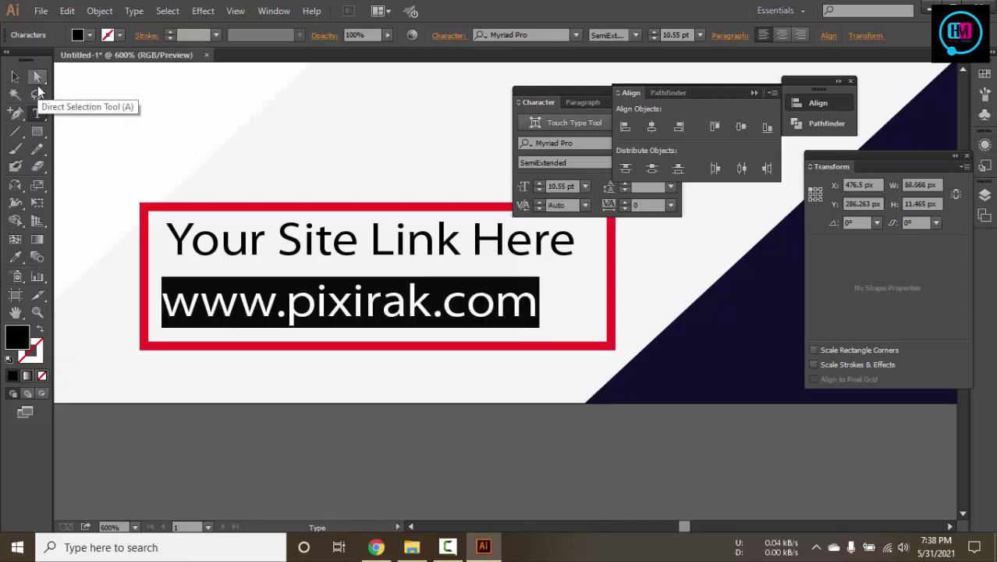
pyautogui.click(636, 35)
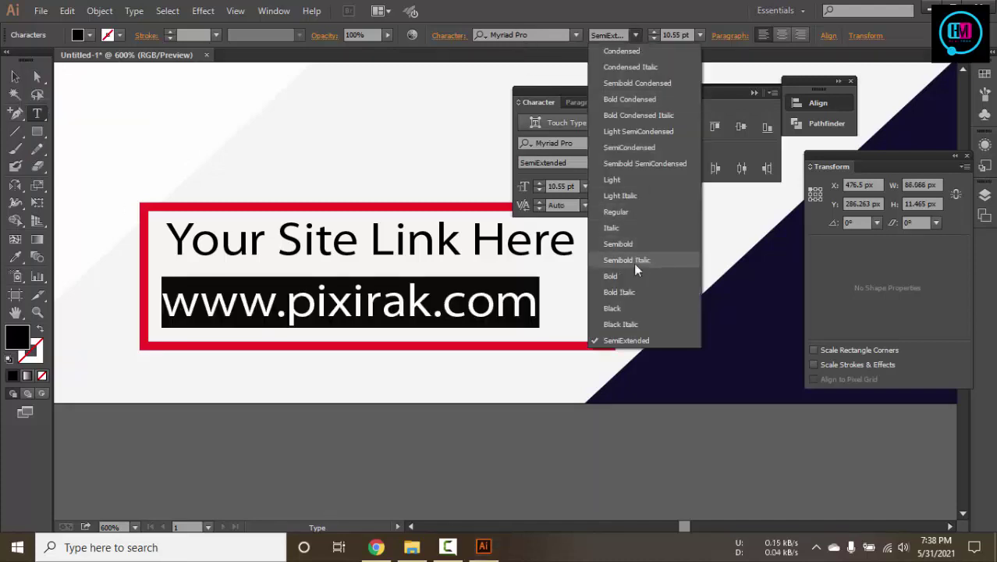
pyautogui.click(637, 163)
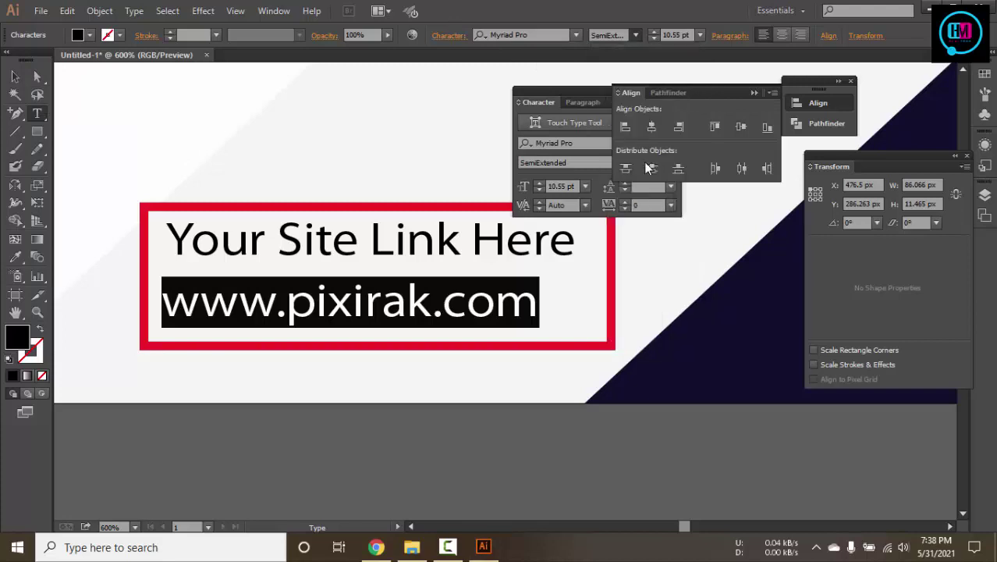
pyautogui.click(14, 75)
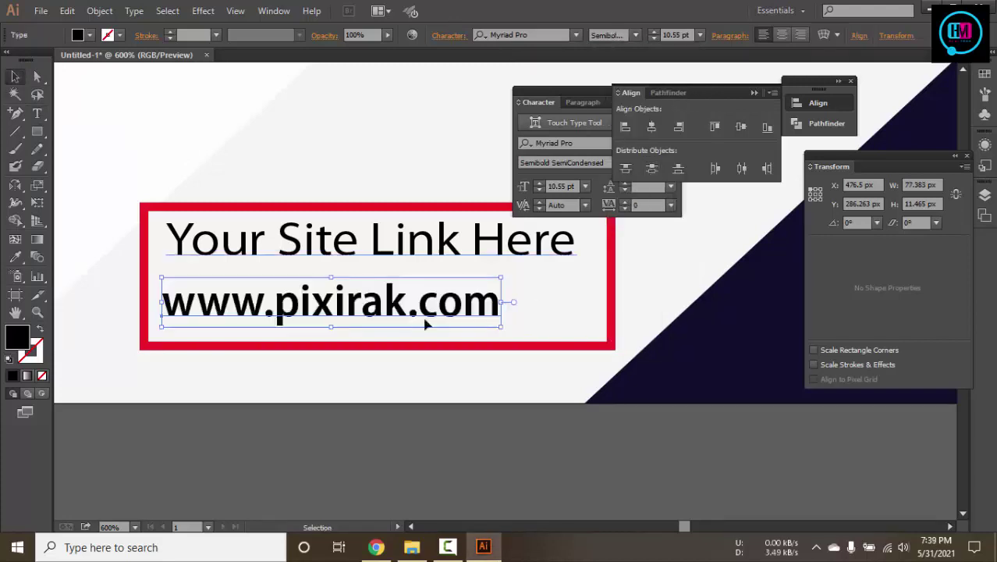
# Move the web address 11 px right and 3 px up so it sits roughly centred under "Your Site Link Here"
pyautogui.moveTo(386, 309); pyautogui.dragTo(417, 309)
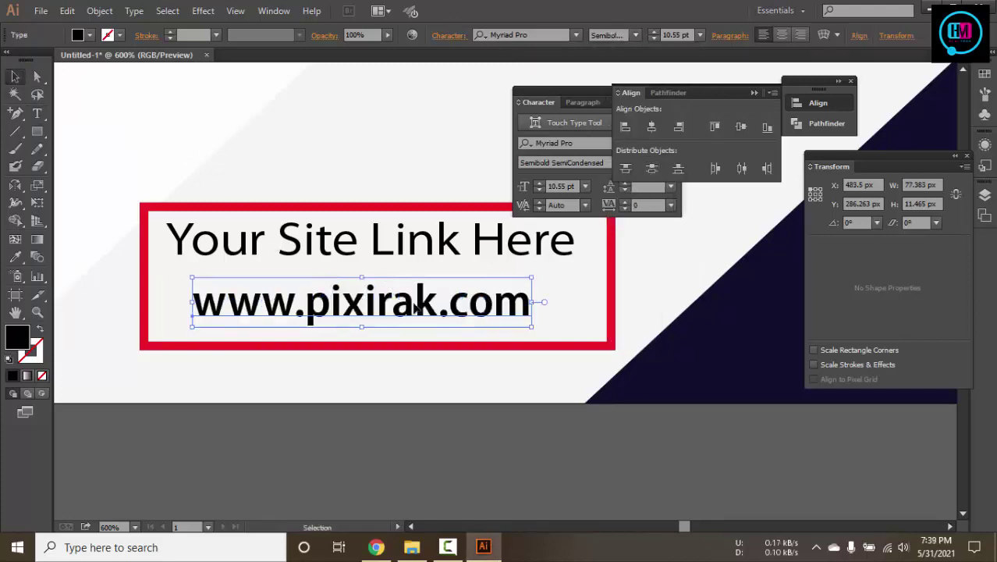
pyautogui.press('Up')
pyautogui.press('Up')
pyautogui.press('Up')
pyautogui.press('Up')
pyautogui.press('Right')
pyautogui.press('Right')
pyautogui.press('Right')
pyautogui.press('Right')
pyautogui.press('Right')
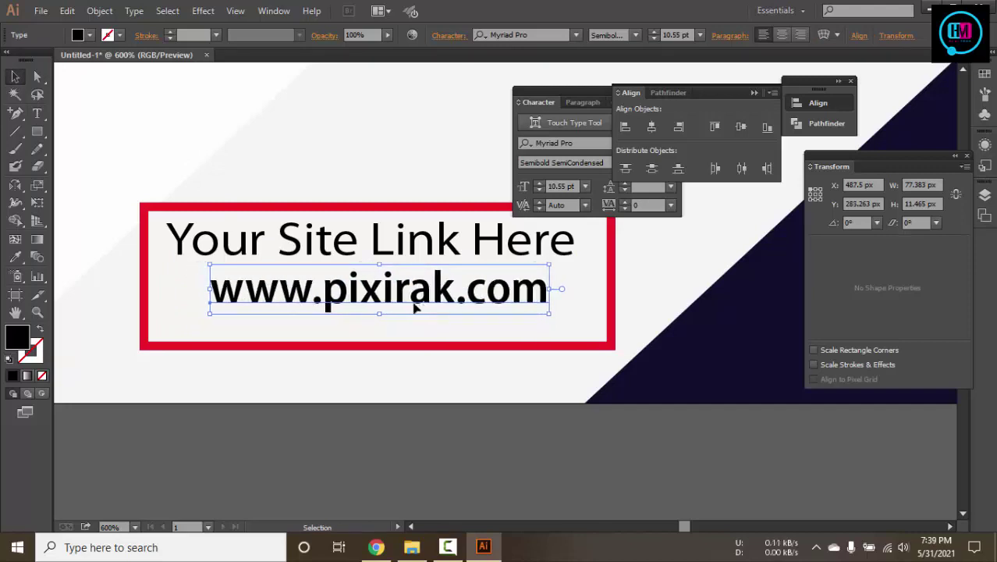
# Group the web address, the "Your Site Link Here" text and the red outlined rectangle
pyautogui.click(457, 449)
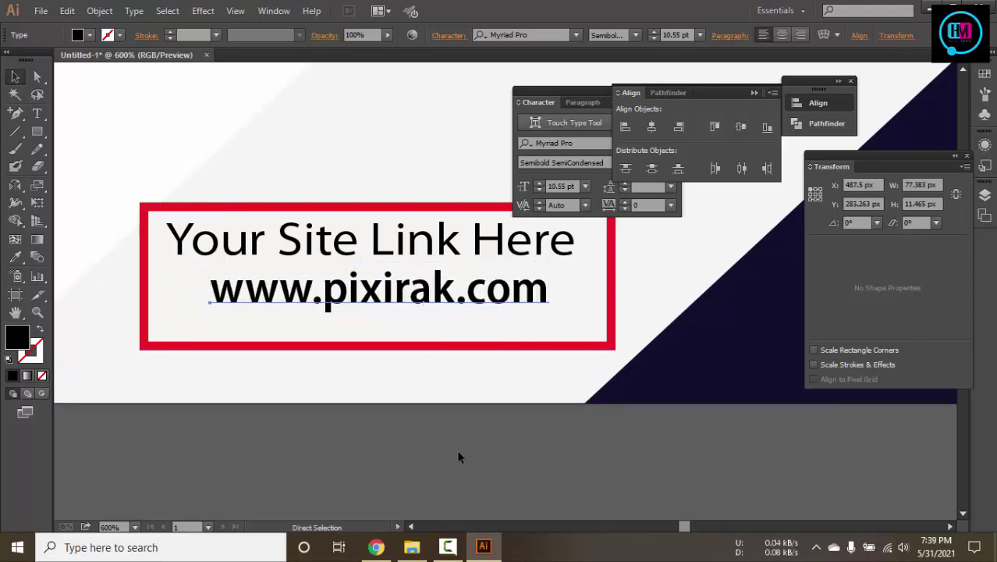
pyautogui.hotkey('ctrl', '-')
pyautogui.hotkey('ctrl', '-')
pyautogui.hotkey('ctrl', '-')
pyautogui.hotkey('ctrl', '-')
pyautogui.moveTo(458, 451); pyautogui.dragTo(451, 496)
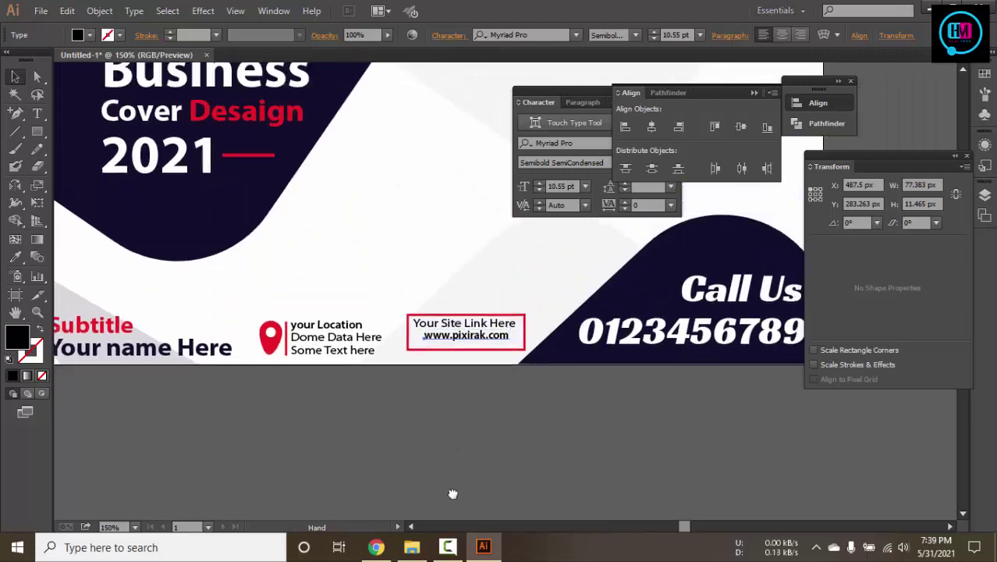
pyautogui.press('a')
pyautogui.hotkey('ctrl', '+')
pyautogui.hotkey('ctrl', '+')
pyautogui.hotkey('ctrl', '+')
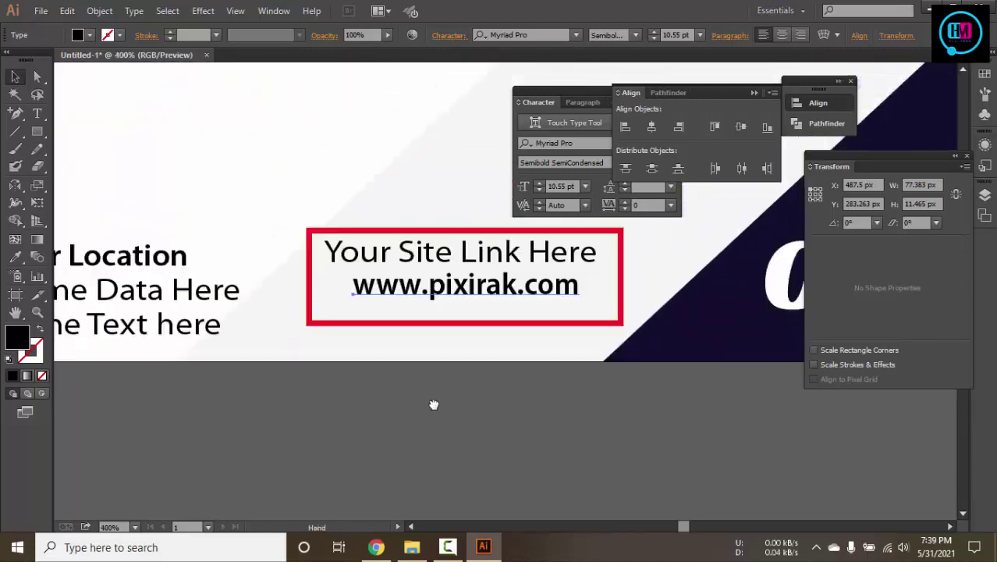
pyautogui.keyDown('ctrl'); pyautogui.click(449, 346); pyautogui.keyUp('ctrl')
pyautogui.keyDown('ctrl'); pyautogui.click(451, 337); pyautogui.keyUp('ctrl')
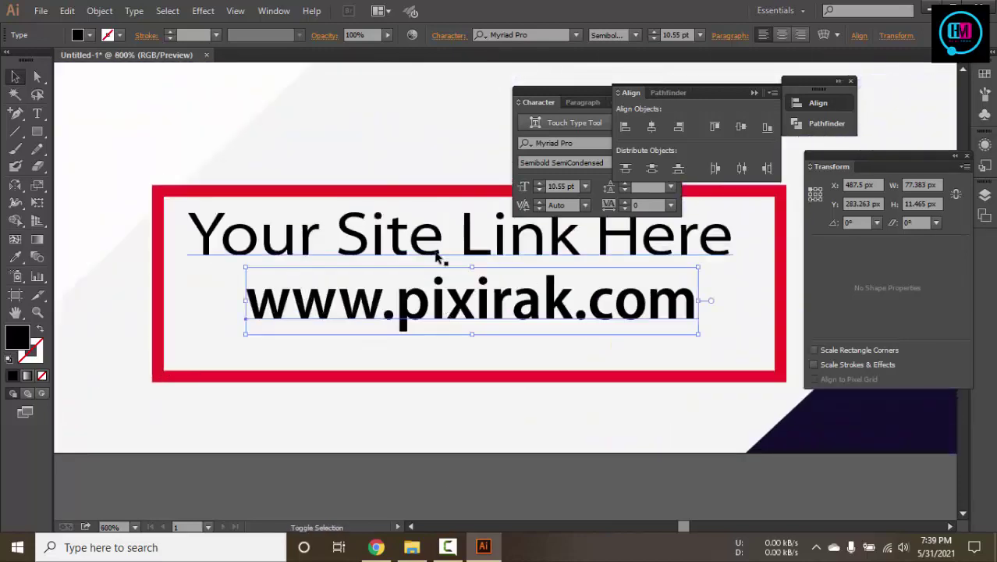
pyautogui.keyDown('shift'); pyautogui.click(433, 251); pyautogui.keyUp('shift')
pyautogui.press('a')
pyautogui.keyDown('shift'); pyautogui.click(412, 190); pyautogui.keyUp('shift')
pyautogui.hotkey('ctrl', 'g')
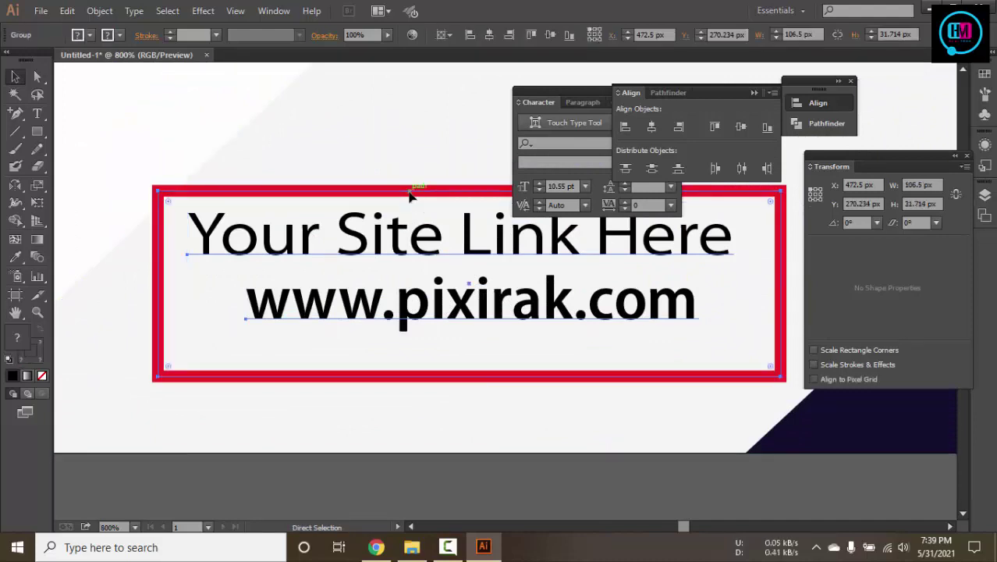
# Nudge the grouped website box 3 px down and 1 px left, in line with the location block
pyautogui.hotkey('ctrl', '-')
pyautogui.hotkey('ctrl', '-')
pyautogui.hotkey('ctrl', '-')
pyautogui.hotkey('ctrl', '-')
pyautogui.press('v')
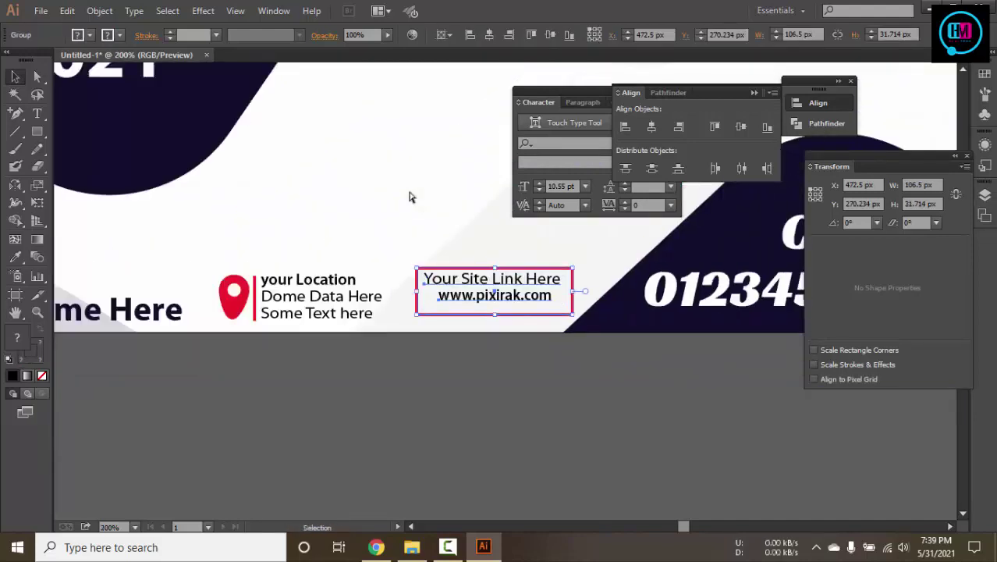
pyautogui.press('Up')
pyautogui.press('Up')
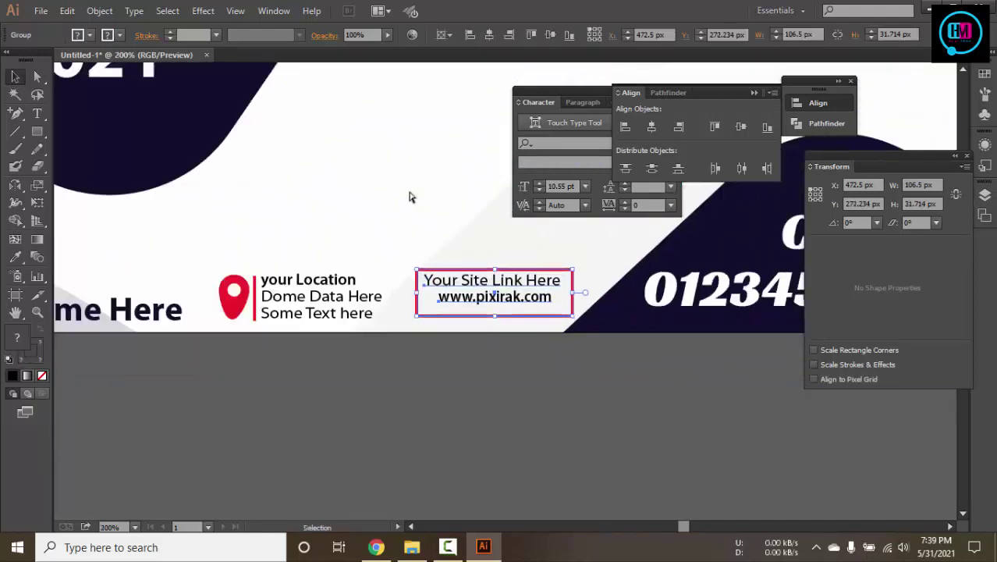
pyautogui.press('Left')
pyautogui.press('Down')
# Check the reference banner above the artwork, switch to Chrome and search Google for "qr code" in a new tab
pyautogui.hotkey('ctrl', '-')
pyautogui.hotkey('ctrl', '-')
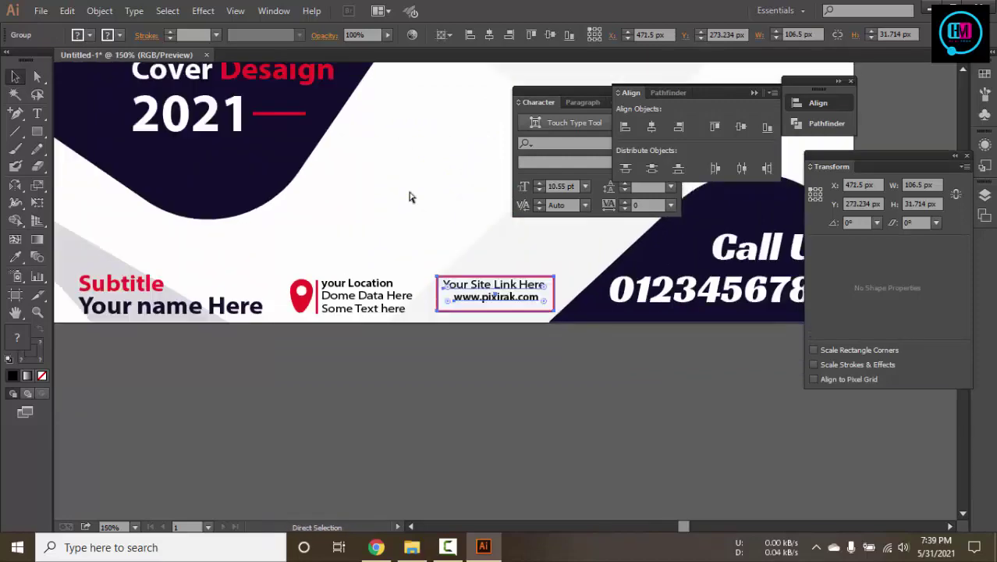
pyautogui.moveTo(409, 196); pyautogui.dragTo(283, 329)
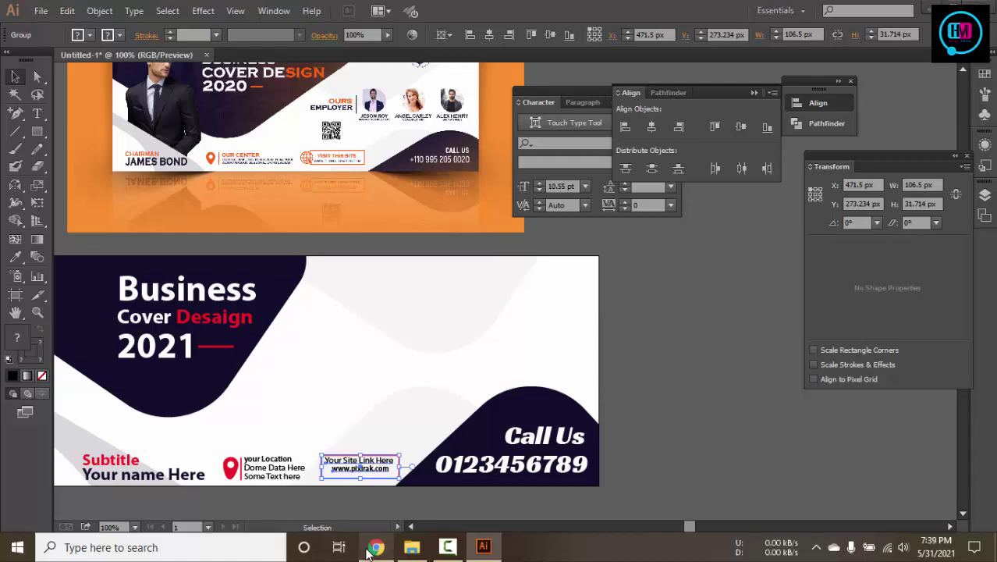
pyautogui.click(370, 550)
pyautogui.click(374, 14)
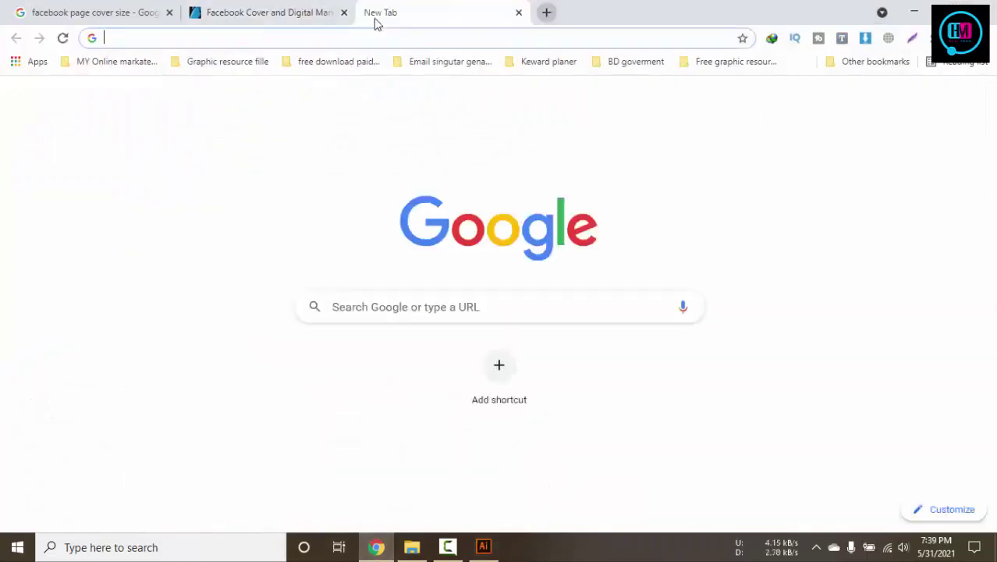
pyautogui.write('qr code')
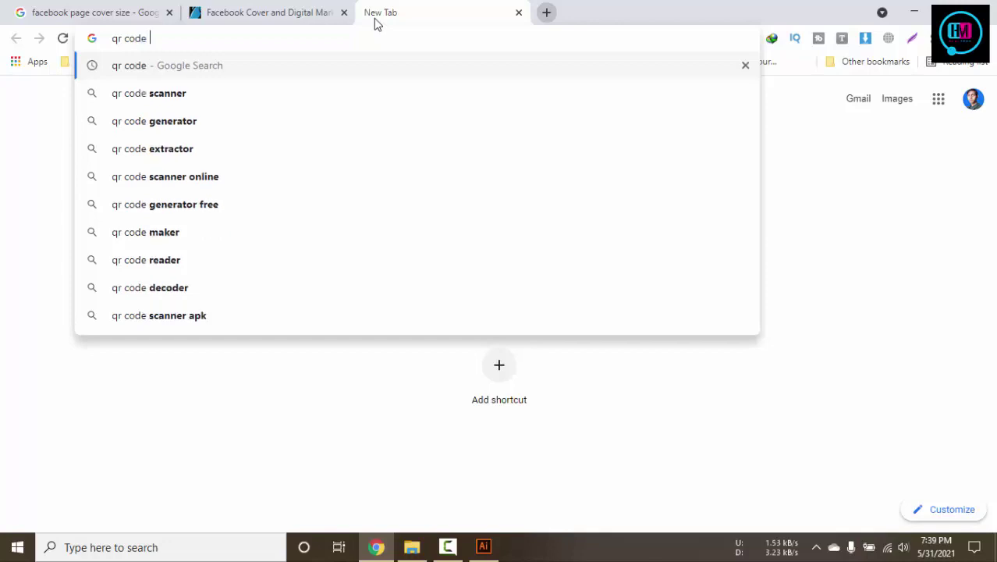
pyautogui.press('Return')
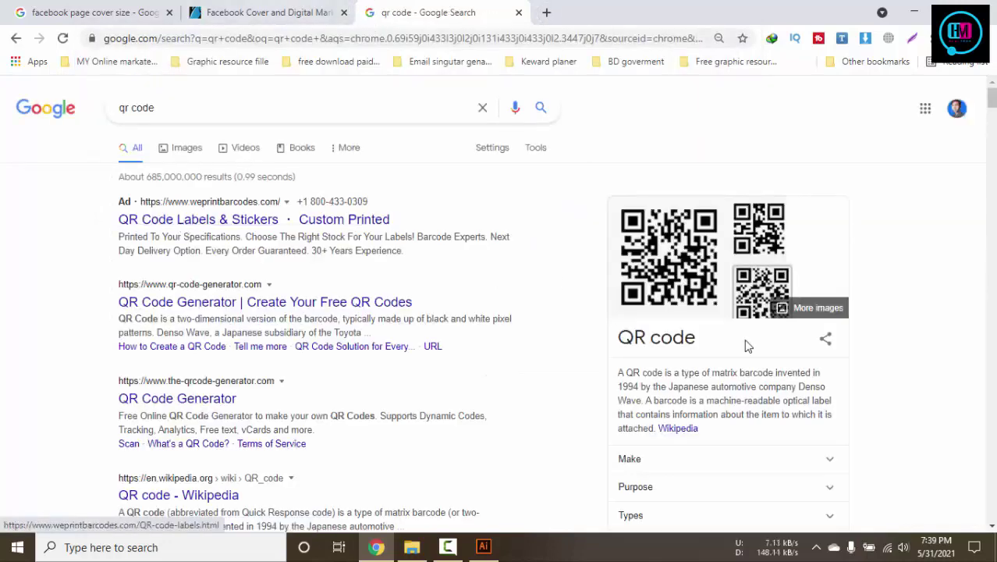
# Refine the Google search to "qr code vector"
pyautogui.rightClick(662, 260)
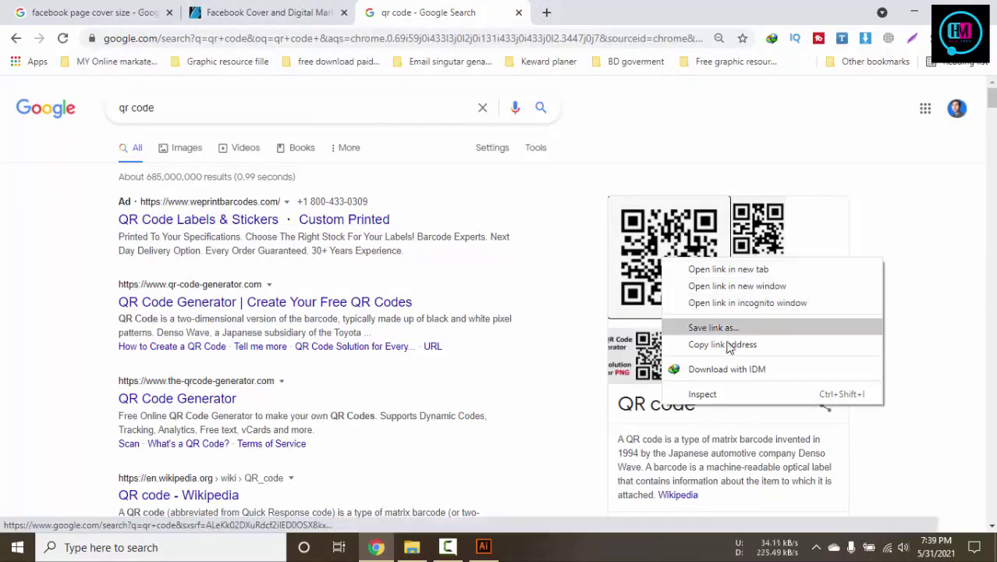
pyautogui.click(194, 111)
pyautogui.write('vector')
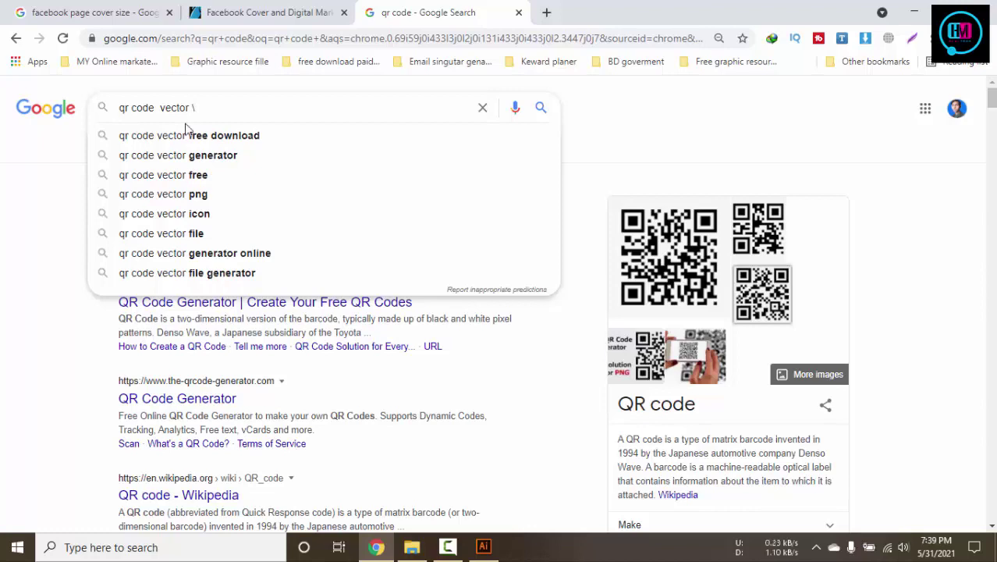
pyautogui.write(' \\')
pyautogui.press('Return')
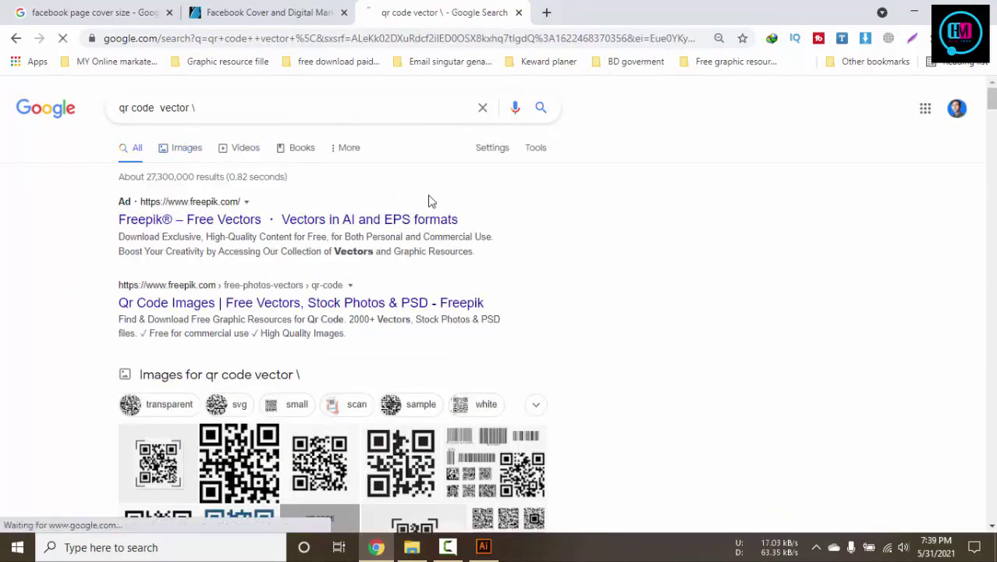
# Copy the "Sample qr code" VectorStock picture from the image results and paste it into the Illustrator artwork
pyautogui.scroll(-3, 531, 210)
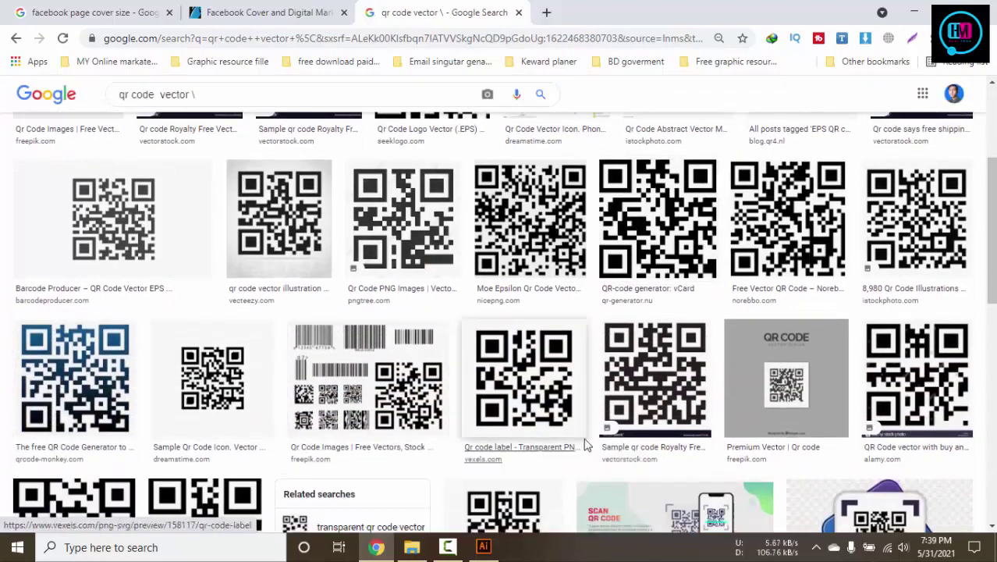
pyautogui.rightClick(661, 351)
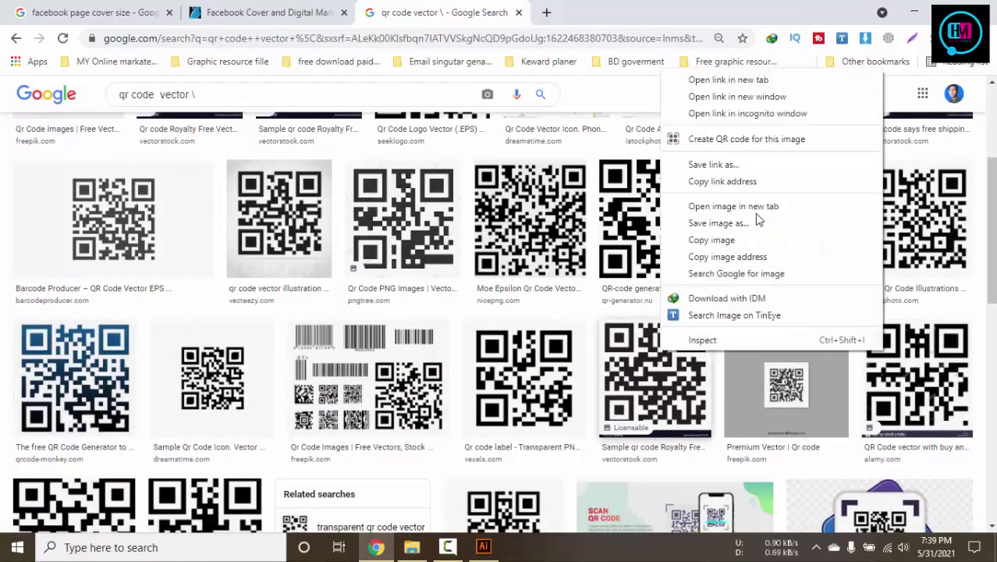
pyautogui.click(728, 241)
pyautogui.click(483, 546)
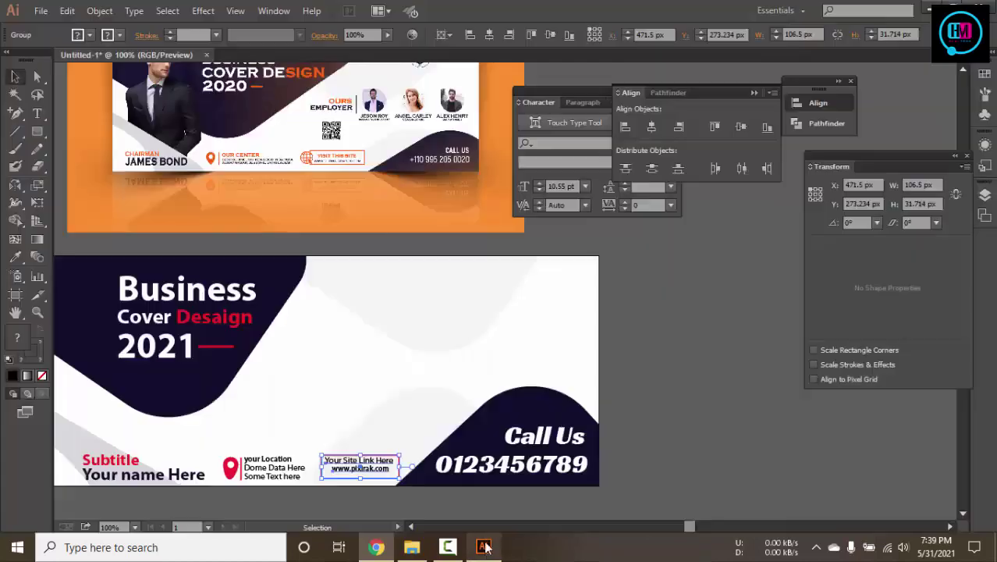
pyautogui.hotkey('ctrl', 'v')
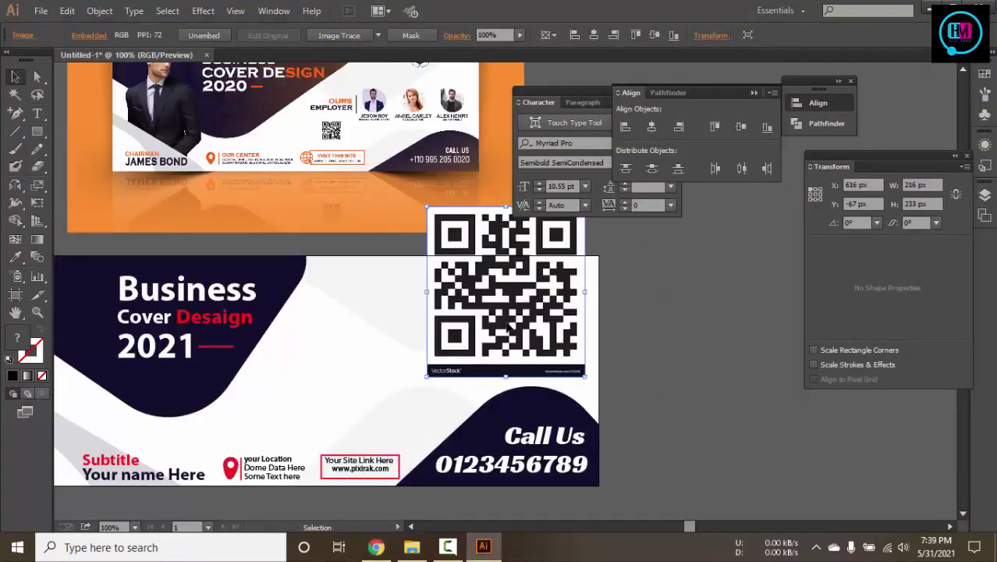
# Scale the pasted QR code down to about 71 × 77 px and place it just above the website box
pyautogui.moveTo(511, 326); pyautogui.dragTo(342, 386)
pyautogui.moveTo(418, 443); pyautogui.dragTo(334, 382)
pyautogui.click(632, 380)
pyautogui.hotkey('ctrl', '-')
pyautogui.hotkey('ctrl', '-')
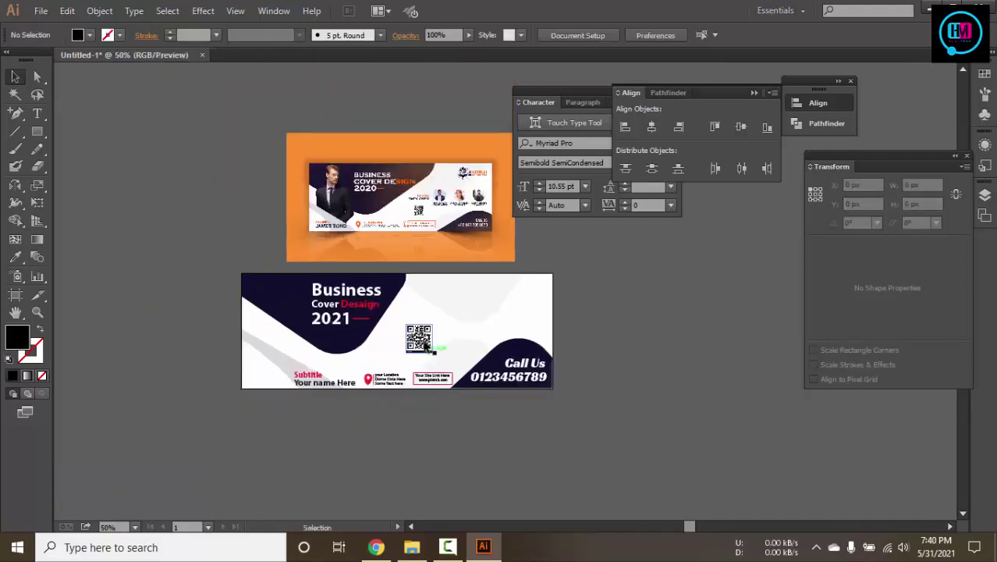
pyautogui.moveTo(419, 334); pyautogui.dragTo(429, 347)
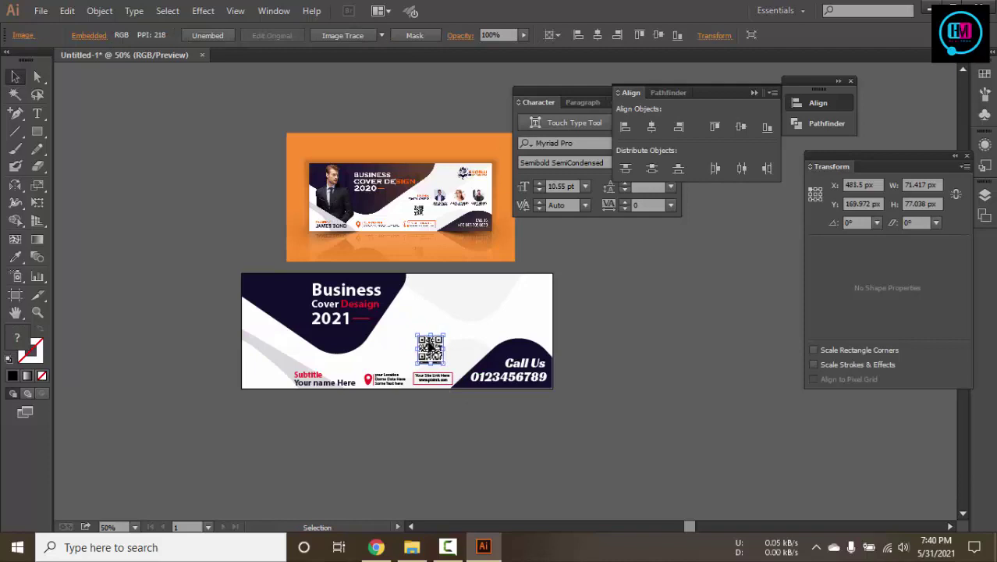
# Stretch the "Cover Desaign" heading line horizontally to about 201 px wide
pyautogui.click(627, 318)
pyautogui.hotkey('ctrl', 'space')
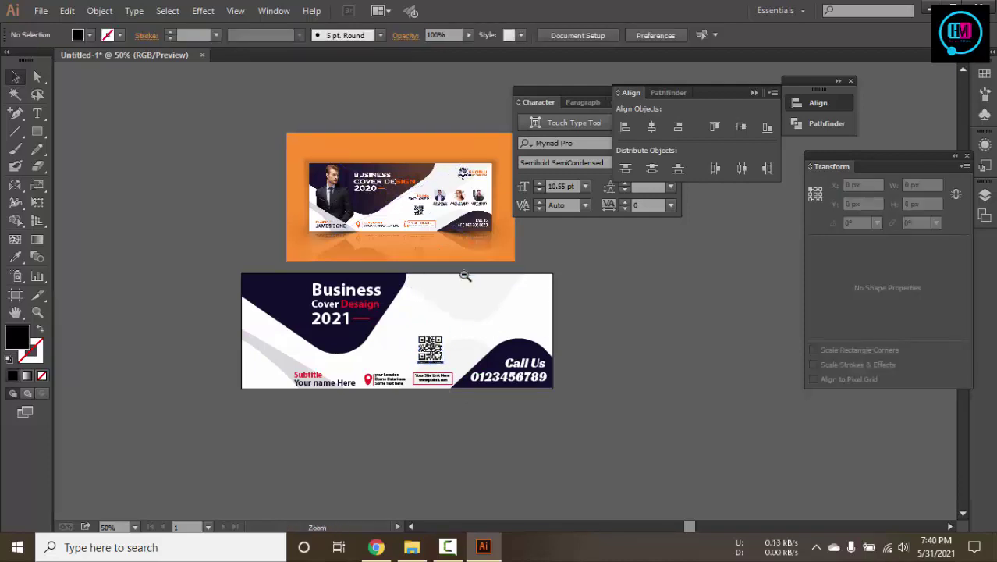
pyautogui.click(466, 277)
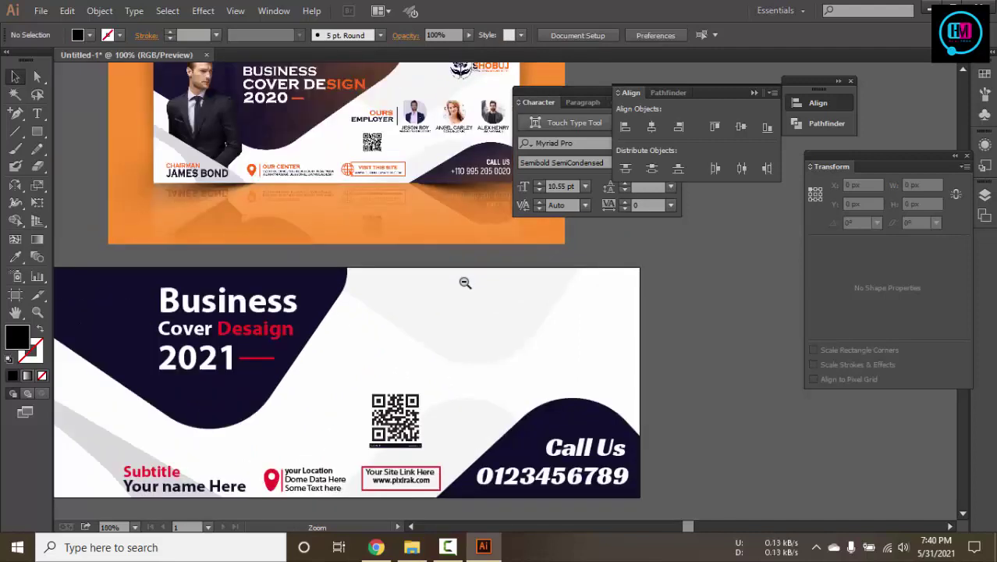
pyautogui.click(292, 330)
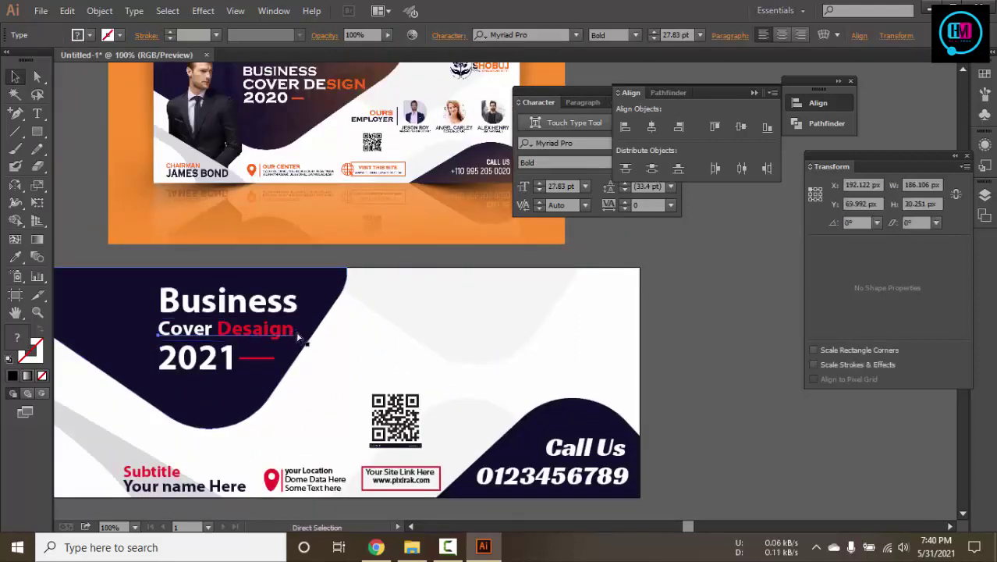
pyautogui.moveTo(297, 330); pyautogui.dragTo(308, 330)
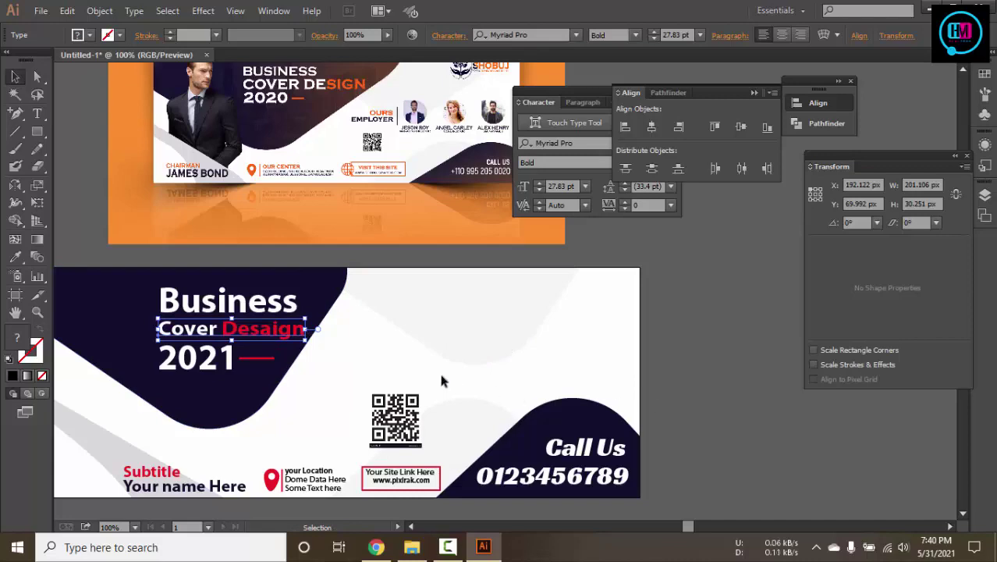
# Check the reference banner, add the black 10.55 pt text "or tema", and place it above the QR code
pyautogui.moveTo(442, 223); pyautogui.dragTo(392, 321)
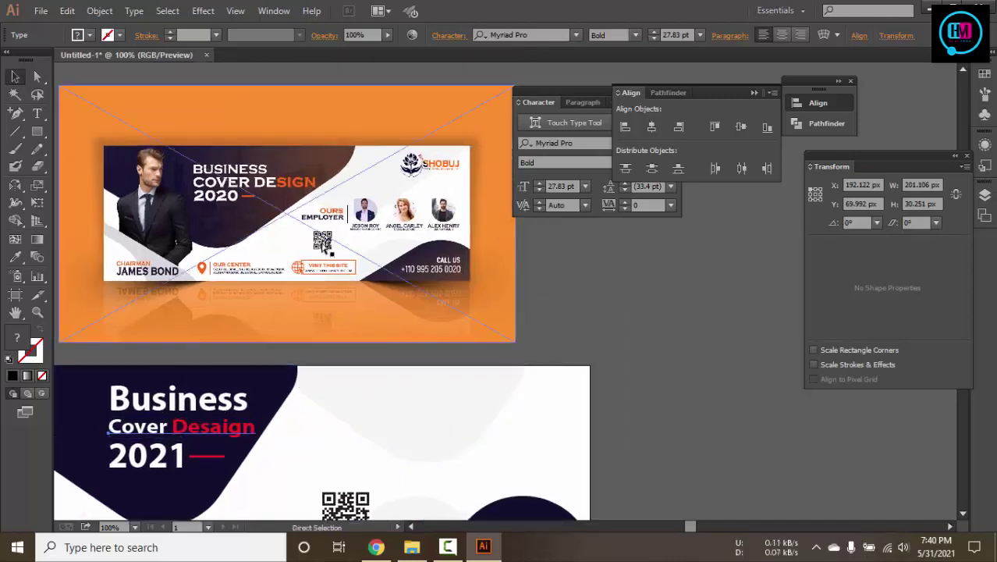
pyautogui.keyDown('ctrl'); pyautogui.click(322, 242); pyautogui.keyUp('ctrl')
pyautogui.keyDown('ctrl'); pyautogui.keyDown('alt'); pyautogui.click(323, 240); pyautogui.keyUp('alt'); pyautogui.keyUp('ctrl')
pyautogui.keyDown('ctrl'); pyautogui.keyDown('alt'); pyautogui.click(323, 240); pyautogui.keyUp('alt'); pyautogui.keyUp('ctrl')
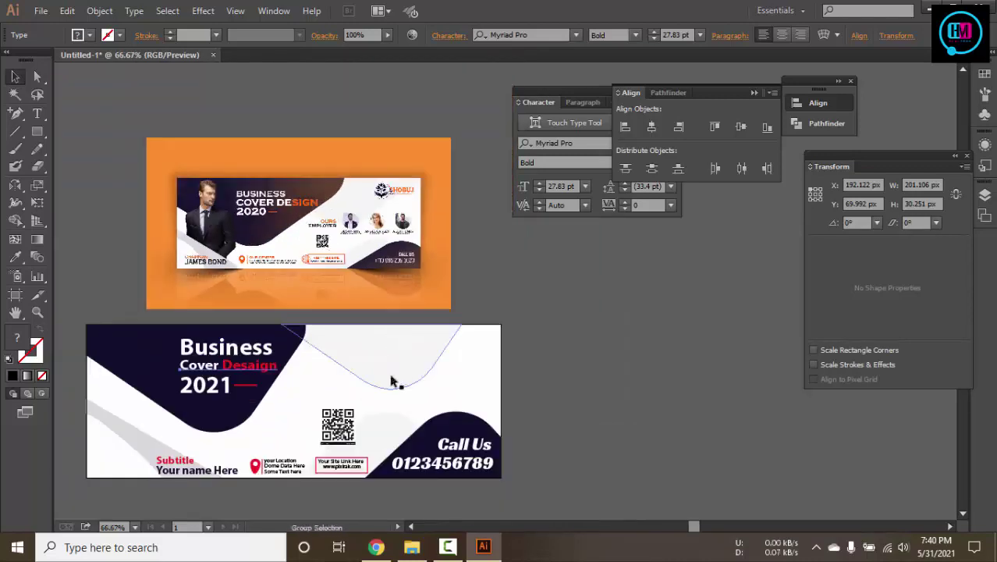
pyautogui.click(557, 425)
pyautogui.press('t')
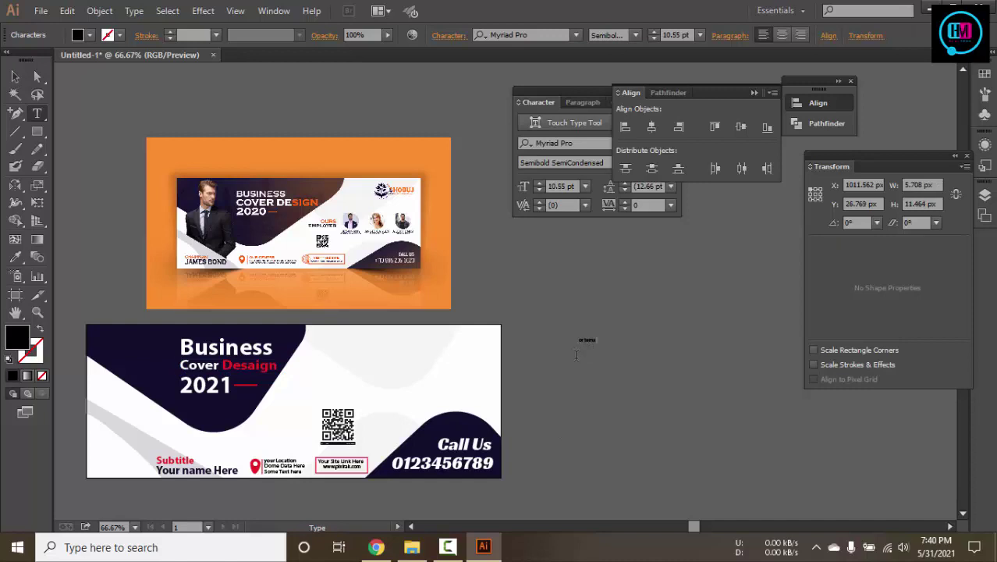
pyautogui.click(16, 76)
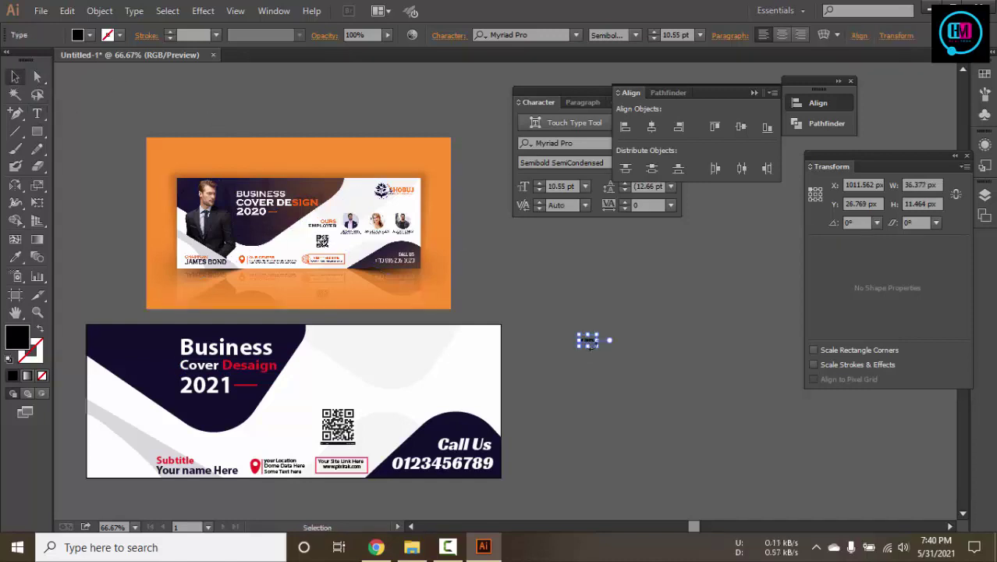
pyautogui.moveTo(591, 340); pyautogui.dragTo(334, 380)
# Replace the small text above the QR code with "Our"
pyautogui.scroll(3, 334, 380)
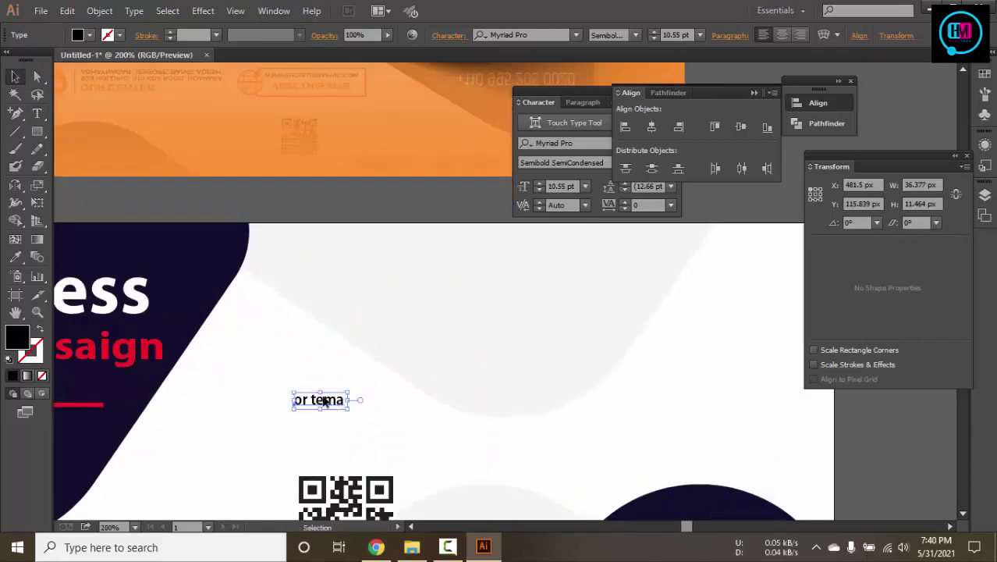
pyautogui.press('t')
pyautogui.tripleClick(318, 398)
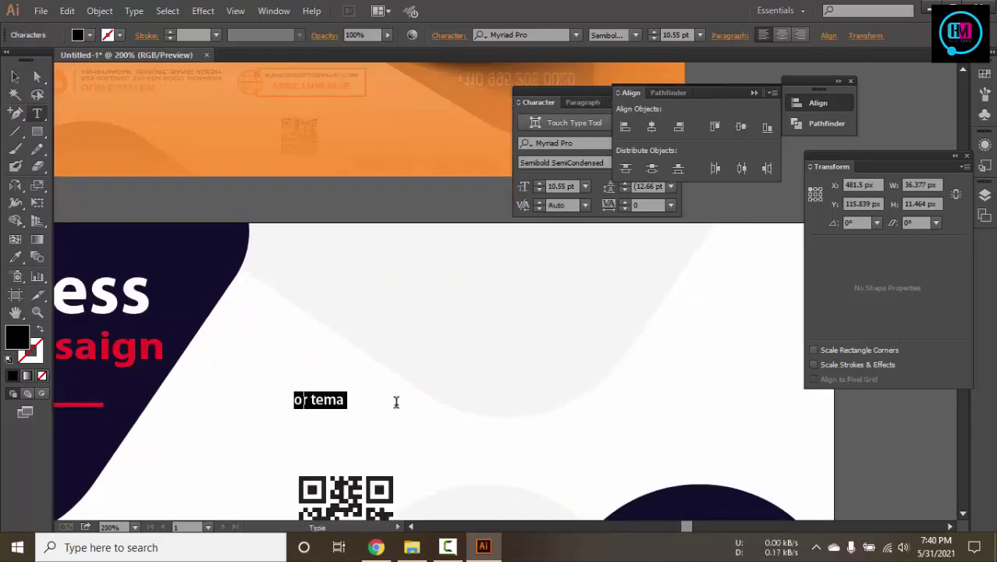
pyautogui.write('Ou')
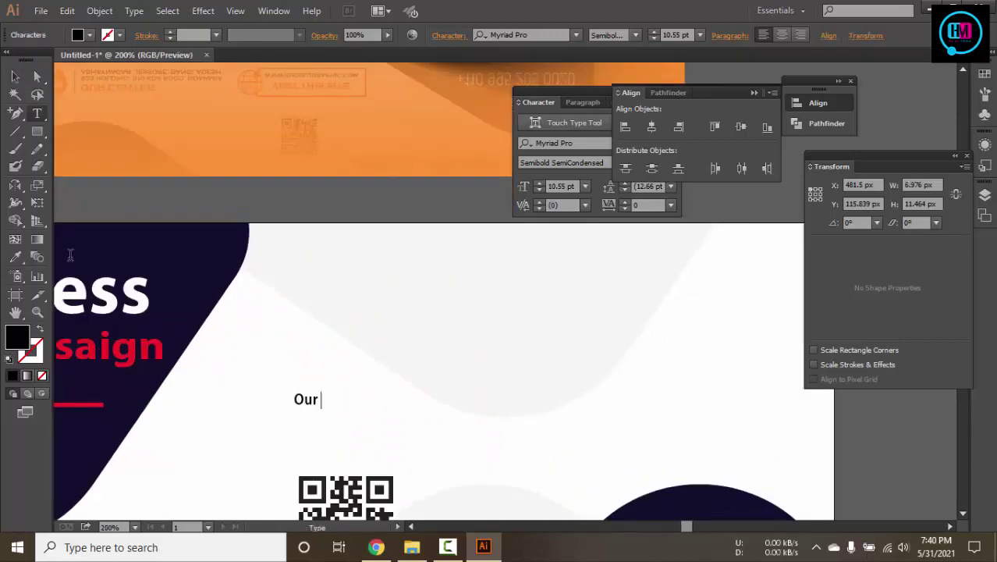
pyautogui.write('r')
pyautogui.press('Escape')
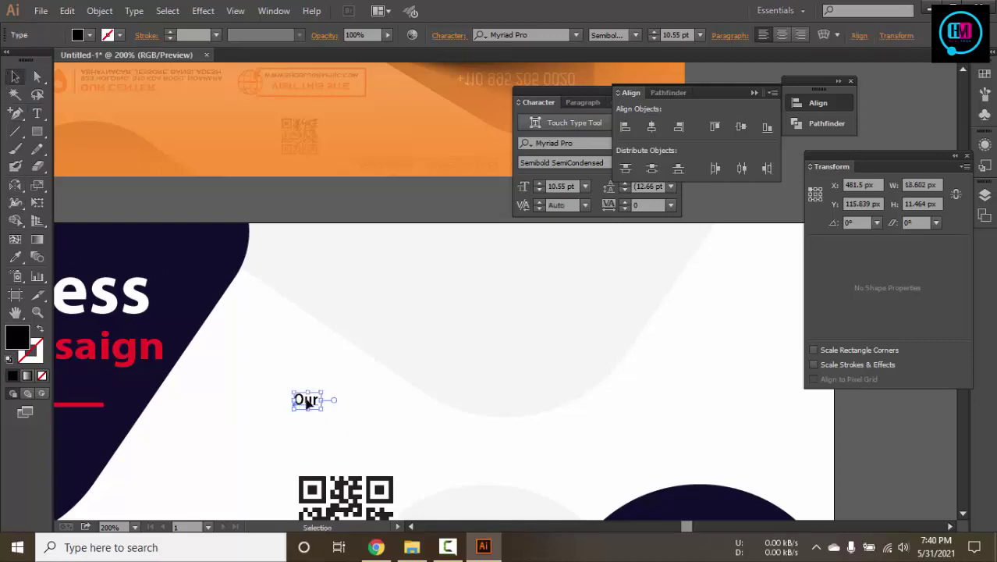
# Duplicate "Our" about 16 px straight down and change the copy's text to "Team"
pyautogui.moveTo(307, 402); pyautogui.dragTo(308, 425)
pyautogui.press('t')
pyautogui.doubleClick(309, 421)
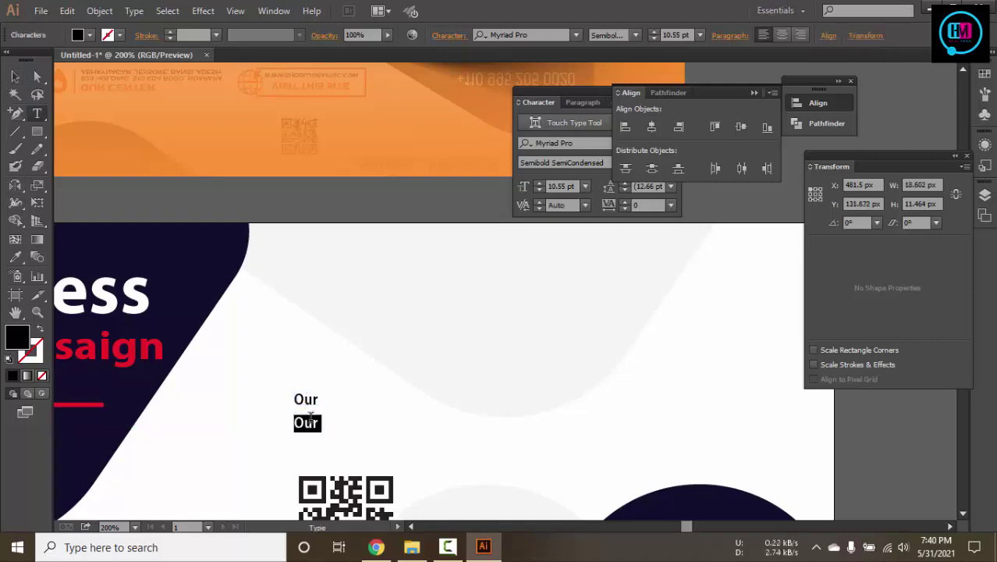
pyautogui.write('Team')
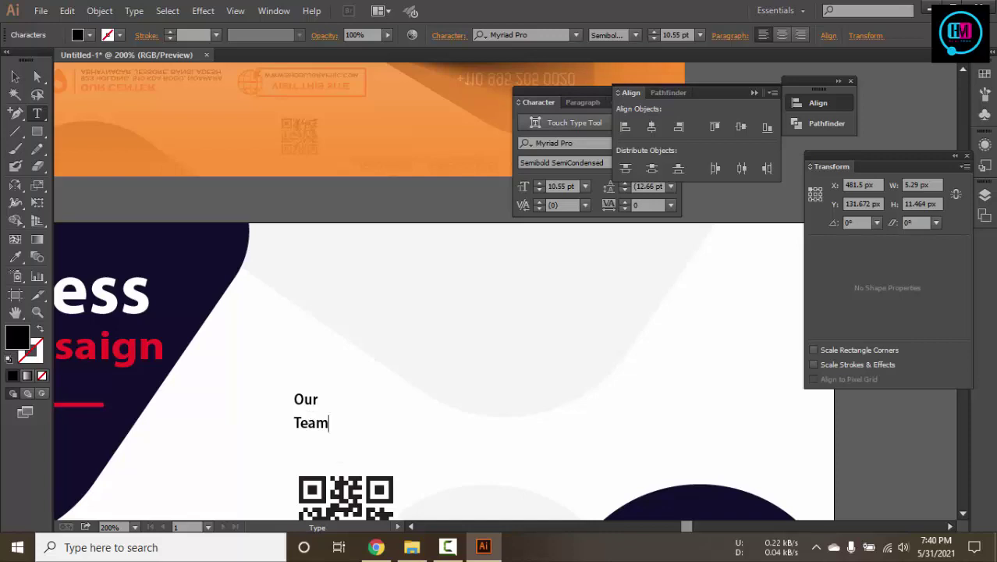
pyautogui.click(14, 78)
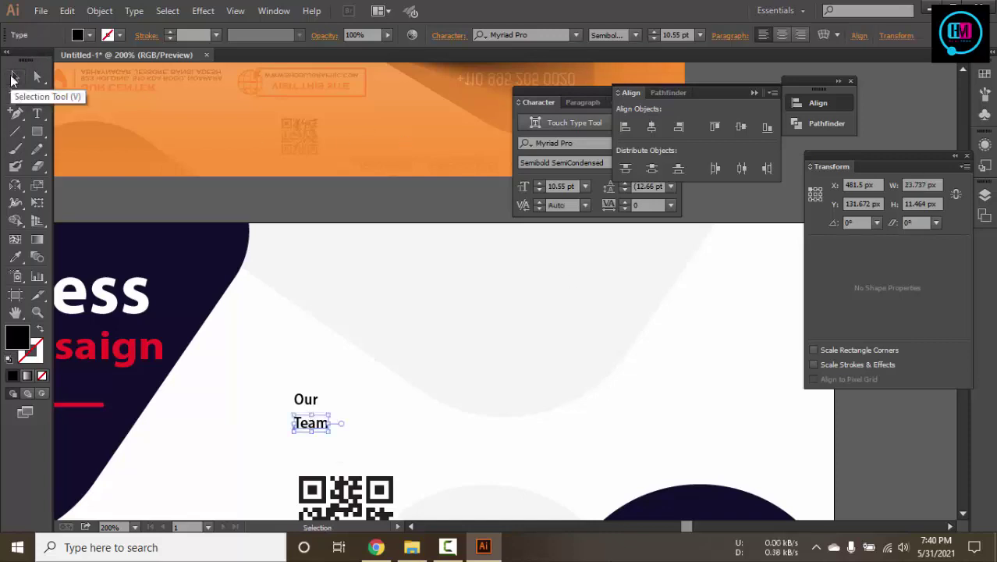
# Shift "Our" and "Team" so that their right edges roughly line up, with "Team" beneath
pyautogui.hotkey('ctrl', '-')
pyautogui.hotkey('ctrl', '-')
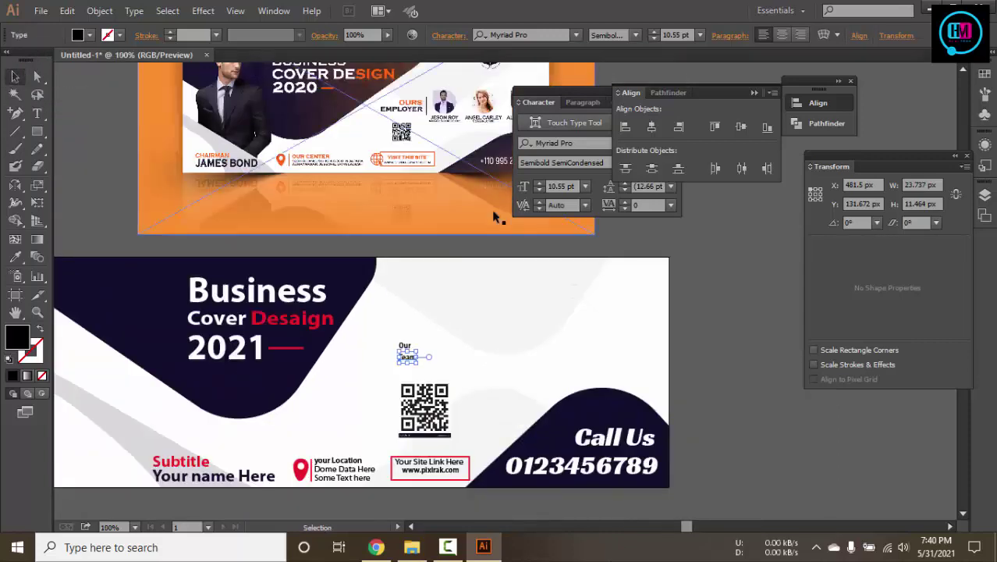
pyautogui.hotkey('ctrl', '+')
pyautogui.hotkey('ctrl', '+')
pyautogui.hotkey('ctrl', '+')
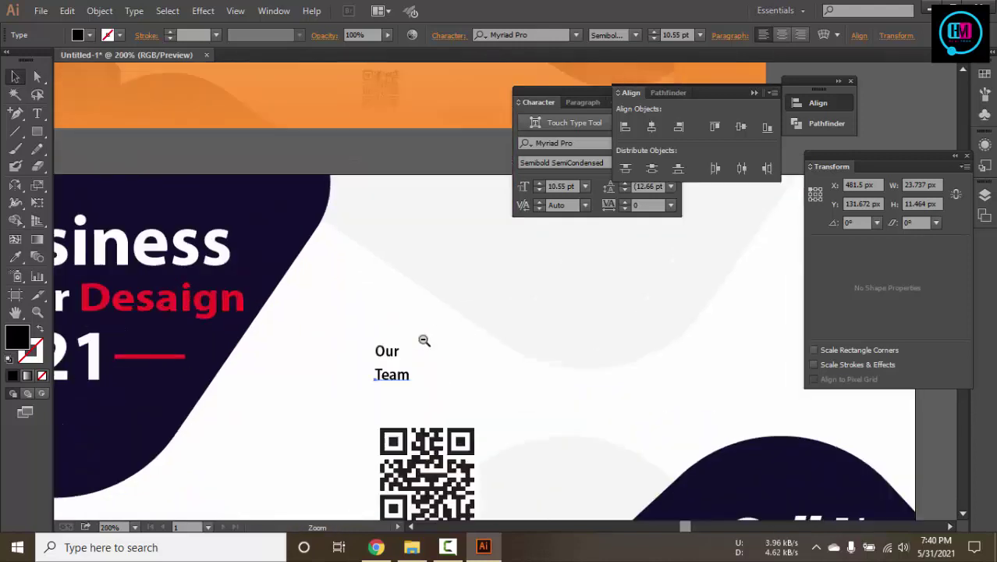
pyautogui.moveTo(382, 360); pyautogui.dragTo(404, 330)
pyautogui.moveTo(402, 392); pyautogui.dragTo(407, 354)
# Nudge "Team" to X 485.5 px, Y 111.839 px, close beneath "Our"
pyautogui.press('Left')
pyautogui.press('Left')
pyautogui.press('Left')
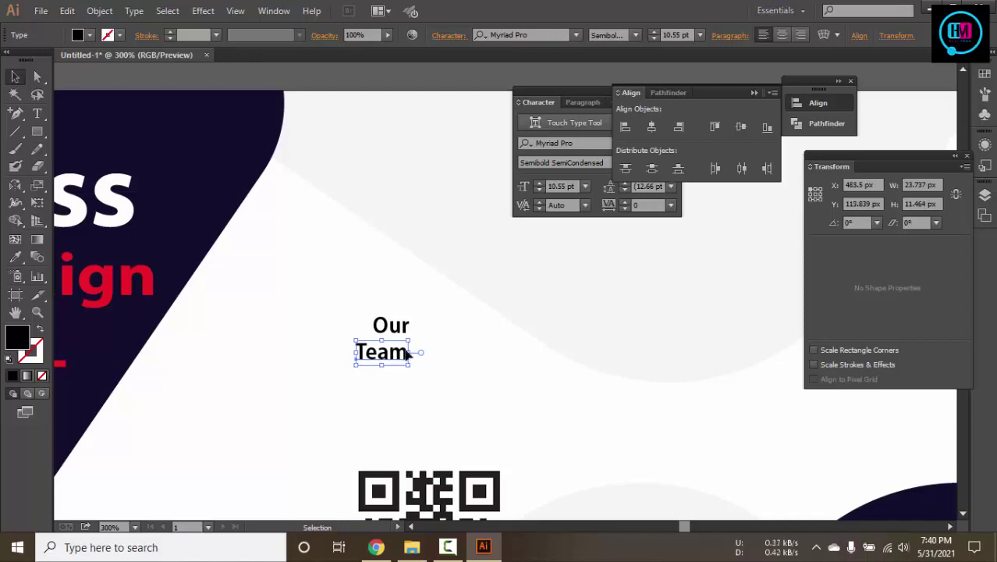
pyautogui.press('Up')
pyautogui.press('Right')
pyautogui.press('Right')
pyautogui.press('Up')
# Fill the word "Team" with the red swatch and deselect it
pyautogui.press('i')
pyautogui.click(119, 35)
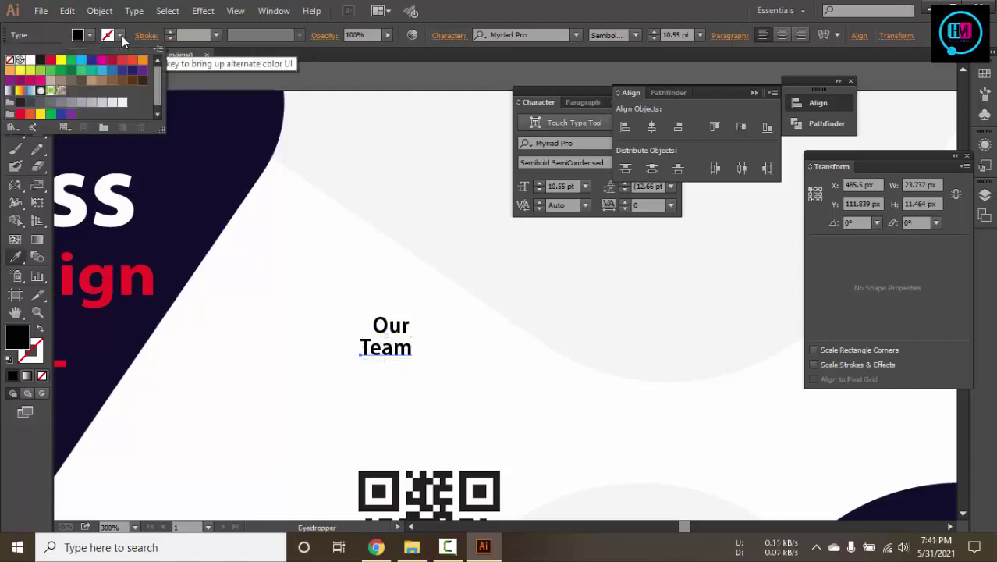
pyautogui.click(52, 61)
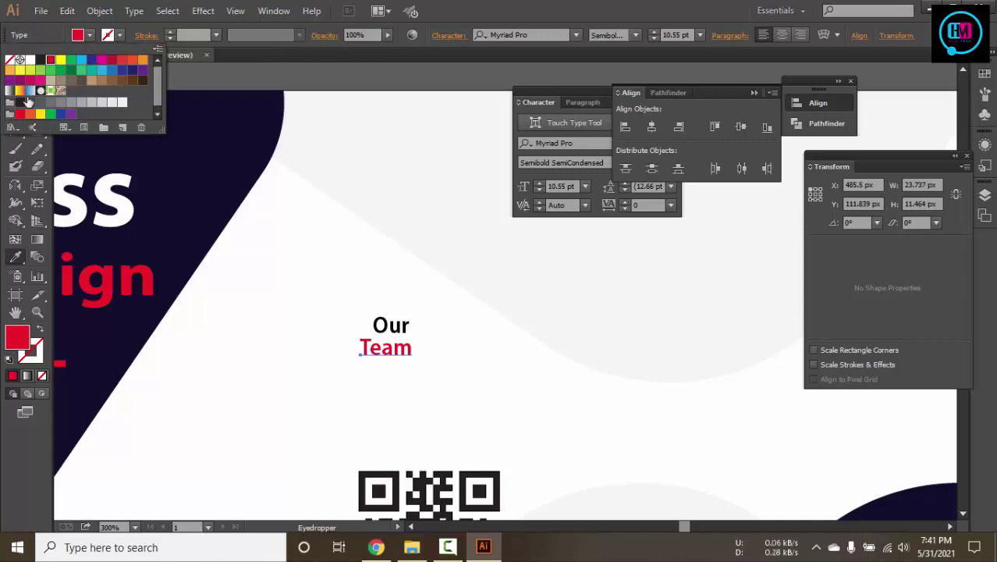
pyautogui.press('Escape')
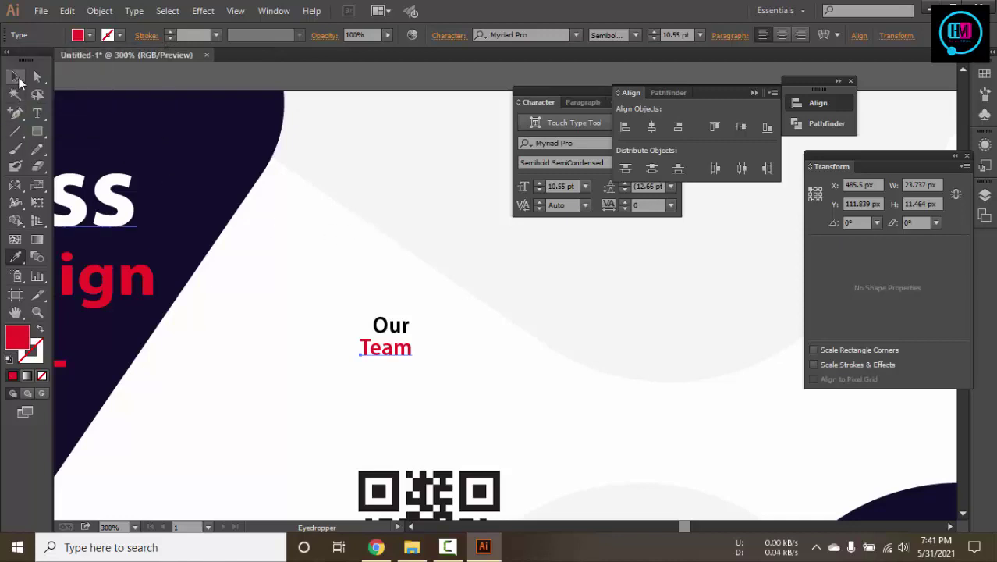
pyautogui.press('v')
pyautogui.click(396, 260)
# Examine the reference banner's employer section and compare it with the "Our Team" area of the new banner
pyautogui.hotkey('ctrl', '-')
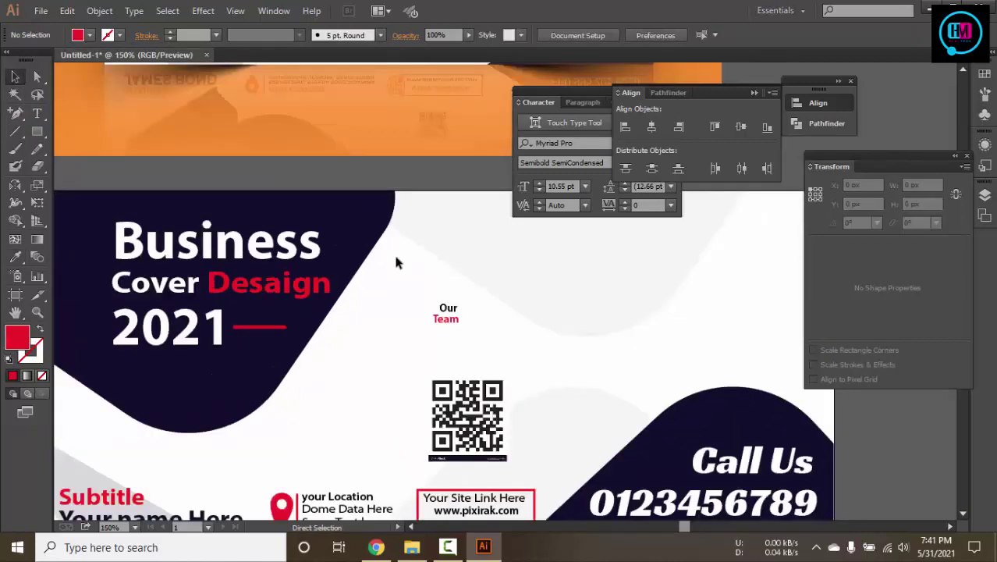
pyautogui.hotkey('ctrl', '-')
pyautogui.hotkey('ctrl', '-')
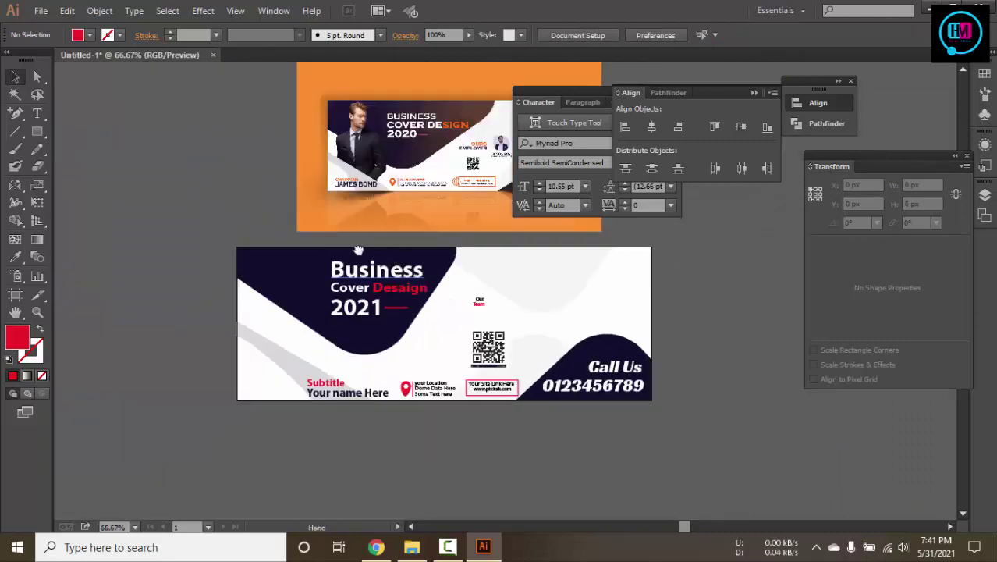
pyautogui.moveTo(359, 250); pyautogui.dragTo(188, 320)
pyautogui.keyDown('ctrl'); pyautogui.click(338, 274); pyautogui.keyUp('ctrl')
pyautogui.keyDown('ctrl'); pyautogui.click(338, 270); pyautogui.keyUp('ctrl')
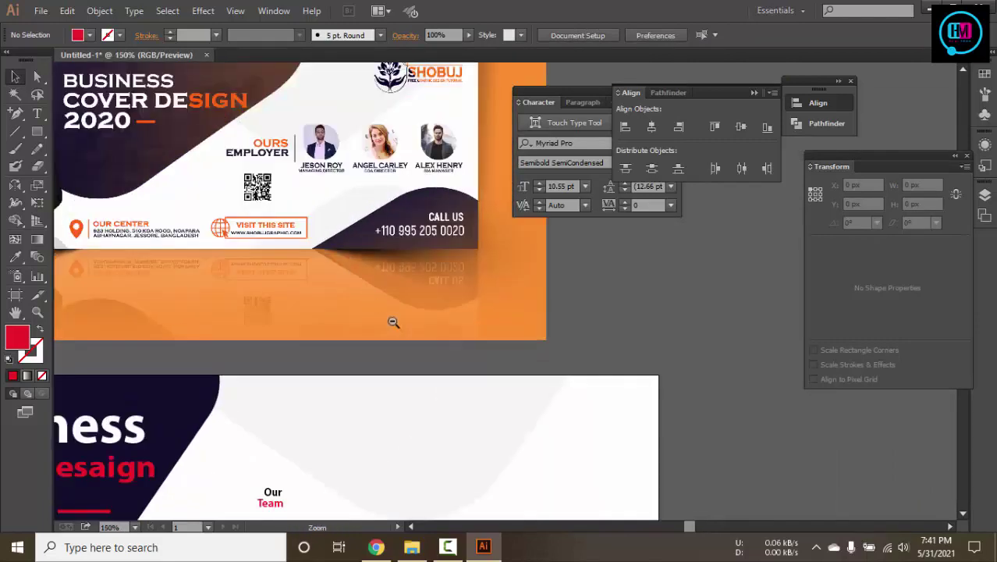
pyautogui.keyDown('ctrl'); pyautogui.keyDown('alt'); pyautogui.click(406, 331); pyautogui.keyUp('alt'); pyautogui.keyUp('ctrl')
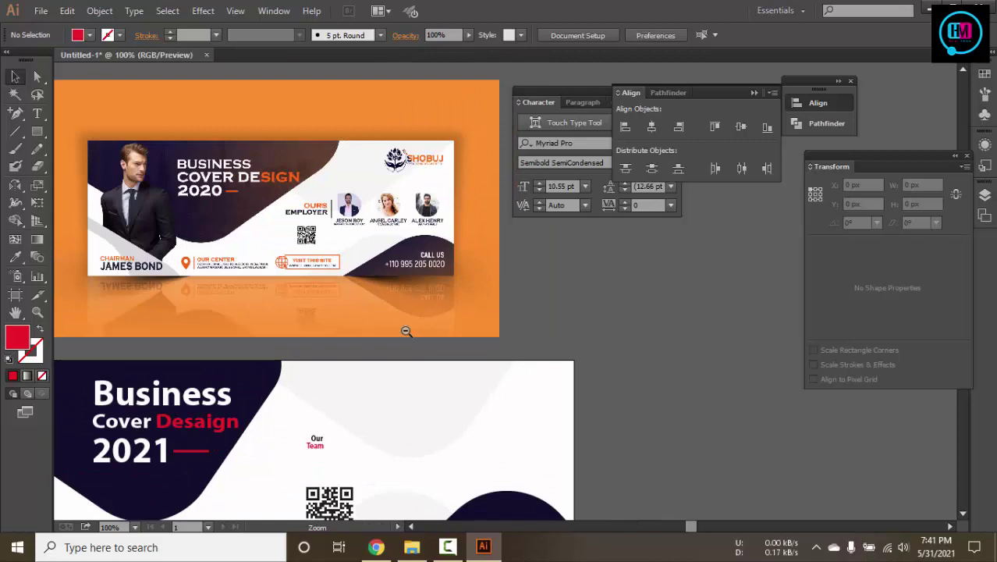
pyautogui.moveTo(37, 131); pyautogui.dragTo(93, 148)
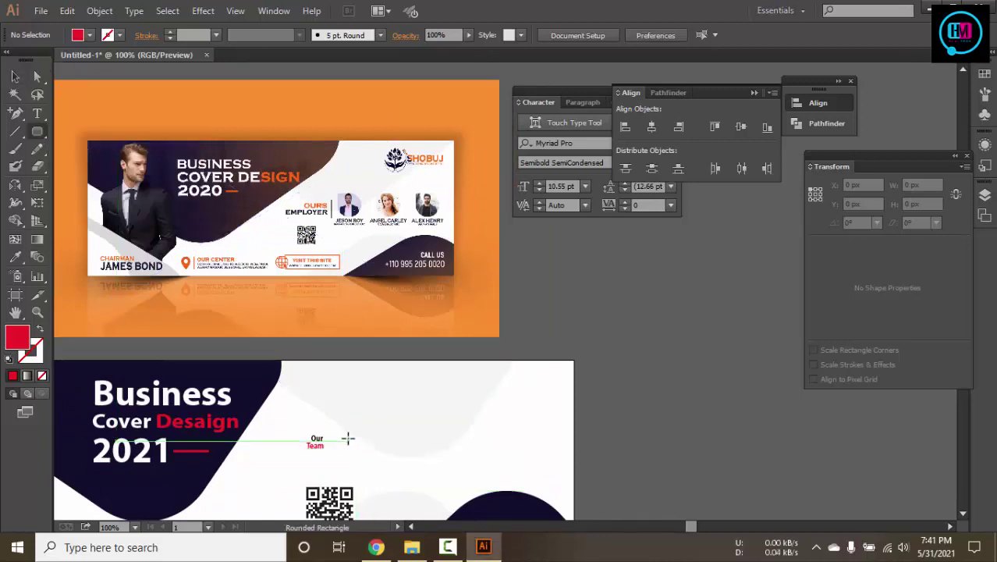
pyautogui.press('v')
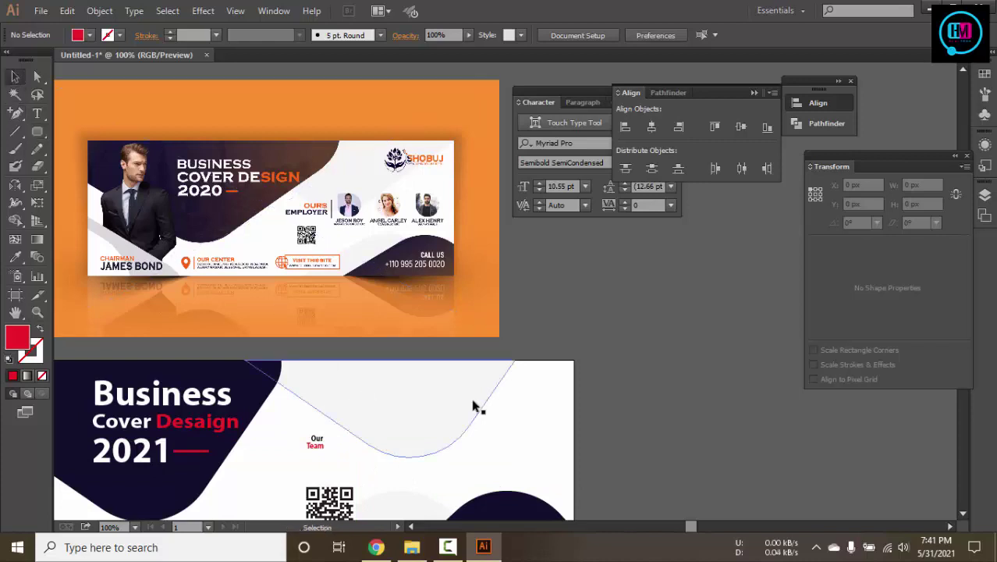
# Ungroup the location block and place a copy of its vertical red line just to the right of "Our Team"
pyautogui.scroll(-2, 515, 410)
pyautogui.scroll(-1, 281, 490)
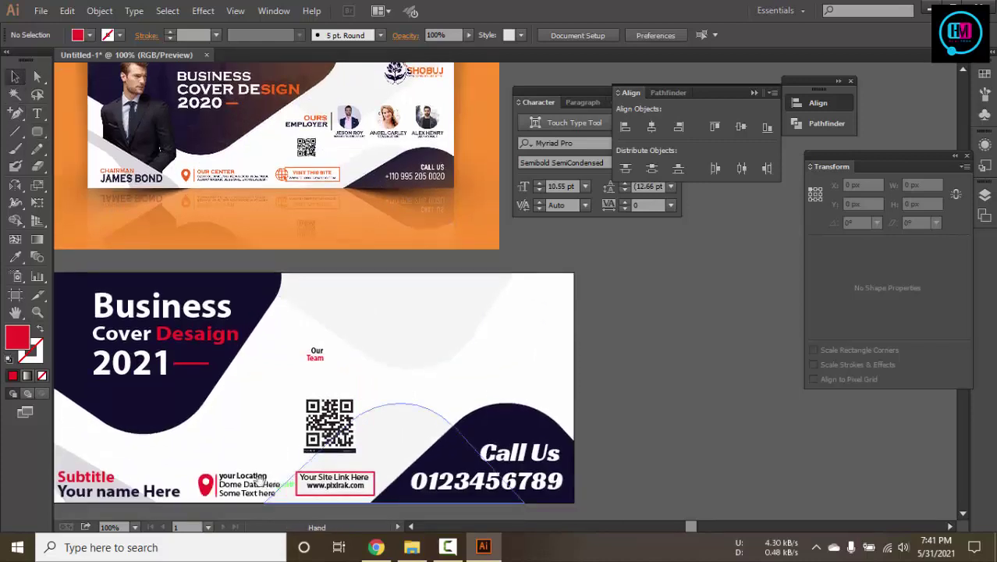
pyautogui.click(218, 485)
pyautogui.rightClick(218, 482)
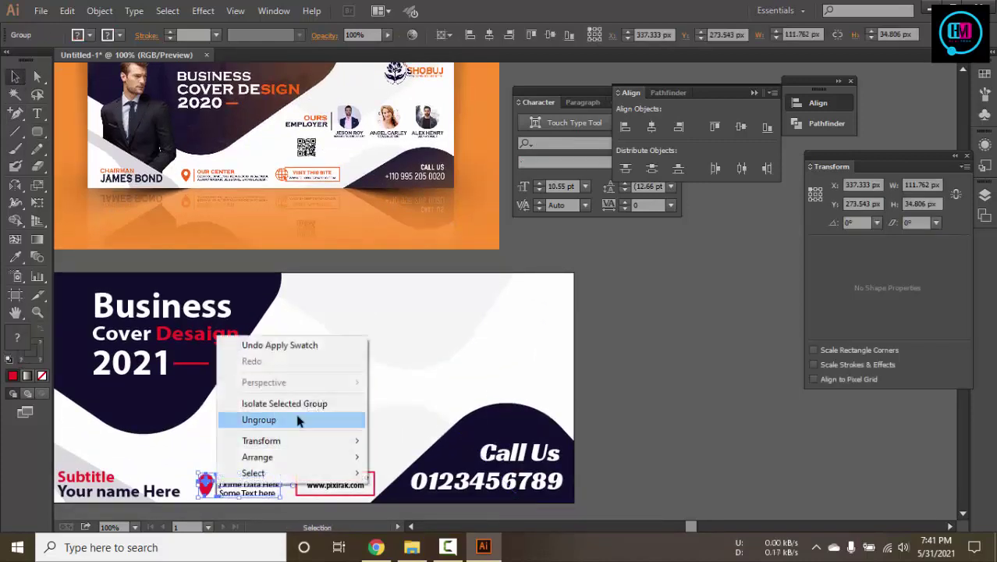
pyautogui.click(265, 418)
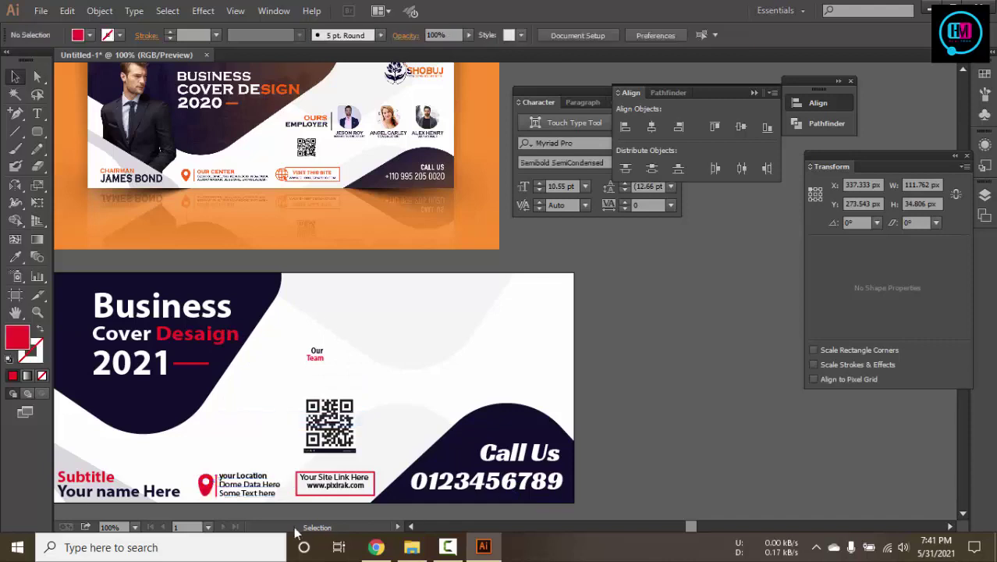
pyautogui.click(220, 490)
pyautogui.moveTo(220, 490); pyautogui.dragTo(331, 360)
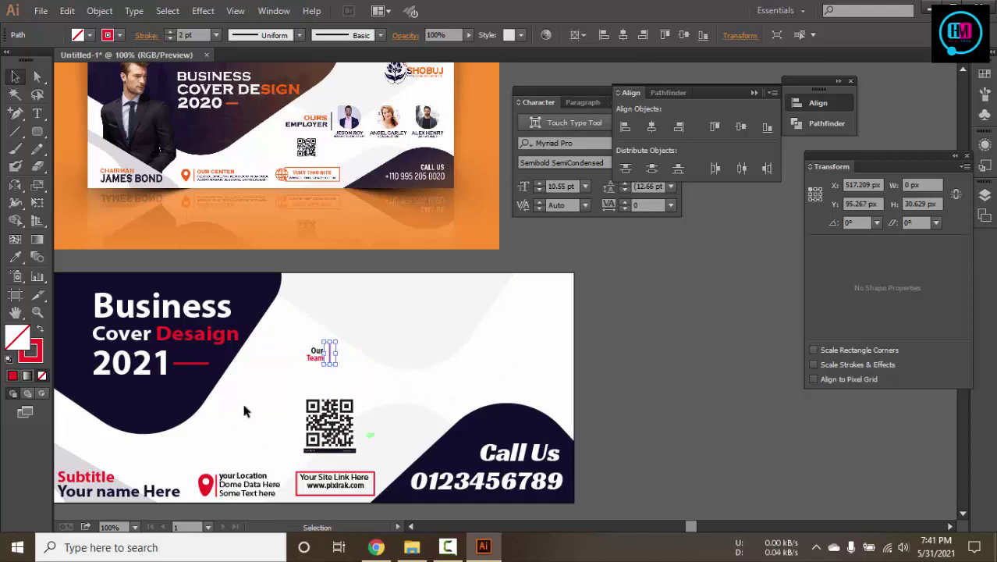
# Nudge "Our" up to Y 95.754 px and adjust the height of "Team" so the two words sit farther apart beside the red line
pyautogui.keyDown('ctrl'); pyautogui.click(386, 379); pyautogui.keyUp('ctrl')
pyautogui.keyDown('ctrl'); pyautogui.click(386, 379); pyautogui.keyUp('ctrl')
pyautogui.keyDown('ctrl'); pyautogui.click(386, 379); pyautogui.keyUp('ctrl')
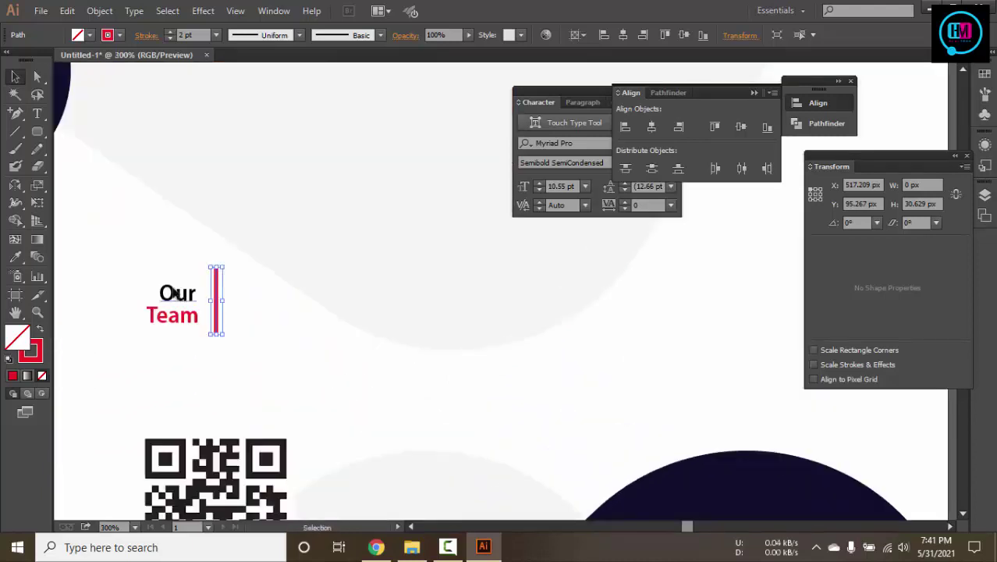
pyautogui.click(177, 293)
pyautogui.press('Up')
pyautogui.press('Up')
pyautogui.press('Up')
pyautogui.press('Up')
pyautogui.press('Up')
pyautogui.press('Up')
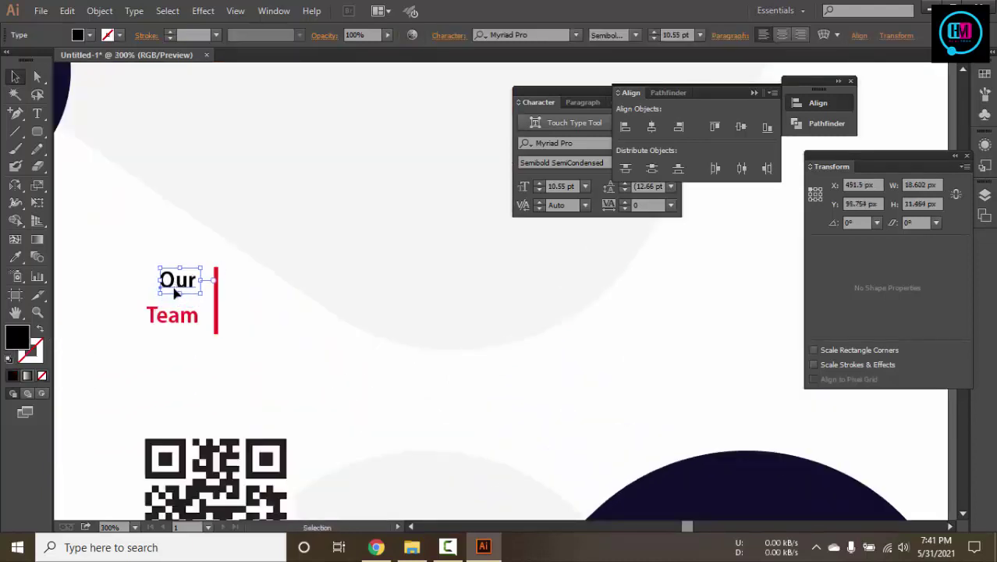
pyautogui.click(176, 318)
pyautogui.press('Up')
pyautogui.press('Up')
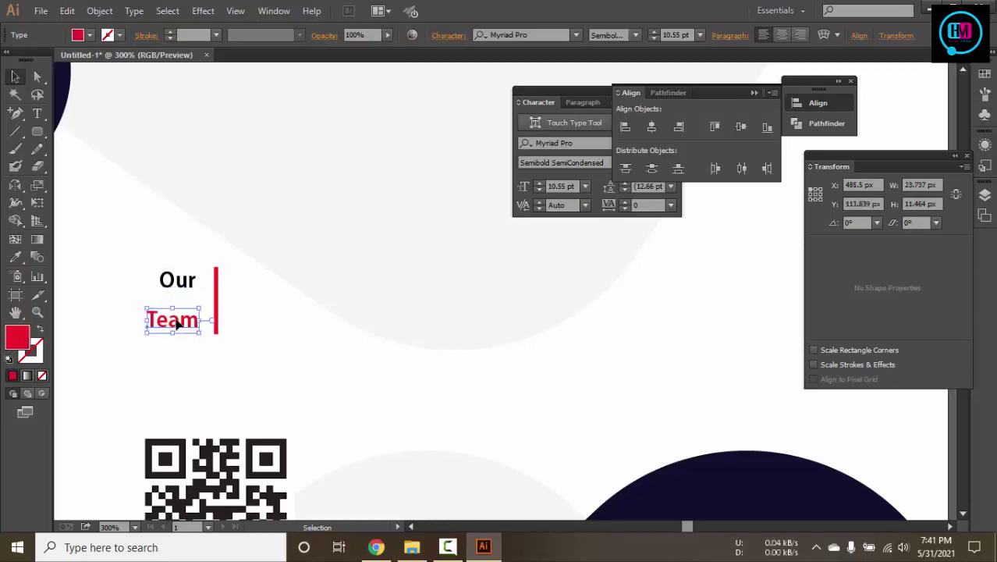
# Move the vertical red line closer to the words, to X 513.209 px, and shorten it to about 23.4 px
pyautogui.click(217, 280)
pyautogui.press('Left')
pyautogui.press('Left')
pyautogui.press('Left')
pyautogui.press('Left')
pyautogui.press('Left')
pyautogui.press('Left')
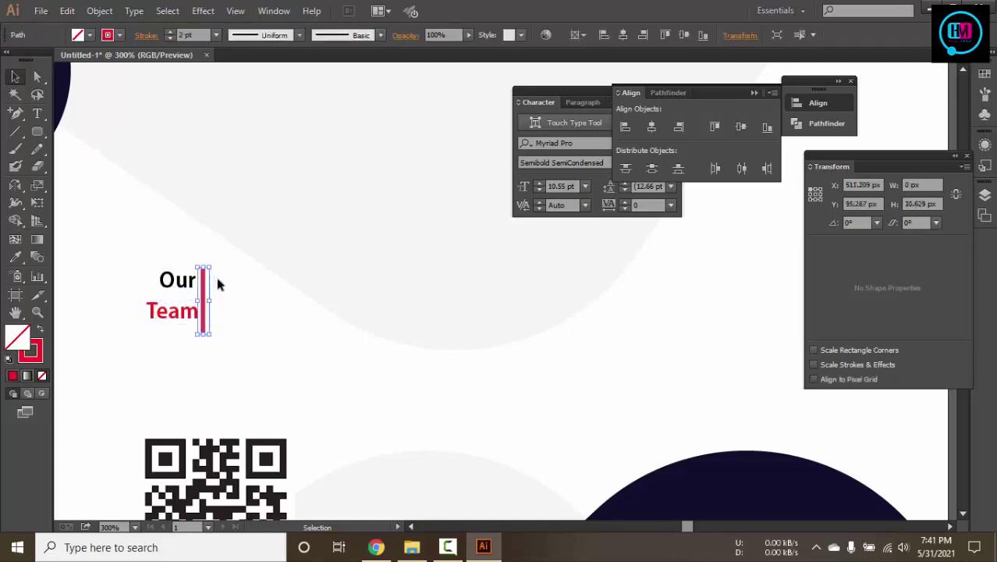
pyautogui.moveTo(201, 336); pyautogui.dragTo(202, 317)
pyautogui.press('Right')
pyautogui.press('Right')
pyautogui.press('Right')
# Draw a circle about 59 px wide near "Our Team", swap its fill and stroke to make it solid red, and deselect it
pyautogui.hotkey('ctrl', '-')
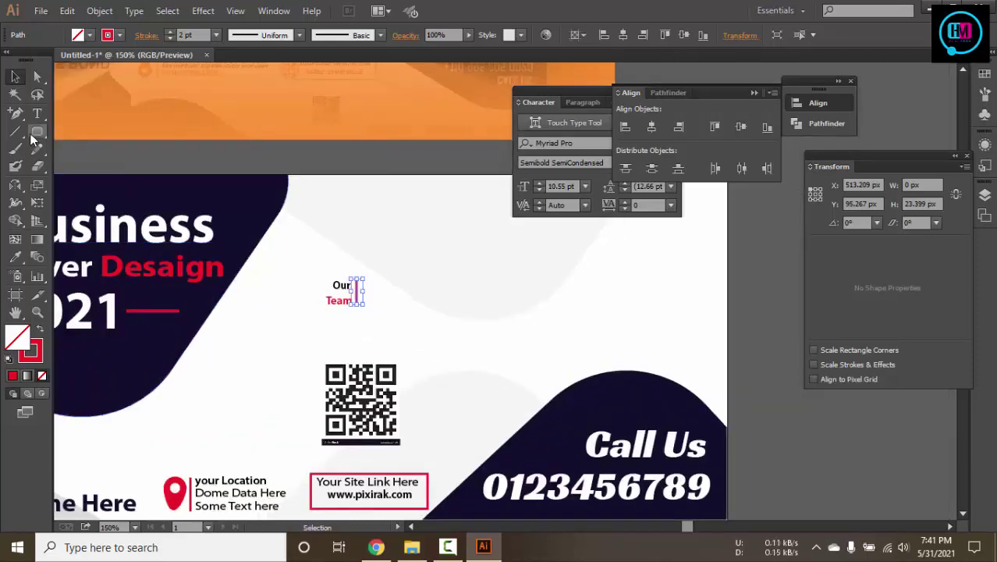
pyautogui.moveTo(37, 132); pyautogui.dragTo(103, 166)
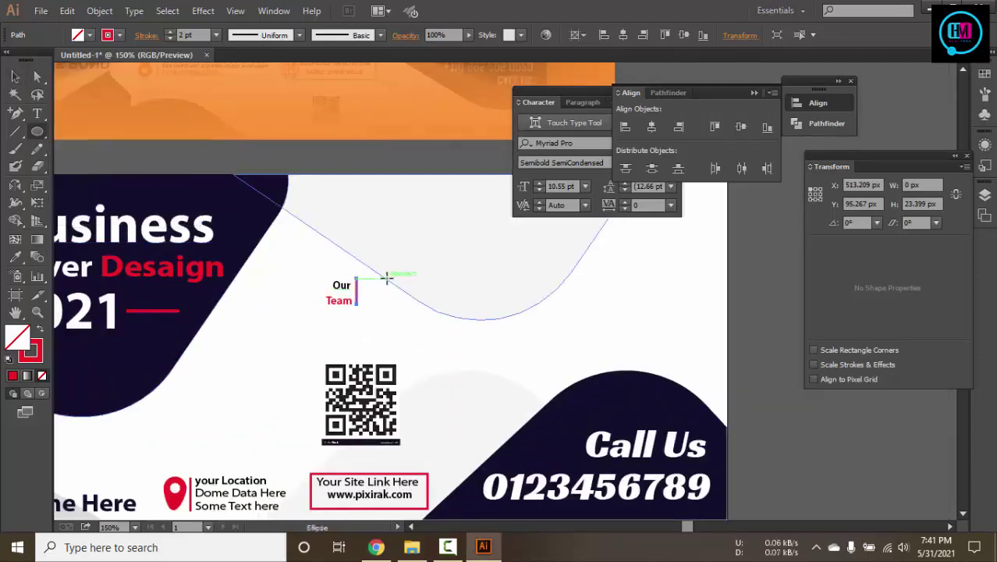
pyautogui.moveTo(361, 266)
pyautogui.mouseDown()
pyautogui.moveTo(405, 311)
pyautogui.moveTo(390, 293)
pyautogui.moveTo(397, 313)
pyautogui.mouseUp()
pyautogui.click(120, 35)
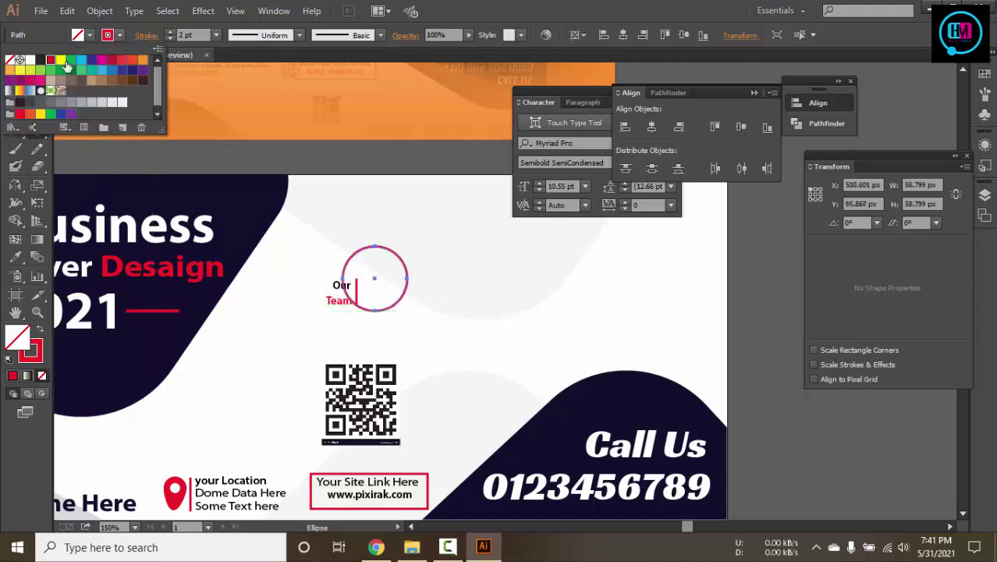
pyautogui.click(39, 330)
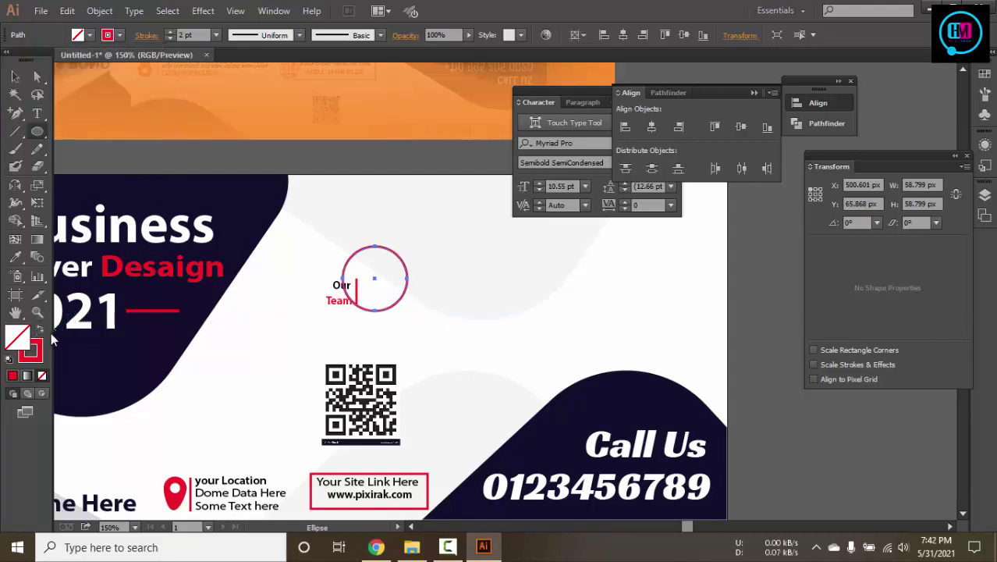
pyautogui.click(40, 329)
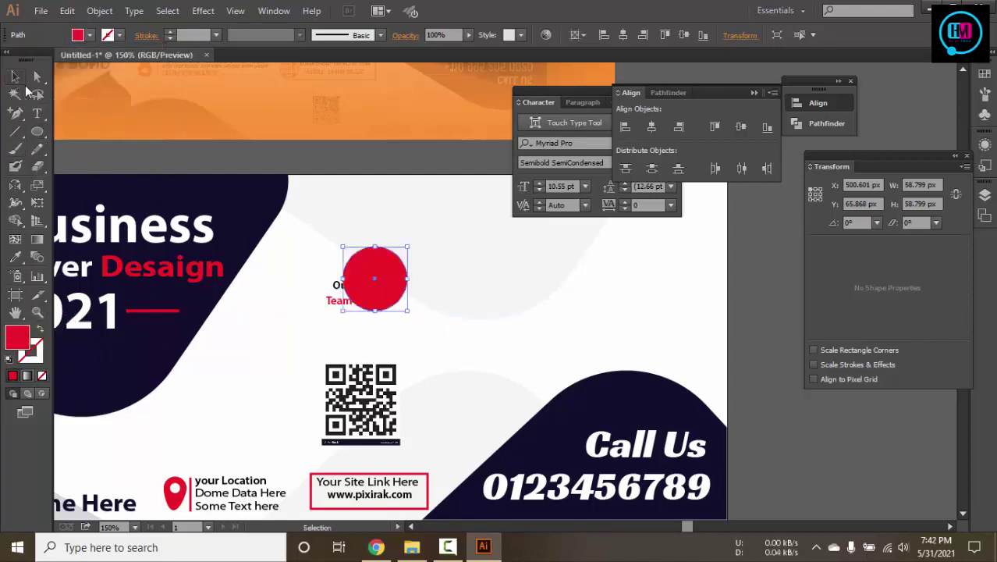
pyautogui.click(15, 76)
pyautogui.click(168, 156)
# Move the red circle to the right of the divider line, at about X 523.5 px, Y 75.2 px
pyautogui.hotkey('ctrl', '-')
pyautogui.hotkey('ctrl', '-')
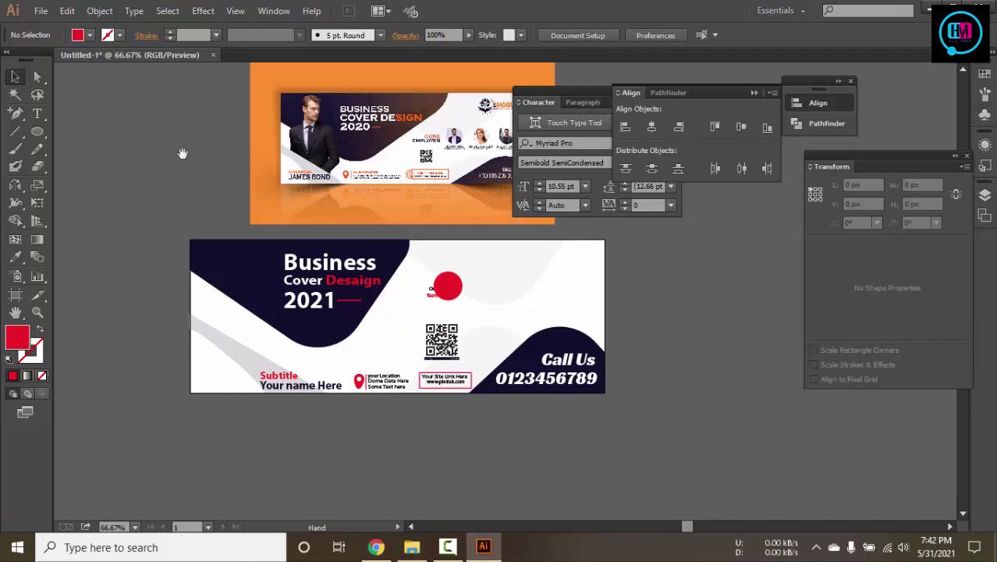
pyautogui.moveTo(169, 155); pyautogui.dragTo(34, 201)
pyautogui.moveTo(318, 348); pyautogui.dragTo(329, 352)
pyautogui.hscroll(-1, 329, 351)
pyautogui.scroll(1, 334, 350)
pyautogui.click(334, 351)
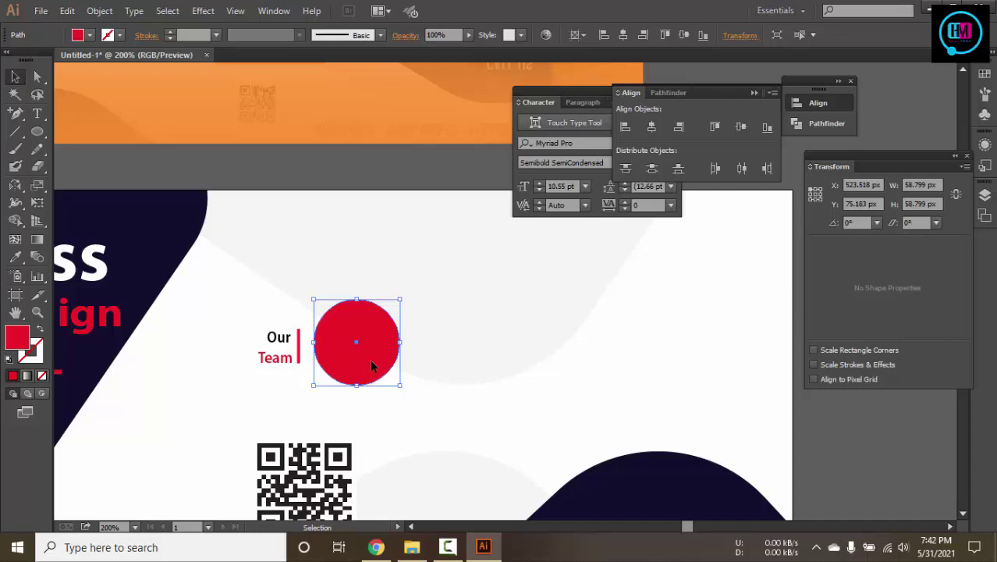
# Lengthen the red divider line downward and enlarge "Team" to about 16.07 pt
pyautogui.click(300, 347)
pyautogui.moveTo(300, 364); pyautogui.dragTo(239, 387)
# Enlarge "Our" to about 19.33 pt and shift both words so they sit close together against the divider line
pyautogui.click(278, 338)
pyautogui.click(279, 344)
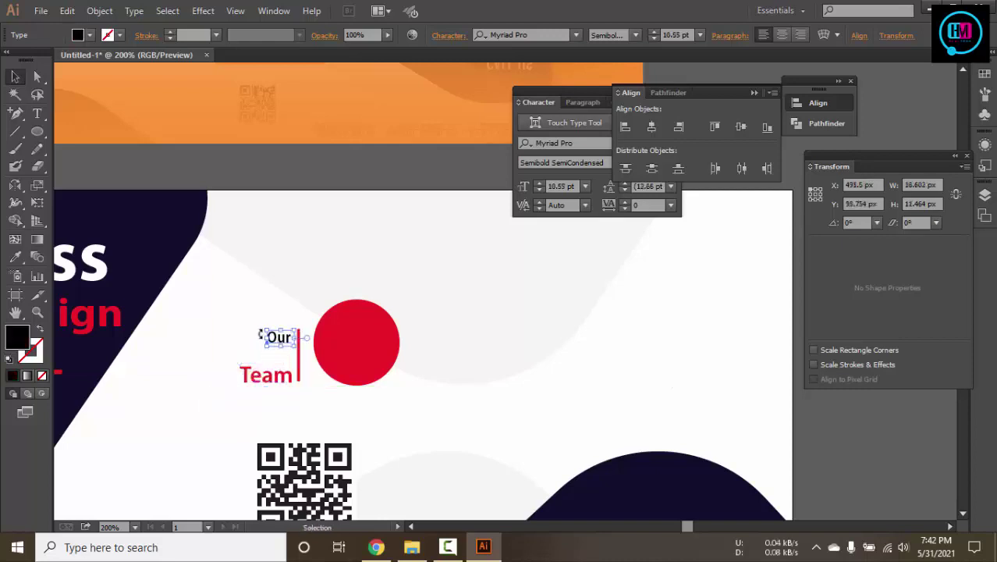
pyautogui.moveTo(266, 334); pyautogui.dragTo(245, 316)
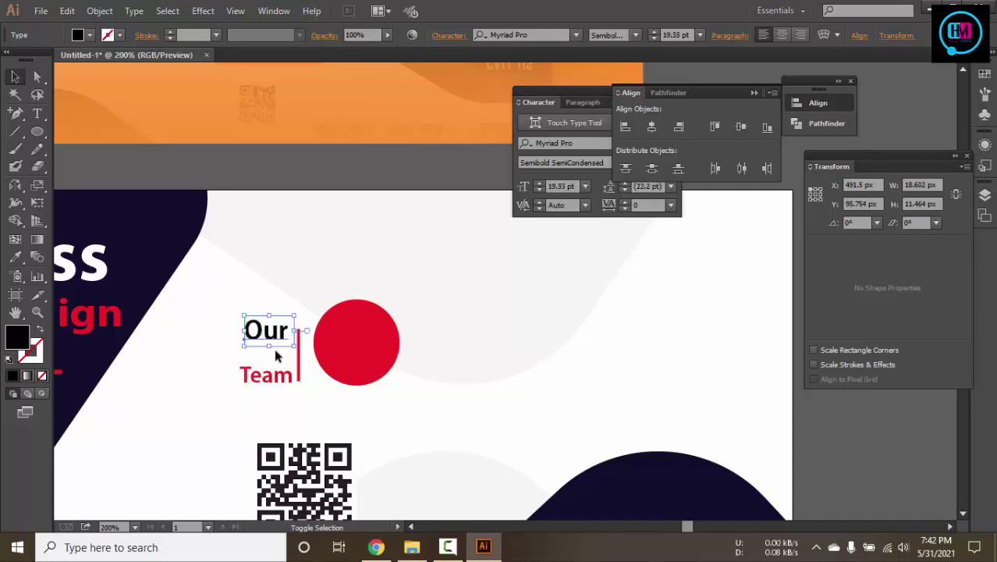
pyautogui.moveTo(279, 386); pyautogui.dragTo(278, 374)
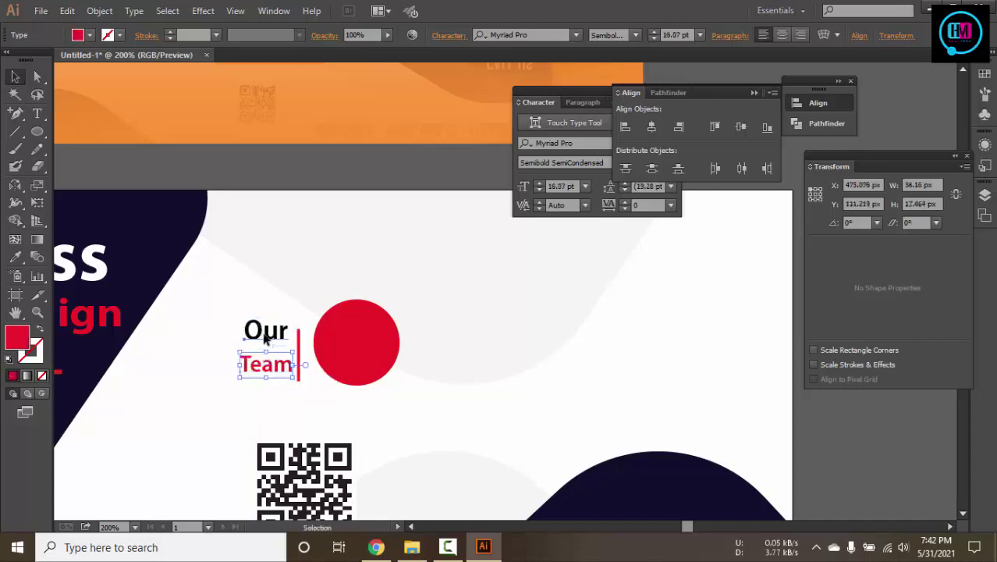
pyautogui.moveTo(265, 336); pyautogui.dragTo(267, 340)
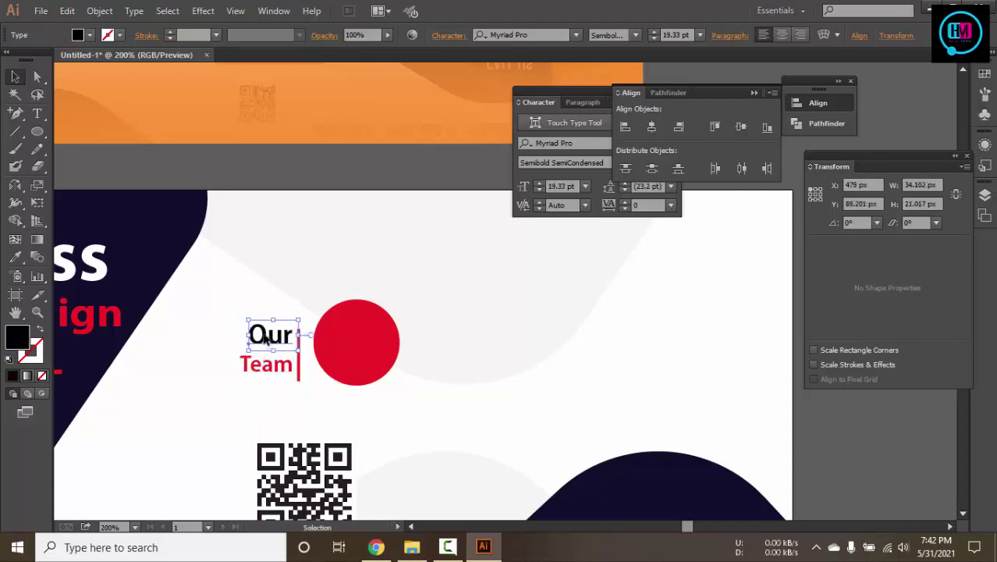
# Nudge the red circle down 4 px and scale it around its centre to about 46.8 px wide
pyautogui.click(357, 365)
pyautogui.press('Down')
pyautogui.press('Down')
pyautogui.press('Down')
pyautogui.press('Down')
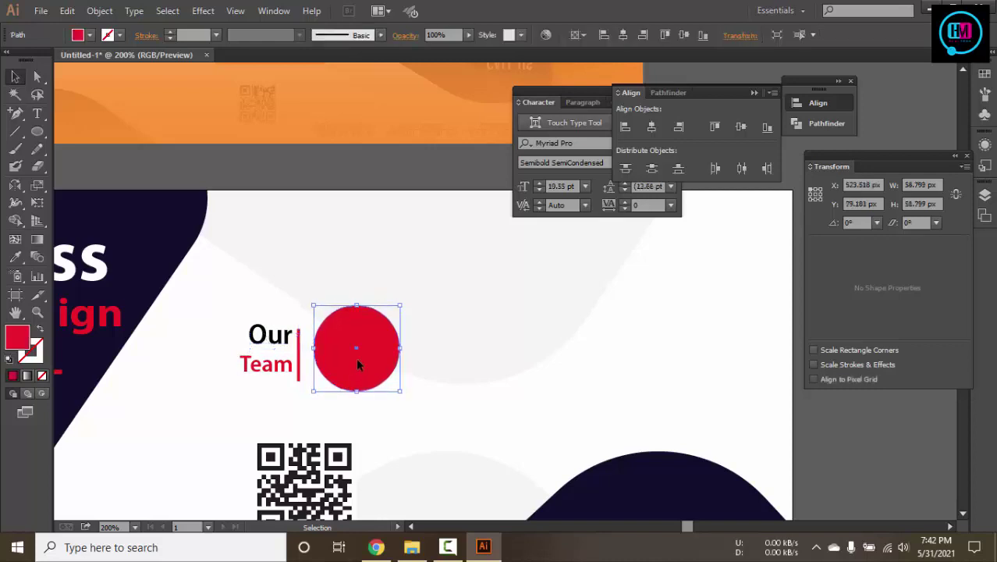
pyautogui.moveTo(400, 392); pyautogui.dragTo(373, 373)
# Duplicate the red circle three times to the right at an even spacing of about 67 px, making a row of four
pyautogui.hotkey('ctrl', '-')
pyautogui.hotkey('ctrl', '-')
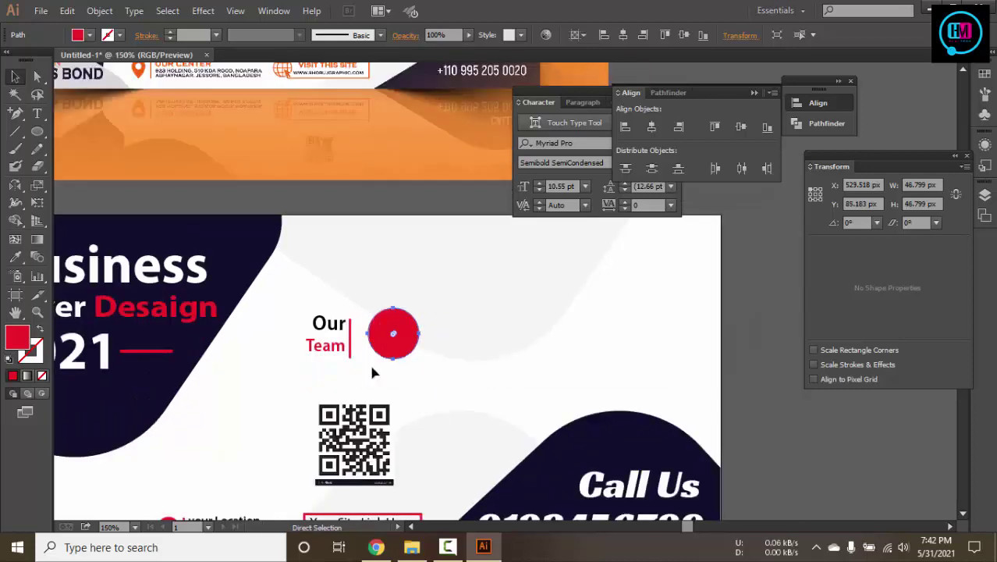
pyautogui.keyDown('alt'); pyautogui.moveTo(437, 332); pyautogui.dragTo(486, 332); pyautogui.keyUp('alt')
pyautogui.hotkey('ctrl', 'd')
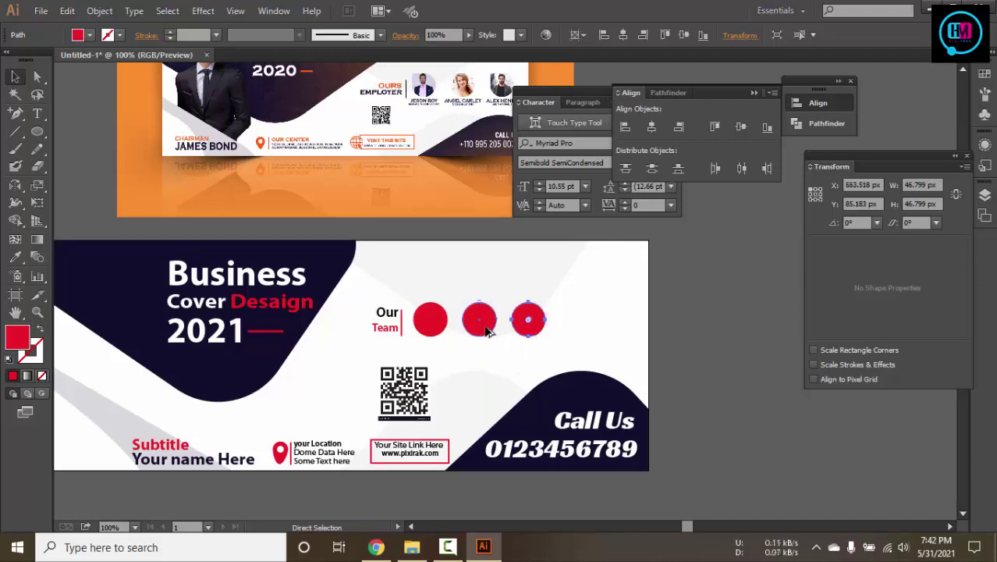
pyautogui.hotkey('ctrl', 'd')
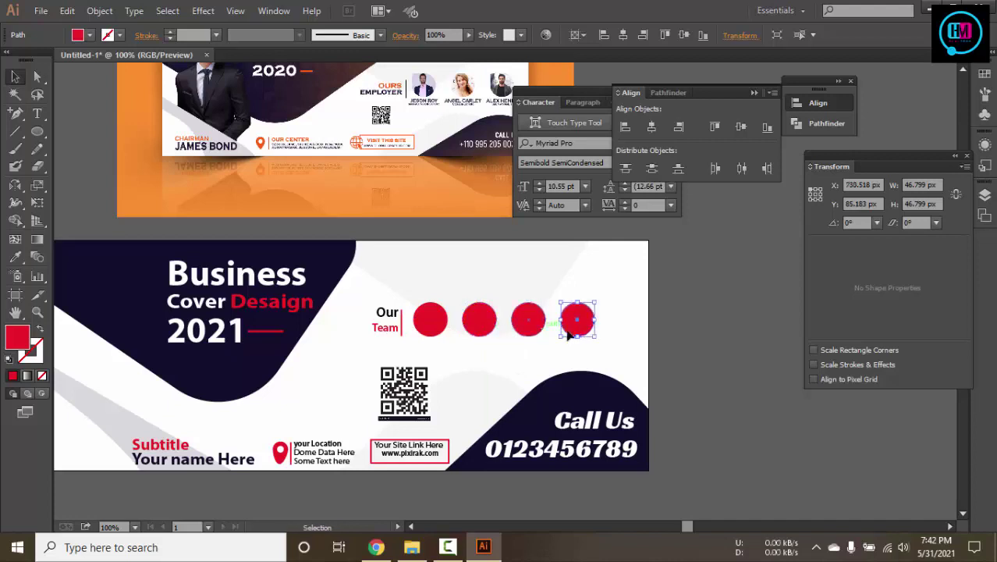
# Select the four circles together with "Our", "Team" and the divider line and group them
pyautogui.keyDown('shift'); pyautogui.click(531, 331); pyautogui.keyUp('shift')
pyautogui.keyDown('shift'); pyautogui.click(482, 331); pyautogui.keyUp('shift')
pyautogui.keyDown('shift'); pyautogui.click(431, 331); pyautogui.keyUp('shift')
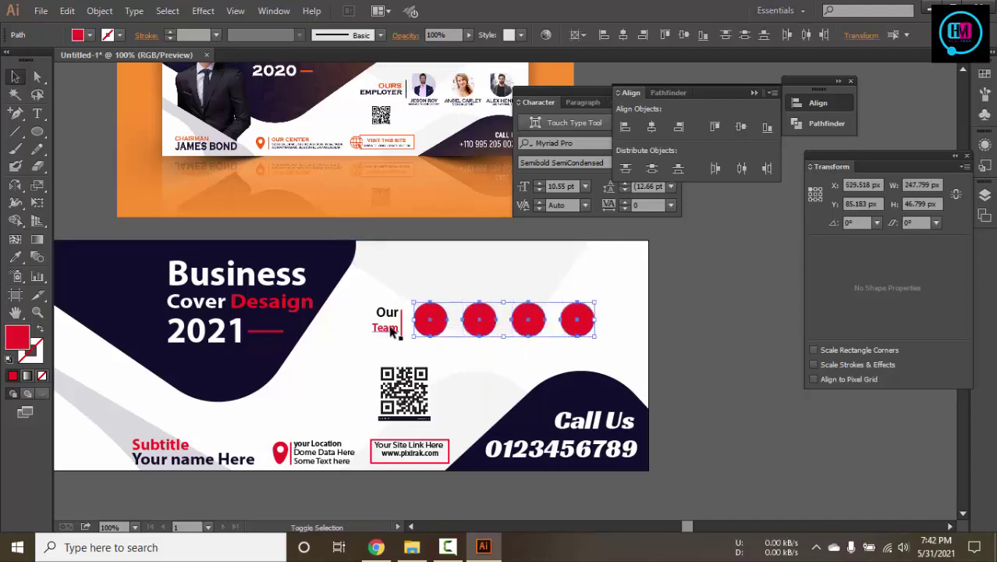
pyautogui.keyDown('shift'); pyautogui.click(395, 331); pyautogui.keyUp('shift')
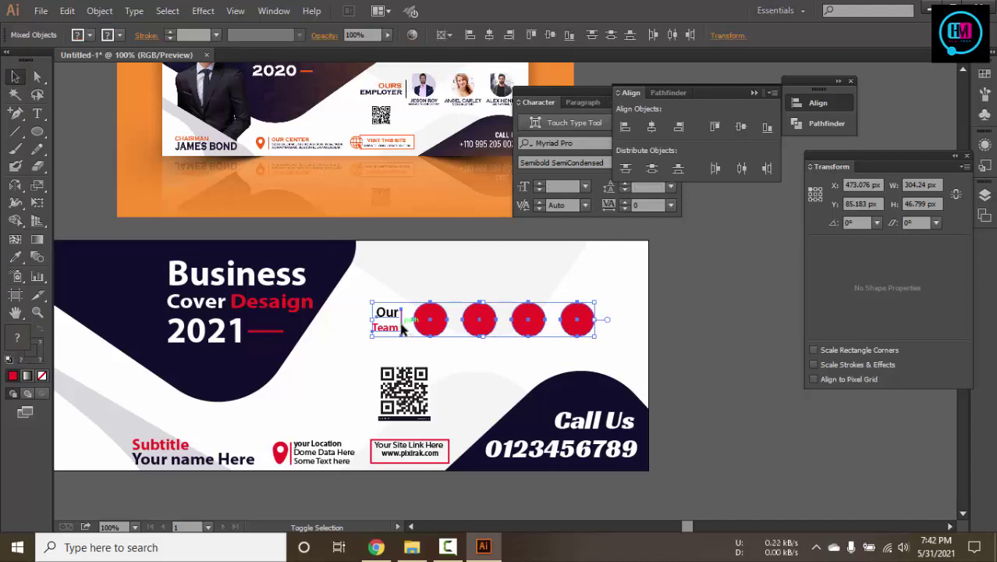
pyautogui.hotkey('ctrl', 'g')
# Nudge the "Our Team" group down and right to about X 492 px, Y 93 px
pyautogui.press('Down')
pyautogui.press('Down')
pyautogui.press('Down')
pyautogui.press('Down')
pyautogui.press('Down')
pyautogui.press('Down')
pyautogui.press('Down')
pyautogui.press('Down')
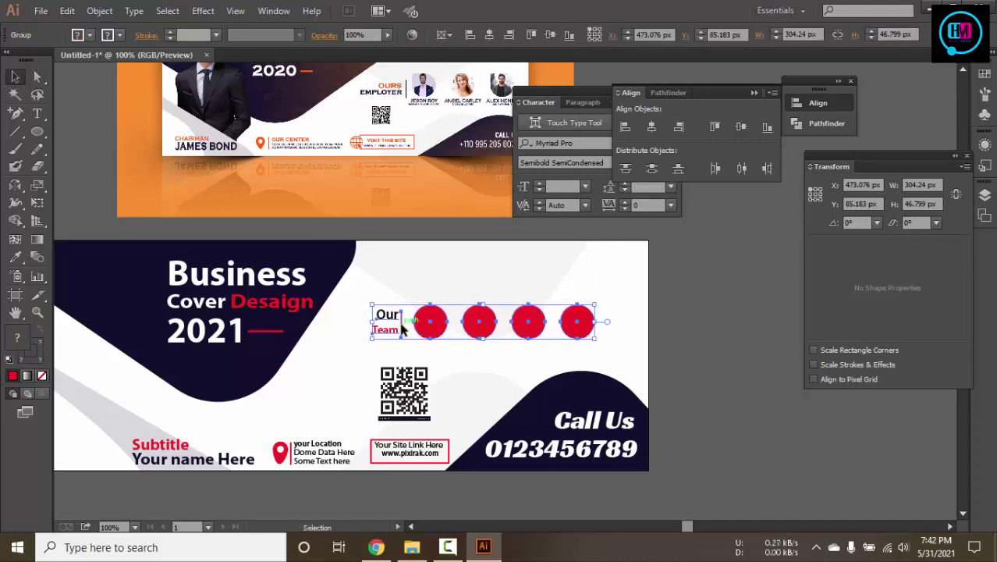
pyautogui.press('Right')
pyautogui.press('Right')
pyautogui.press('Right')
pyautogui.press('Right')
pyautogui.press('Right')
pyautogui.press('Right')
pyautogui.press('Right')
pyautogui.press('Right')
pyautogui.press('Right')
pyautogui.press('Right')
pyautogui.press('Right')
pyautogui.press('Right')
pyautogui.press('Right')
pyautogui.press('Right')
pyautogui.press('Right')
pyautogui.press('Right')
pyautogui.press('Right')
pyautogui.press('Right')
pyautogui.press('Right')
pyautogui.press('Right')
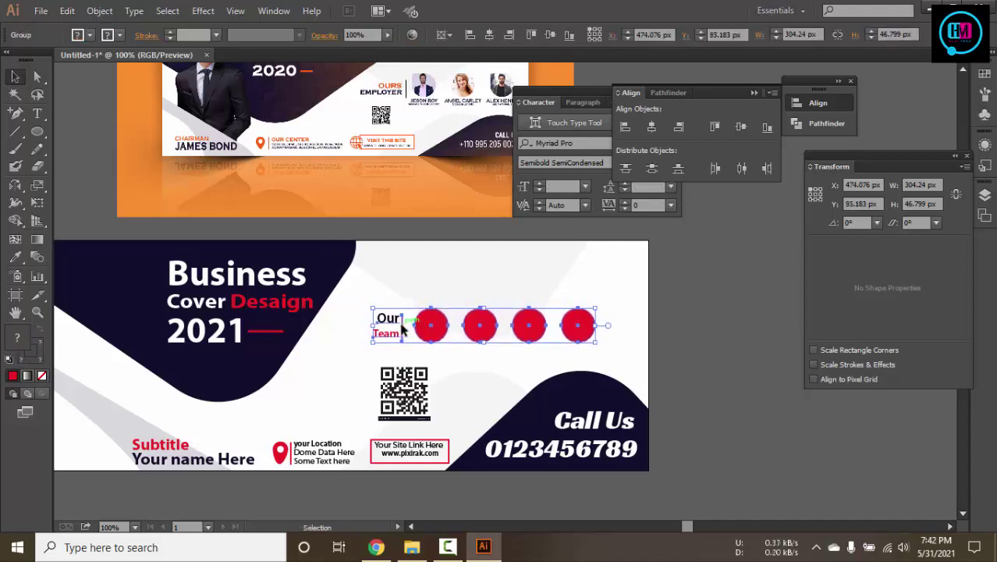
pyautogui.press('Left')
pyautogui.press('Left')
pyautogui.press('Left')
pyautogui.press('Left')
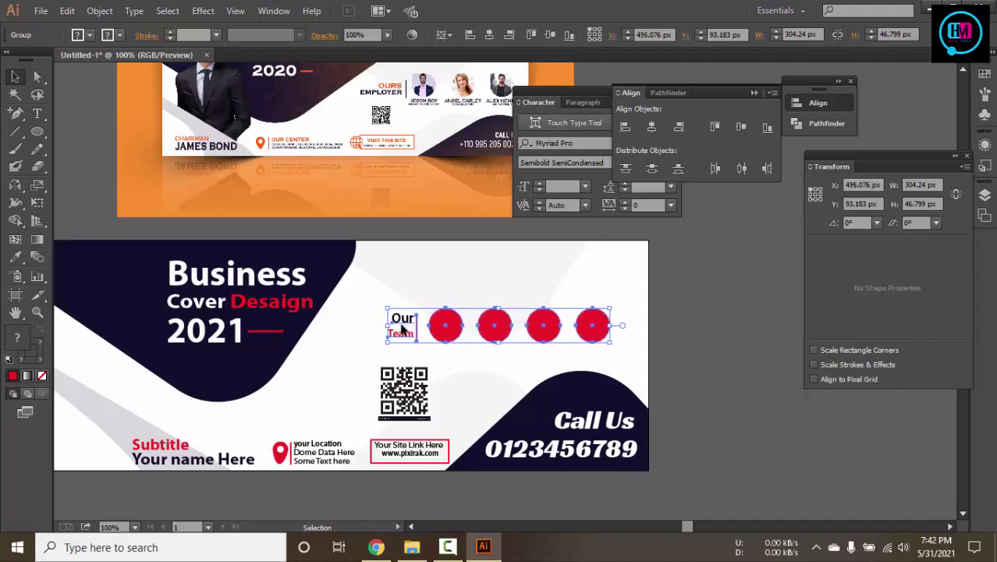
pyautogui.press('Left')
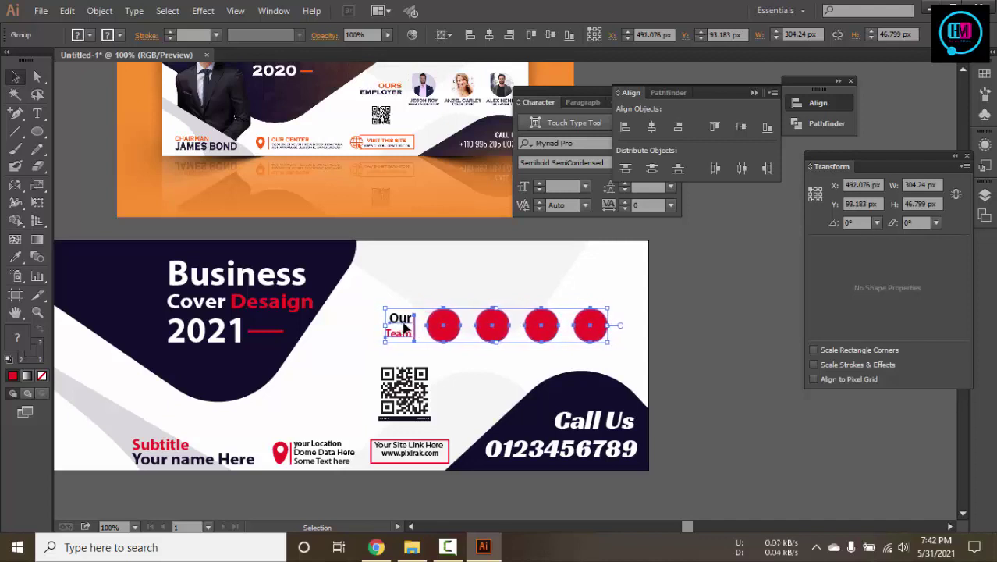
# Nudge the "Our Team" group down and left to about X 489 px, Y 99 px and deselect it
pyautogui.press('Down')
pyautogui.press('Down')
pyautogui.press('Left')
pyautogui.press('Left')
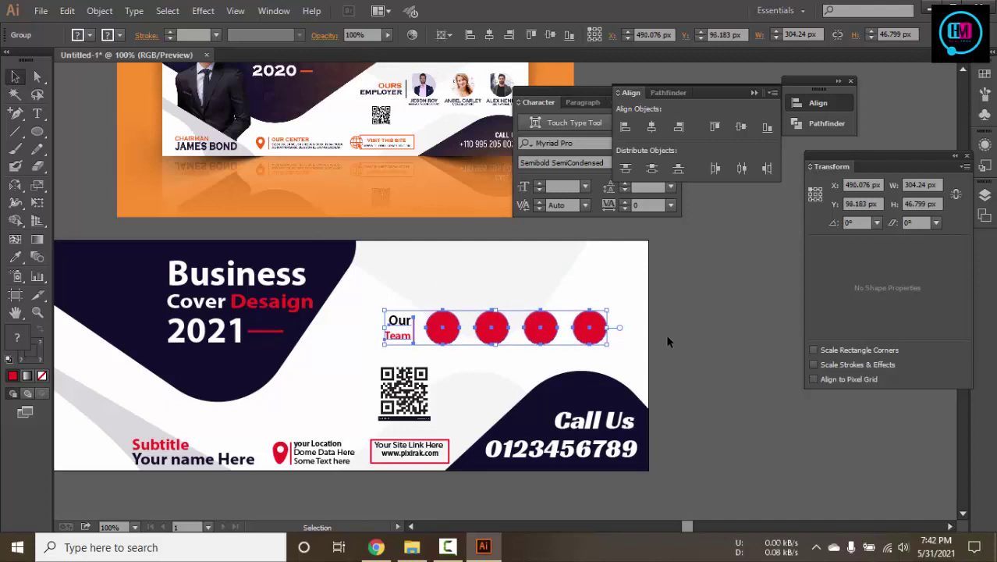
pyautogui.press('Down')
pyautogui.press('Down')
pyautogui.press('Down')
pyautogui.press('Down')
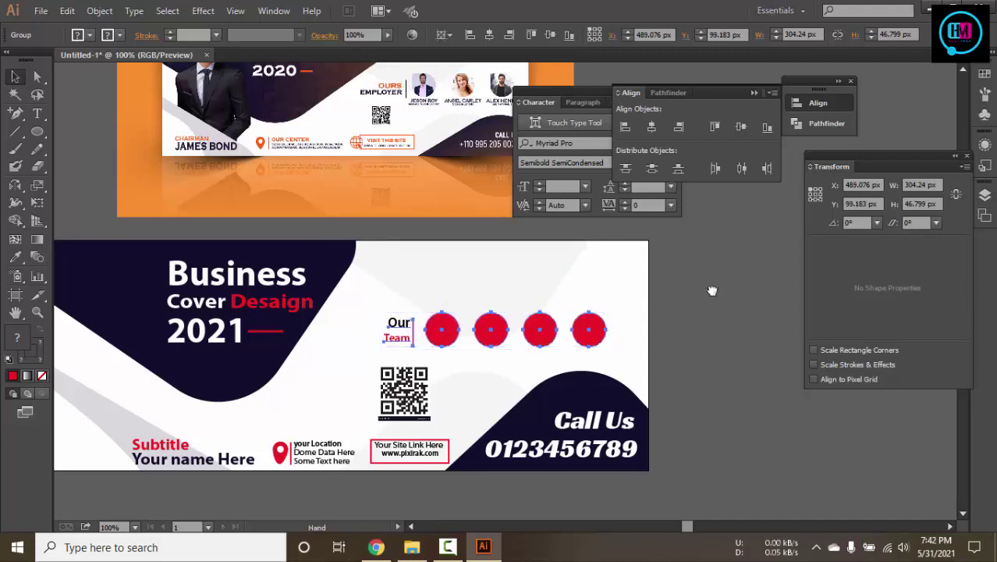
pyautogui.moveTo(712, 290); pyautogui.dragTo(687, 399)
pyautogui.click(702, 370)
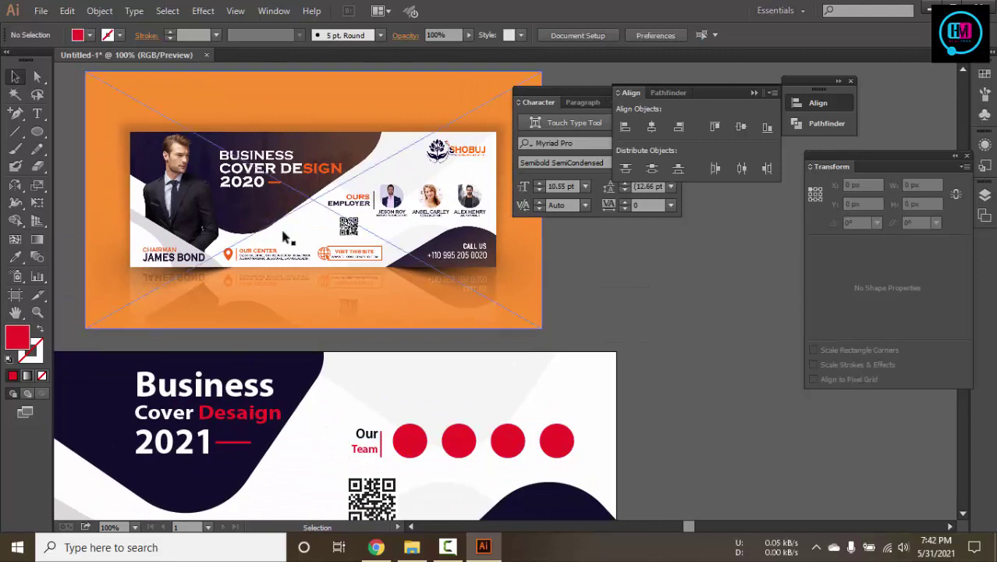
# Switch to the desktop and open the "Pixirak.com g" folder through the Pixirak.com shortcut
pyautogui.click(925, 6)
pyautogui.click(908, 6)
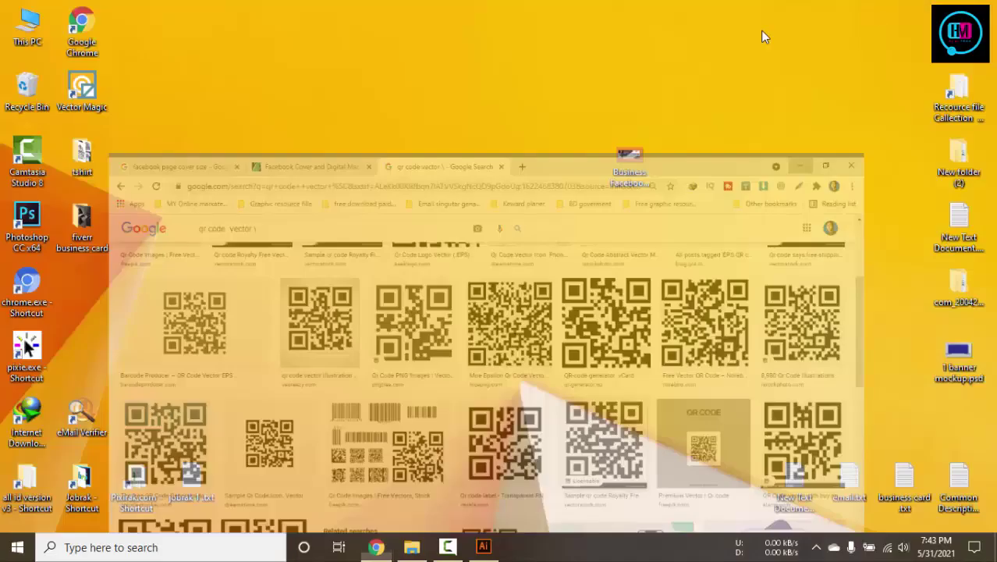
pyautogui.doubleClick(141, 479)
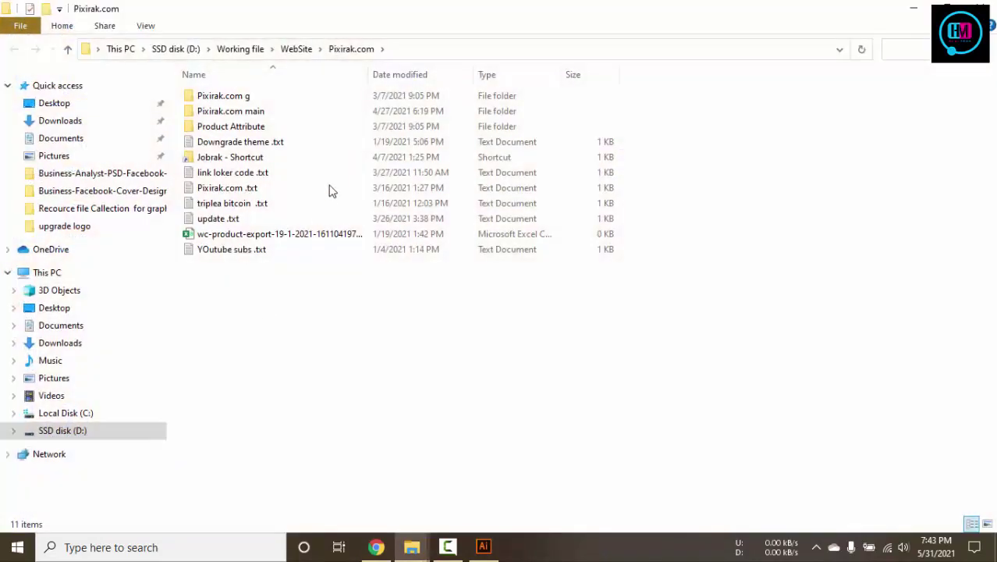
pyautogui.click(241, 95)
pyautogui.doubleClick(240, 96)
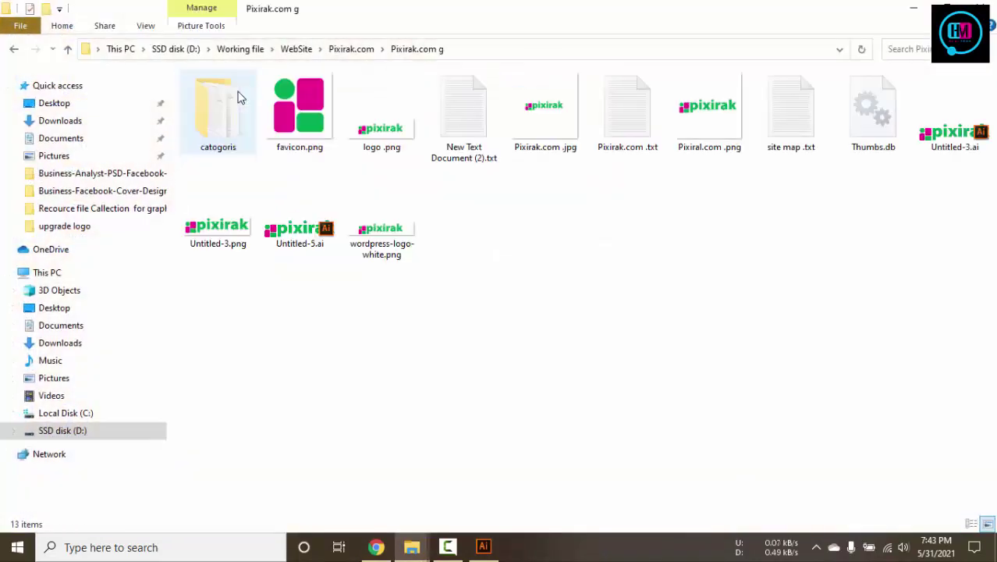
pyautogui.click(397, 242)
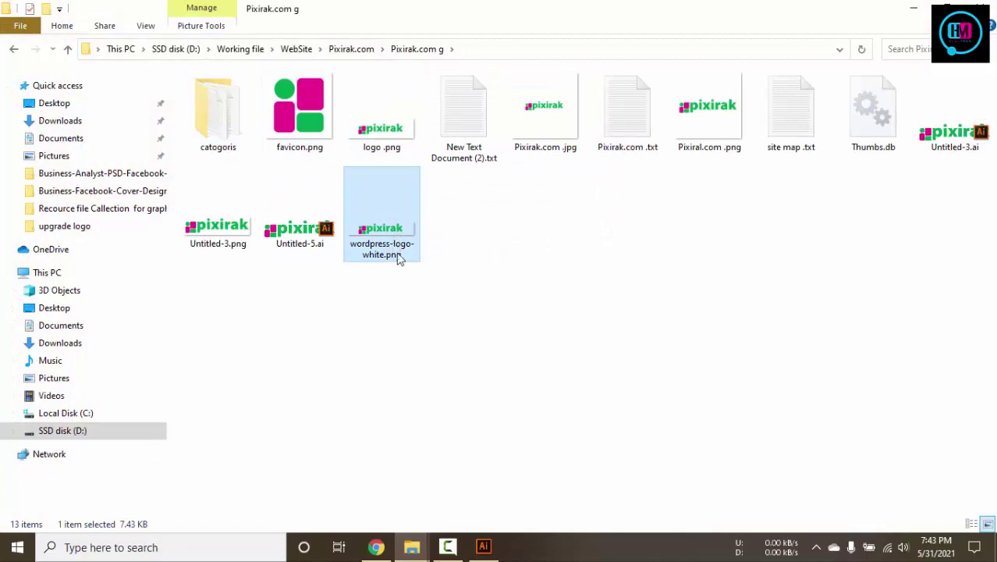
# Try placing the Untitled-5.ai logo in the banner document and delete it
pyautogui.moveTo(312, 245); pyautogui.dragTo(736, 330)
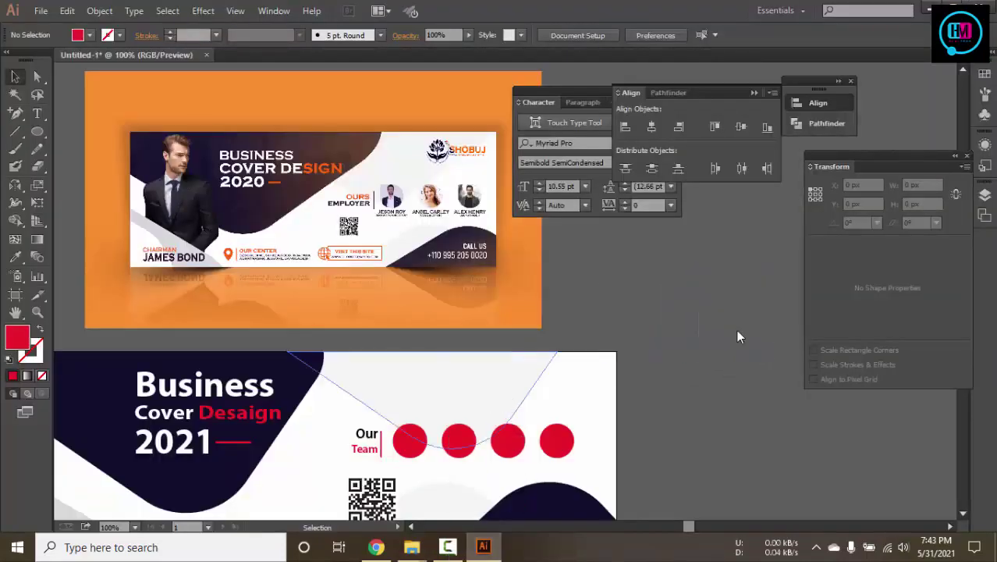
pyautogui.hotkey('ctrl', '-')
pyautogui.hotkey('ctrl', '-')
pyautogui.hotkey('ctrl', '-')
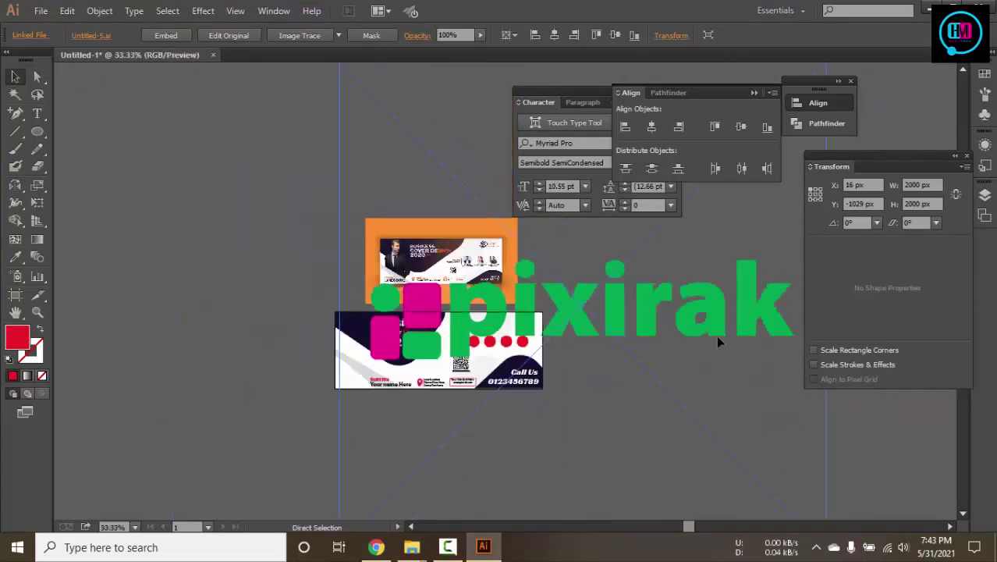
pyautogui.moveTo(673, 316); pyautogui.dragTo(65, 298)
pyautogui.press('Delete')
# Place Untitled-3.ai from the "Pixirak.com g" folder into the banner document as a linked logo
pyautogui.moveTo(434, 529)
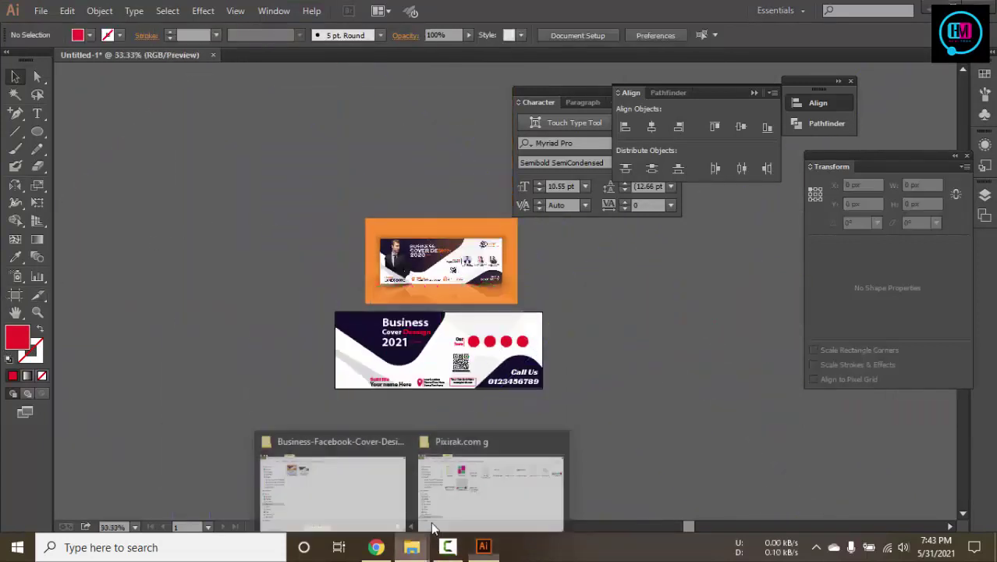
pyautogui.click(480, 528)
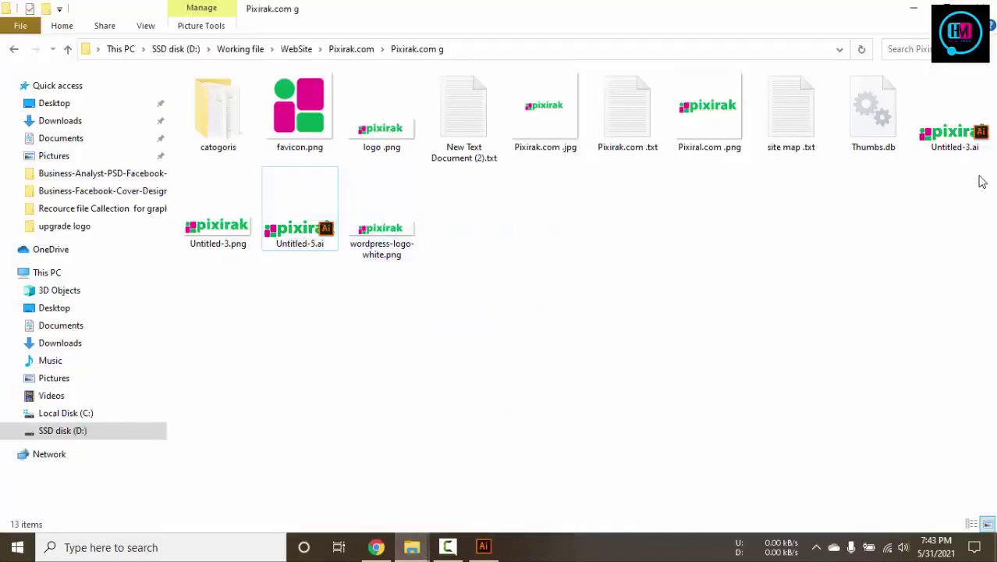
pyautogui.moveTo(968, 146); pyautogui.dragTo(484, 344)
pyautogui.click(583, 334)
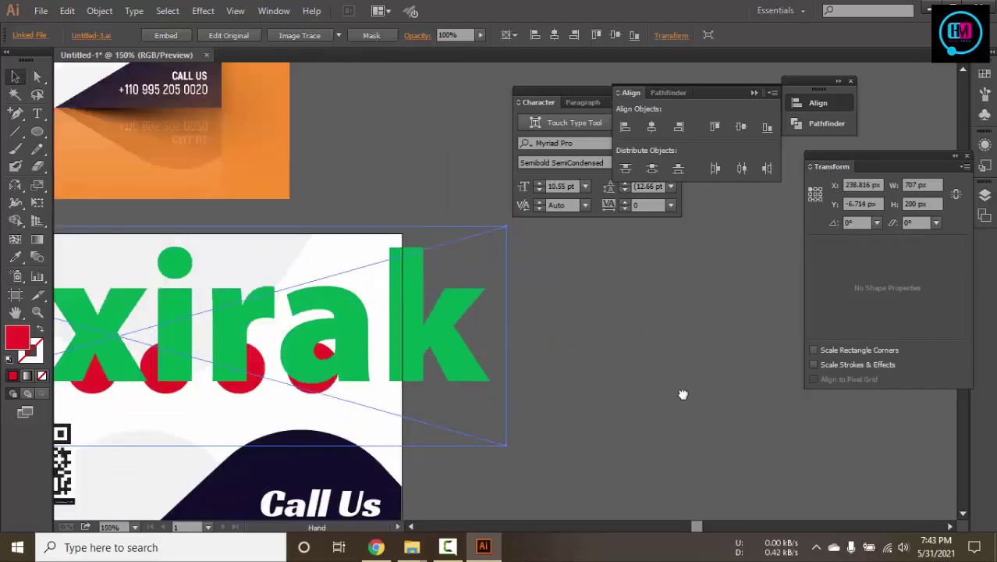
# Scale the pixirak logo down to about 150 px wide and position it in the banner's upper-right corner at about X 683 px, Y 13 px
pyautogui.moveTo(683, 394); pyautogui.dragTo(939, 395)
pyautogui.moveTo(767, 448); pyautogui.dragTo(564, 268)
pyautogui.scroll(5, 514, 265)
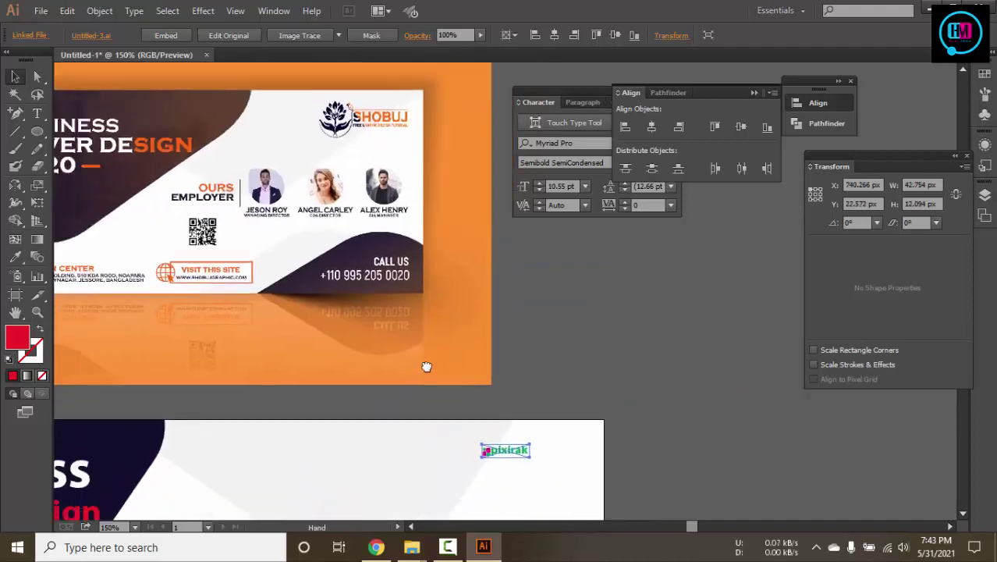
pyautogui.moveTo(546, 442)
pyautogui.mouseDown()
pyautogui.moveTo(603, 474)
pyautogui.moveTo(605, 460)
pyautogui.moveTo(547, 448)
pyautogui.mouseUp()
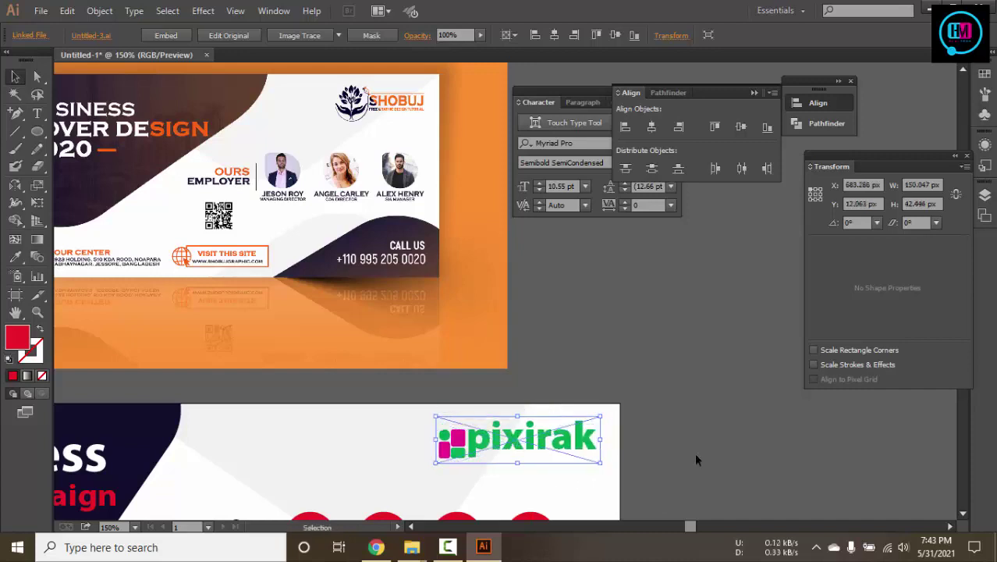
pyautogui.click(694, 452)
pyautogui.moveTo(694, 452); pyautogui.dragTo(745, 389)
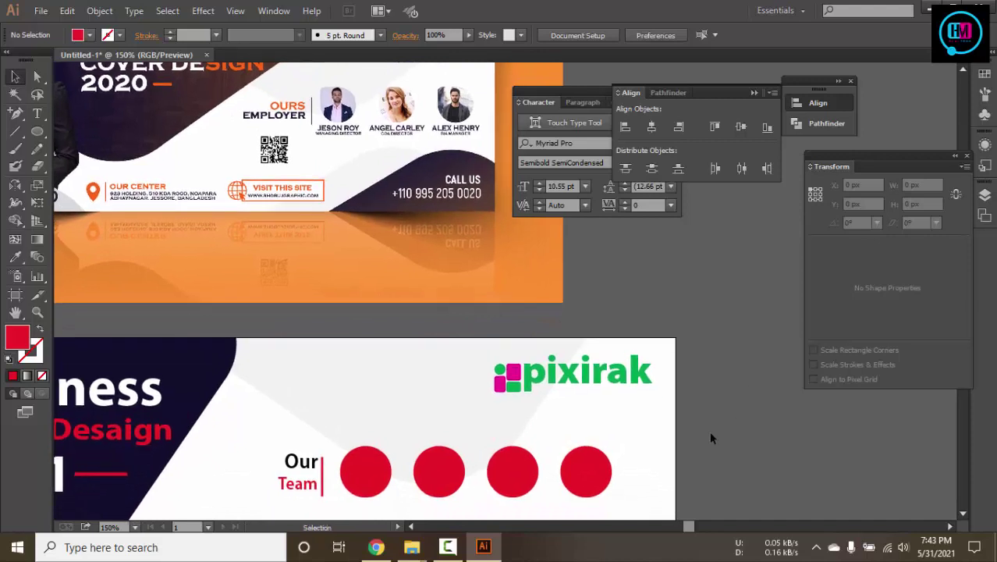
# Nudge the "Our Team" group right to about X 526 px and enlarge it proportionally toward the upper left, keeping its right edge in place
pyautogui.click(590, 472)
pyautogui.scroll(-4, 593, 473)
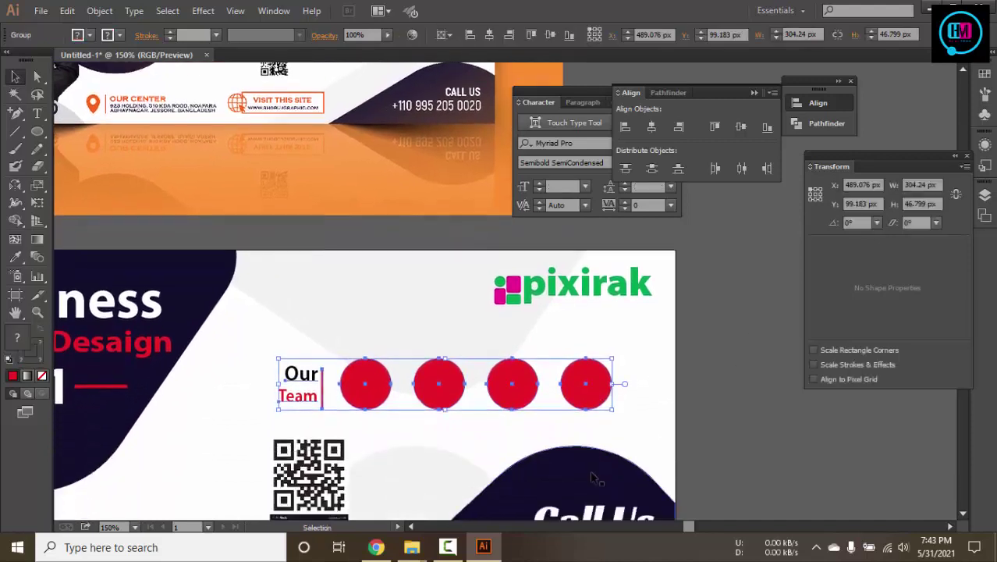
pyautogui.press('Right')
pyautogui.press('Right')
pyautogui.press('Right')
pyautogui.press('Right')
pyautogui.press('Right')
pyautogui.press('Right')
pyautogui.press('Right')
pyautogui.press('Right')
pyautogui.press('Right')
pyautogui.press('Right')
pyautogui.press('Right')
pyautogui.press('Right')
pyautogui.press('Right')
pyautogui.press('Right')
pyautogui.press('Right')
pyautogui.press('Right')
pyautogui.press('Right')
pyautogui.press('Right')
pyautogui.press('Right')
pyautogui.press('Right')
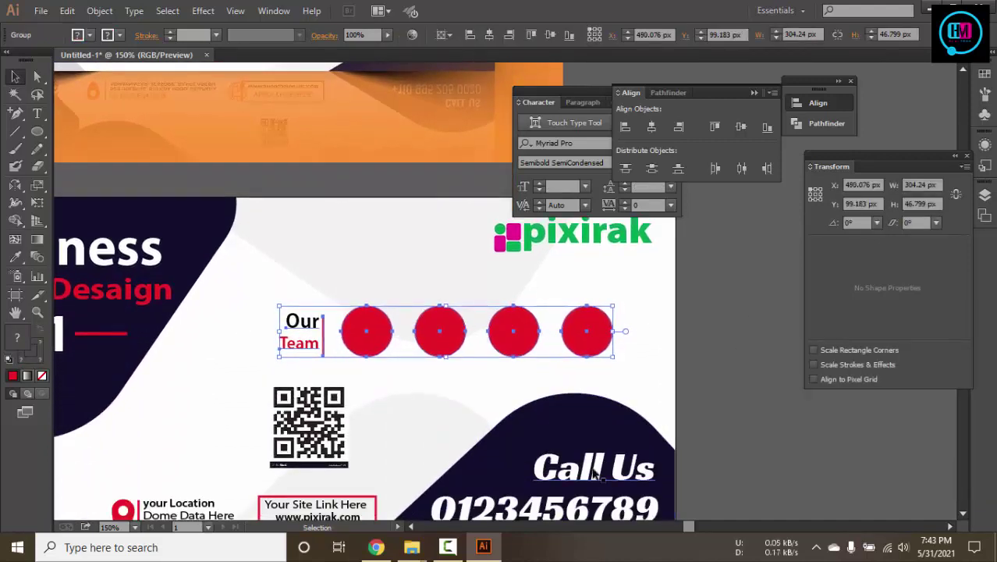
pyautogui.press('Right')
pyautogui.press('Right')
pyautogui.press('Right')
pyautogui.press('Right')
pyautogui.press('Right')
pyautogui.press('Right')
pyautogui.press('Right')
pyautogui.press('Right')
pyautogui.press('Right')
pyautogui.press('Right')
pyautogui.press('Right')
pyautogui.press('Right')
pyautogui.press('Right')
pyautogui.press('Right')
pyautogui.press('Right')
pyautogui.press('Right')
pyautogui.press('Right')
pyautogui.press('Right')
pyautogui.press('Right')
pyautogui.press('Right')
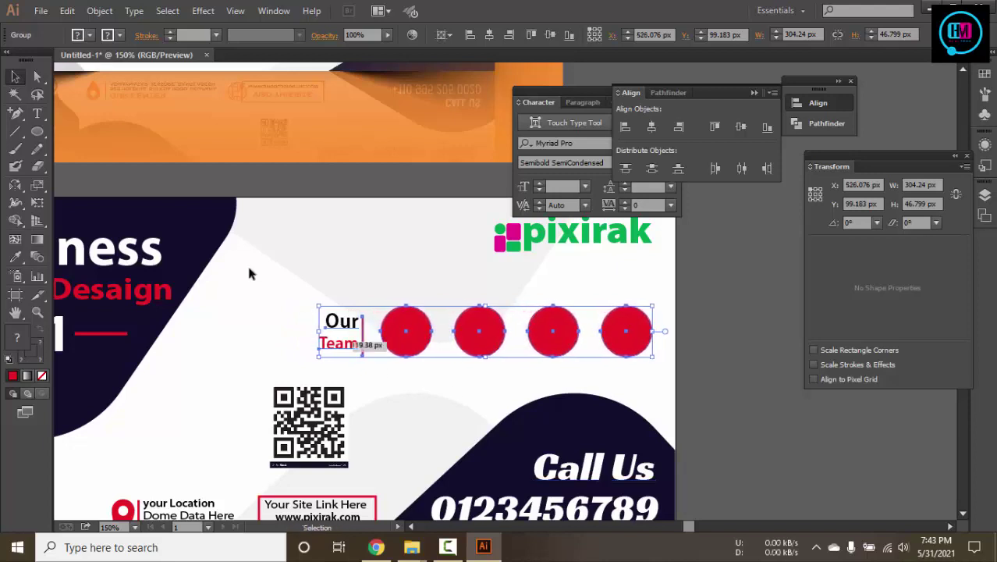
pyautogui.moveTo(320, 306); pyautogui.dragTo(270, 288)
pyautogui.click(743, 358)
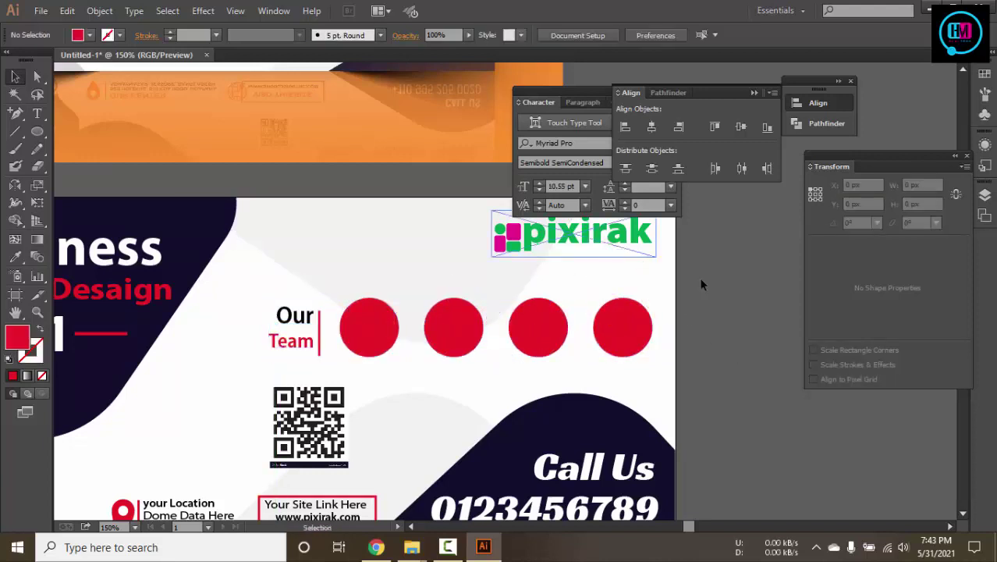
# Move the pixirak logo slightly up and left to about X 678 px, Y 7 px
pyautogui.scroll(5, 710, 351)
pyautogui.moveTo(568, 380); pyautogui.dragTo(562, 373)
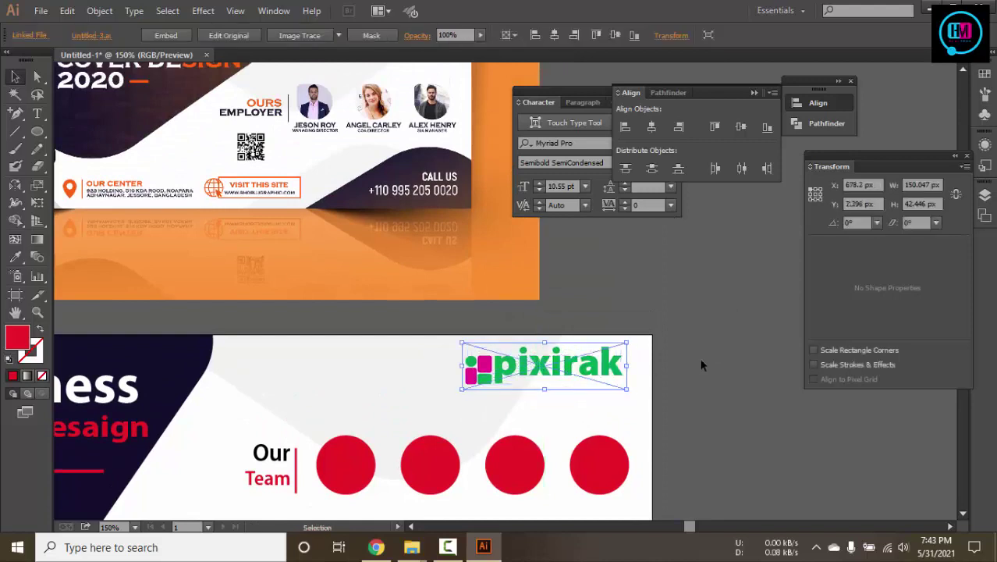
pyautogui.click(664, 383)
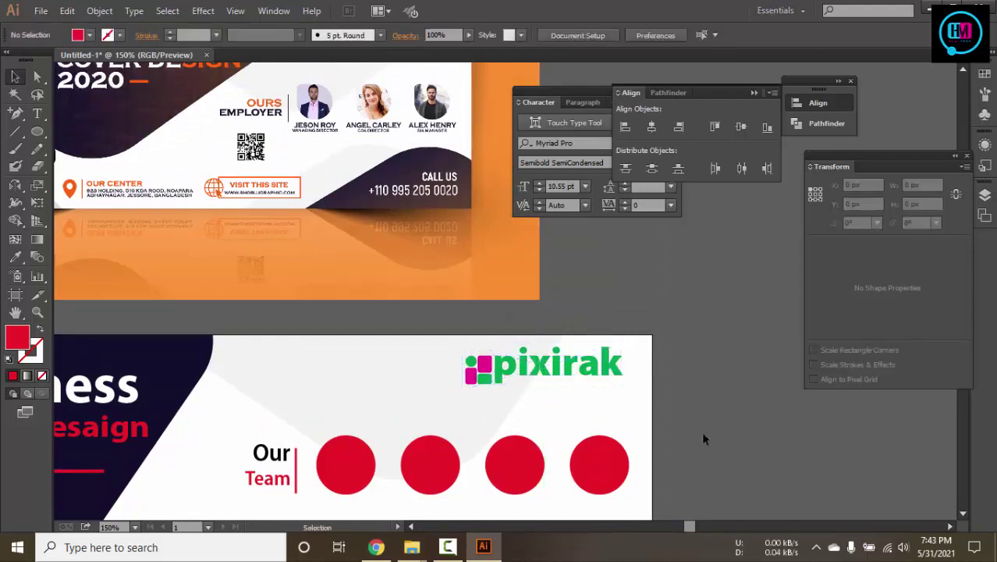
# Start a new text object on the empty canvas to the right of the banner
pyautogui.press('t')
pyautogui.click(745, 430)
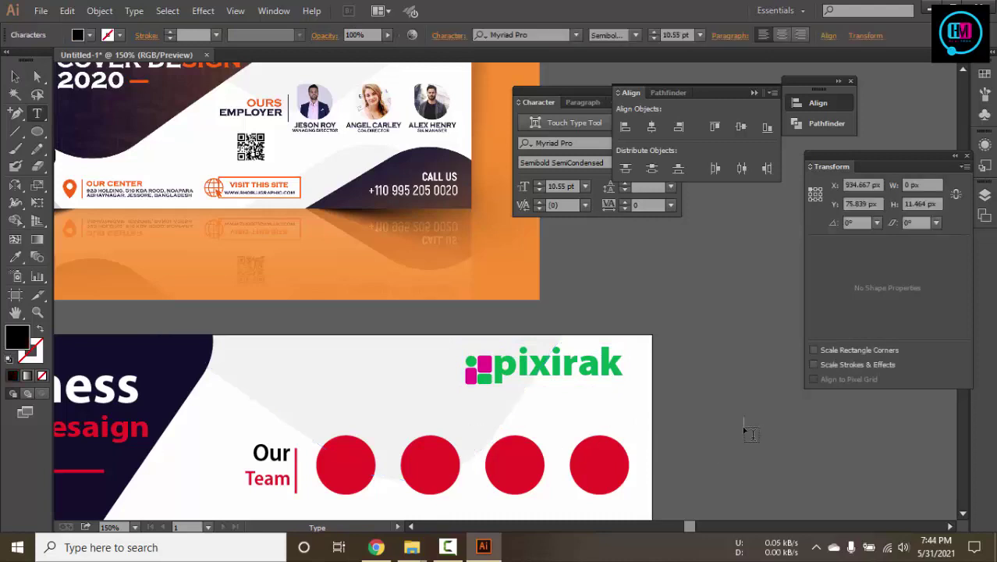